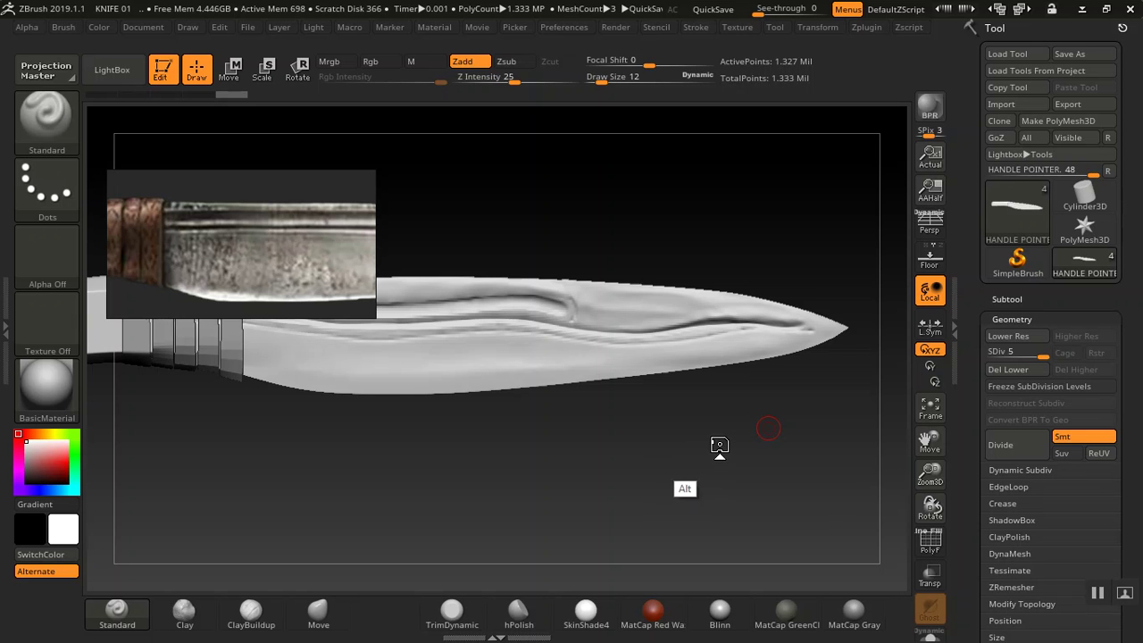
Frame the front half of the blade and shift the reference photo to its blade tip
drag(703, 445, 620, 408)
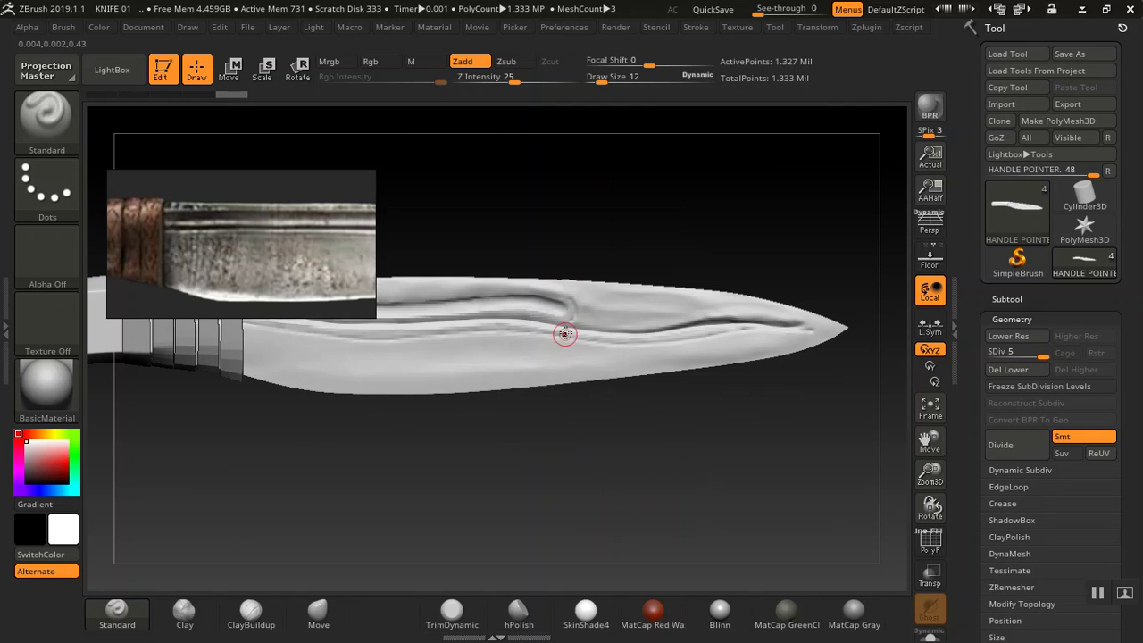
drag(615, 241, 735, 220)
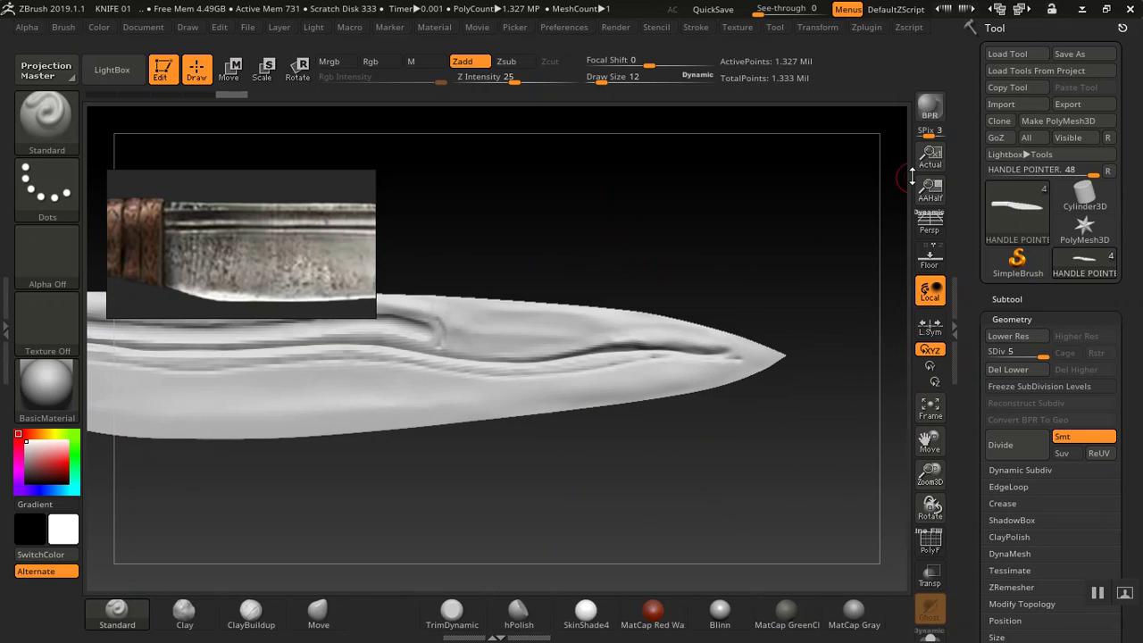
alt+drag(526, 261, 478, 257)
mouse_move(284, 249)
mouse_down()
mouse_move(227, 246)
mouse_move(282, 246)
mouse_up()
middle_drag(298, 264, 177, 263)
mouse_move(259, 262)
middle_down()
mouse_move(174, 264)
mouse_move(246, 270)
middle_up()
drag(246, 269, 269, 249)
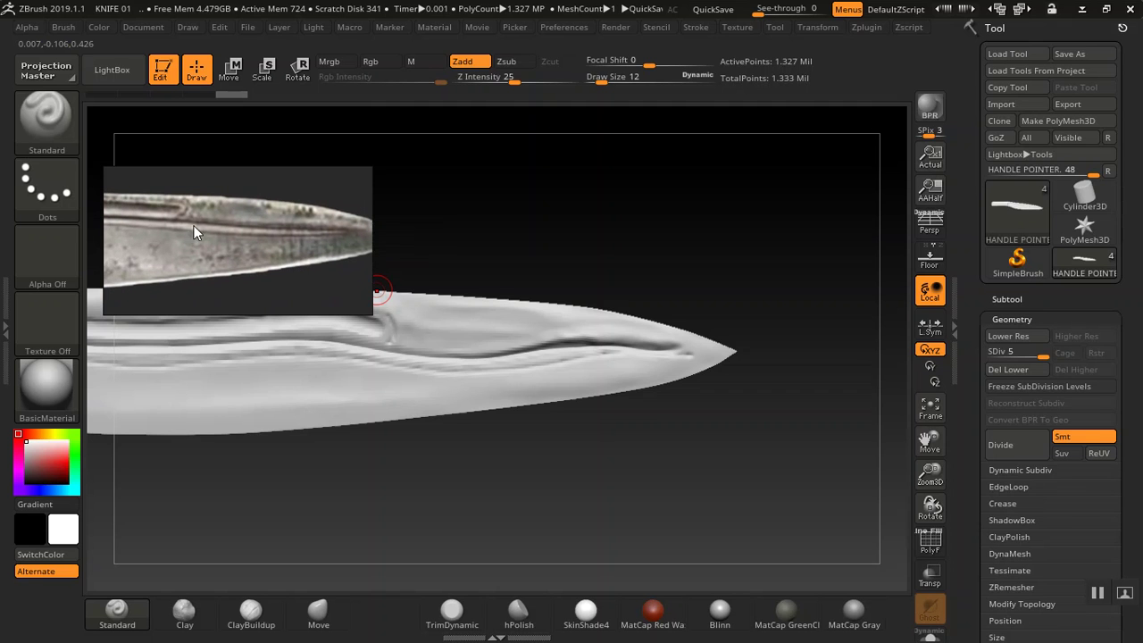
mouse_move(567, 238)
mouse_down()
mouse_move(660, 238)
mouse_move(652, 255)
mouse_move(658, 238)
mouse_move(587, 217)
mouse_move(589, 234)
mouse_up()
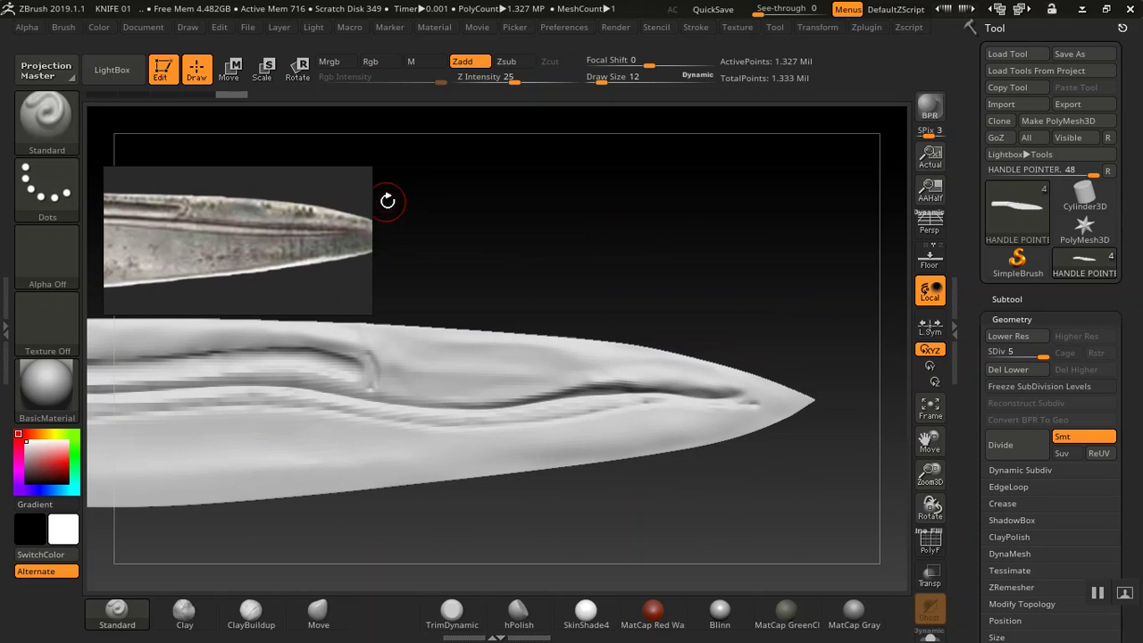
Widen the reference photo to include the whole blade tip and place it above the sculpted blade
drag(372, 203, 528, 206)
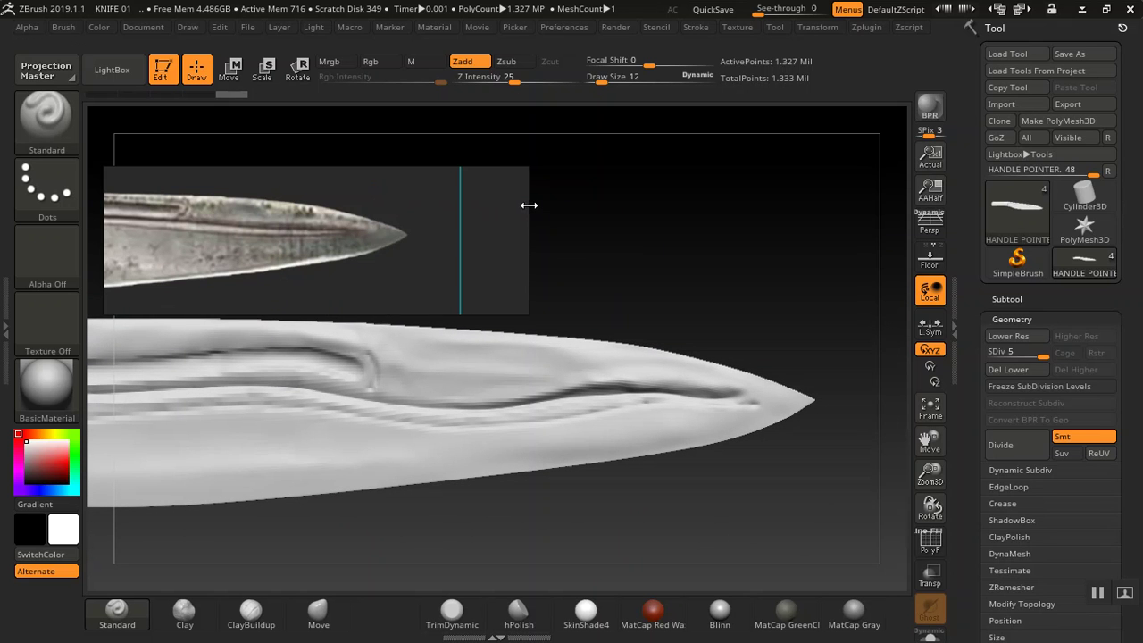
double_click(386, 231)
double_click(386, 230)
drag(353, 236, 654, 235)
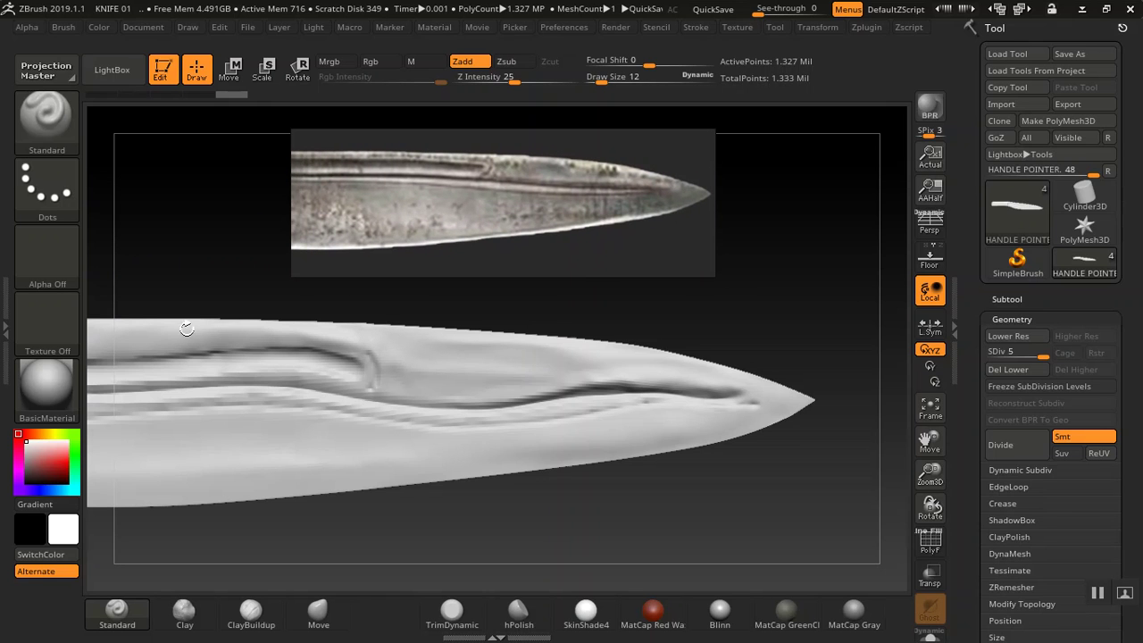
drag(161, 276, 186, 276)
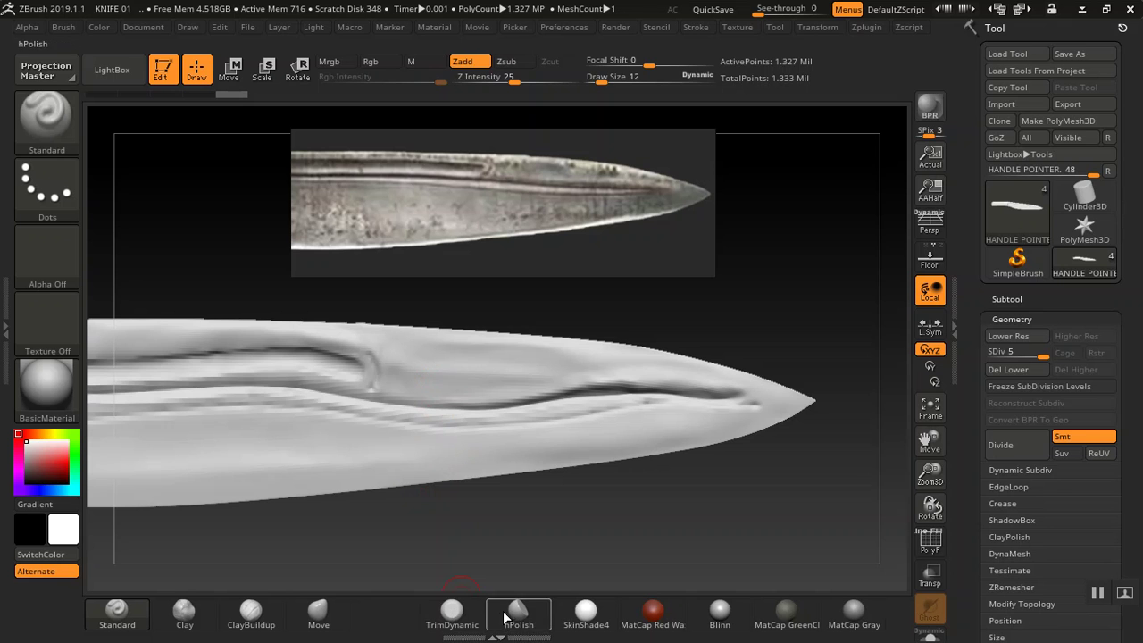
Select the DamStandard brush for engraving scratches in the blade
click(457, 614)
key(b)
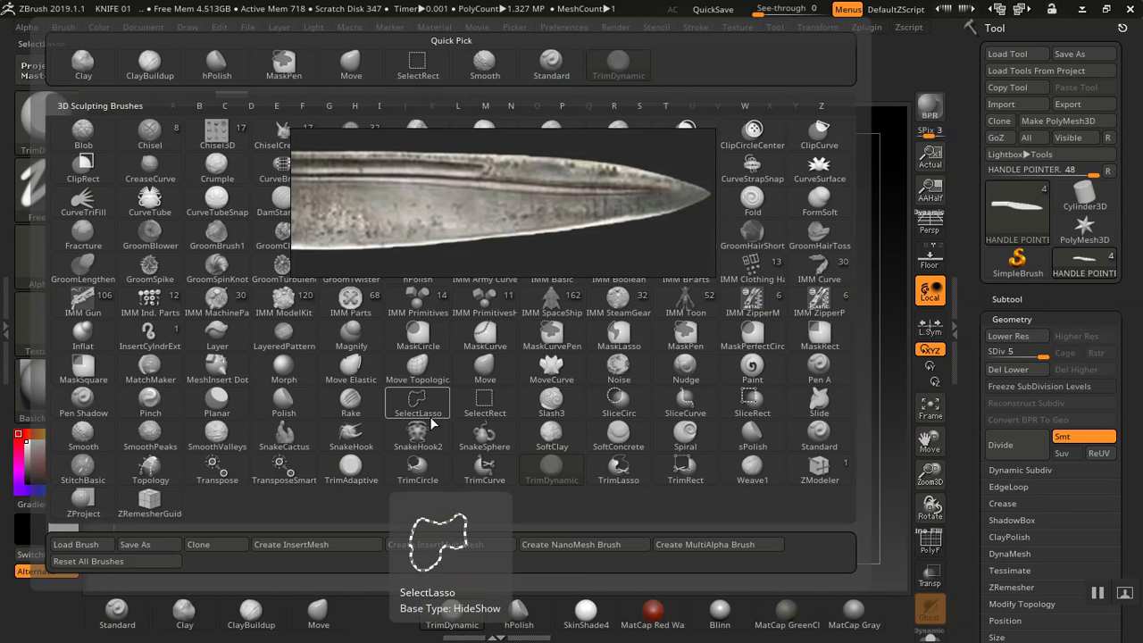
click(281, 201)
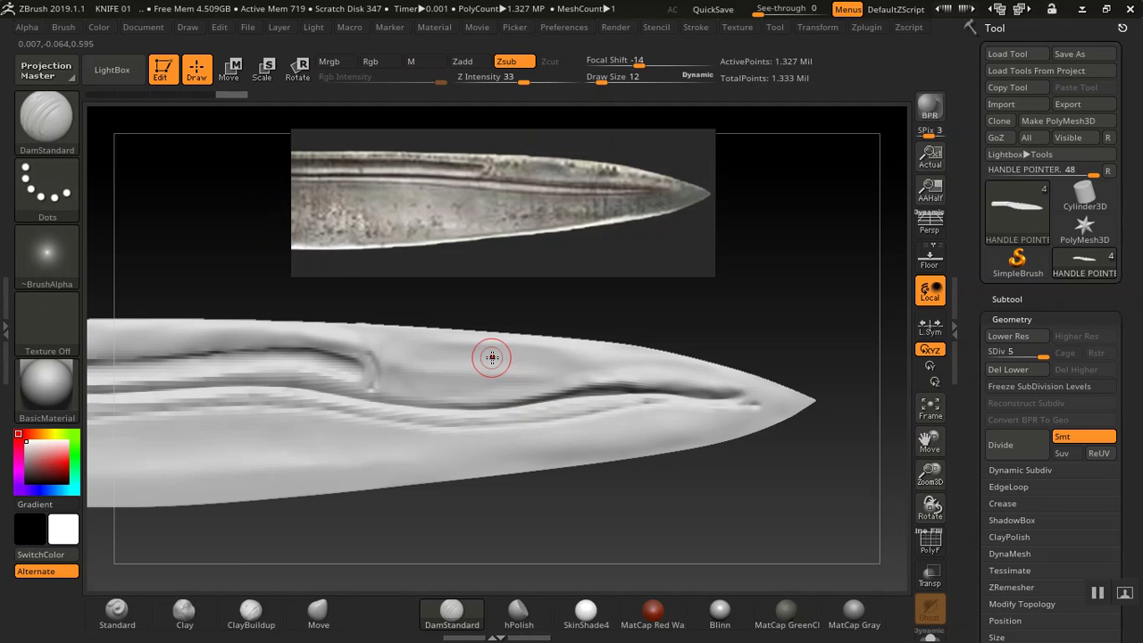
Try engraving short grooves beyond the fuller's end on the upper blade face, using draw size 9, and undo them
key(bracketleft)
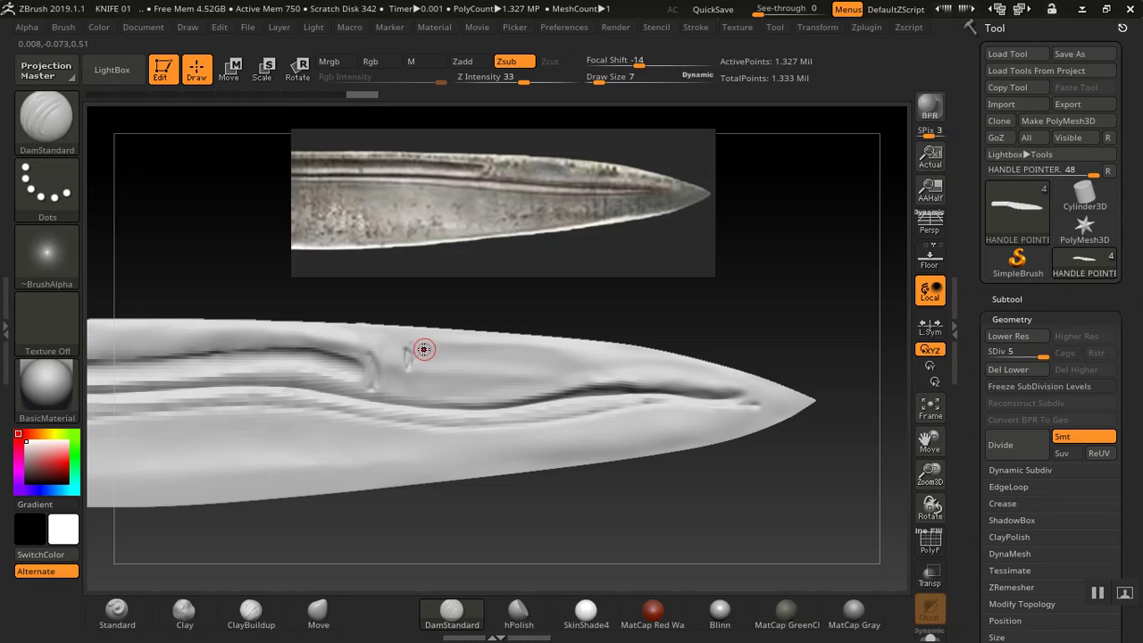
key(ctrl)
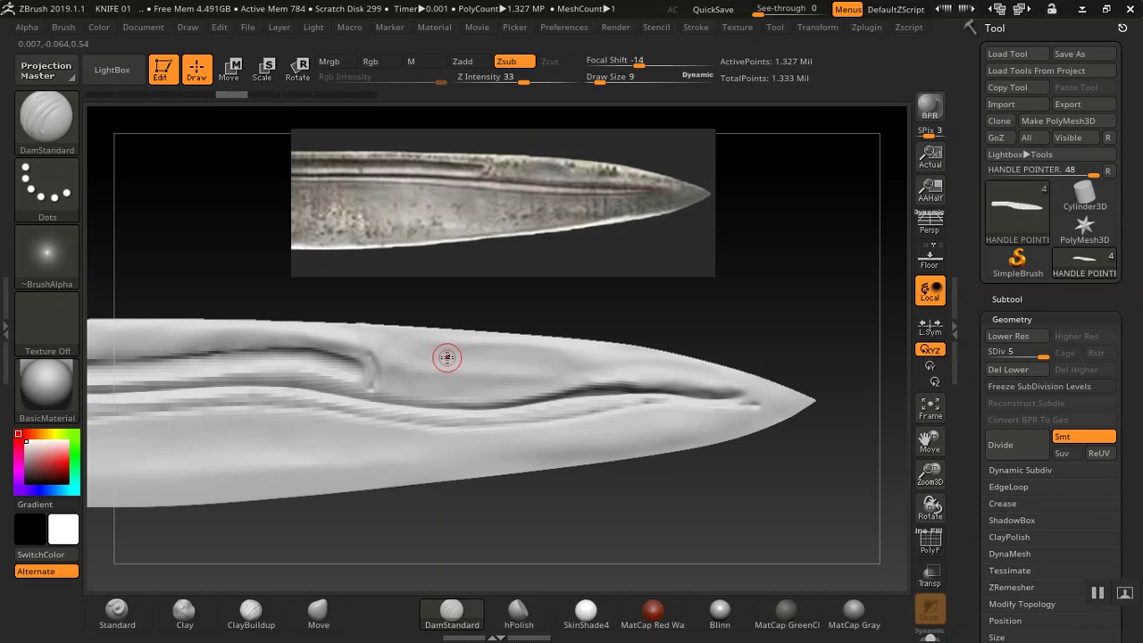
drag(414, 356, 380, 359)
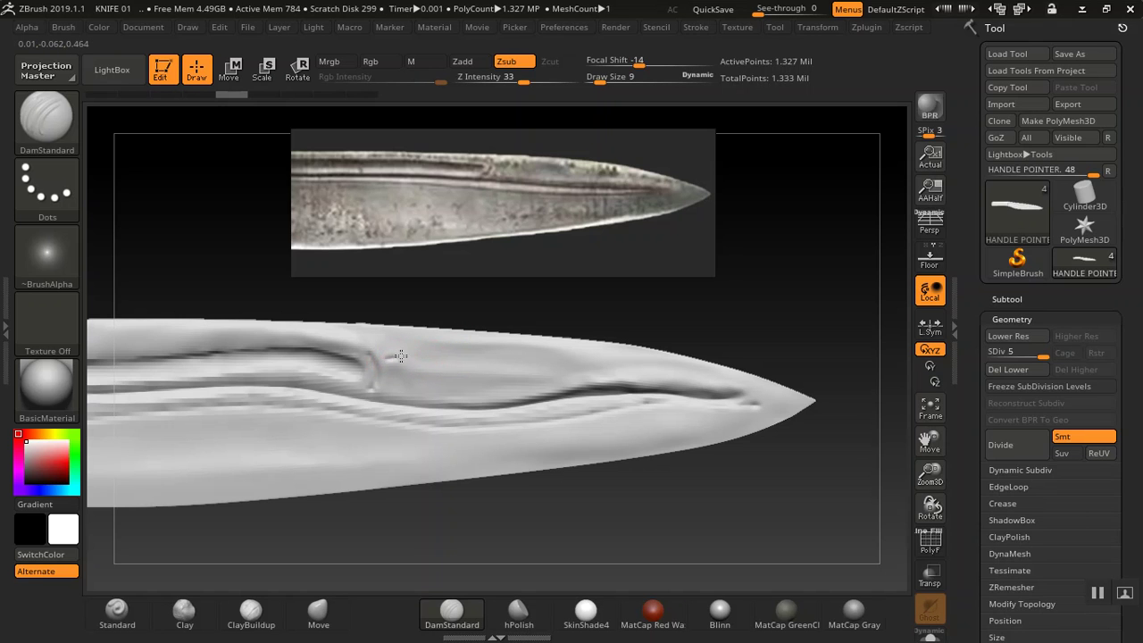
drag(461, 357, 466, 358)
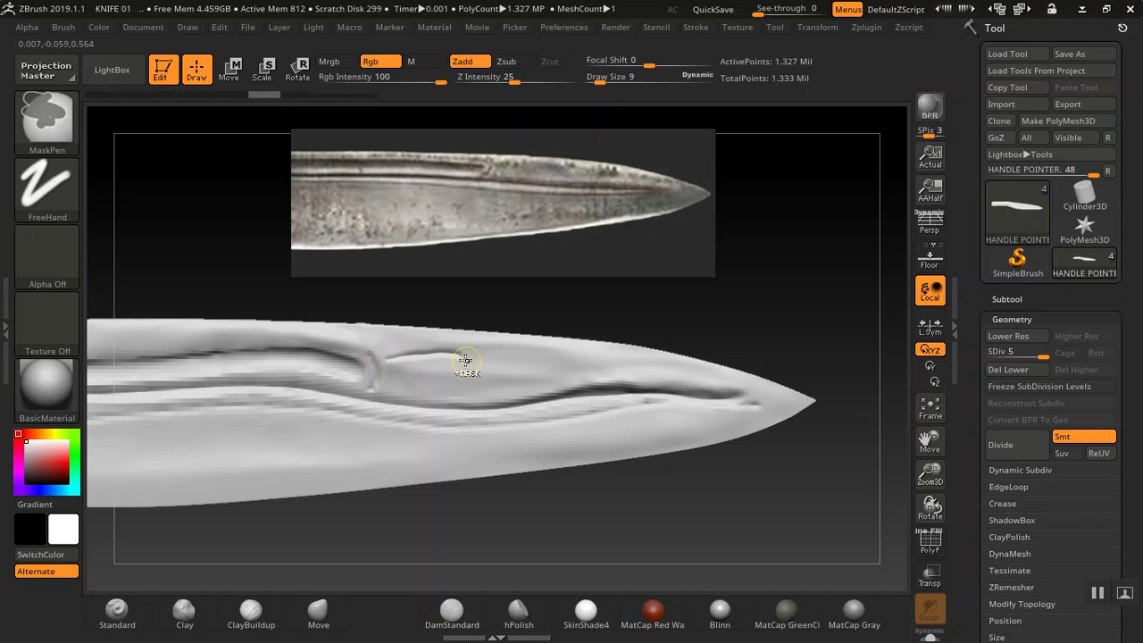
key(ctrl+z)
Lower the blade to subdivision level 3 and carve shallow dents toward the tip at draw size 10, softening them with a weaker Smooth brush
drag(1028, 353, 1007, 352)
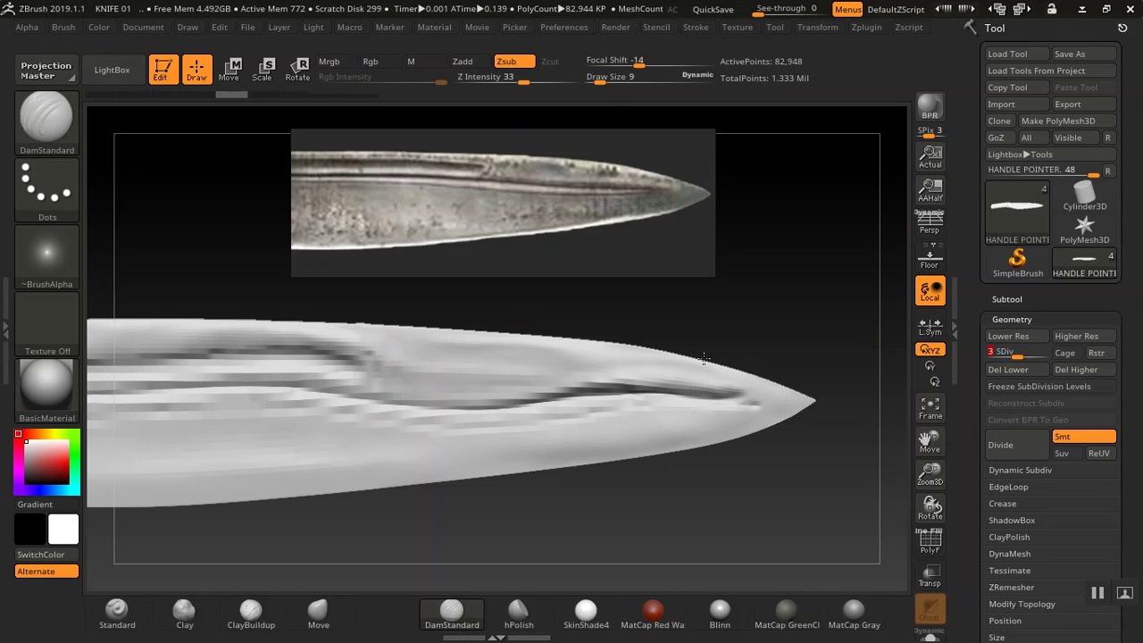
key(])
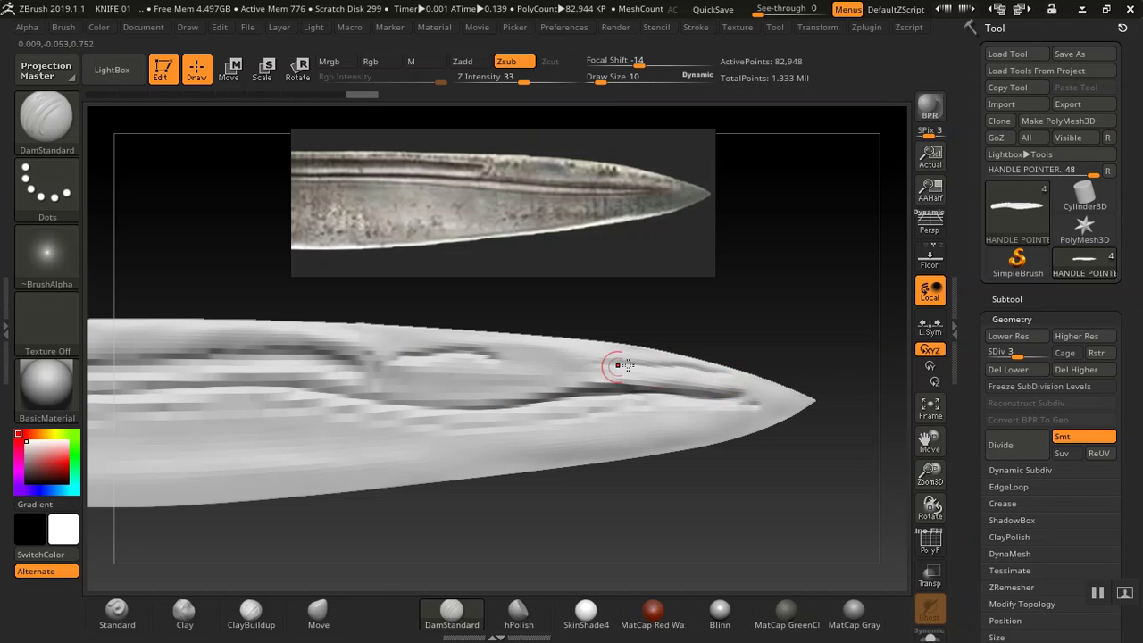
key(shift)
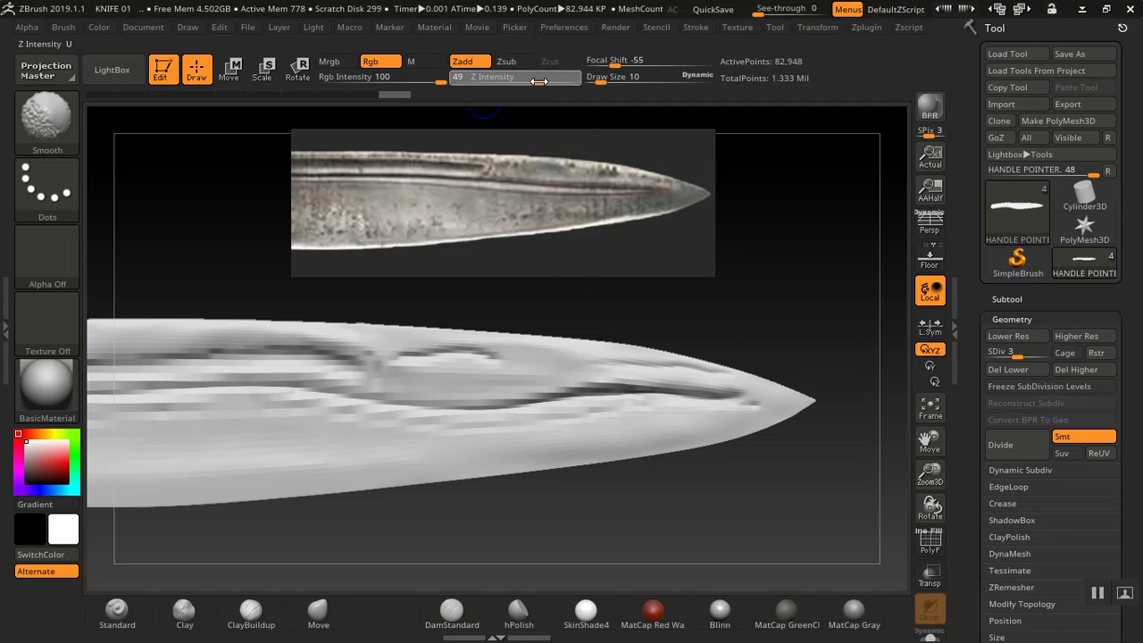
drag(531, 81, 516, 81)
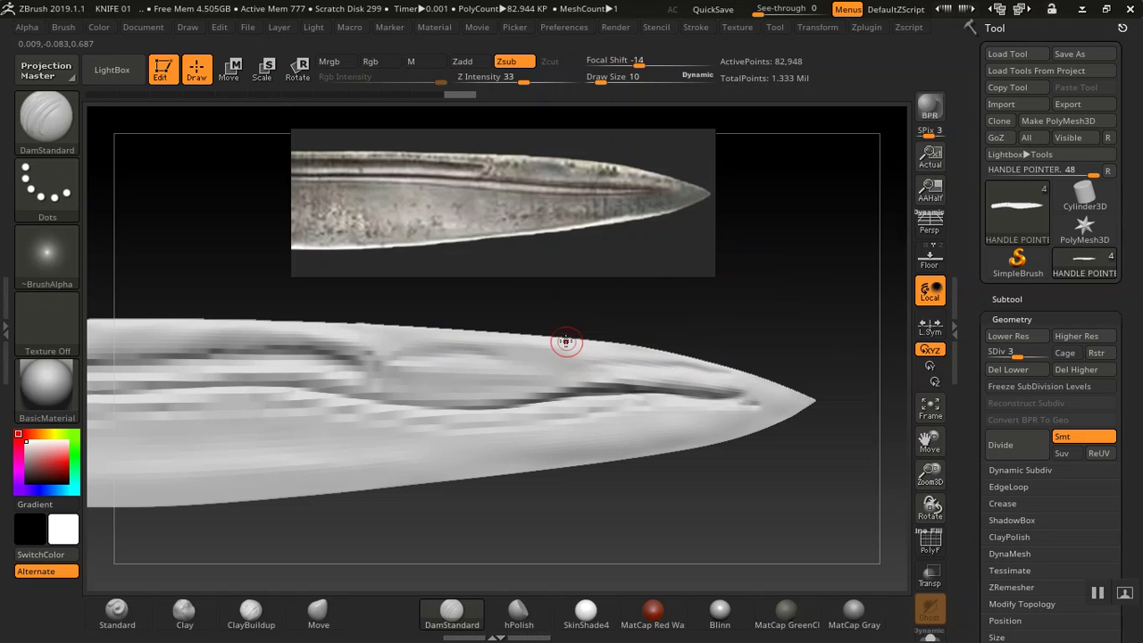
Carve more dents in the upper blade face beyond the fuller and soften them with the Smooth brush at Z Intensity 11
click(425, 356)
mouse_move(436, 359)
mouse_down()
mouse_move(523, 330)
mouse_move(533, 357)
mouse_move(636, 353)
mouse_move(571, 357)
mouse_move(613, 356)
mouse_up()
key(shift)
drag(514, 78, 494, 78)
drag(582, 358, 616, 359)
mouse_move(569, 394)
shift+mouse_down()
mouse_move(455, 350)
mouse_move(424, 351)
shift+mouse_up()
Raise the blade to subdivision level 5 and engrave lightly smoothed diagonal scratches on the upper bevel near the fuller's end
drag(1018, 353, 1029, 354)
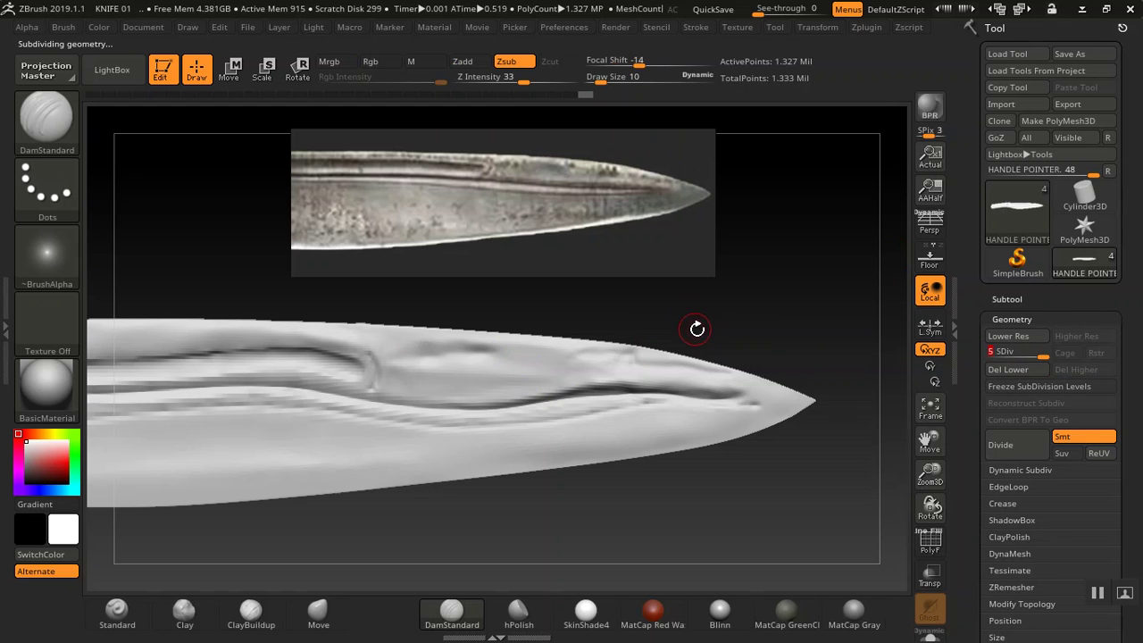
mouse_move(728, 335)
mouse_down()
mouse_move(698, 309)
mouse_move(723, 354)
mouse_move(686, 316)
mouse_move(761, 348)
mouse_move(755, 324)
mouse_move(755, 365)
mouse_move(718, 349)
mouse_move(768, 360)
mouse_move(732, 339)
mouse_move(622, 398)
mouse_up()
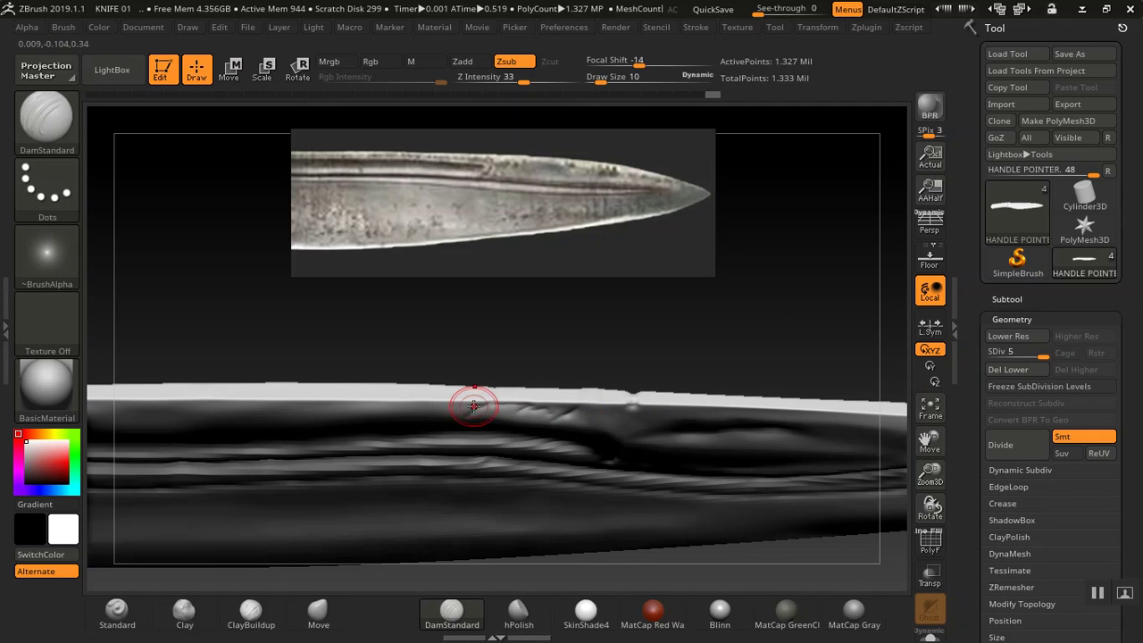
key(shift)
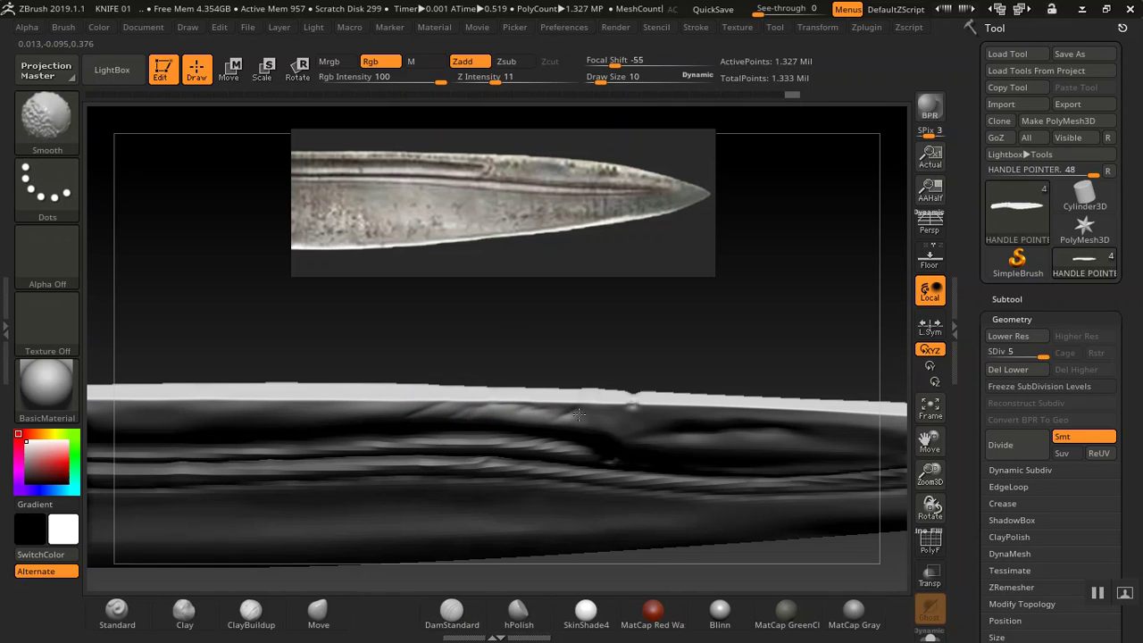
mouse_move(509, 307)
mouse_down()
mouse_move(699, 324)
mouse_move(706, 298)
mouse_move(669, 331)
mouse_move(651, 369)
mouse_up()
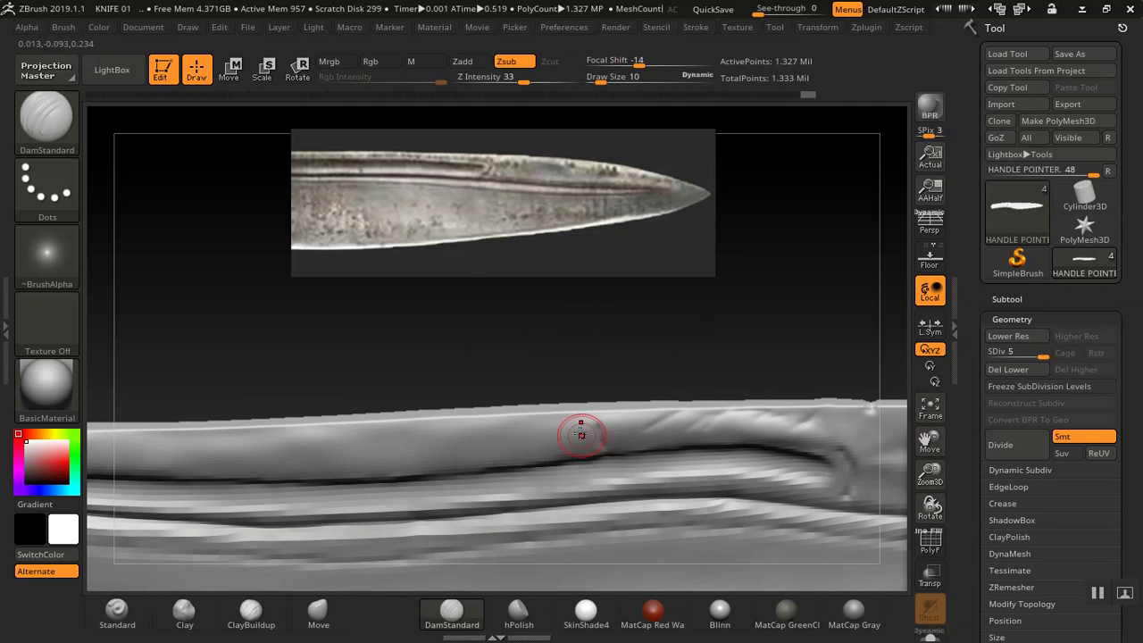
Engrave groups of short diagonal scratches across the middle of the blade's upper bevel
mouse_move(589, 415)
mouse_down()
mouse_move(607, 461)
mouse_move(595, 427)
mouse_up()
key(shift)
mouse_move(534, 367)
mouse_down()
mouse_move(563, 354)
mouse_move(553, 365)
mouse_up()
mouse_move(472, 429)
mouse_down()
mouse_move(448, 449)
mouse_move(467, 462)
mouse_up()
drag(485, 443, 475, 460)
drag(499, 439, 489, 458)
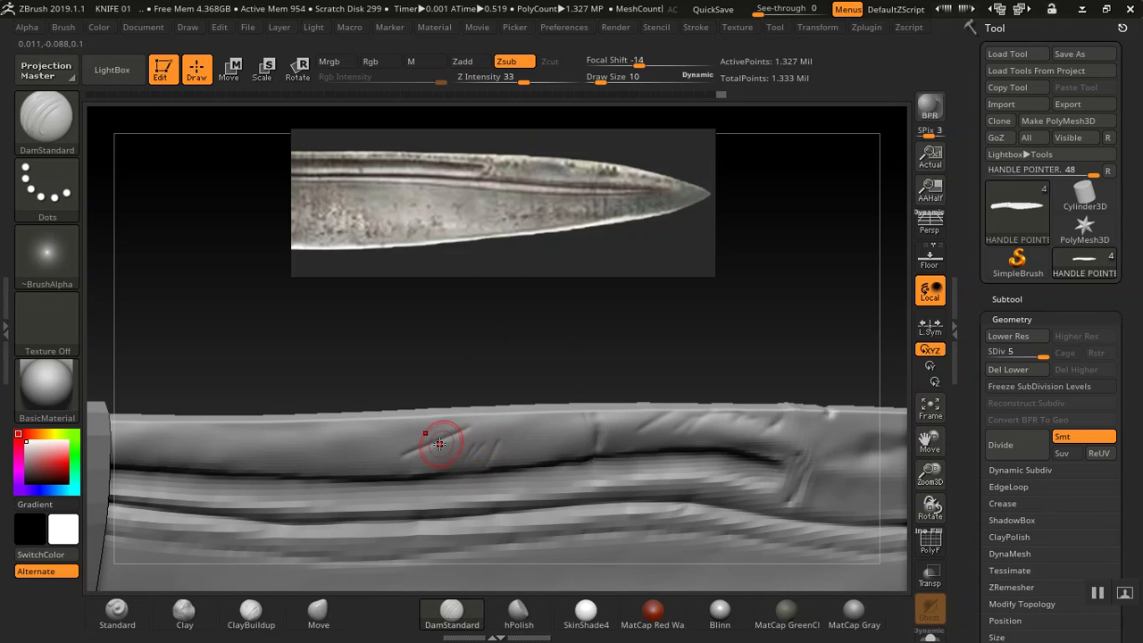
Engrave diagonal scratches on the upper bevel close to the handle, including one slanting the opposite way
drag(324, 463, 322, 465)
drag(239, 426, 267, 477)
drag(181, 427, 160, 451)
mouse_move(162, 436)
mouse_down()
mouse_move(146, 452)
mouse_move(129, 448)
mouse_move(150, 444)
mouse_up()
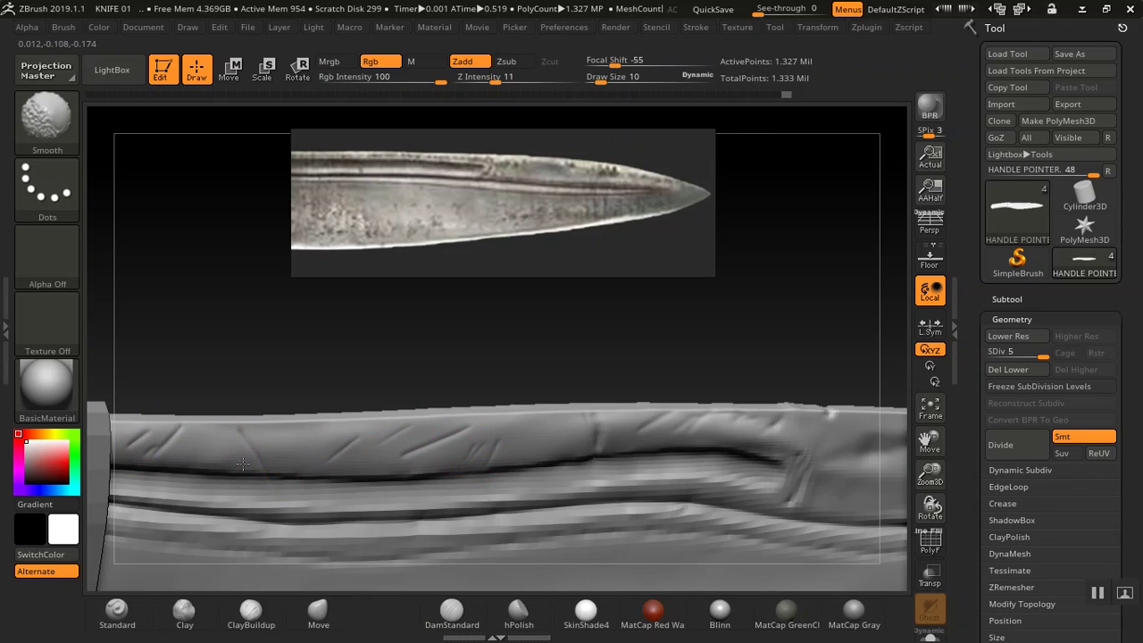
Cut small nicks along the blade's spine edge between the handle and mid-blade, and soften the marks with Smooth
mouse_move(534, 350)
mouse_down()
mouse_move(533, 365)
mouse_move(607, 408)
mouse_move(527, 377)
mouse_move(525, 345)
mouse_move(520, 365)
mouse_up()
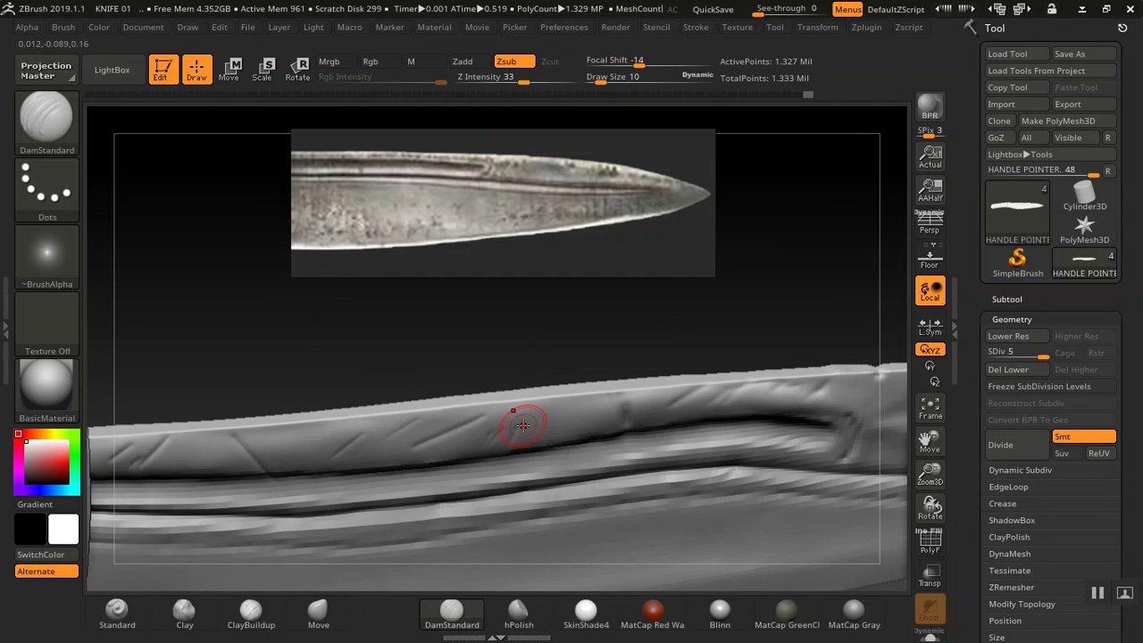
drag(529, 357, 553, 370)
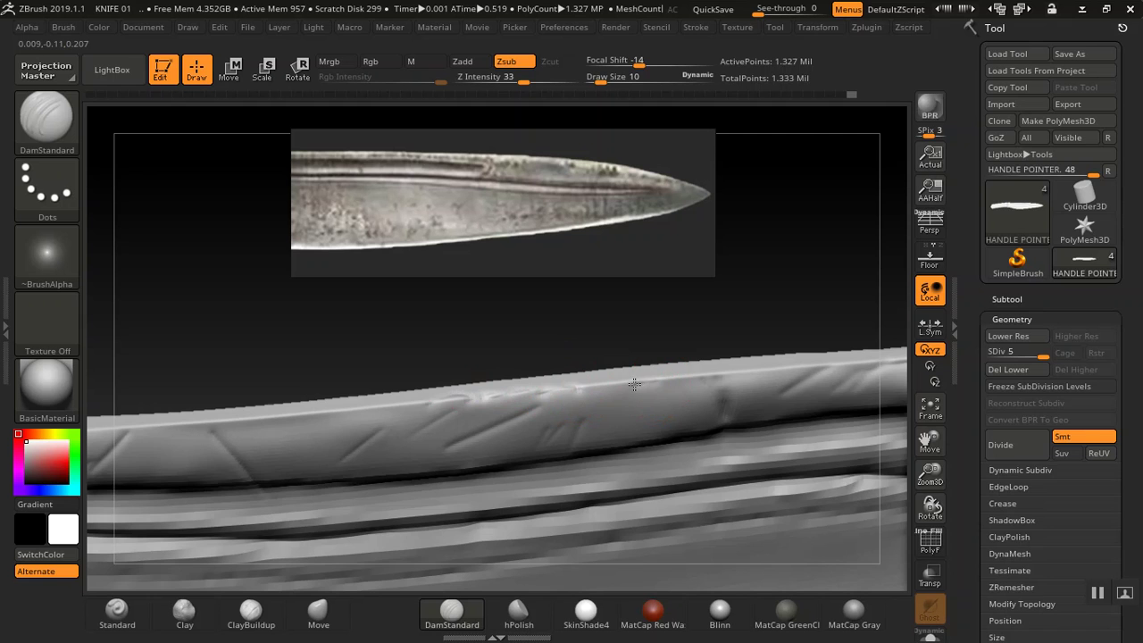
drag(453, 339, 497, 421)
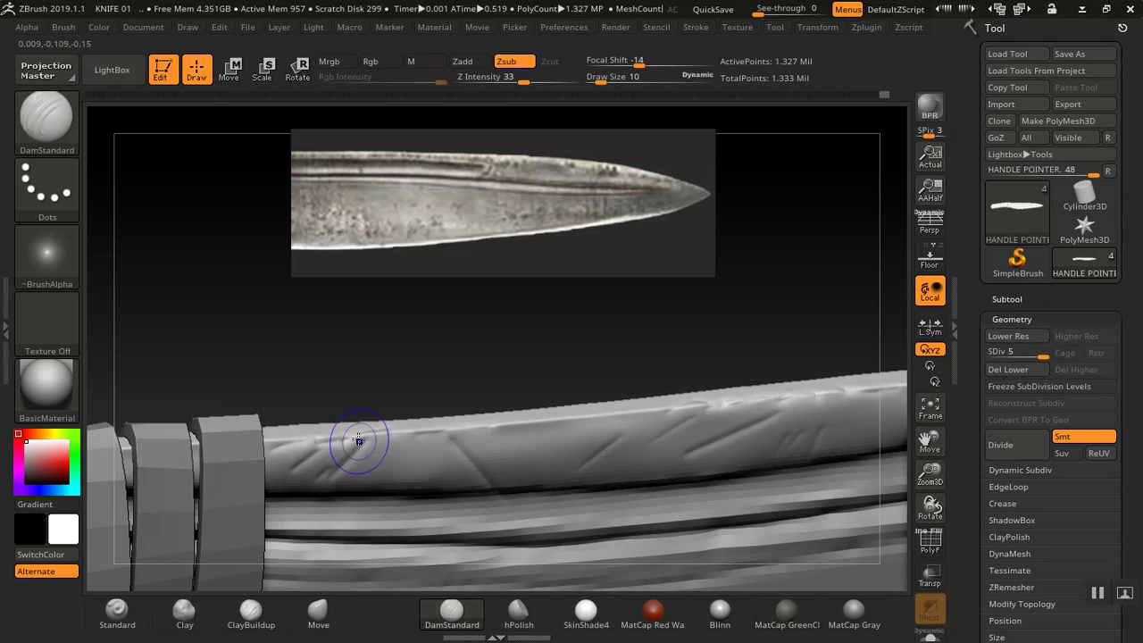
key(shift)
shift+drag(468, 435, 478, 431)
shift+drag(680, 411, 716, 402)
Engrave edge nicks and crossing scratches on the flat upper face between the fuller's end and the tip
mouse_move(708, 306)
mouse_down()
mouse_move(666, 288)
mouse_move(693, 327)
mouse_move(636, 327)
mouse_move(572, 348)
mouse_move(561, 369)
mouse_up()
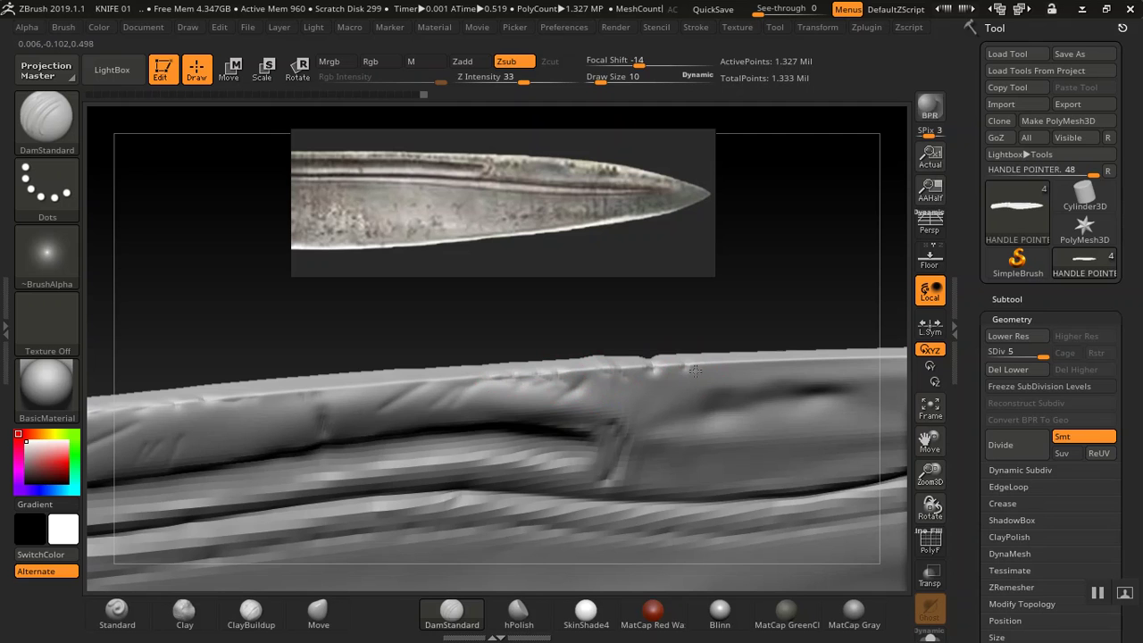
mouse_move(681, 373)
mouse_down()
mouse_move(695, 364)
mouse_move(672, 391)
mouse_up()
mouse_move(790, 321)
mouse_down()
mouse_move(438, 301)
mouse_move(508, 365)
mouse_move(543, 369)
mouse_move(532, 398)
mouse_up()
drag(400, 403, 395, 440)
drag(355, 406, 372, 477)
drag(626, 367, 568, 435)
drag(607, 411, 572, 445)
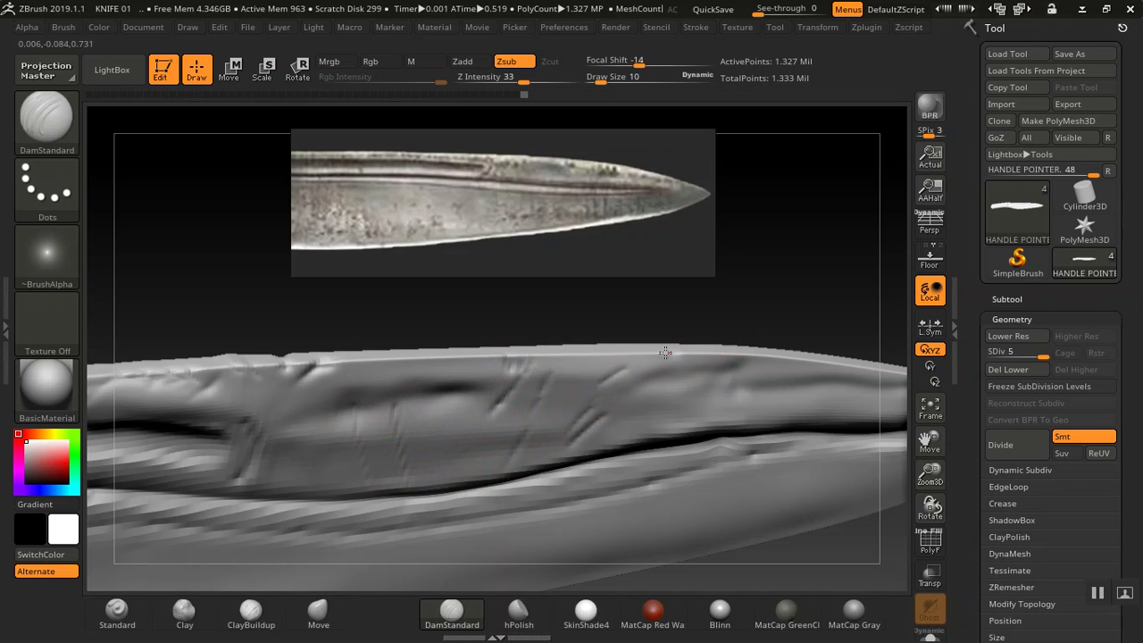
Carve a row of small chips below the spine edge near the blade tip and soften them with Smooth
key(shift)
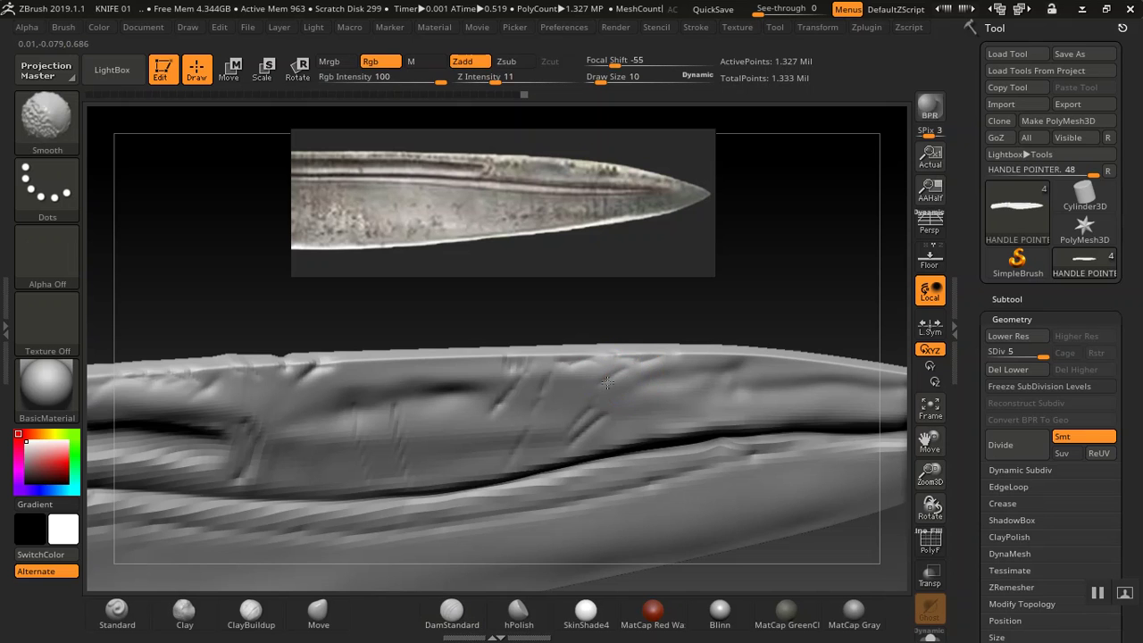
mouse_move(801, 297)
alt+mouse_down()
mouse_move(569, 309)
mouse_move(546, 297)
alt+mouse_up()
drag(527, 374, 549, 380)
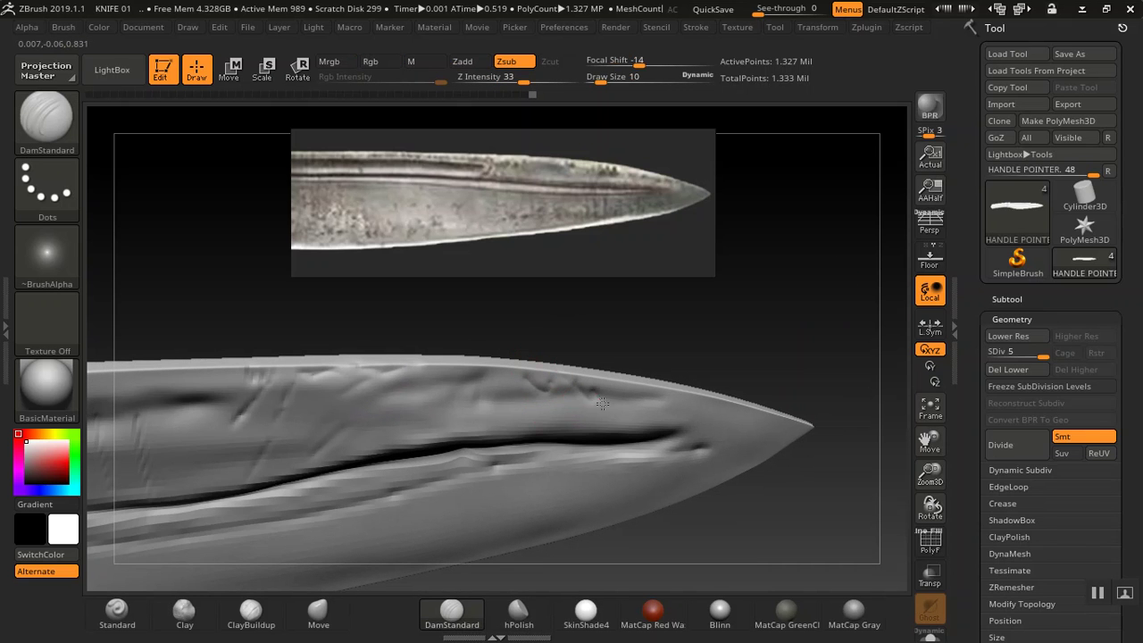
key(shift)
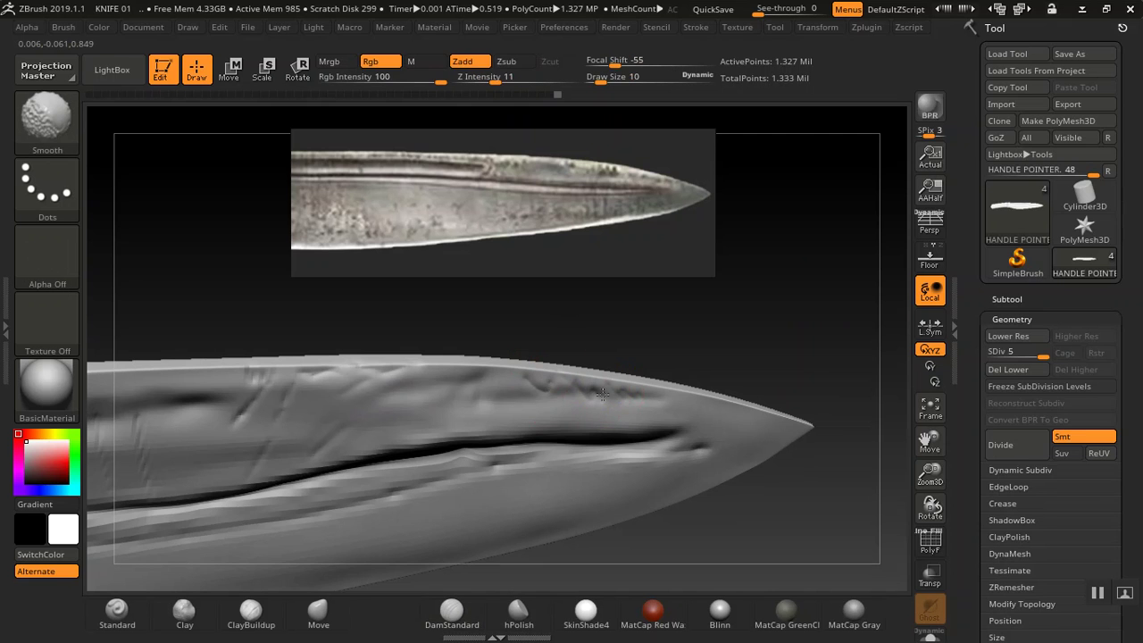
shift+drag(615, 398, 645, 399)
Cut and lightly smooth nicks along the spine edge at the very tip of the blade
drag(688, 349, 668, 385)
drag(585, 374, 566, 372)
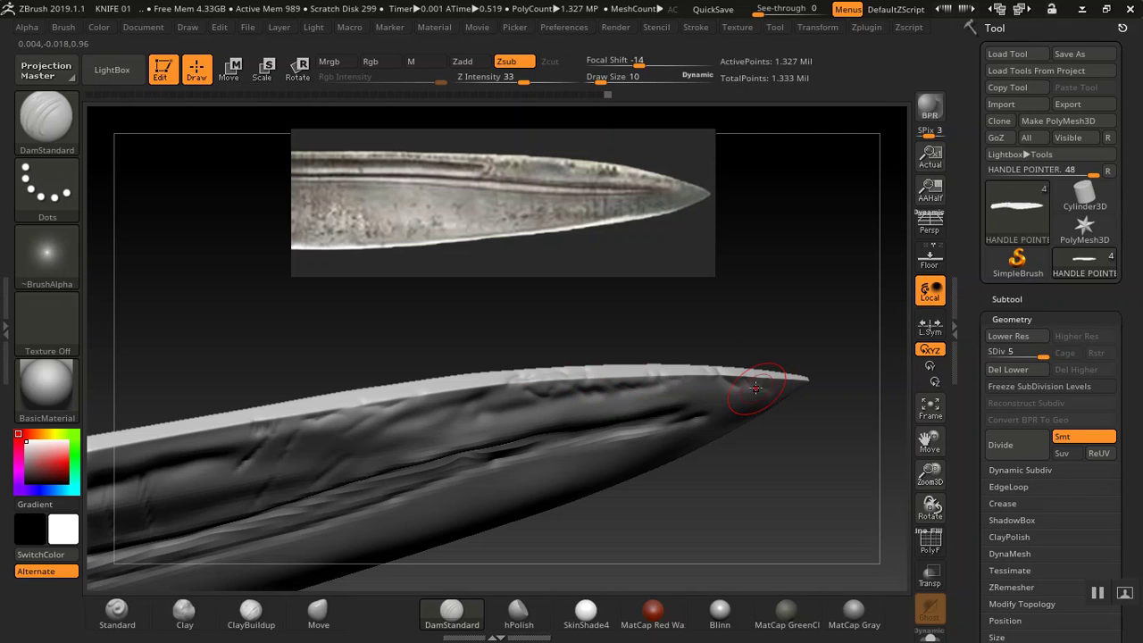
key(shift)
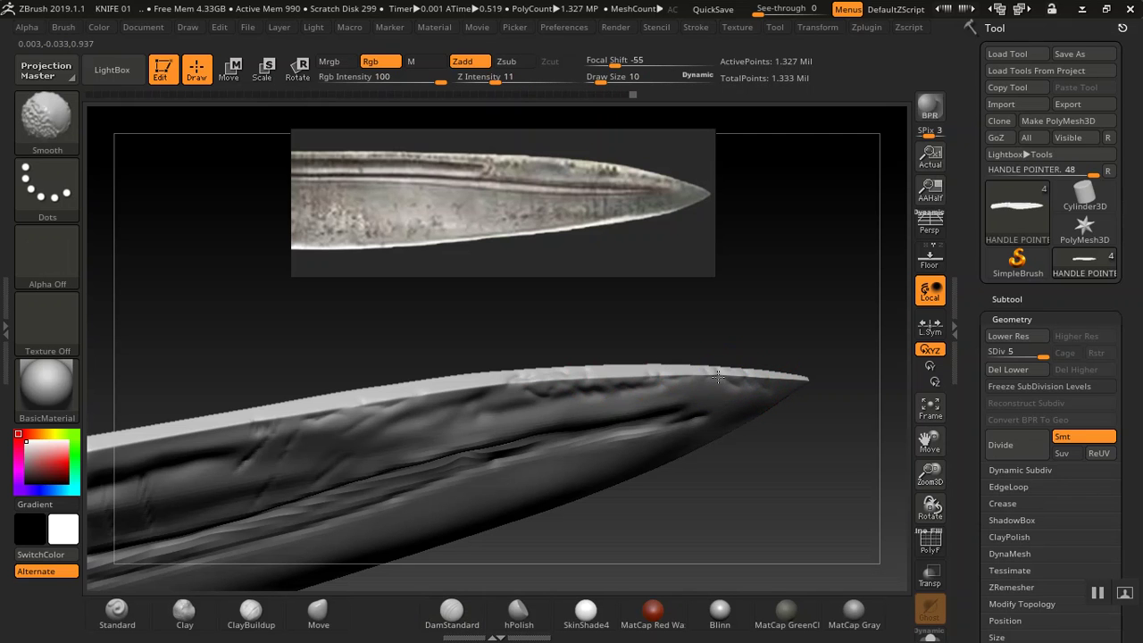
Engrave diagonal scratches with DamStandard across the lower blade face, from mid-blade back to the handle collar
mouse_move(688, 339)
mouse_down()
mouse_move(676, 316)
mouse_move(747, 327)
mouse_move(708, 304)
mouse_move(726, 329)
mouse_move(868, 331)
mouse_move(740, 313)
mouse_move(789, 258)
mouse_move(786, 232)
mouse_move(523, 461)
mouse_up()
drag(372, 545, 788, 397)
drag(684, 379, 418, 353)
drag(551, 543, 616, 551)
drag(644, 357, 619, 386)
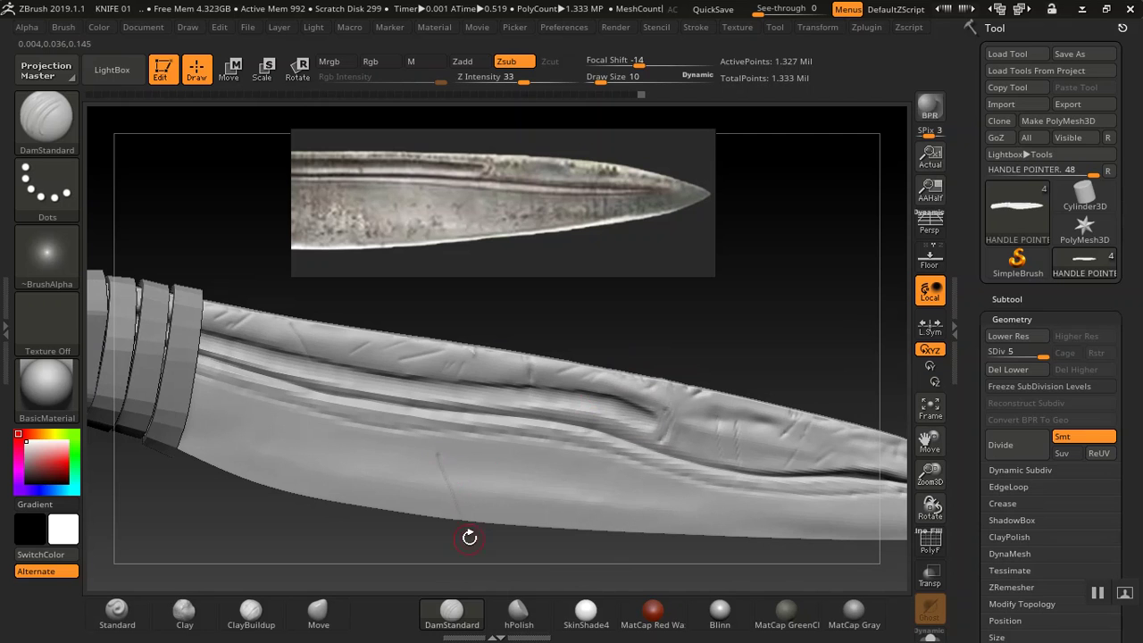
drag(611, 354, 572, 521)
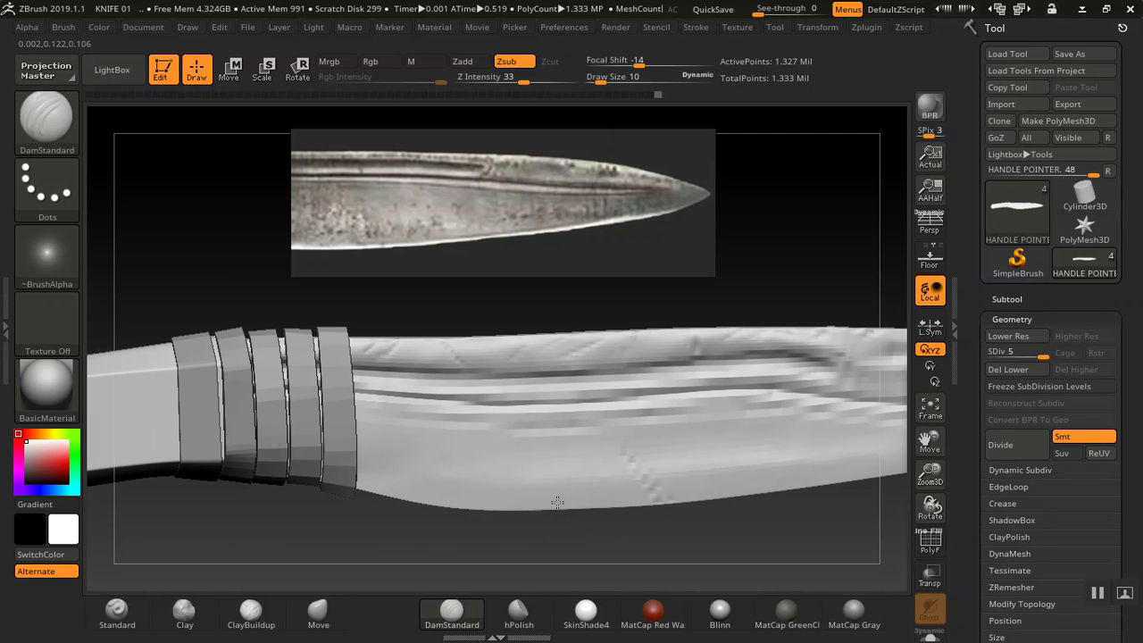
drag(440, 479, 469, 464)
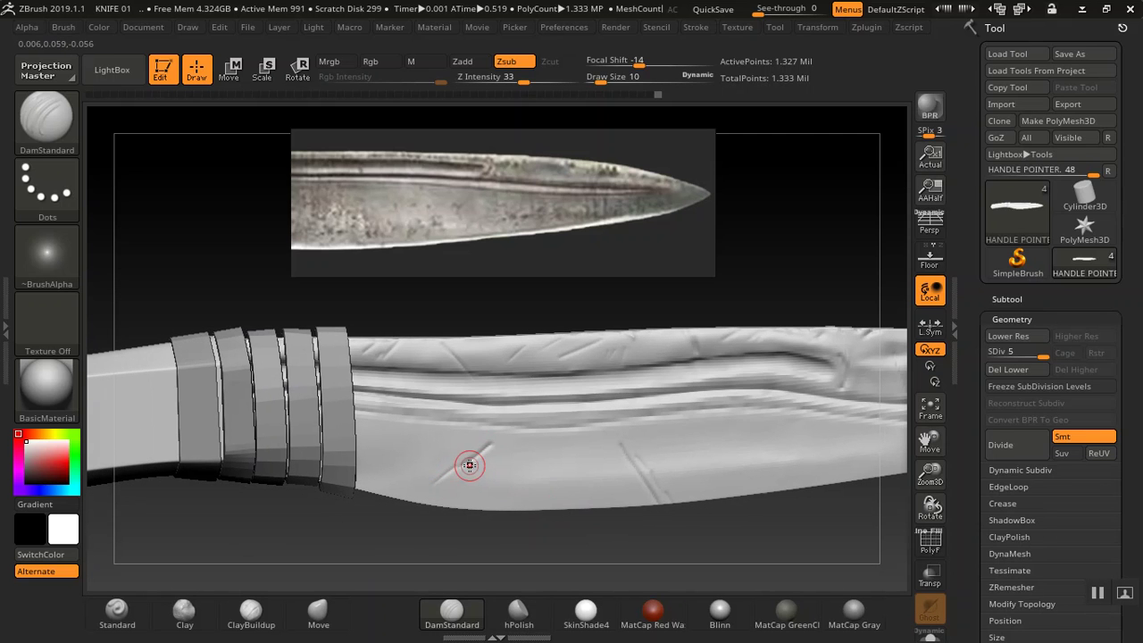
drag(444, 501, 486, 456)
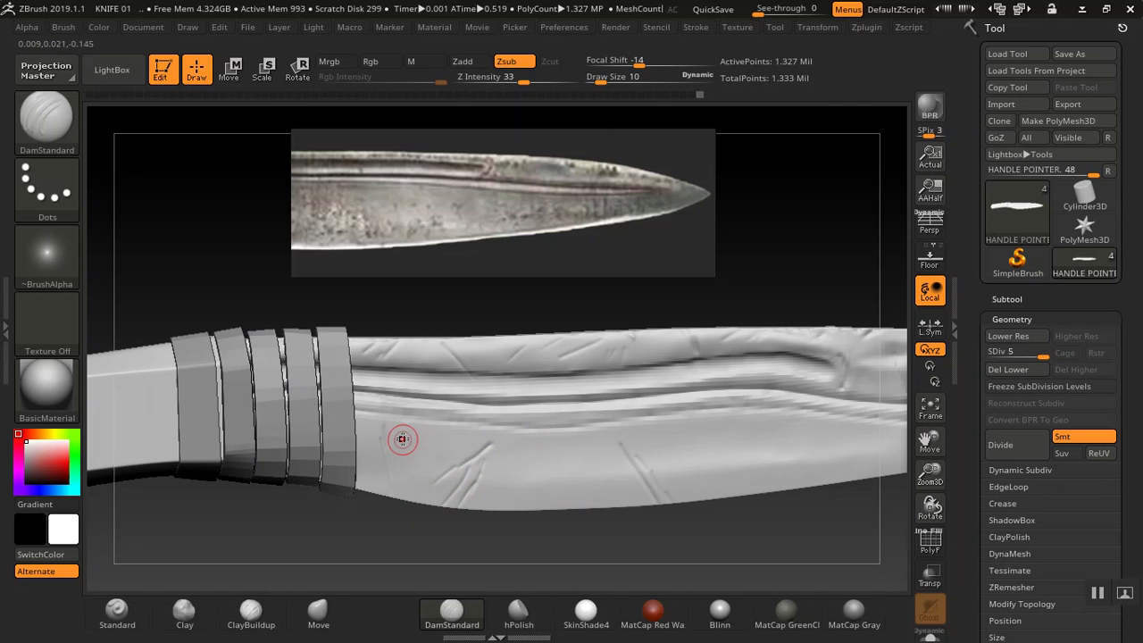
Soften the new diagonal scratches on the lower face near the handle with Smooth
key(shift)
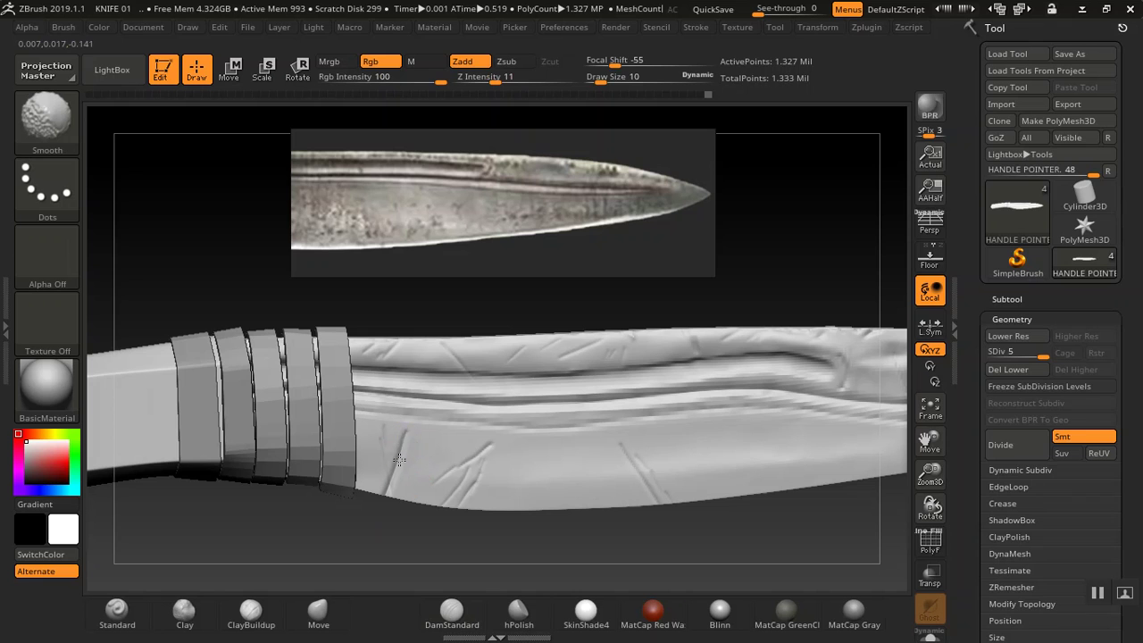
drag(389, 468, 387, 480)
drag(478, 461, 491, 493)
drag(628, 453, 638, 467)
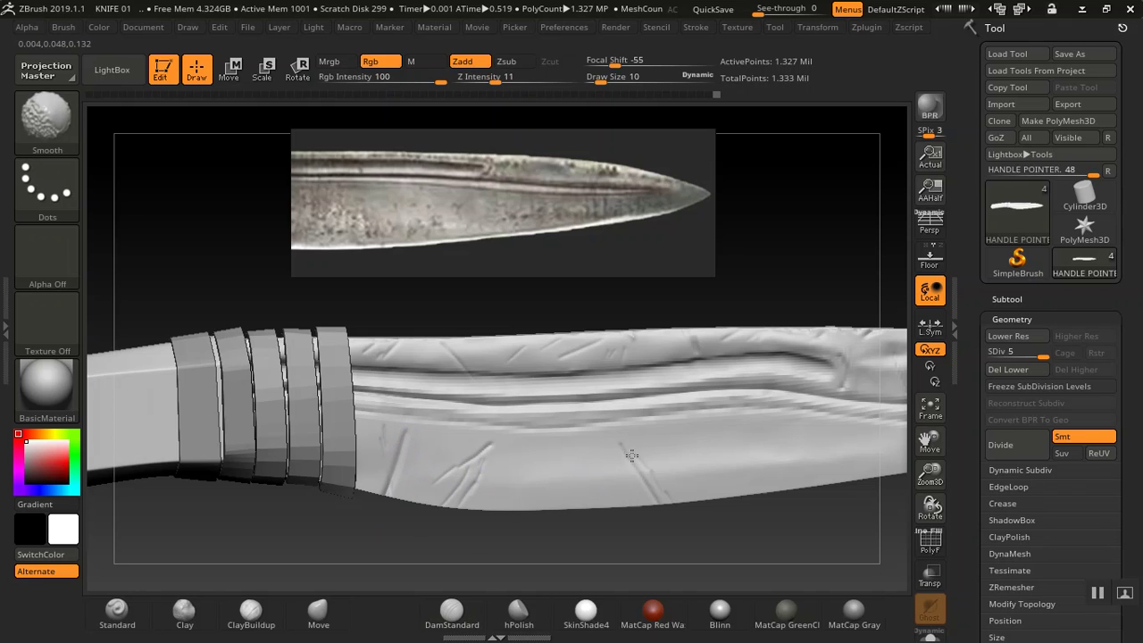
Engrave faint scratches on the lower face beside the long diagonal scratch at mid-blade
mouse_move(480, 533)
mouse_down()
mouse_move(531, 558)
mouse_move(580, 553)
mouse_up()
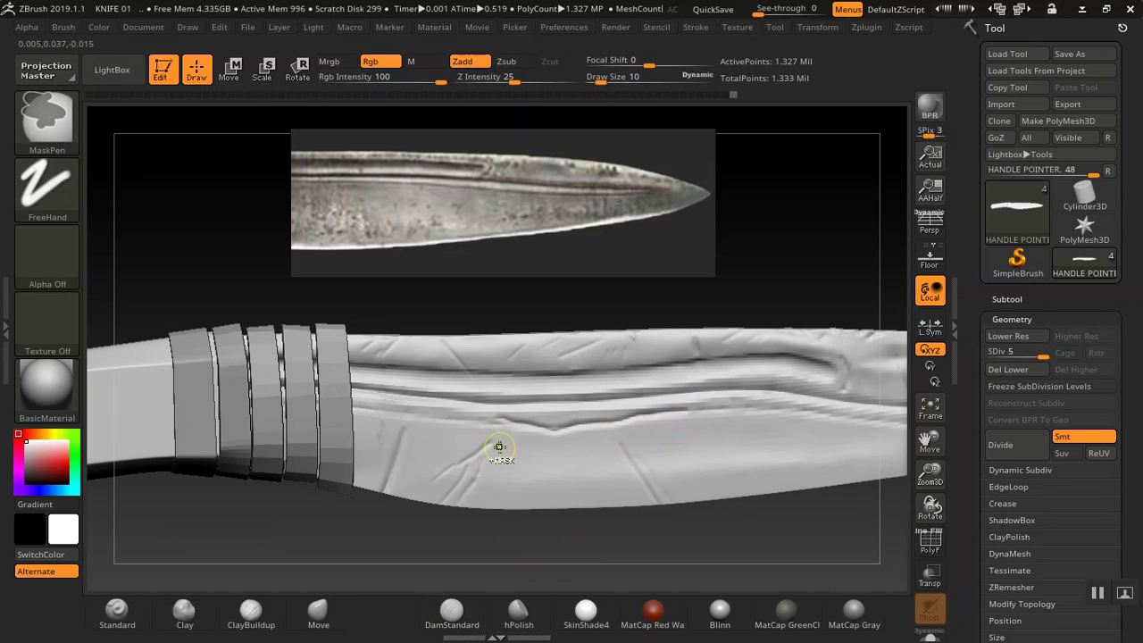
mouse_move(559, 558)
mouse_down()
mouse_move(596, 550)
mouse_move(562, 541)
mouse_move(551, 559)
mouse_move(581, 566)
mouse_up()
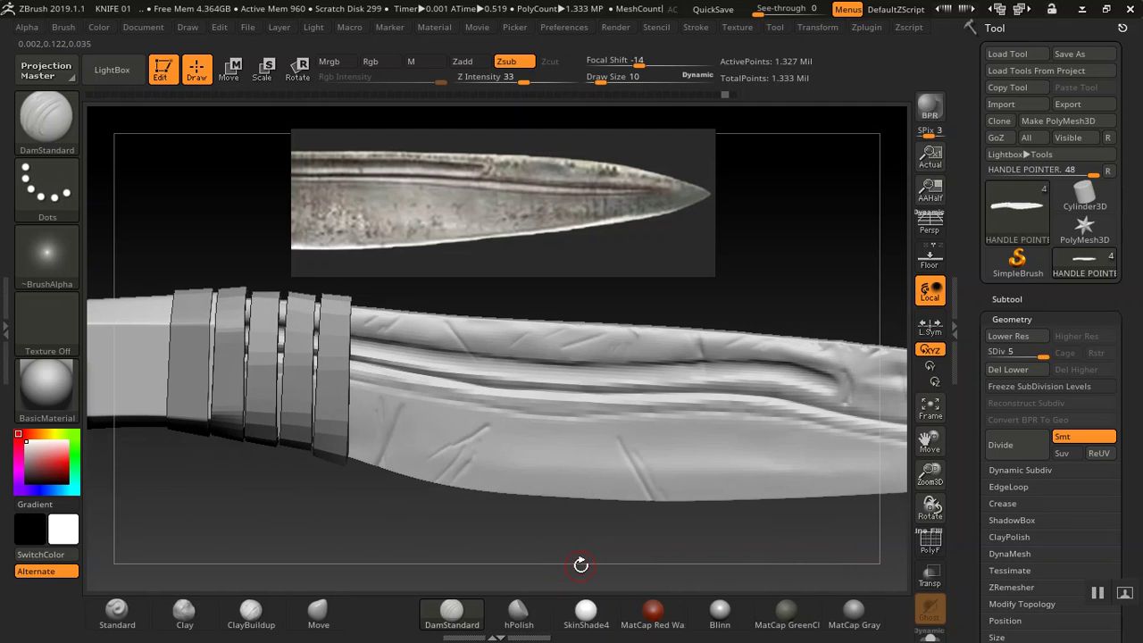
drag(564, 473, 563, 490)
Engrave scratches on the lower face of the blade's opposite side, at mid-blade and toward the tip, and soften them with Smooth
drag(570, 546, 511, 496)
mouse_move(574, 479)
alt+mouse_down()
mouse_move(485, 504)
mouse_move(544, 498)
mouse_move(562, 583)
mouse_move(595, 527)
mouse_move(491, 468)
mouse_move(479, 483)
mouse_move(565, 511)
mouse_move(656, 490)
mouse_move(652, 525)
mouse_move(527, 548)
mouse_move(714, 548)
mouse_move(548, 526)
mouse_move(441, 557)
mouse_move(476, 554)
mouse_move(462, 544)
mouse_move(551, 510)
mouse_move(504, 432)
mouse_move(575, 465)
alt+mouse_up()
drag(595, 399, 621, 464)
mouse_move(149, 378)
mouse_down()
mouse_move(168, 414)
mouse_move(200, 423)
mouse_up()
drag(253, 397, 224, 422)
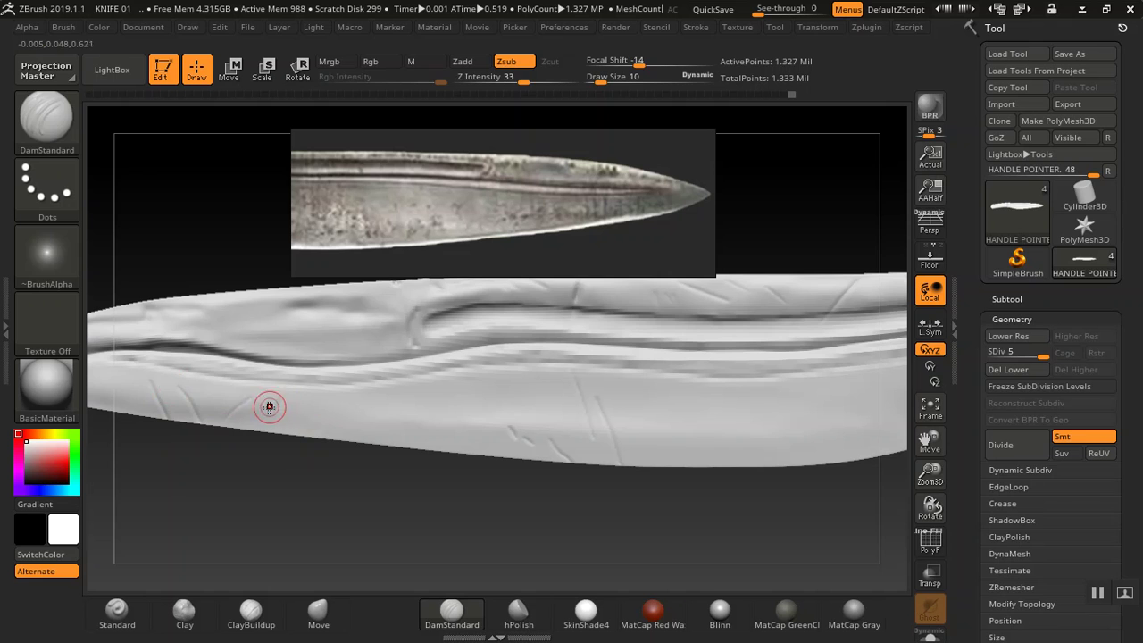
key(shift)
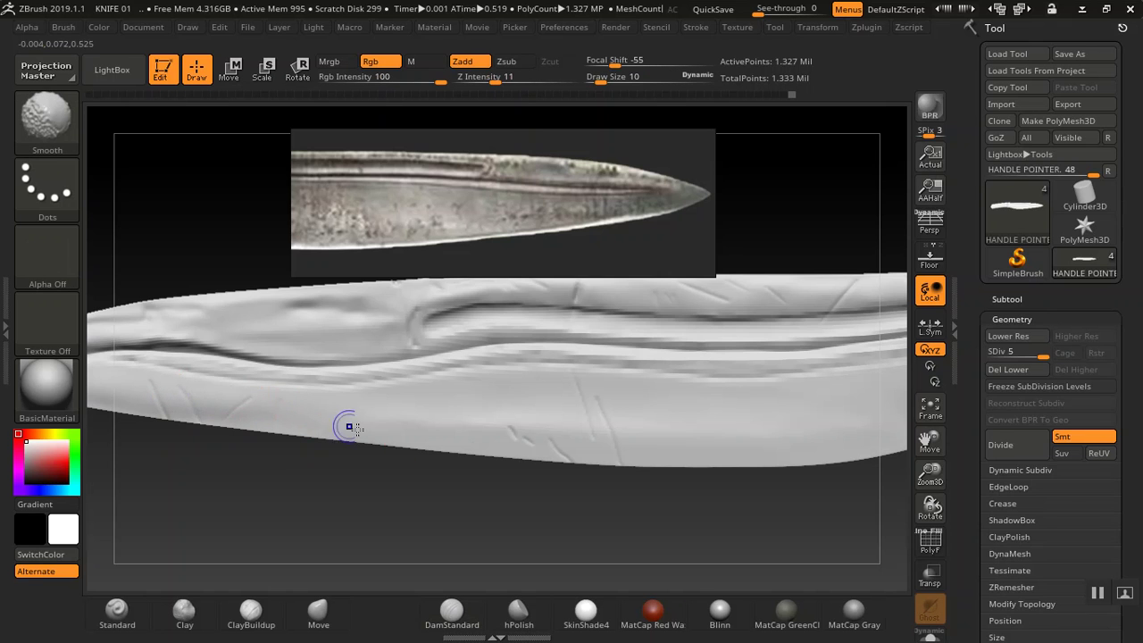
key(shift)
shift+drag(622, 442, 628, 454)
Cut short nicks and a longer diagonal scratch on the opposite side's lower face beside the handle collar, and smooth them lightly
alt+drag(540, 506, 266, 507)
drag(623, 396, 618, 409)
drag(597, 447, 605, 396)
key(shift)
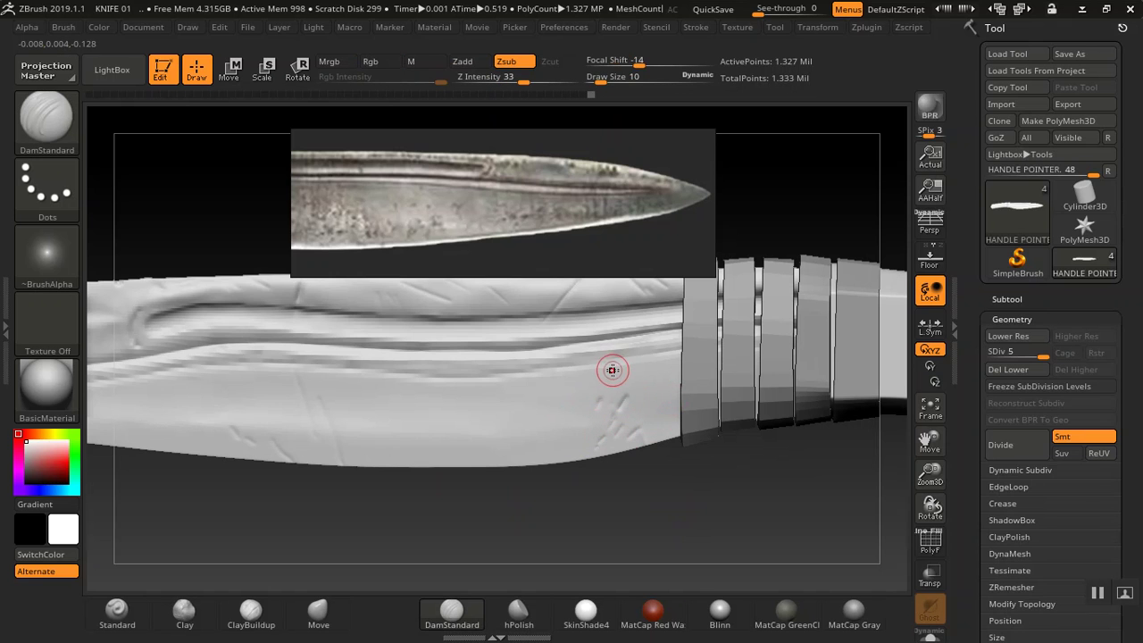
drag(604, 373, 552, 404)
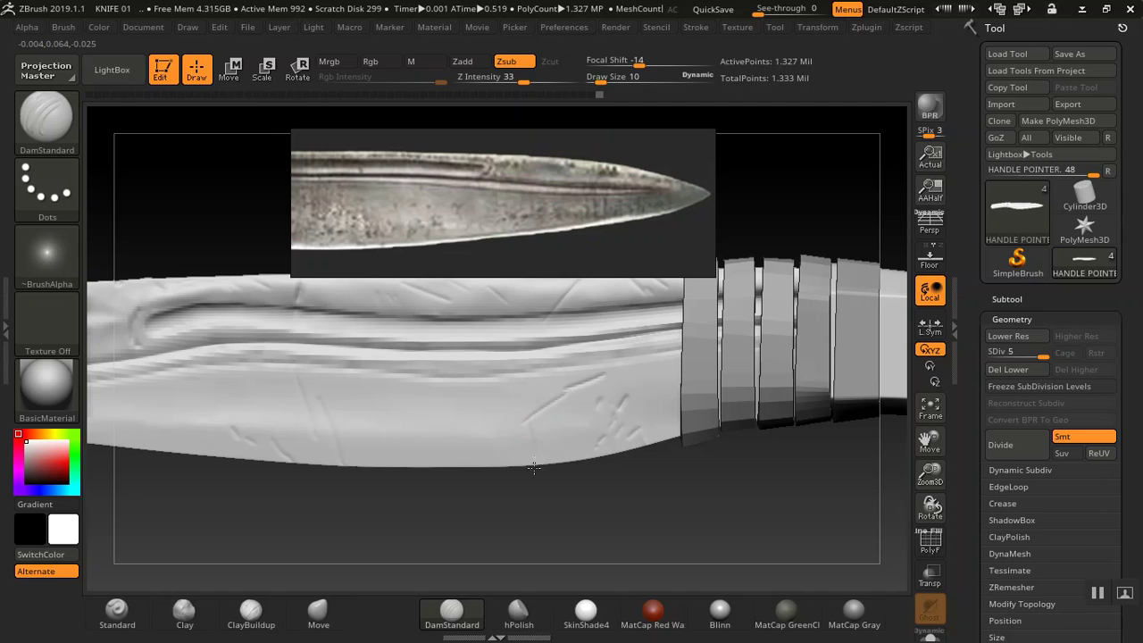
key(shift)
shift+drag(579, 386, 617, 380)
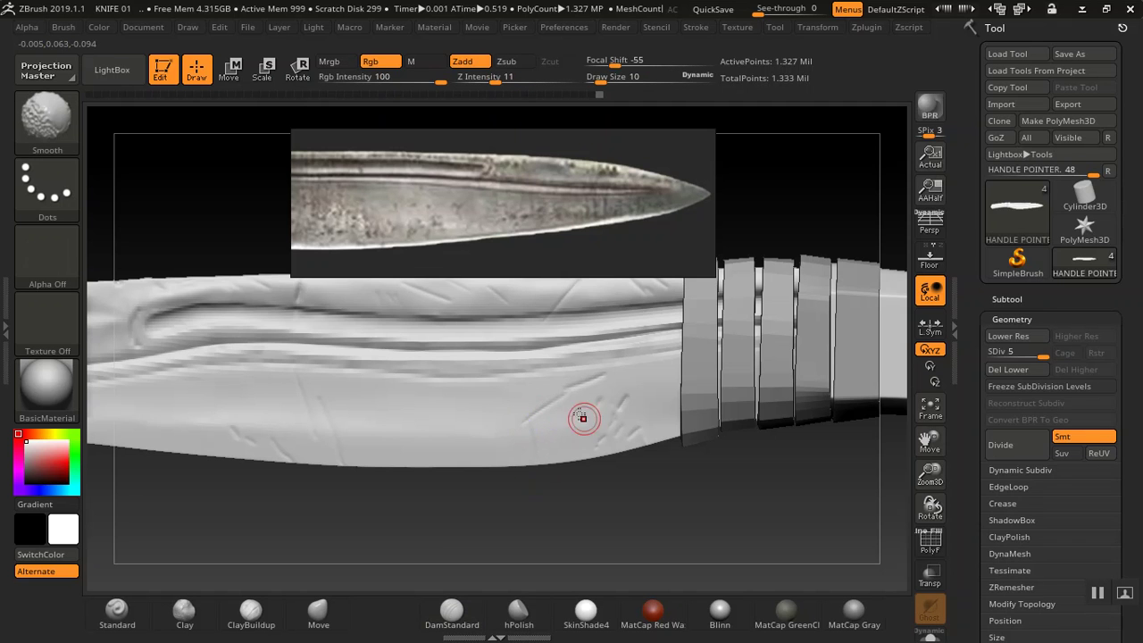
Soften the scratches below the spine on the opposite side and add small marks along the spine edge and lower face
mouse_move(543, 492)
mouse_down()
mouse_move(548, 533)
mouse_move(608, 565)
mouse_move(672, 560)
mouse_move(617, 458)
mouse_up()
alt+drag(740, 319, 763, 378)
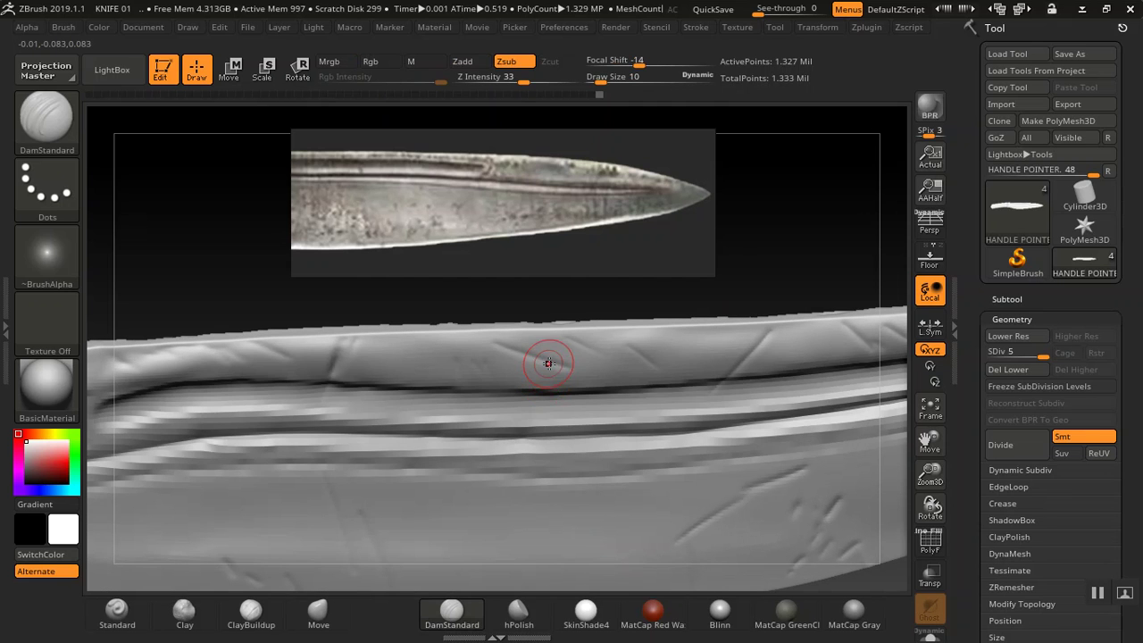
key(shift)
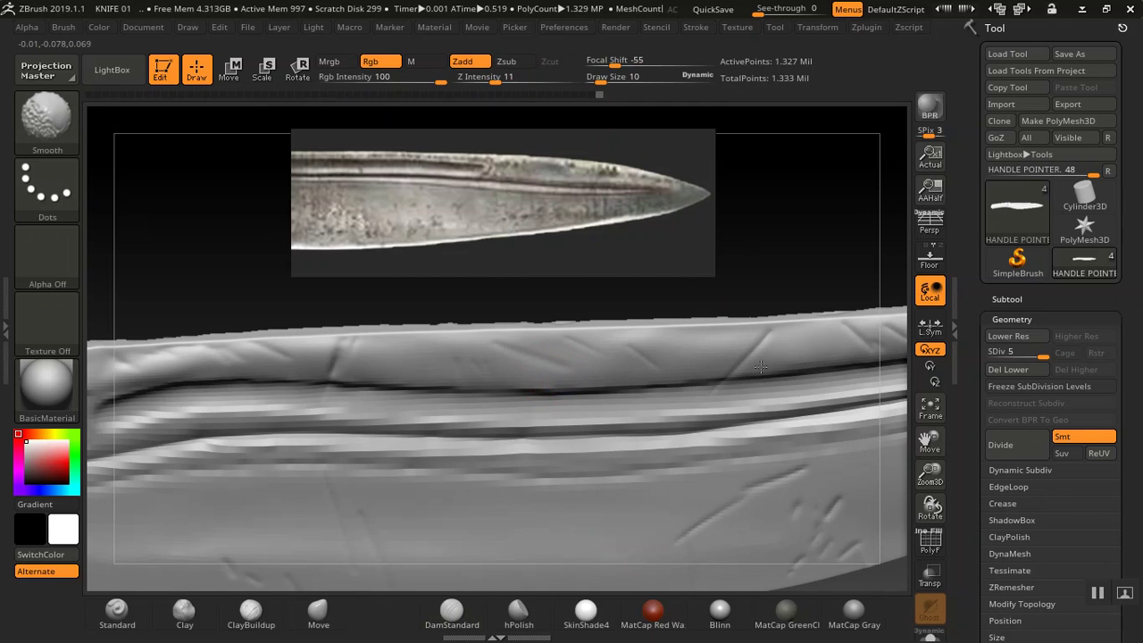
shift+drag(740, 359, 728, 342)
drag(547, 314, 506, 350)
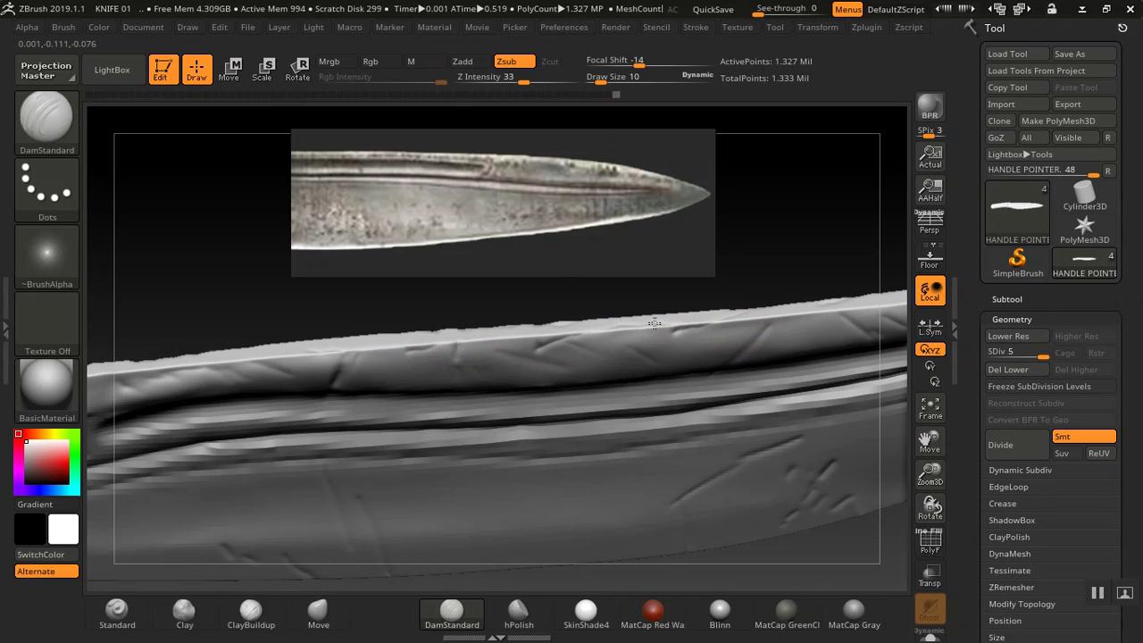
key(shift)
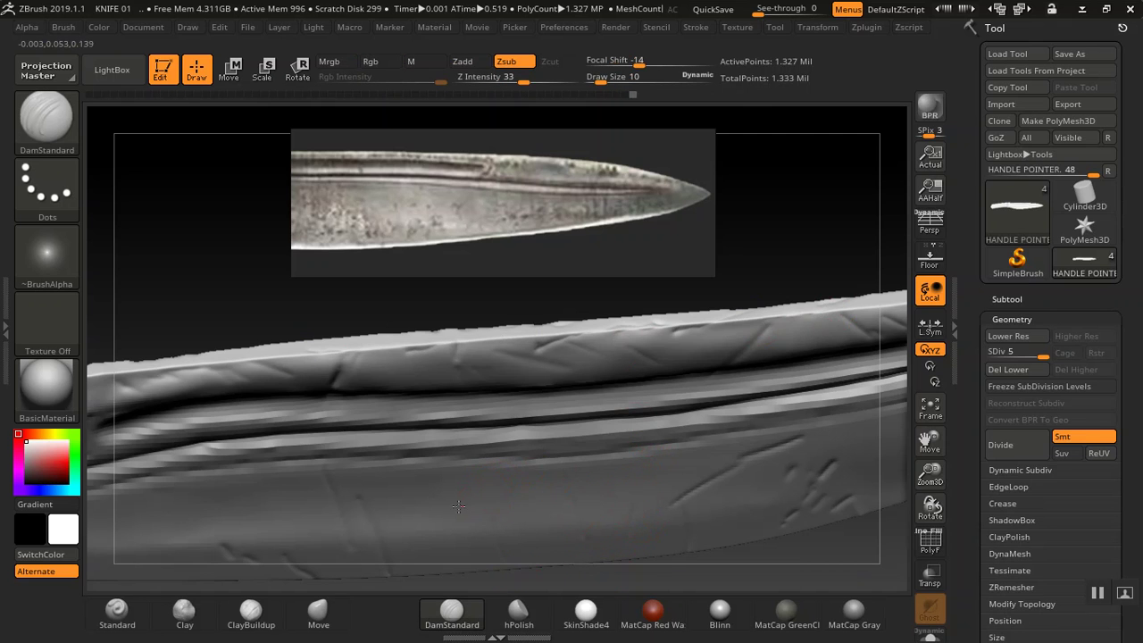
key(shift)
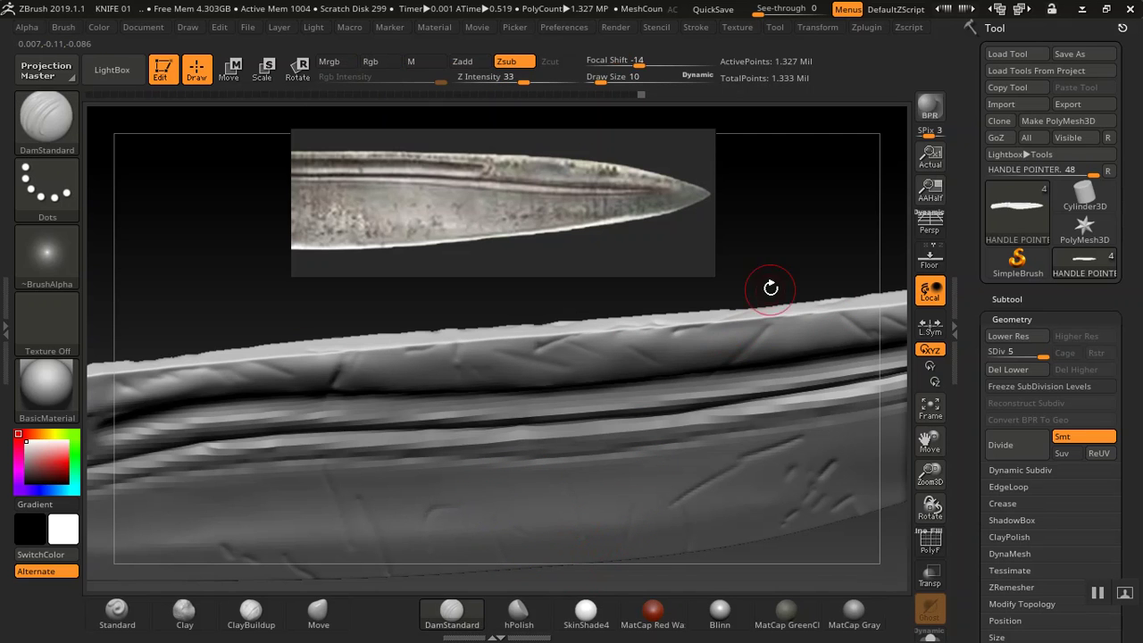
mouse_move(791, 255)
mouse_down()
mouse_move(756, 194)
mouse_move(799, 215)
mouse_move(770, 247)
mouse_move(742, 245)
mouse_move(748, 266)
mouse_move(795, 281)
mouse_move(766, 299)
mouse_move(831, 298)
mouse_move(806, 271)
mouse_move(734, 329)
mouse_move(798, 301)
mouse_up()
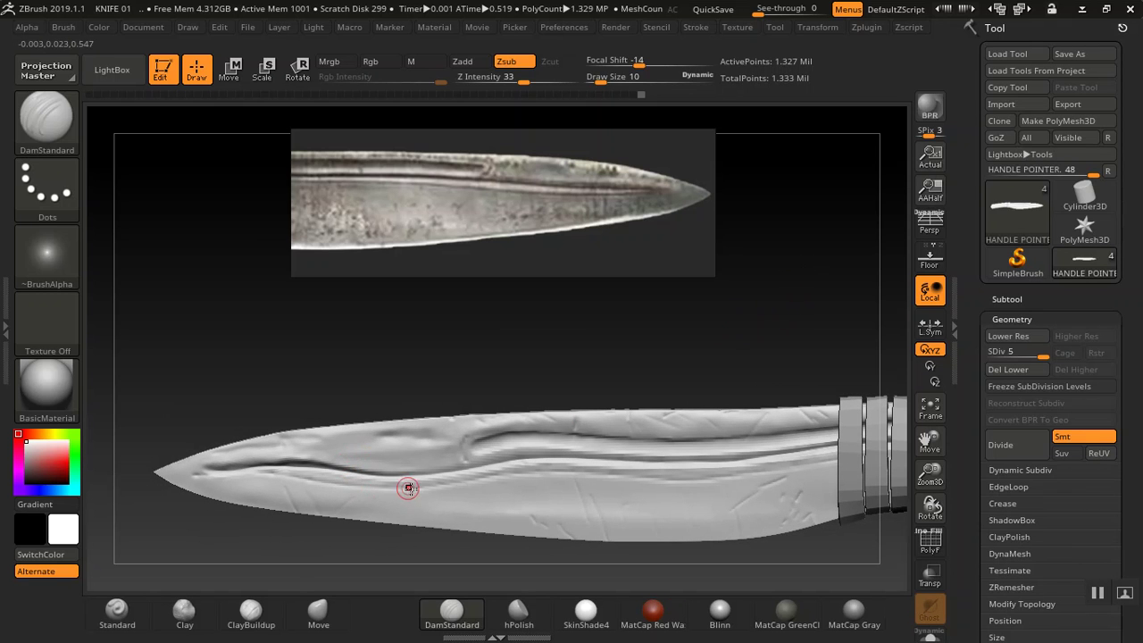
Adjust the Lazy Mouse stroke settings and engrave a long, steady line along the lower groove up to the handle collar
drag(747, 309, 737, 284)
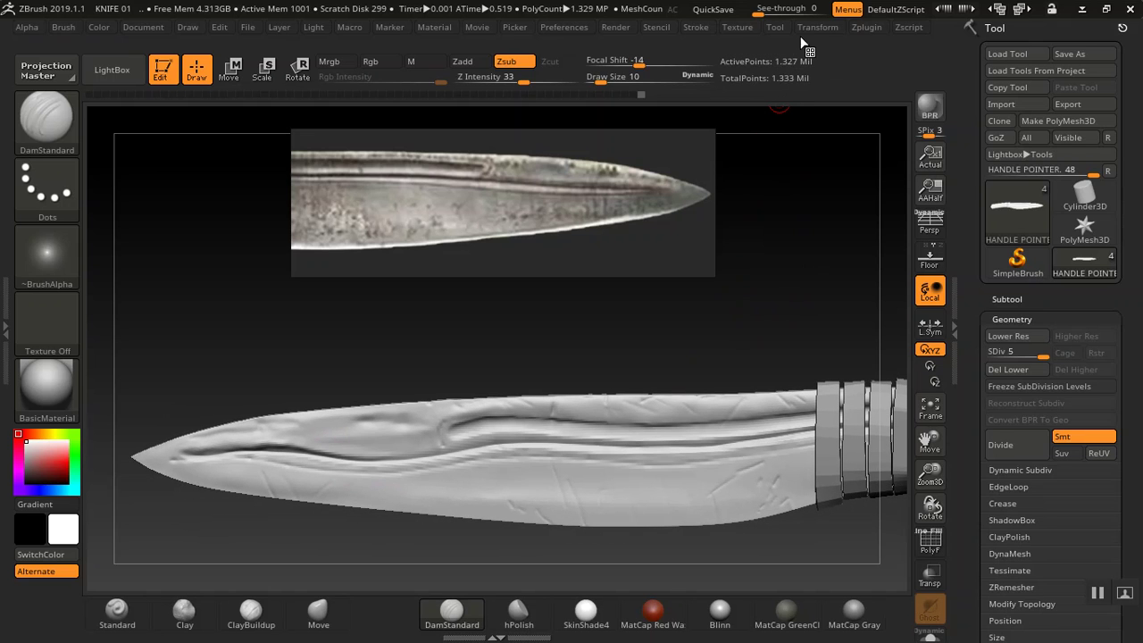
click(702, 28)
click(738, 258)
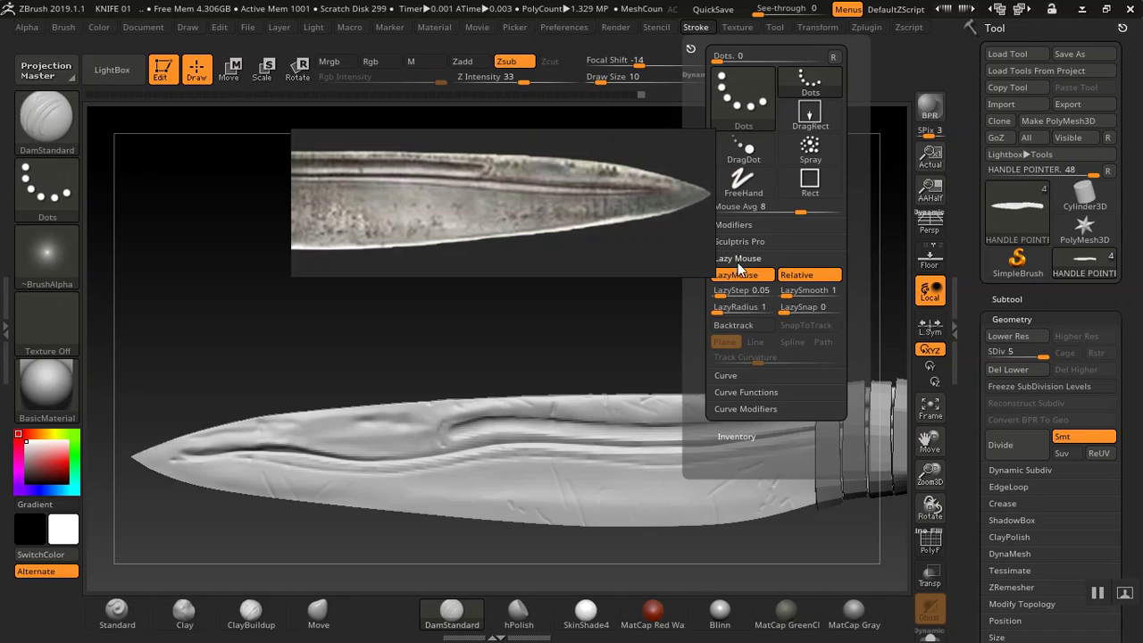
mouse_move(731, 295)
mouse_down()
mouse_move(675, 295)
mouse_move(732, 311)
mouse_up()
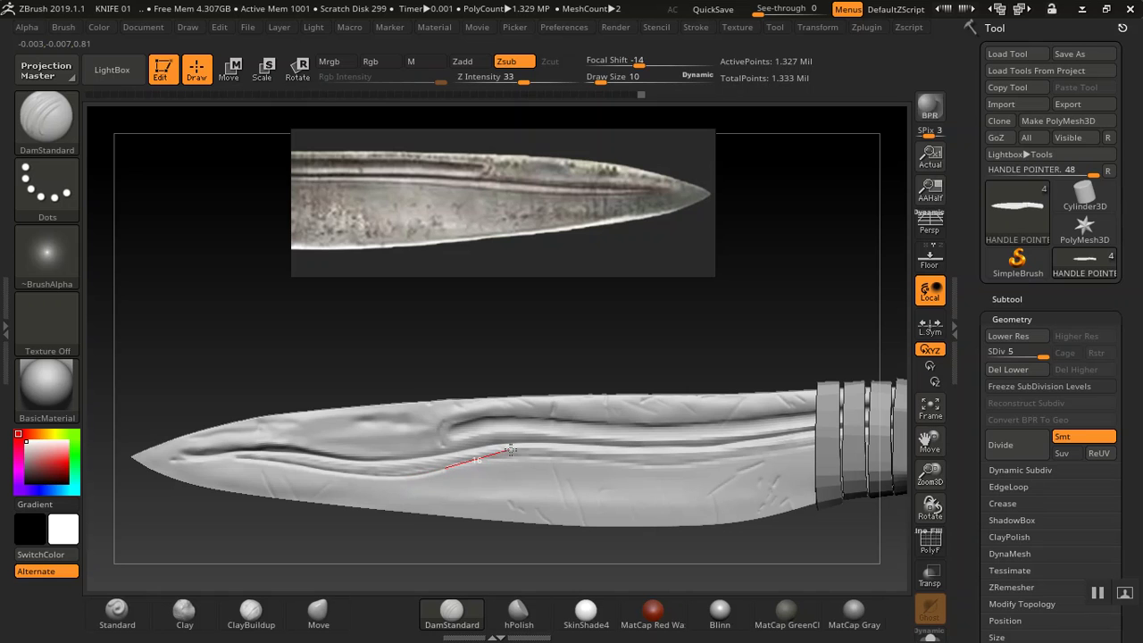
drag(555, 444, 572, 446)
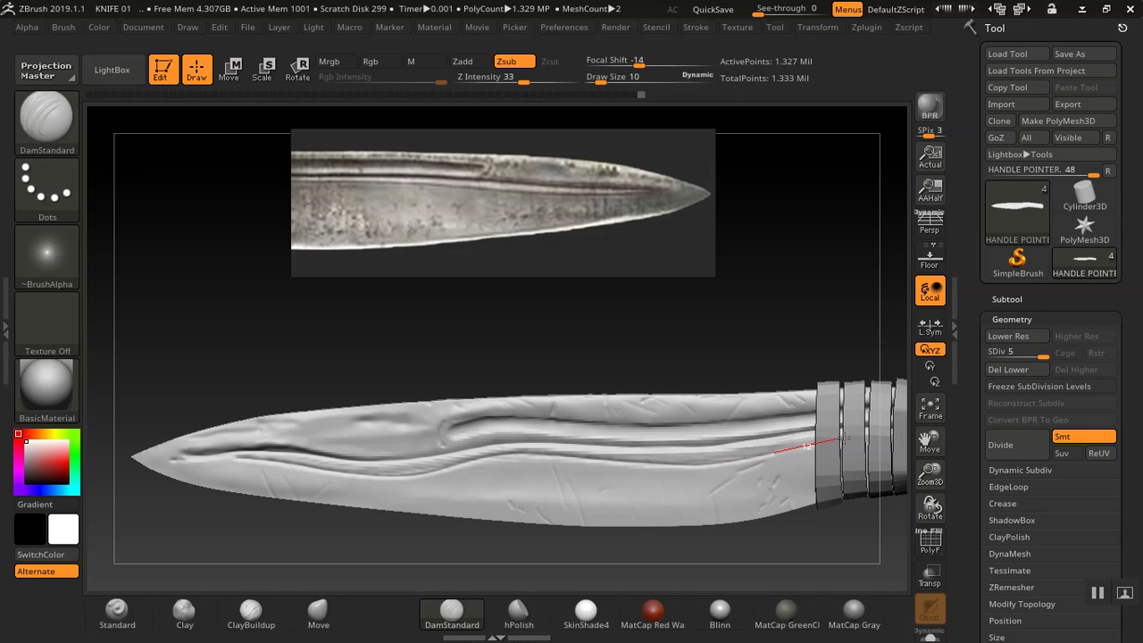
drag(953, 445, 957, 445)
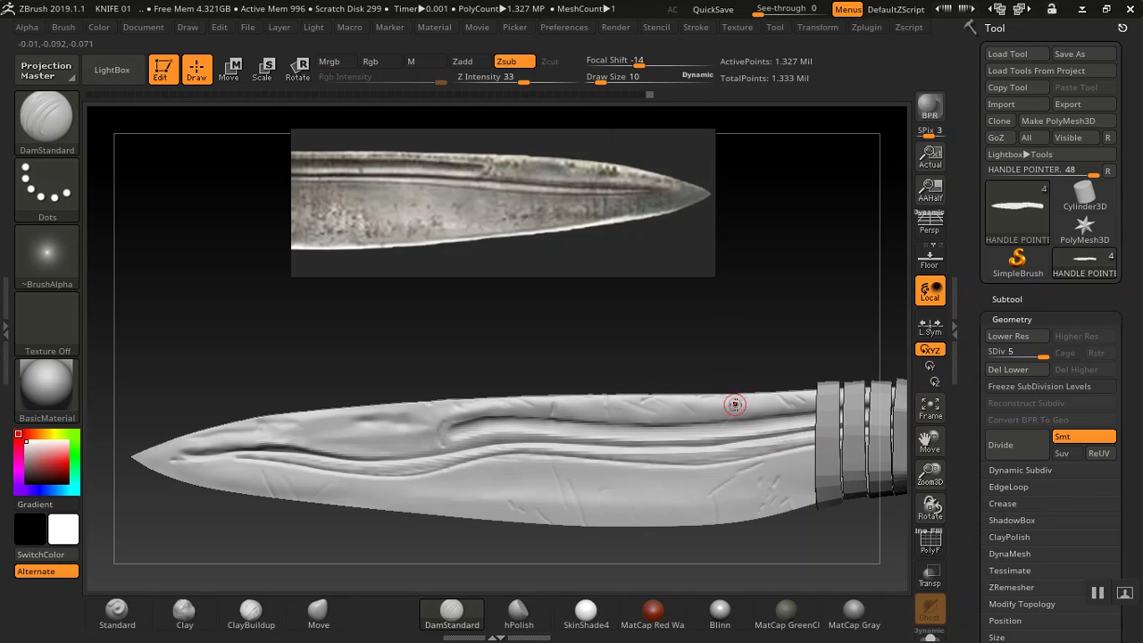
Sculpt shallow horizontal unevenness with the Standard brush on the first side's lower face past mid-blade, and soften it with Smooth
mouse_move(708, 356)
mouse_down()
mouse_move(722, 316)
mouse_move(824, 319)
mouse_move(579, 405)
mouse_move(581, 416)
mouse_move(547, 433)
mouse_move(655, 447)
mouse_move(571, 470)
mouse_move(561, 436)
mouse_move(685, 403)
mouse_move(743, 346)
mouse_move(797, 355)
mouse_move(773, 339)
mouse_move(732, 375)
mouse_move(728, 365)
mouse_up()
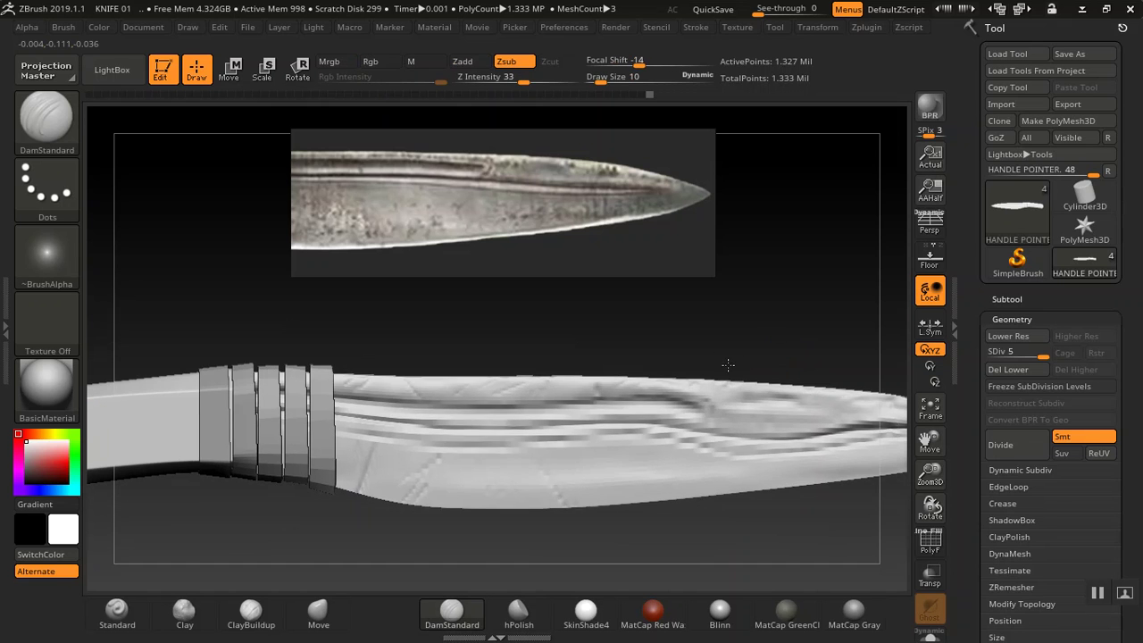
alt+drag(510, 345, 544, 343)
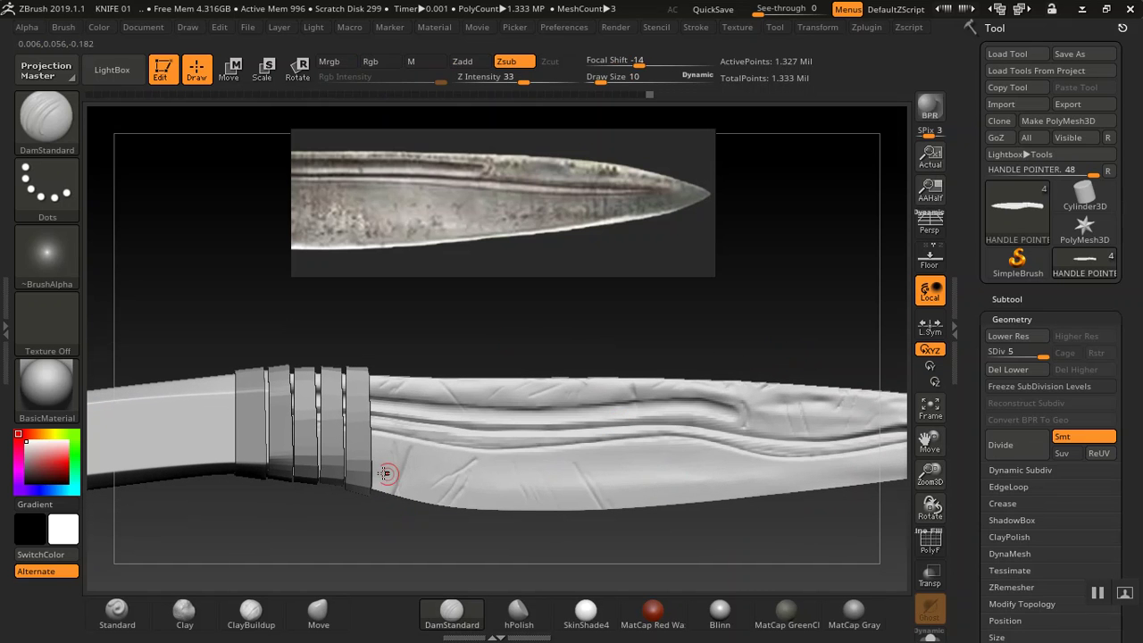
click(117, 611)
mouse_move(802, 330)
mouse_down()
mouse_move(745, 311)
mouse_move(799, 275)
mouse_move(688, 303)
mouse_up()
alt+drag(688, 344, 670, 390)
drag(475, 541, 645, 503)
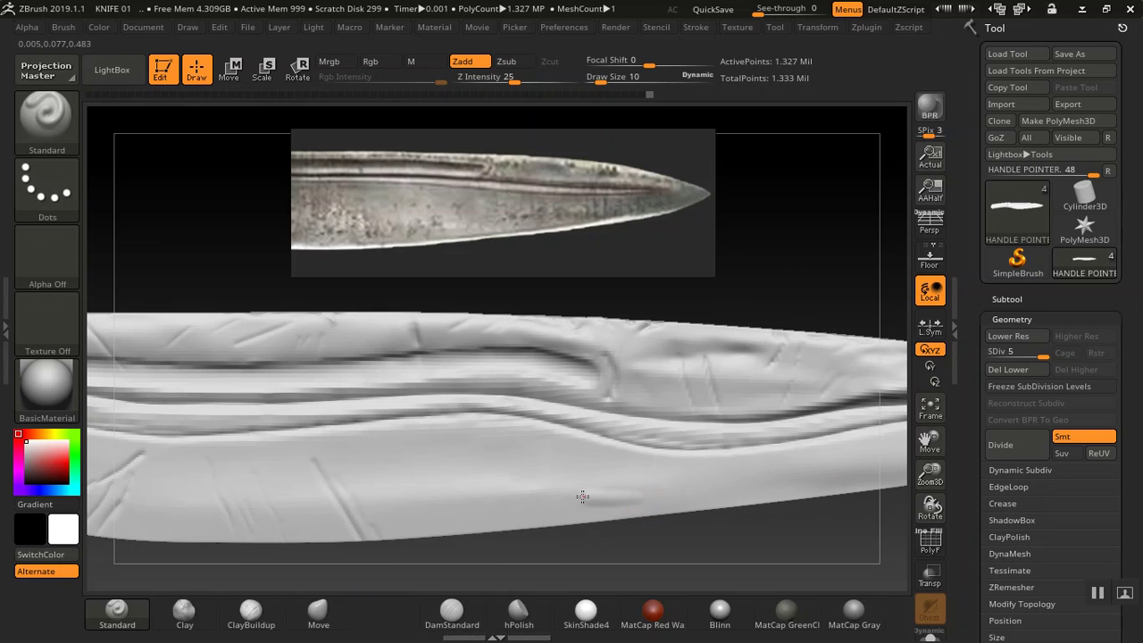
key(shift)
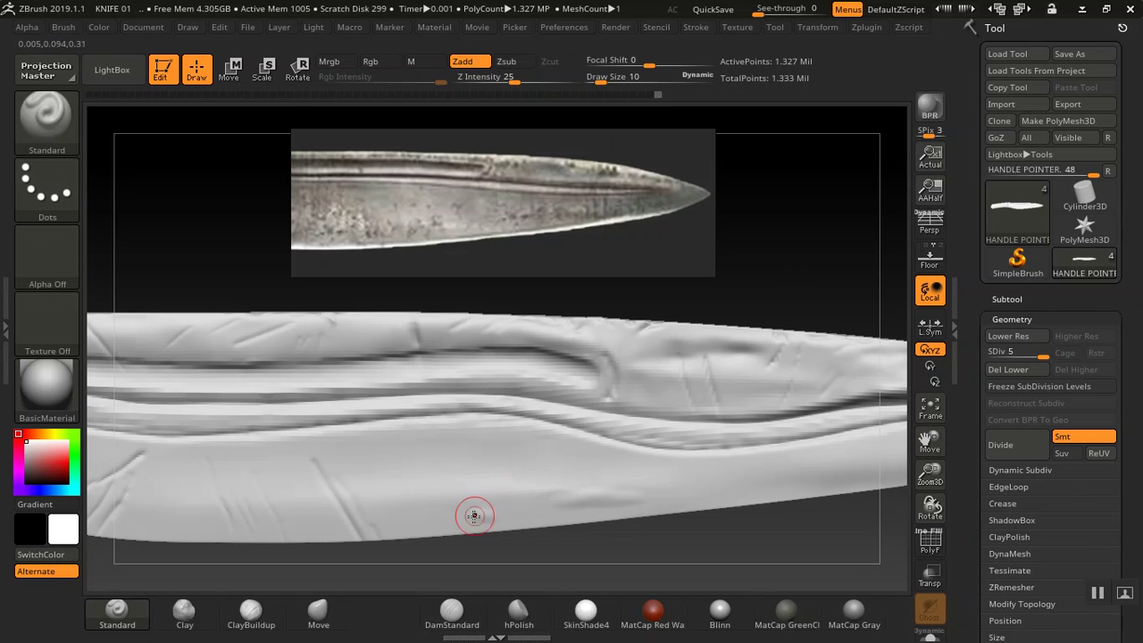
key(shift)
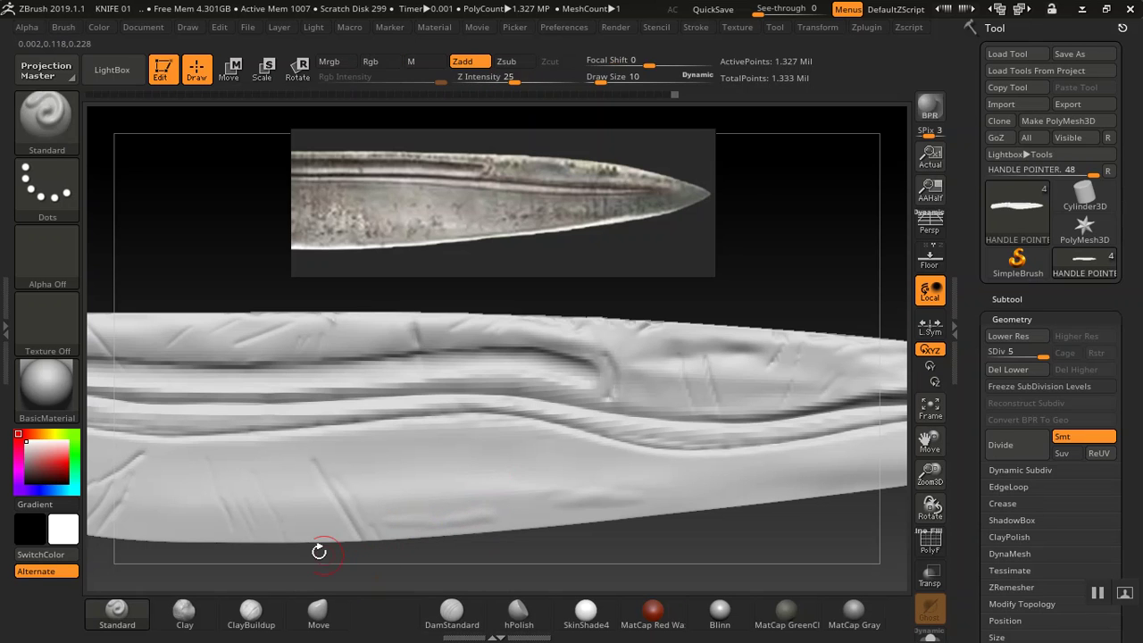
Add shallow dents around the diagonal scratches on the lower face near the handle and blend them with Smooth
drag(396, 562, 584, 477)
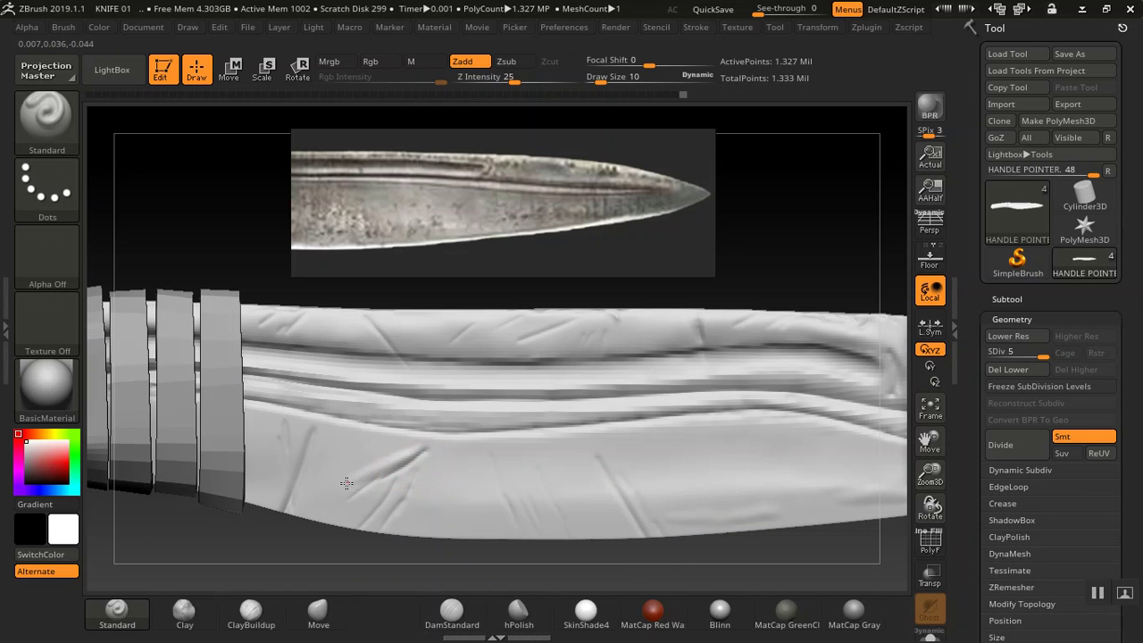
key(shift)
shift+drag(401, 454, 427, 449)
key(shift)
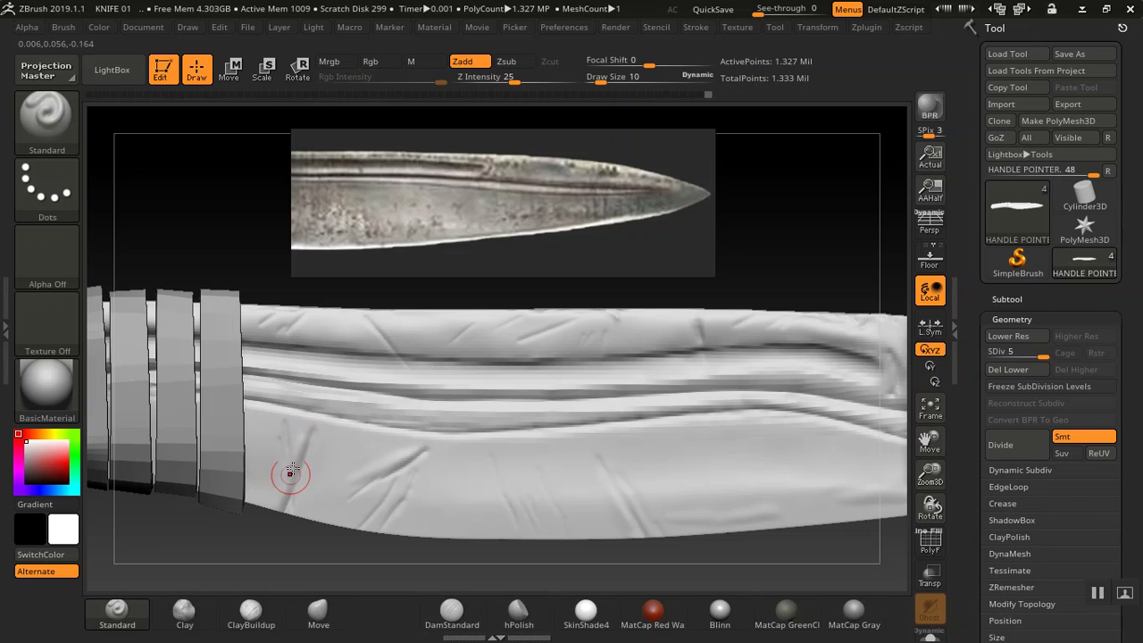
key(shift)
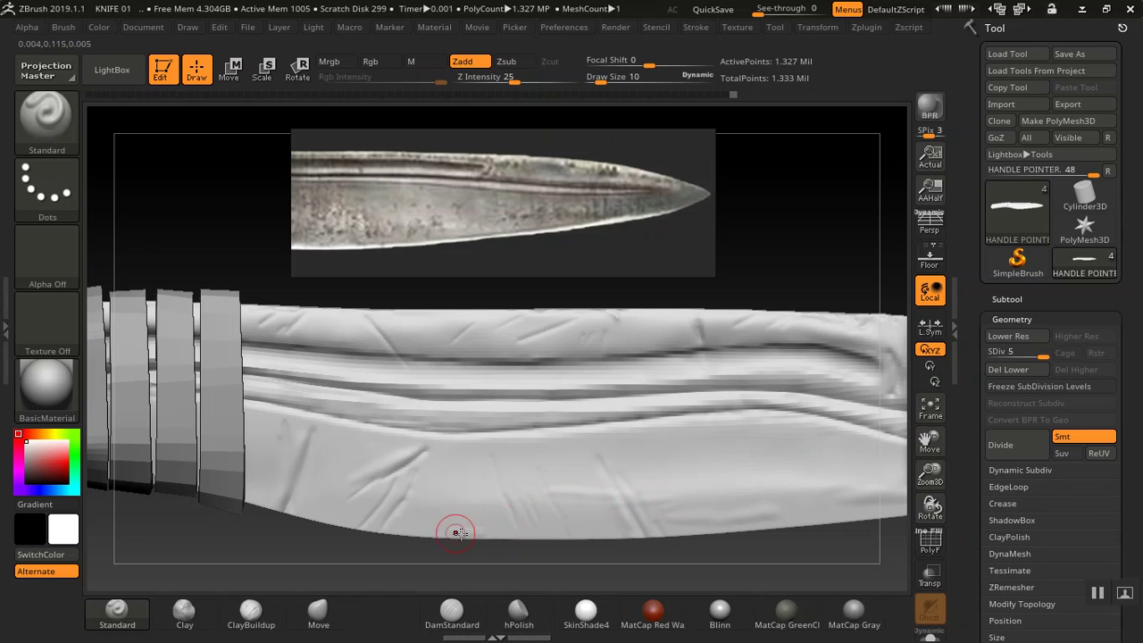
key(shift)
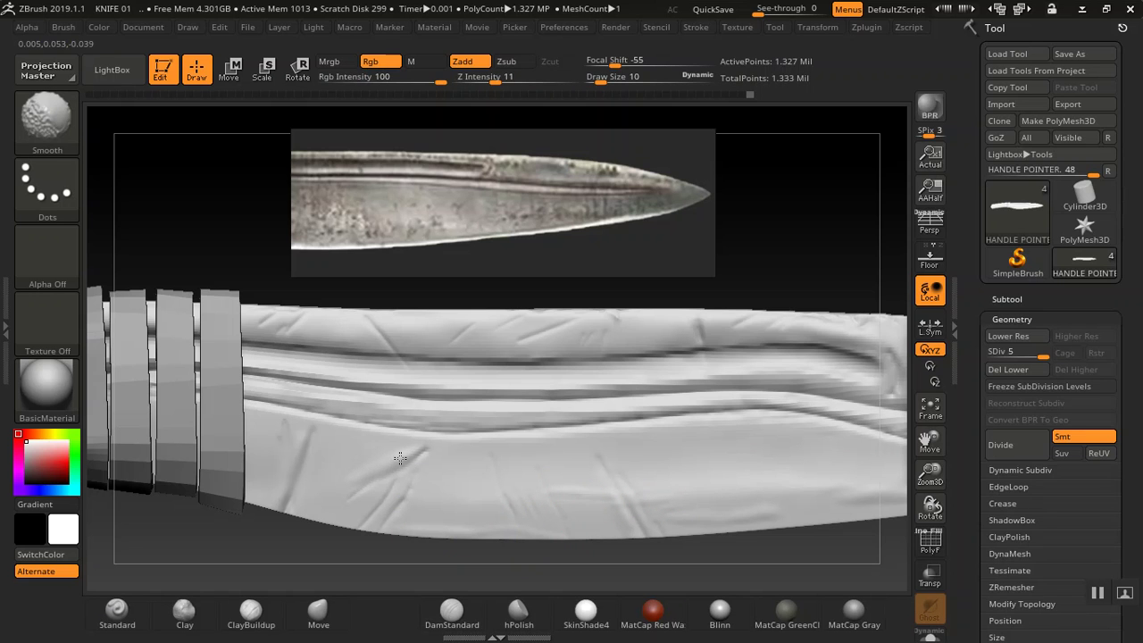
Set the Smooth brush's Z Intensity to 53 for work on the opposite side of the blade
drag(819, 279, 623, 376)
alt+drag(533, 544, 769, 523)
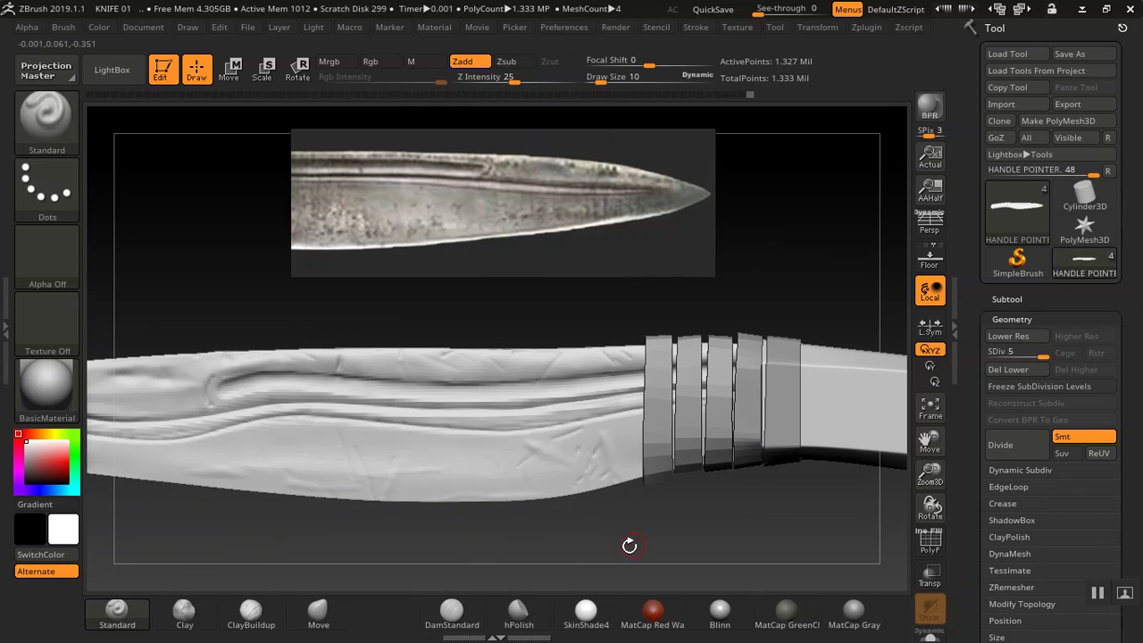
alt+drag(578, 553, 748, 546)
alt+drag(591, 312, 507, 270)
click(512, 79)
key(shift)
drag(512, 79, 540, 81)
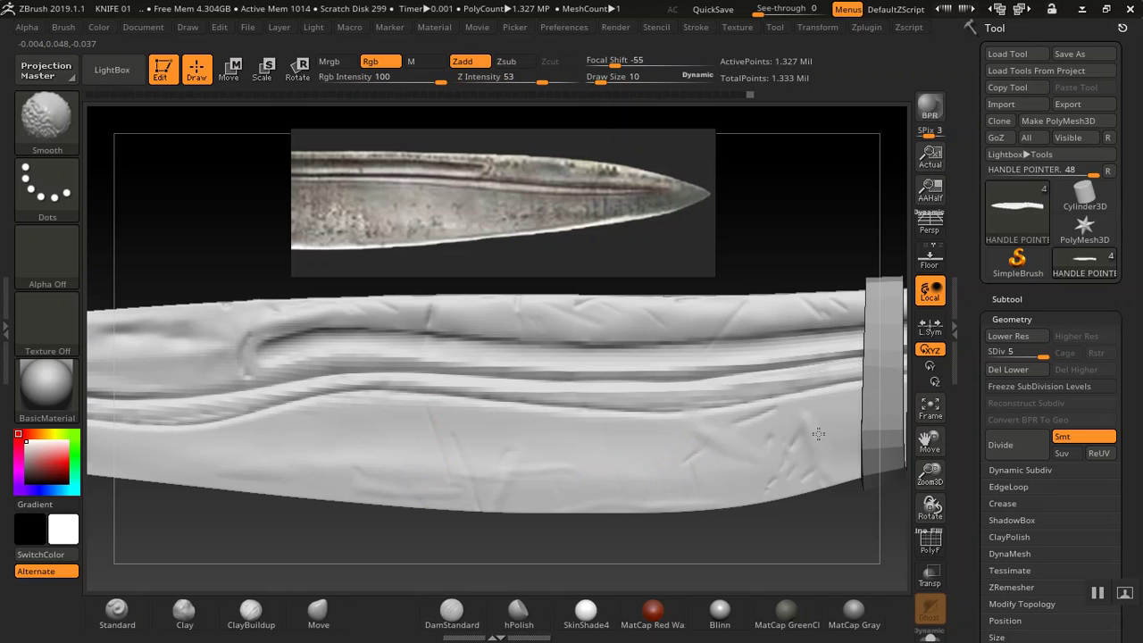
Soften the dents near the lower edge around mid-blade with the Smooth brush
shift+drag(510, 483, 491, 488)
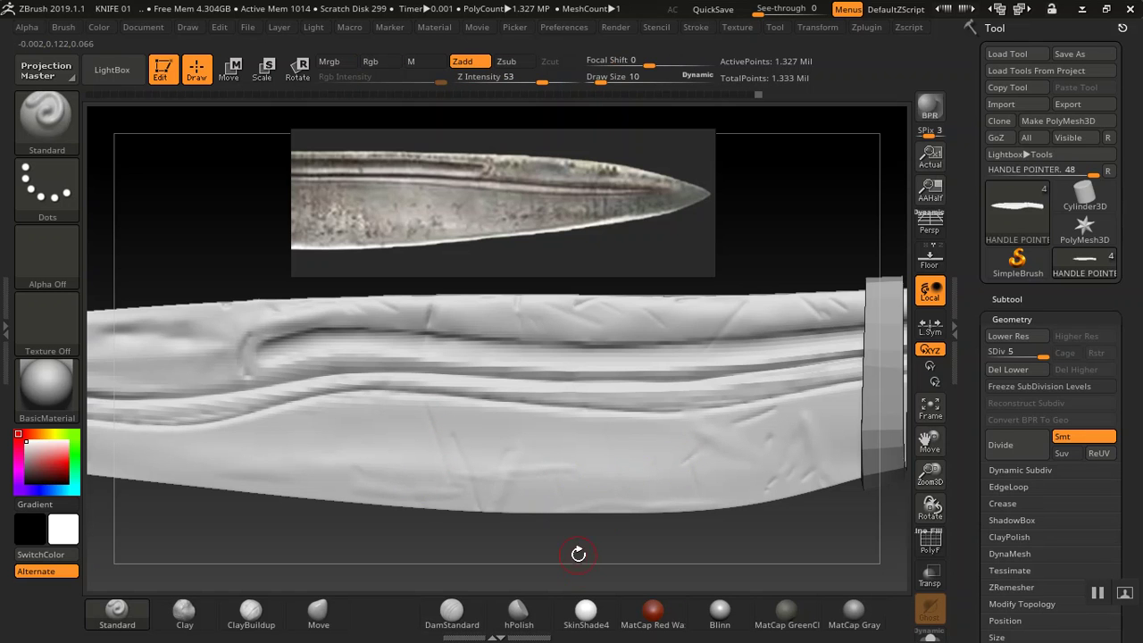
drag(448, 555, 454, 500)
alt+drag(377, 548, 637, 544)
drag(493, 533, 508, 297)
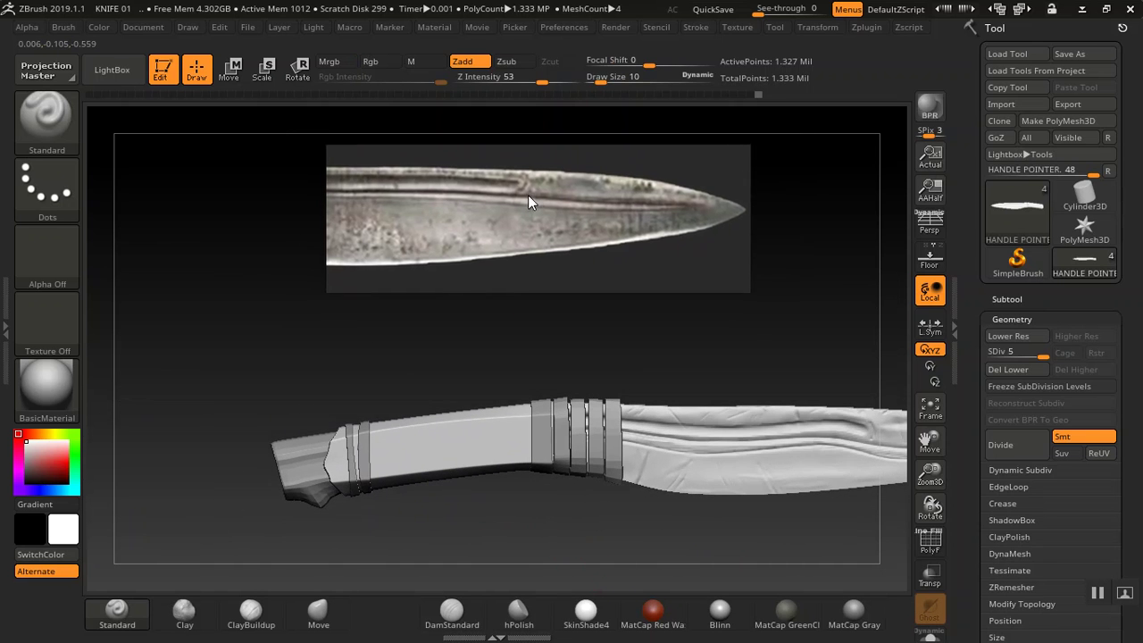
Reframe the reference board from the blade to a close-up of the knife's carved handle and examine its details
double_click(491, 207)
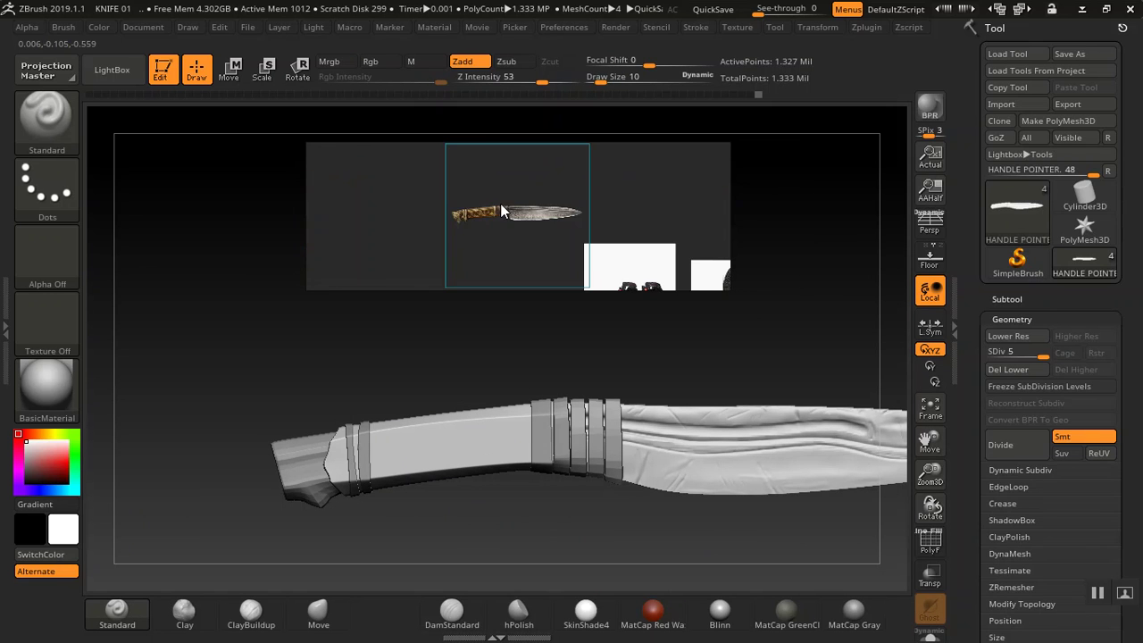
right_drag(528, 207, 547, 214)
drag(530, 213, 518, 215)
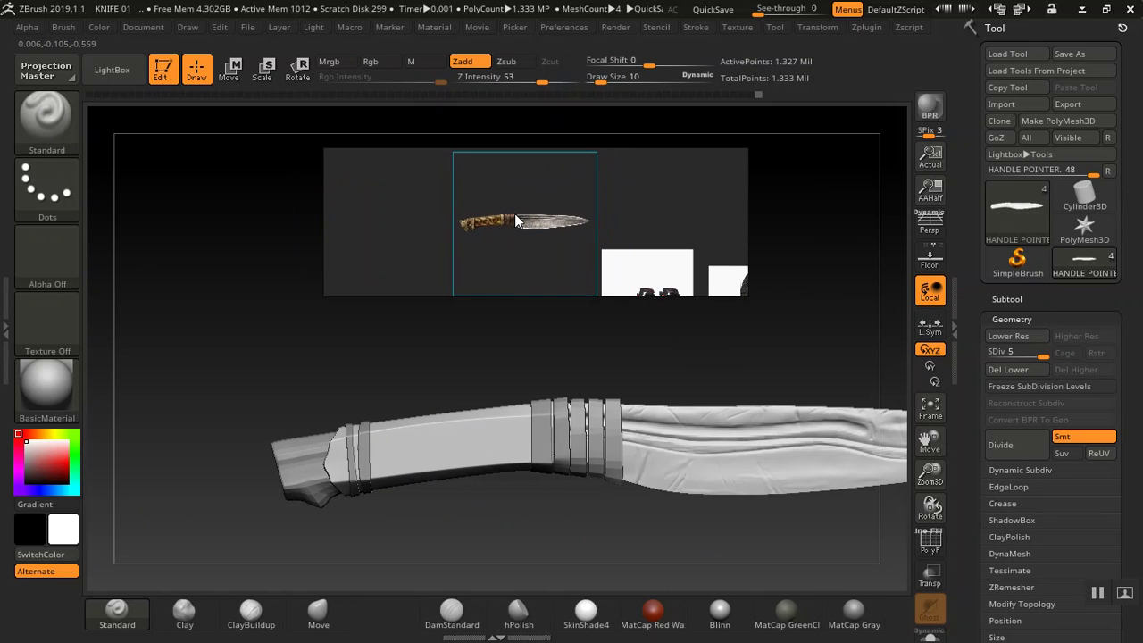
double_click(453, 238)
scroll(421, 185, down, 5)
scroll(446, 210, down, 5)
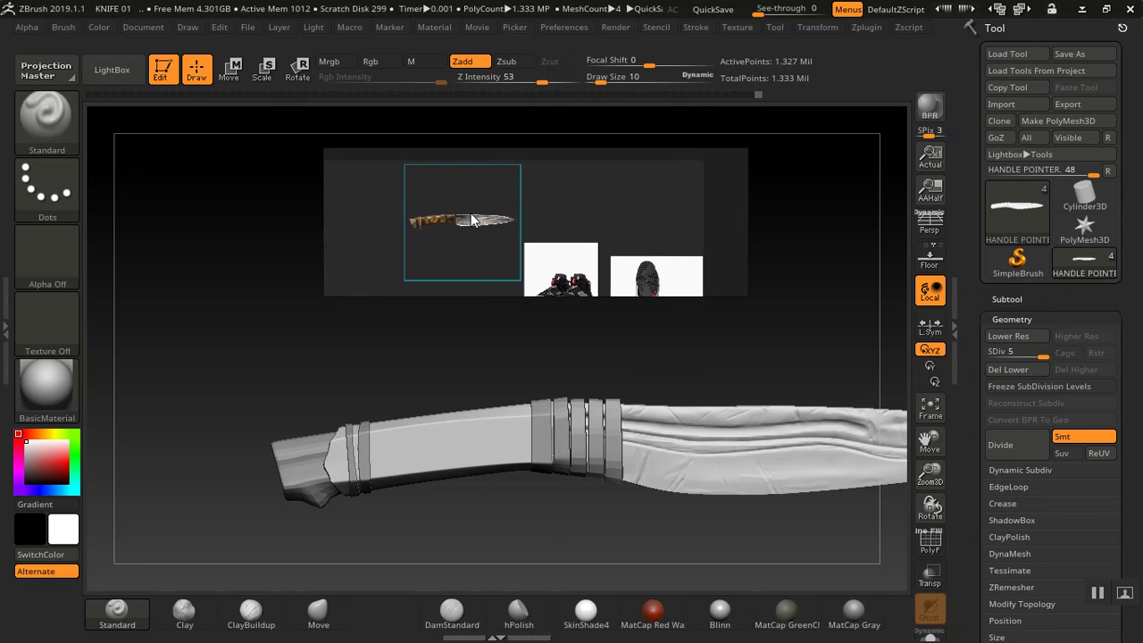
scroll(470, 220, up, 6)
middle_drag(505, 253, 539, 241)
scroll(547, 224, up, 1)
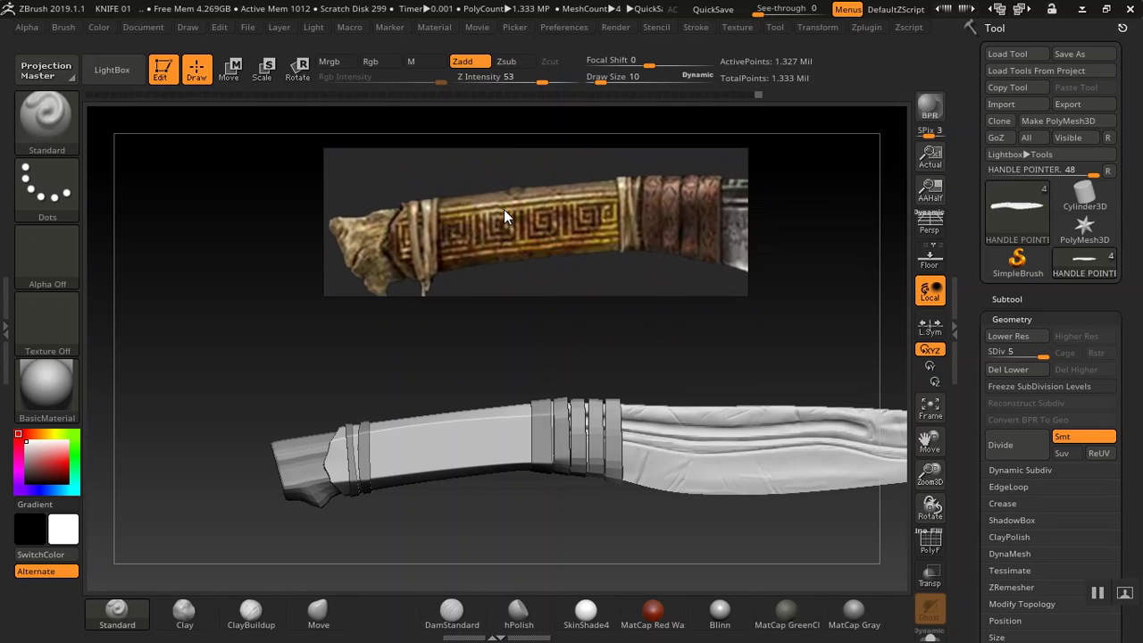
middle_drag(514, 197, 556, 242)
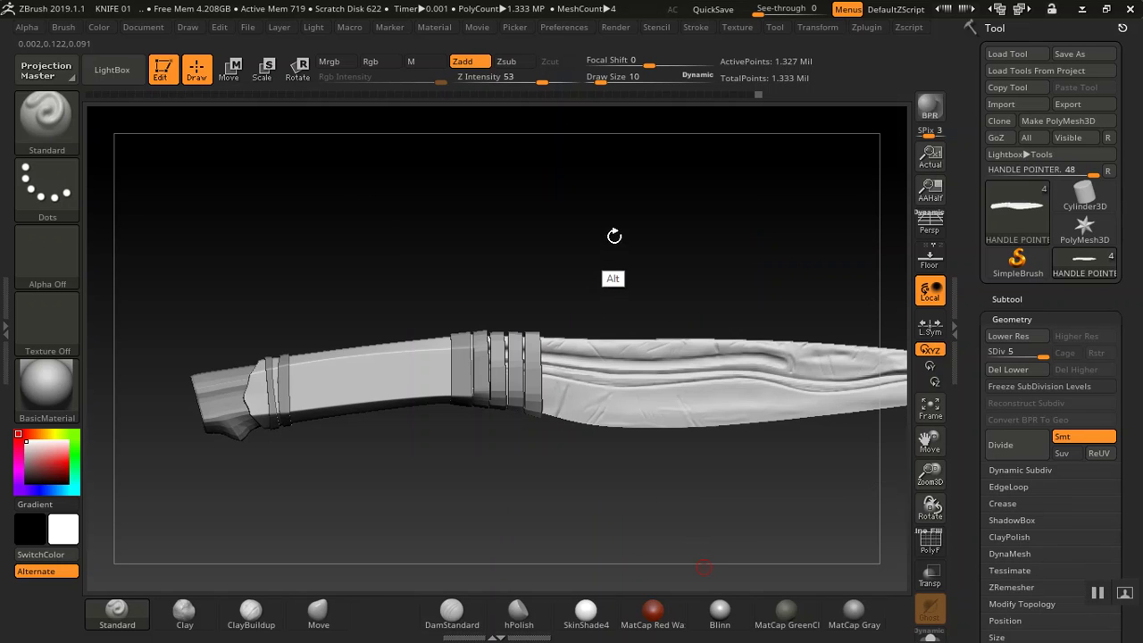
Bring the reference window back in front of the sculpting canvas and place it just above the model's handle
drag(590, 234, 612, 223)
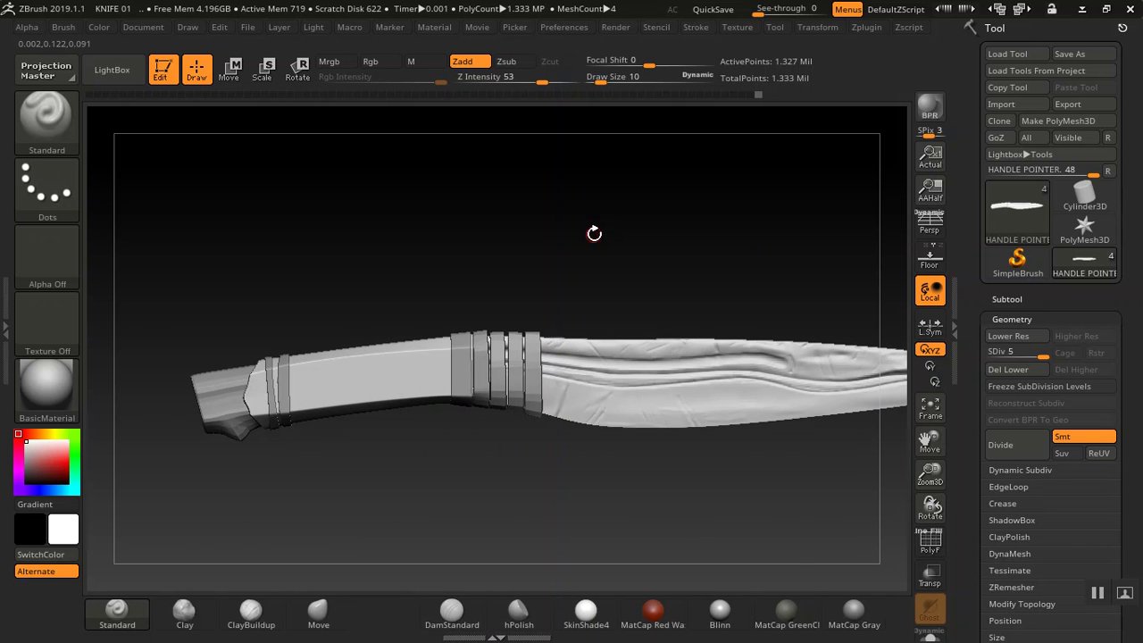
key(alt+Tab)
key(alt+Tab)
key(alt+Tab)
key(alt+Tab)
key(alt+Tab)
key(alt+Tab)
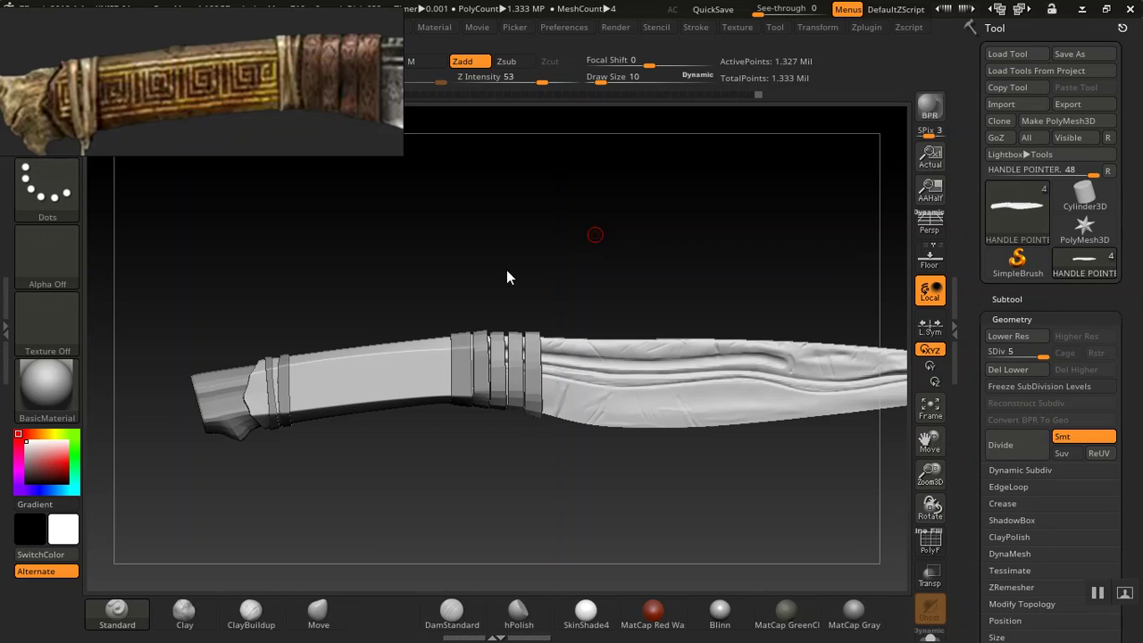
drag(293, 105, 408, 207)
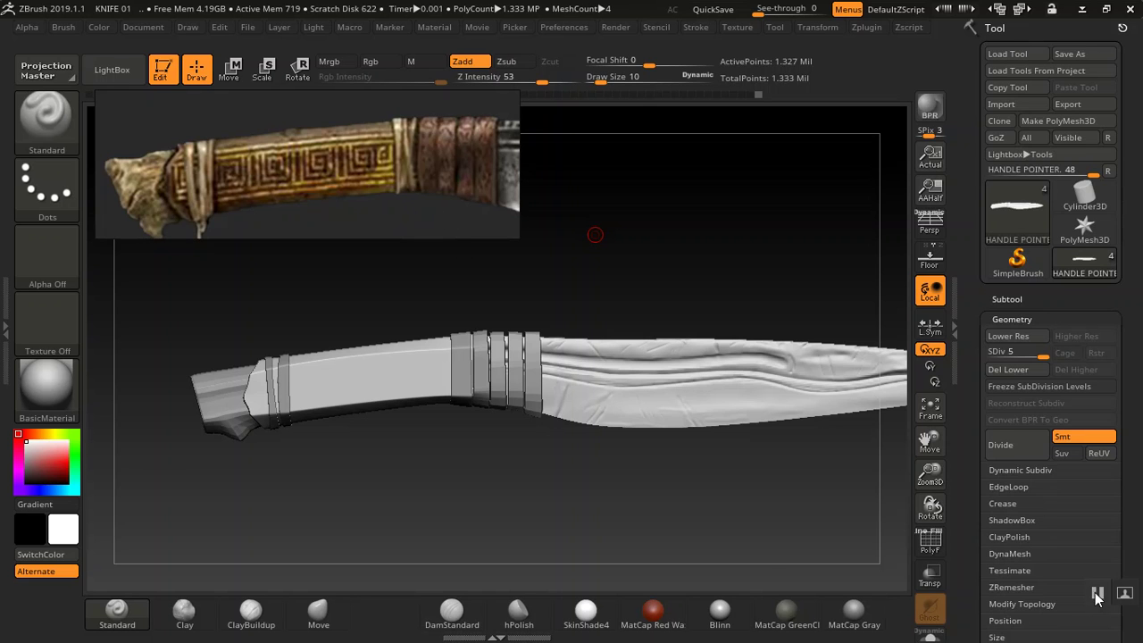
Hide the blade by isolating the handle's polygroup, then turn on Solo so only the HANDLE POINTER subtool is shown
drag(382, 510, 401, 500)
key(ctrl+shift)
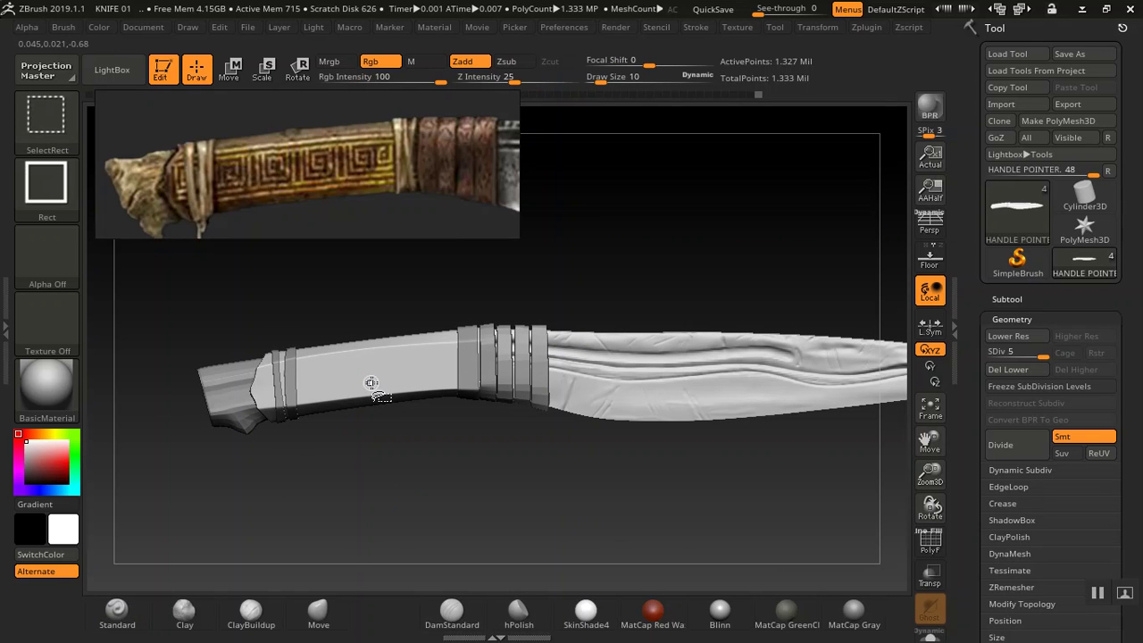
ctrl+shift+click(377, 372)
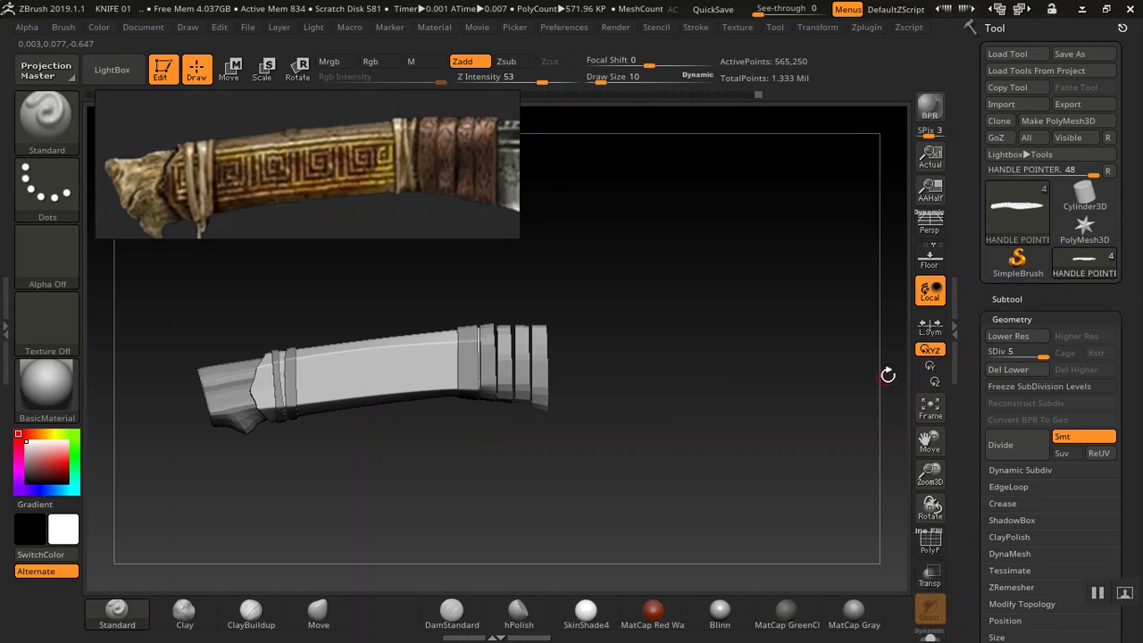
drag(1002, 302, 1001, 298)
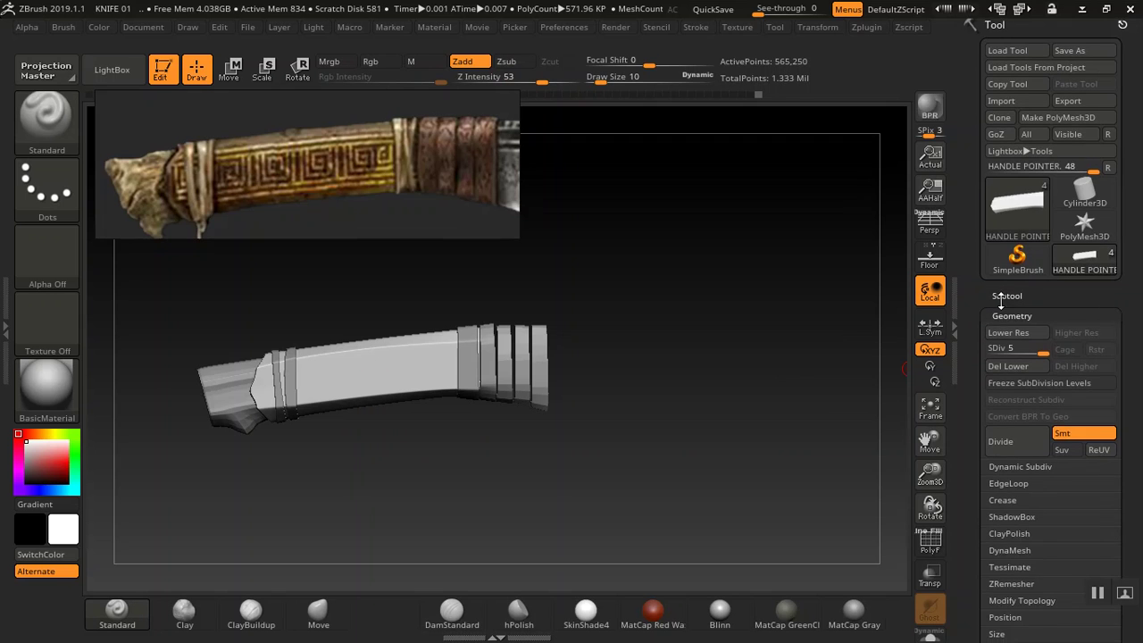
click(1001, 298)
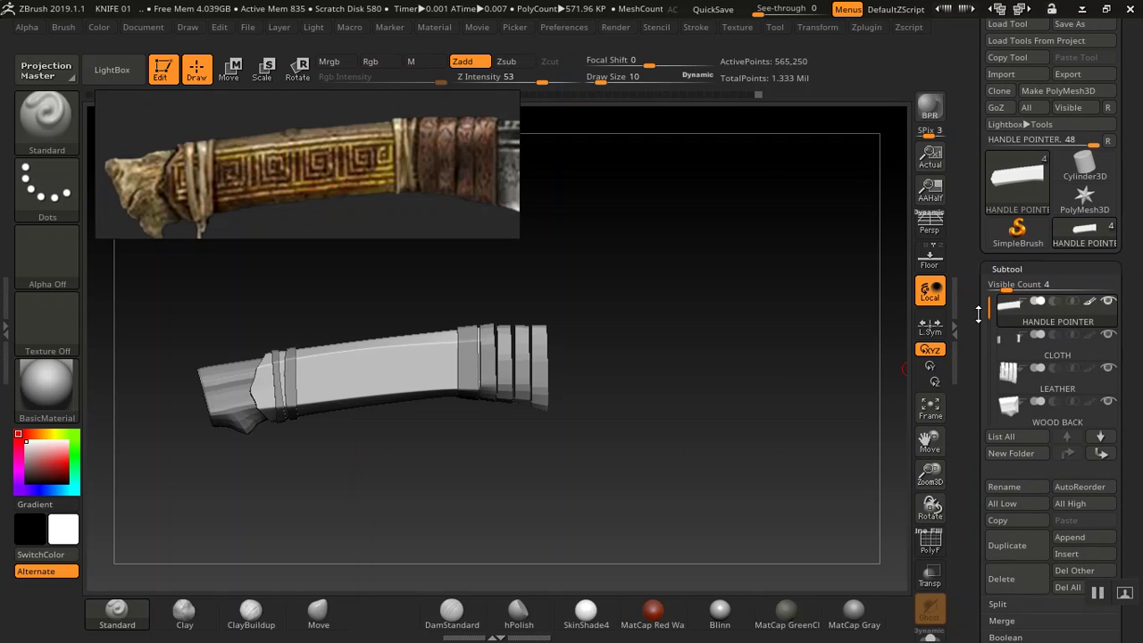
click(817, 27)
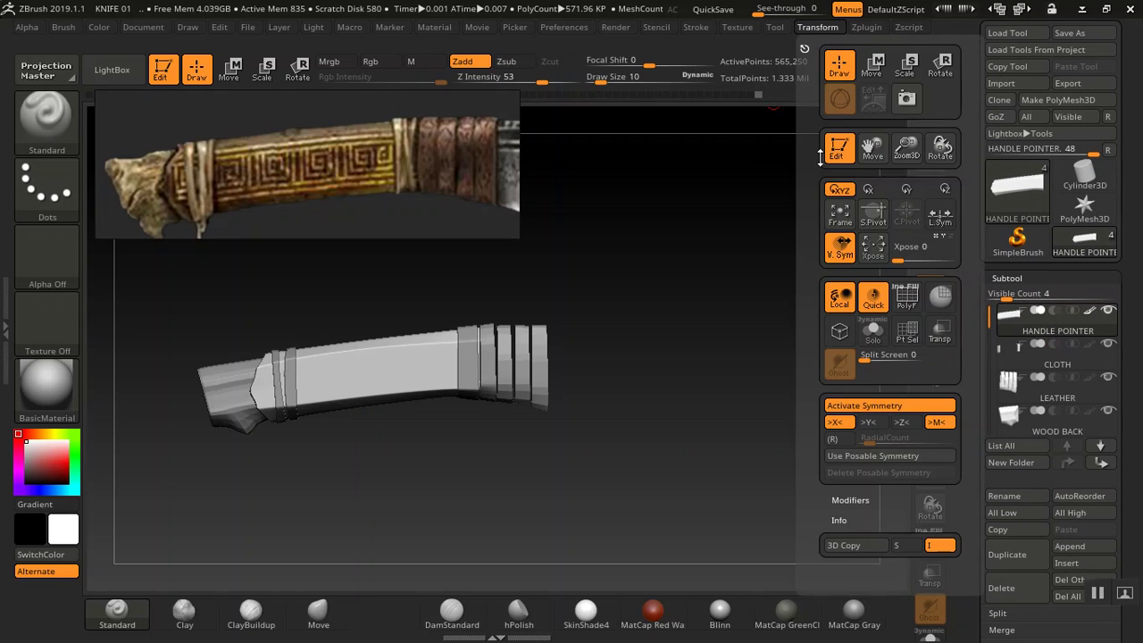
click(873, 330)
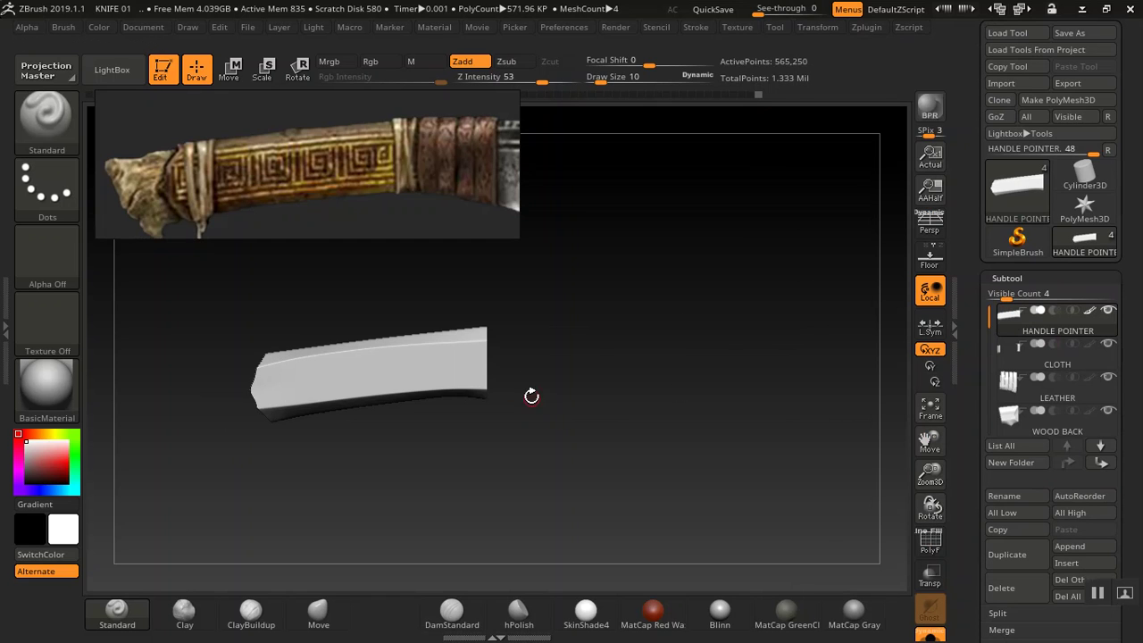
drag(580, 357, 625, 449)
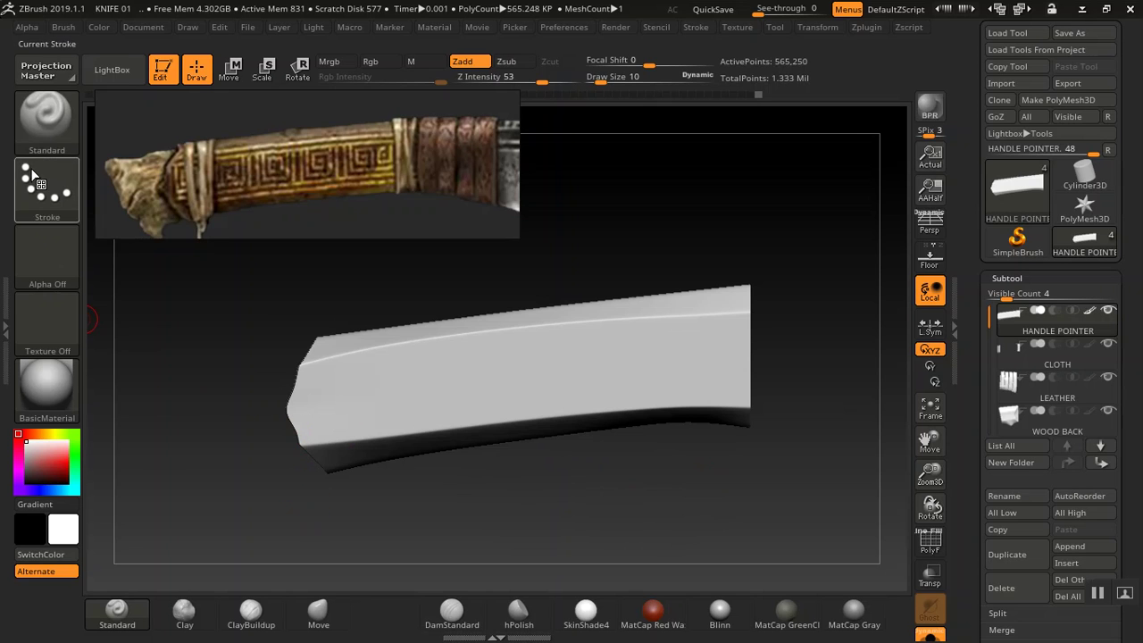
Set the Standard brush's stroke type to DragRect, keeping the handle reference clear of the stroke options
mouse_move(243, 147)
mouse_down()
mouse_move(315, 170)
mouse_move(379, 158)
mouse_move(490, 174)
mouse_up()
click(63, 196)
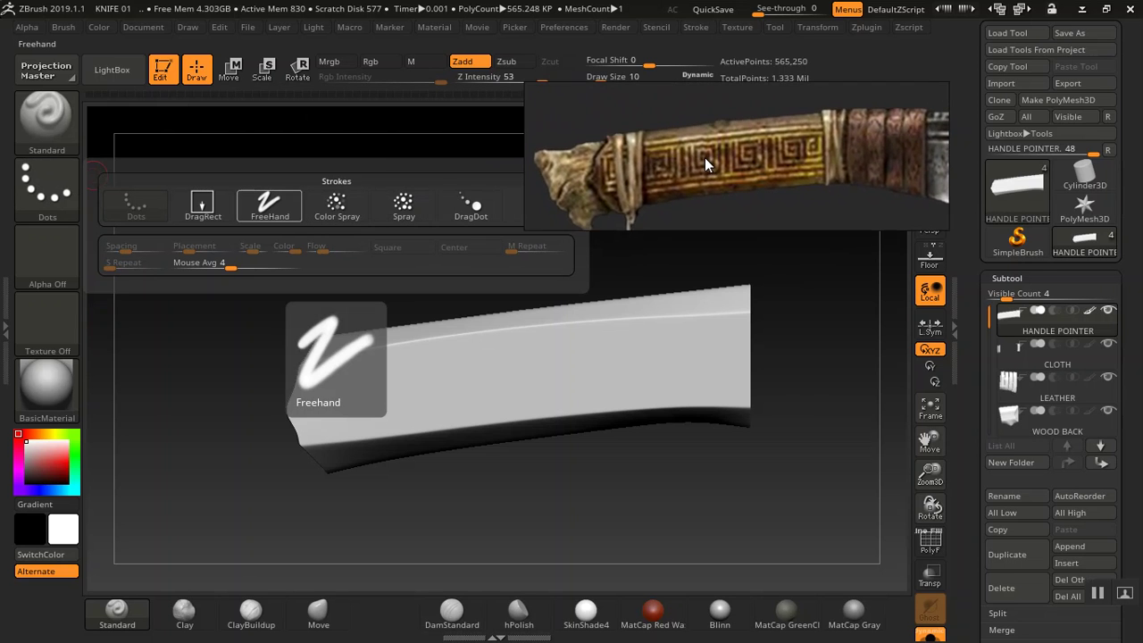
click(201, 206)
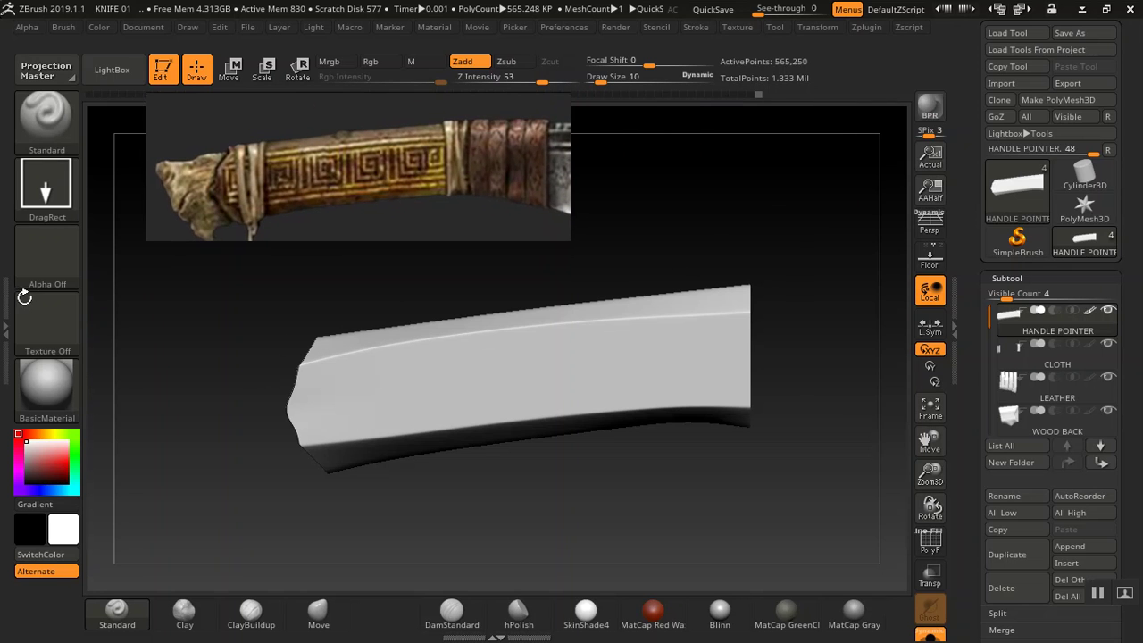
Start an alpha import and browse to the ZBRUSH ALPHAS folder inside Desktop, TUTORIALS, ASSESTS
click(41, 260)
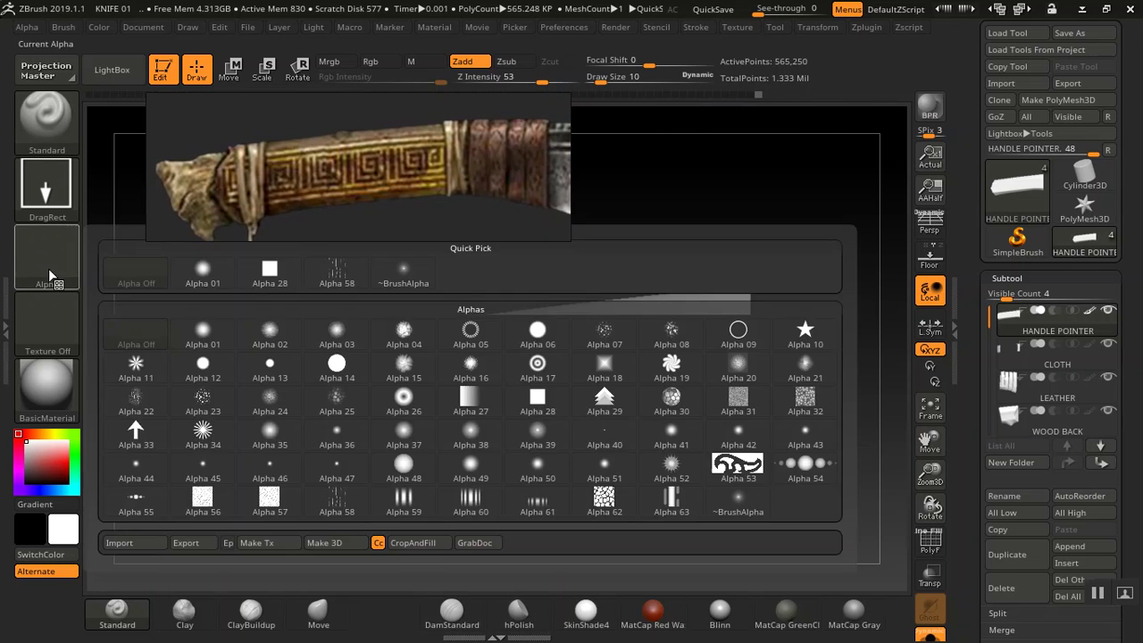
click(42, 262)
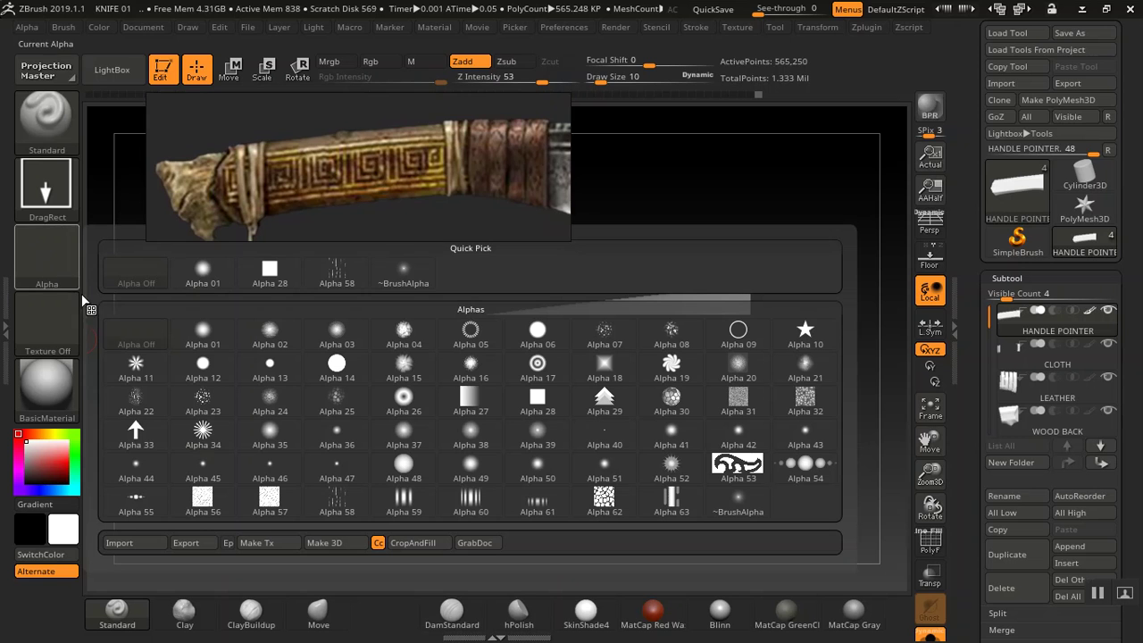
click(163, 539)
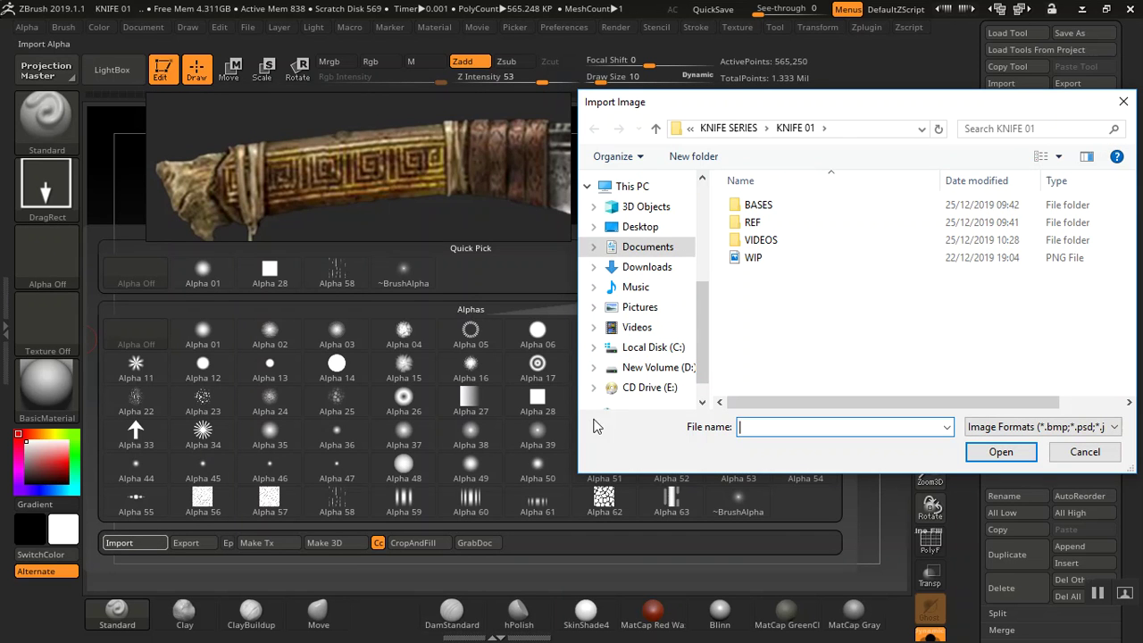
click(633, 227)
drag(913, 104, 885, 110)
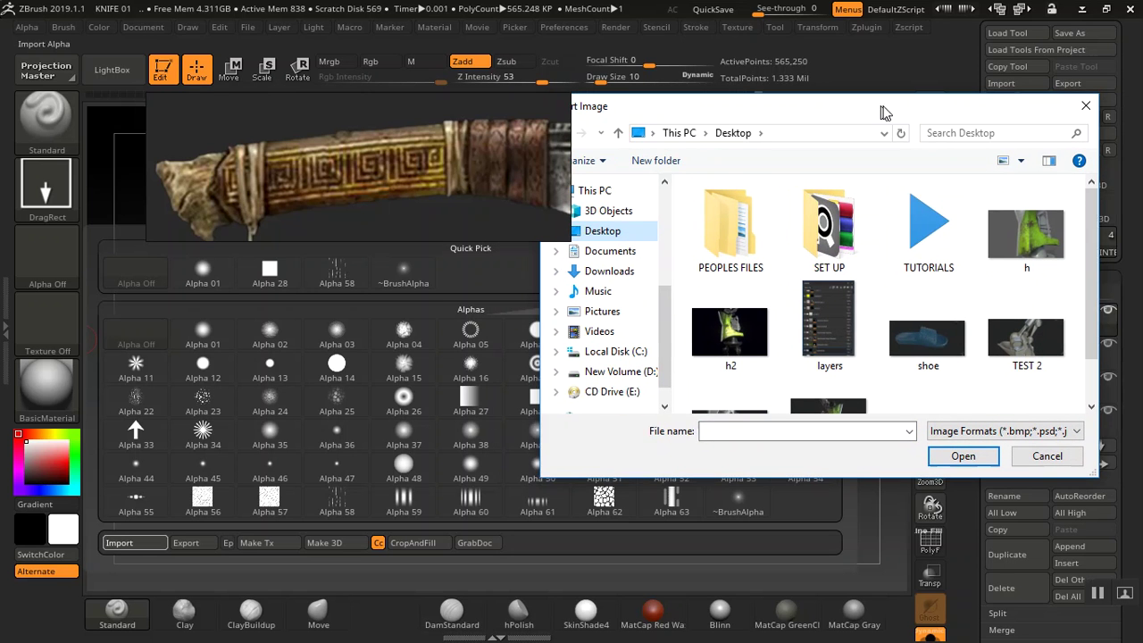
double_click(929, 234)
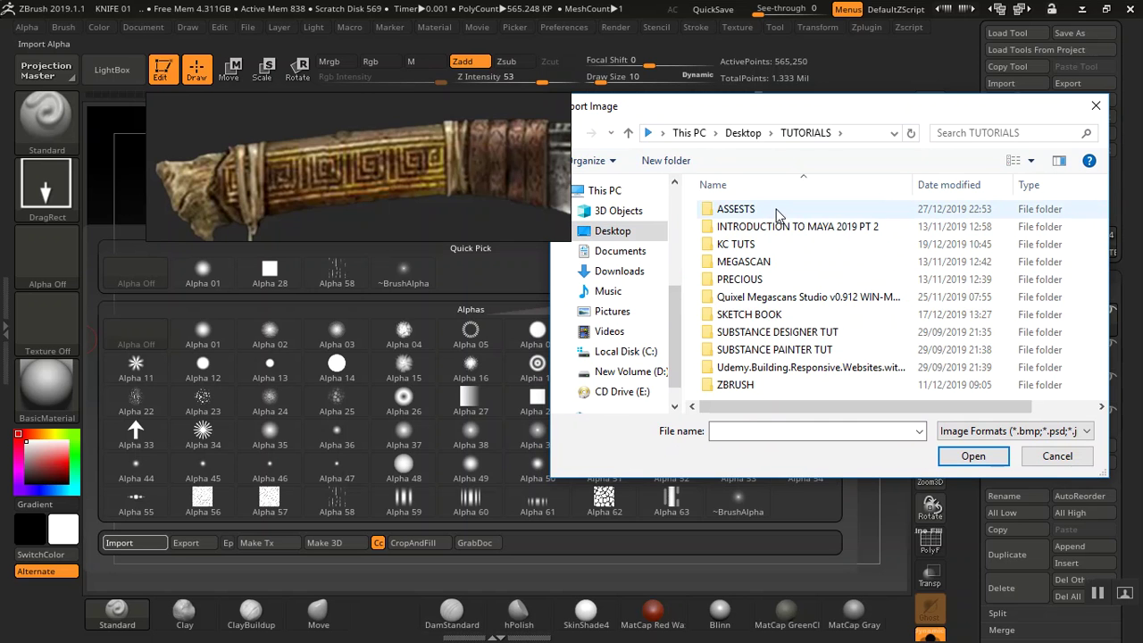
double_click(777, 212)
click(789, 214)
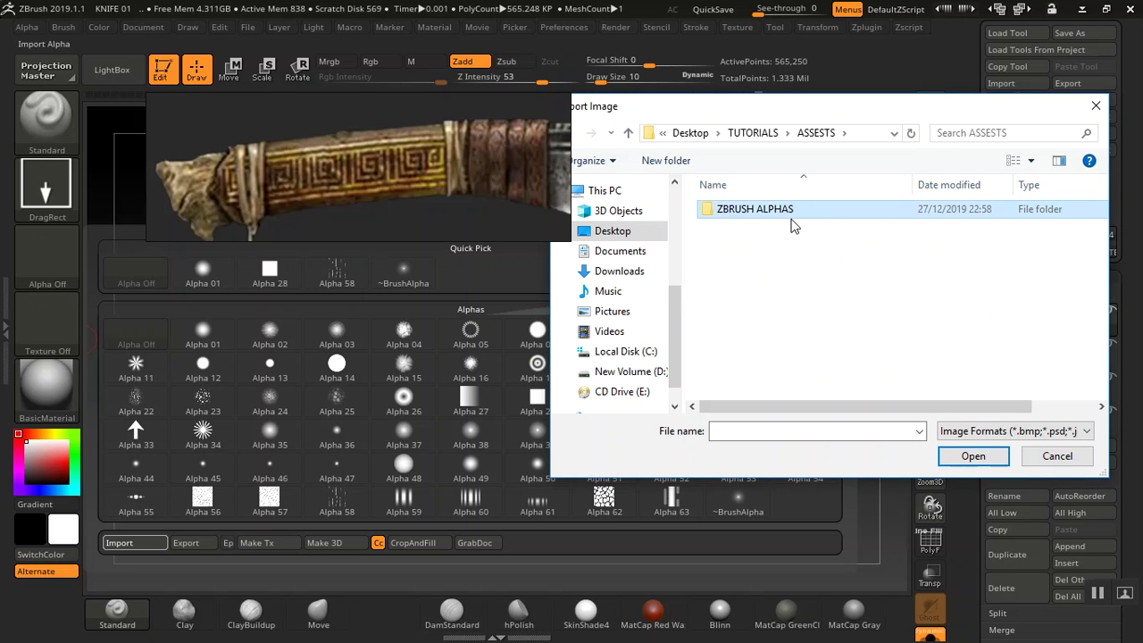
double_click(799, 219)
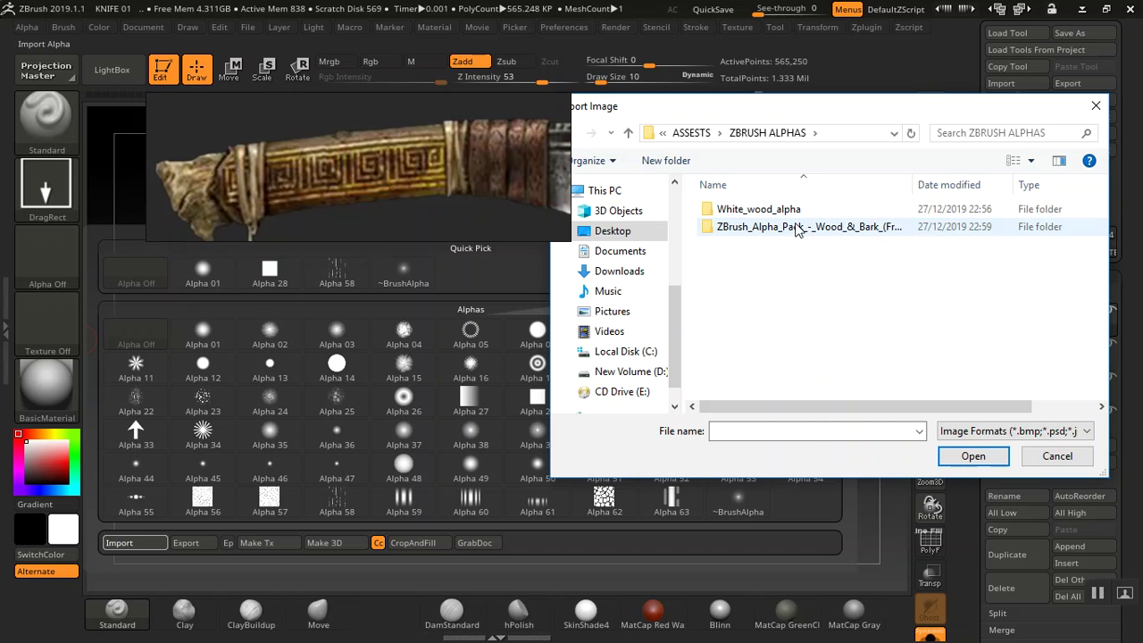
Import the White_Wood_02 PSD from the White_wood_alpha folder as the Standard brush's alpha
click(803, 209)
double_click(804, 209)
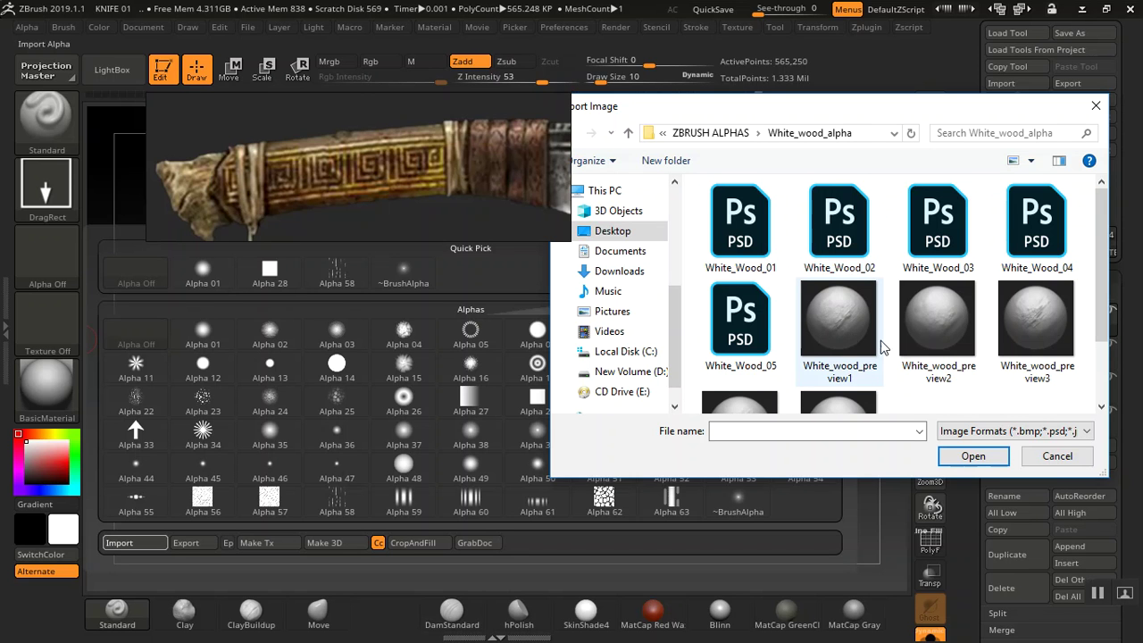
drag(1100, 278, 1100, 368)
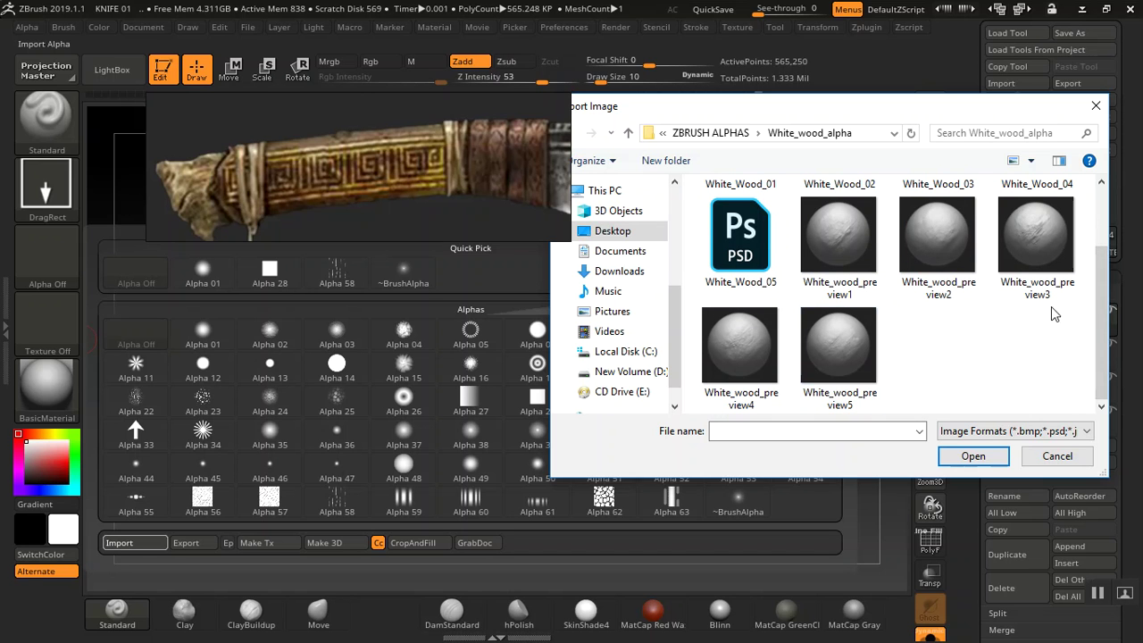
drag(1105, 320, 1105, 259)
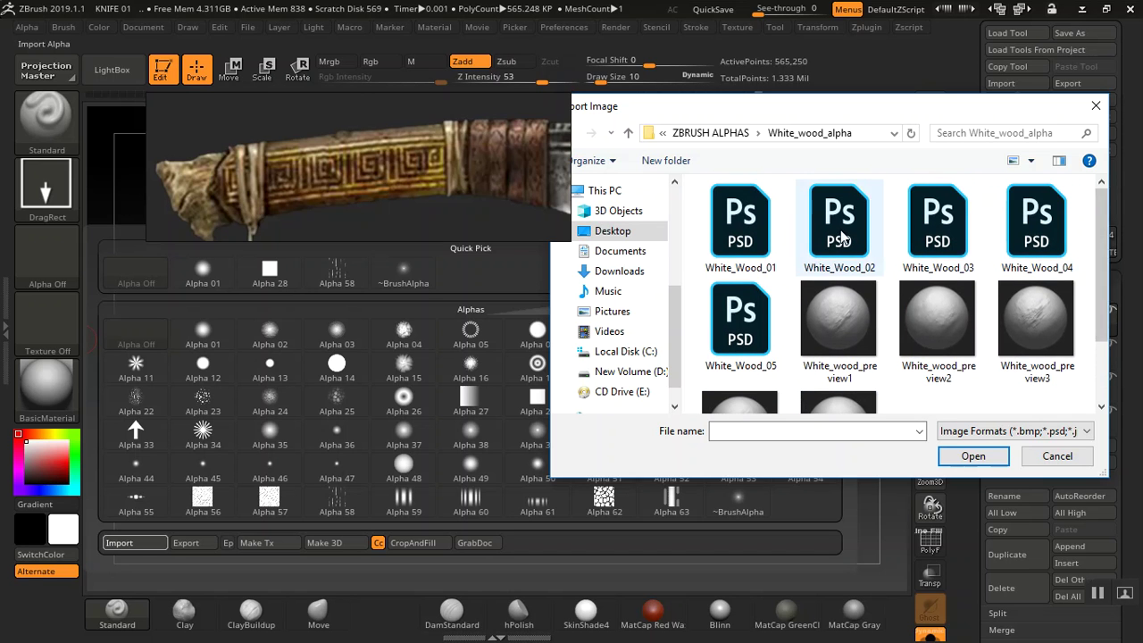
click(839, 223)
click(971, 456)
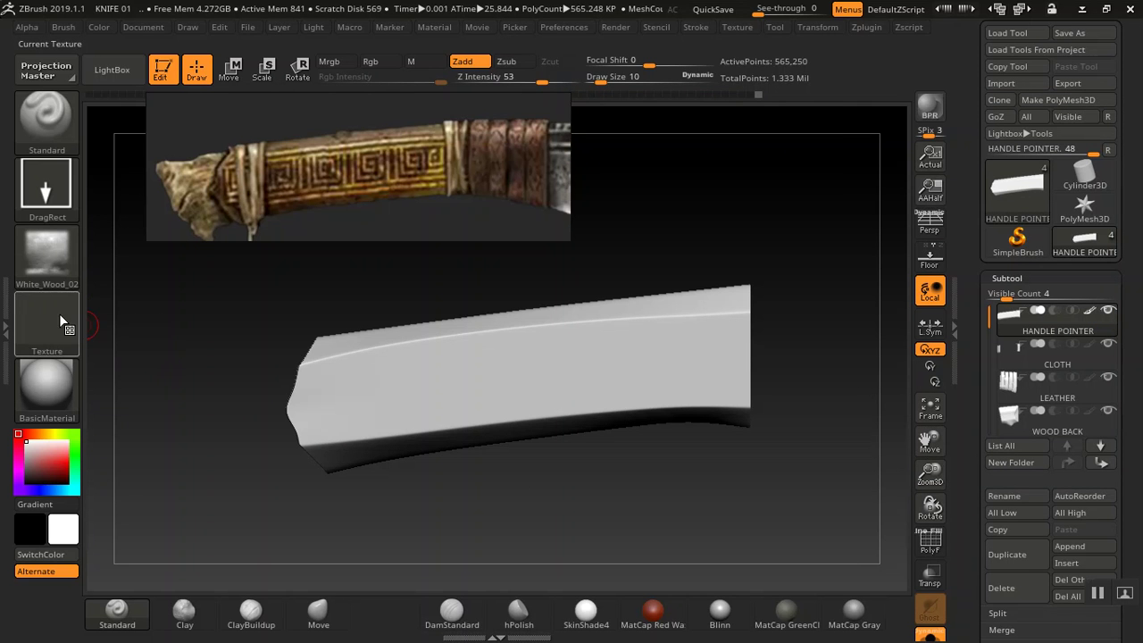
Import the White_Wood_05 PSD from the same folder as a second wood alpha
click(41, 259)
click(201, 498)
click(32, 270)
click(53, 264)
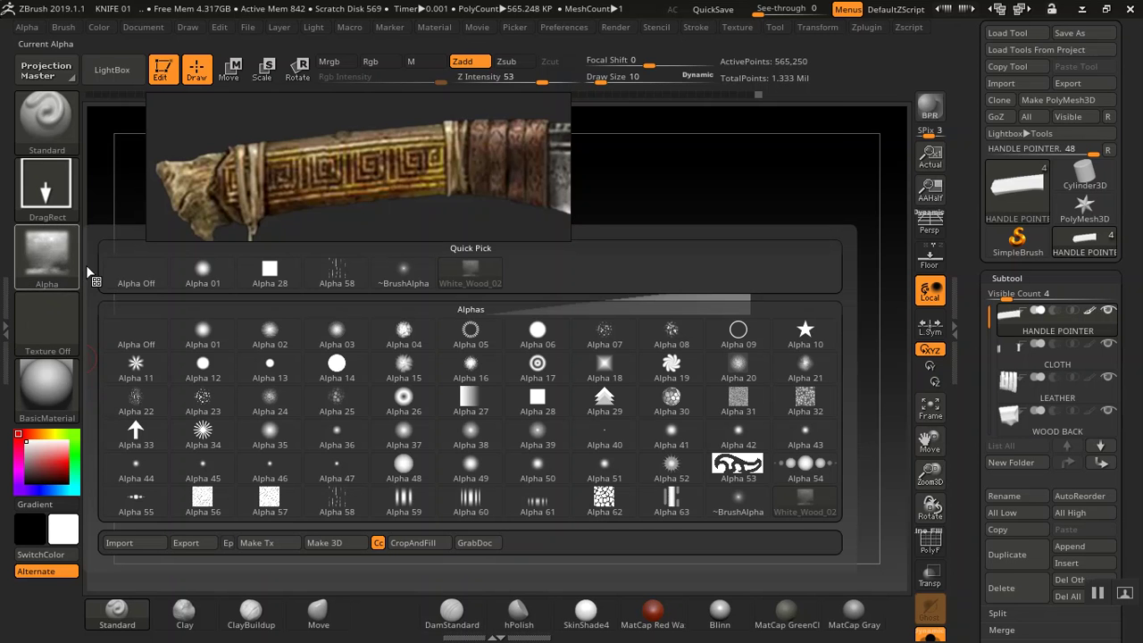
click(135, 542)
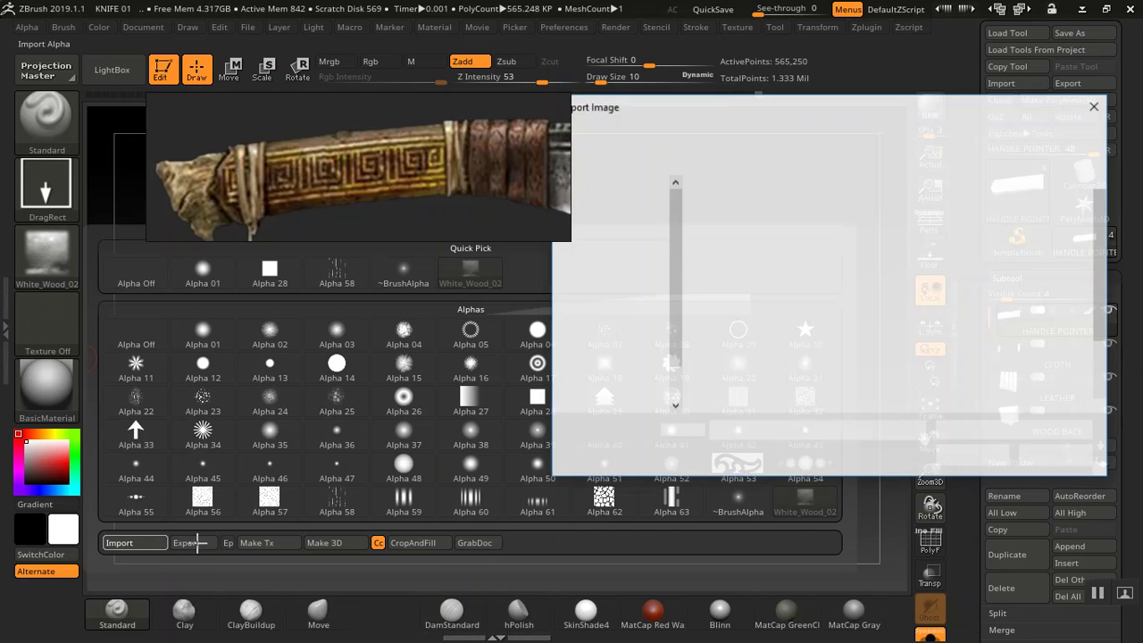
click(761, 333)
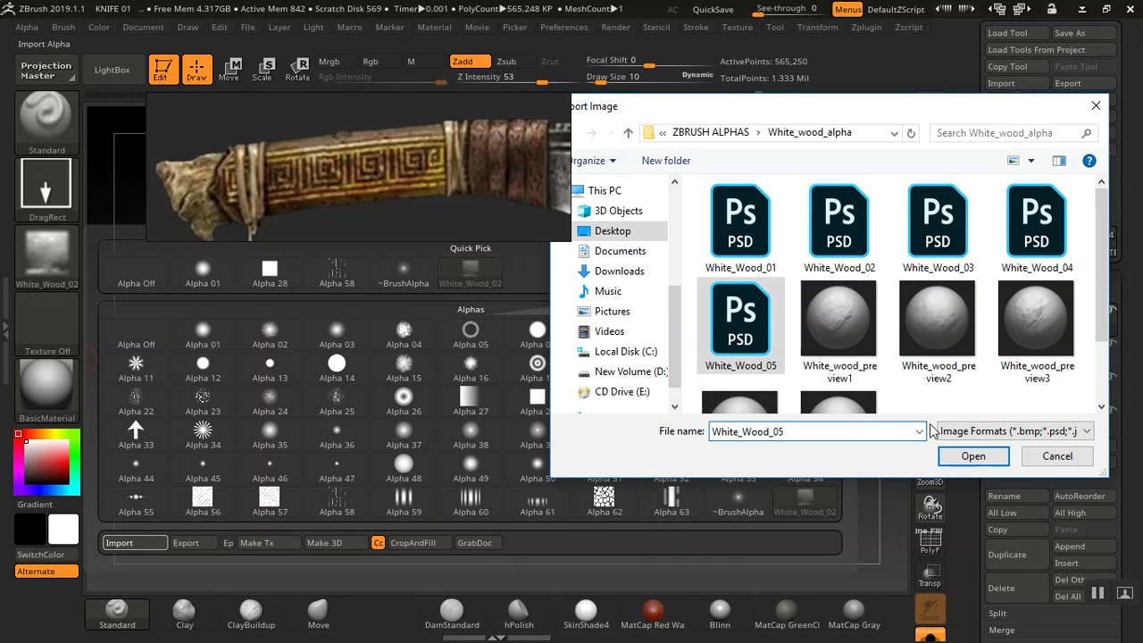
click(972, 456)
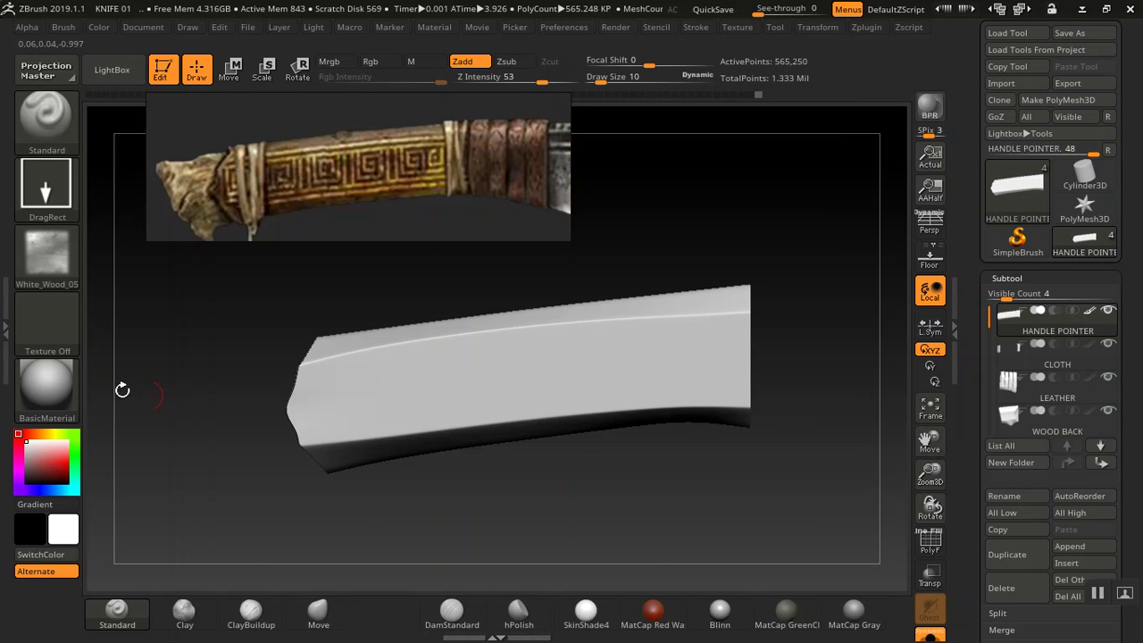
Switch to the White_Wood_02 alpha and test-stamp it on the handle's side face, undoing the stamp
click(65, 259)
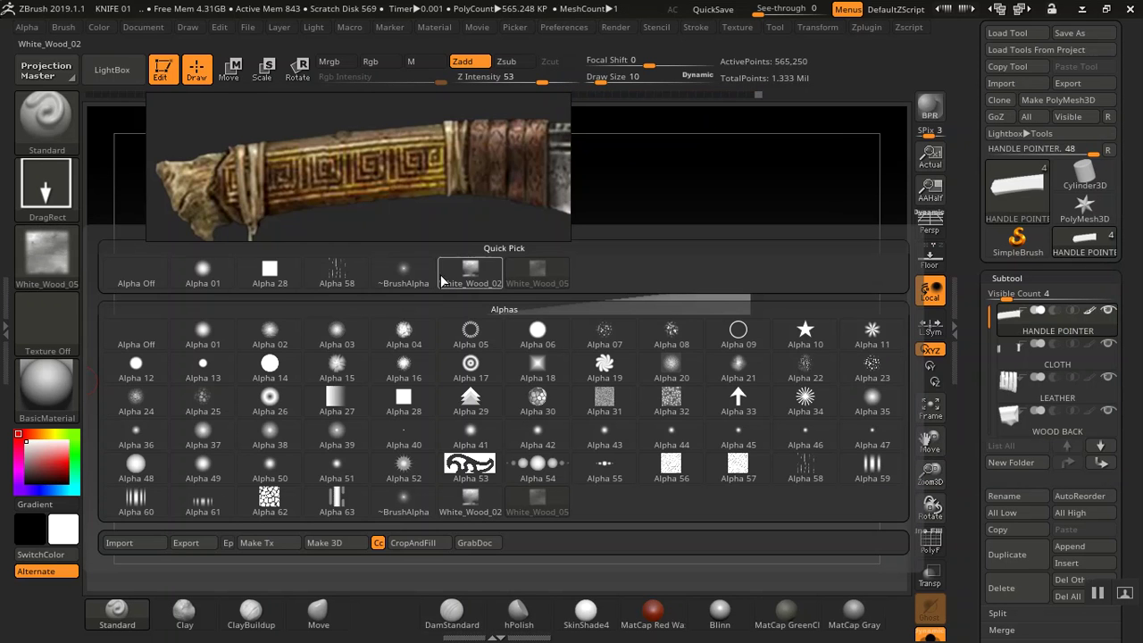
click(470, 272)
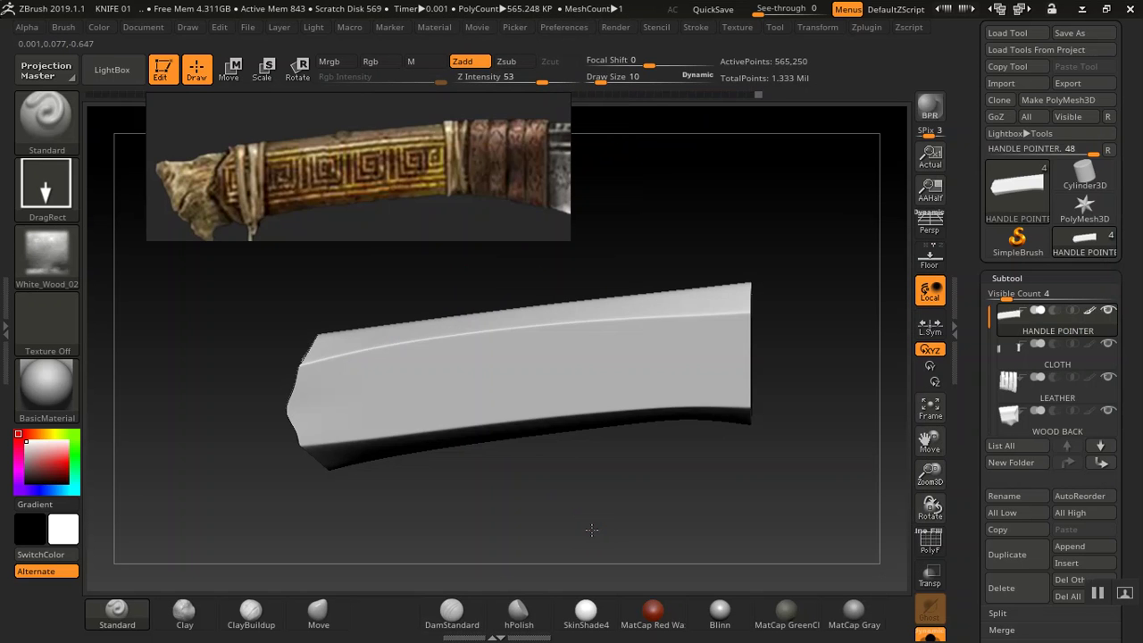
drag(560, 465, 684, 413)
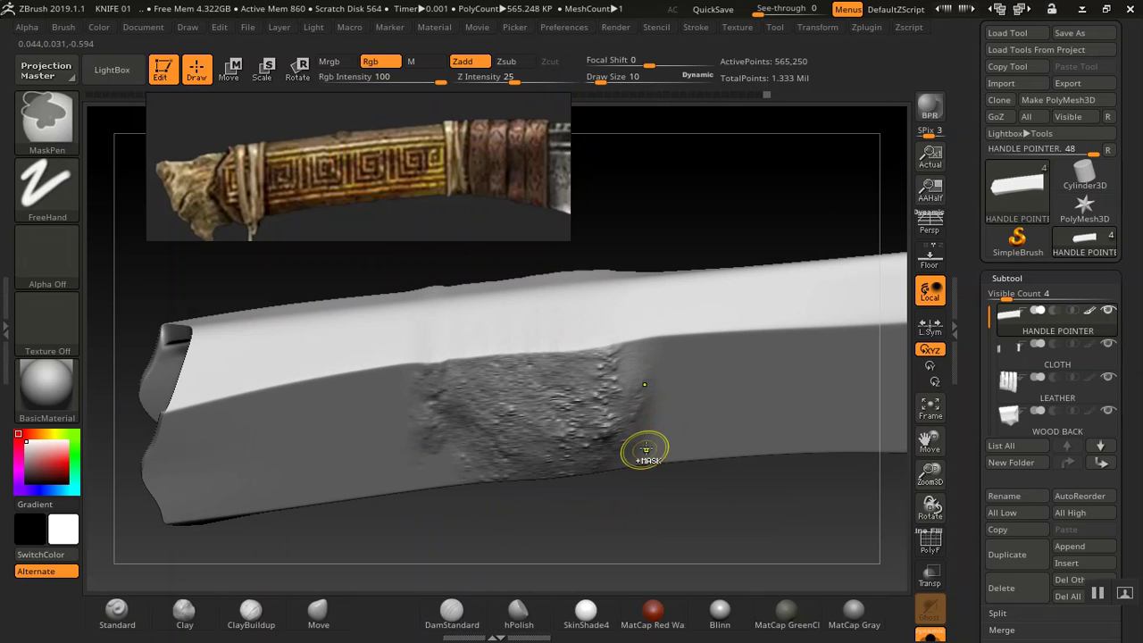
key(ctrl+z)
drag(599, 502, 599, 490)
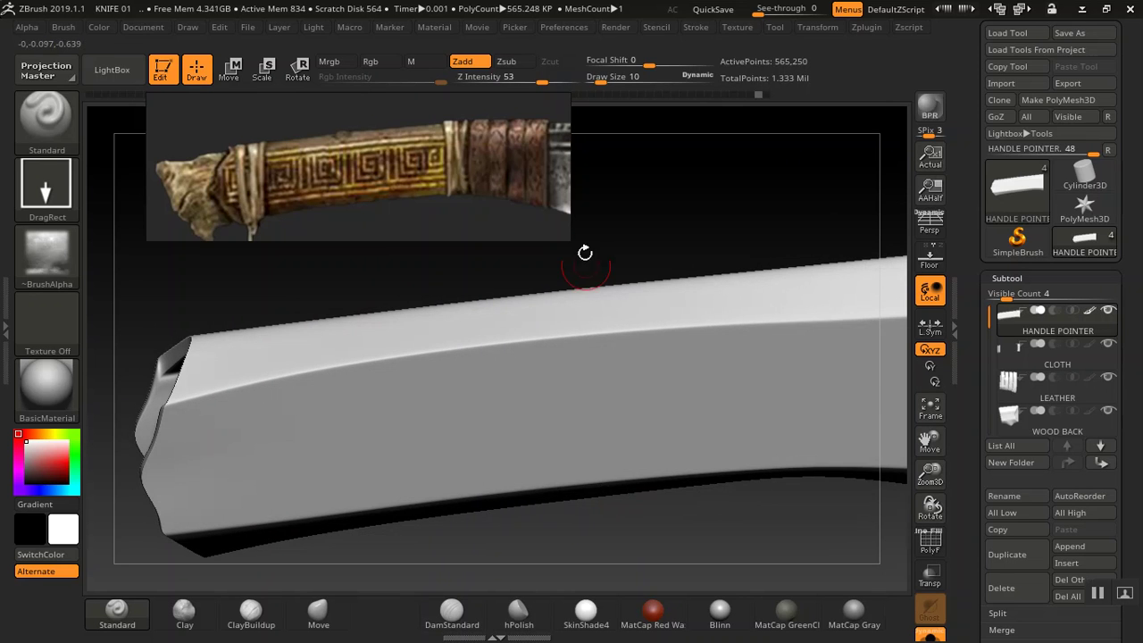
Try the wood alpha on the handle's side face at Z Intensity 33, undoing the stamp
click(489, 79)
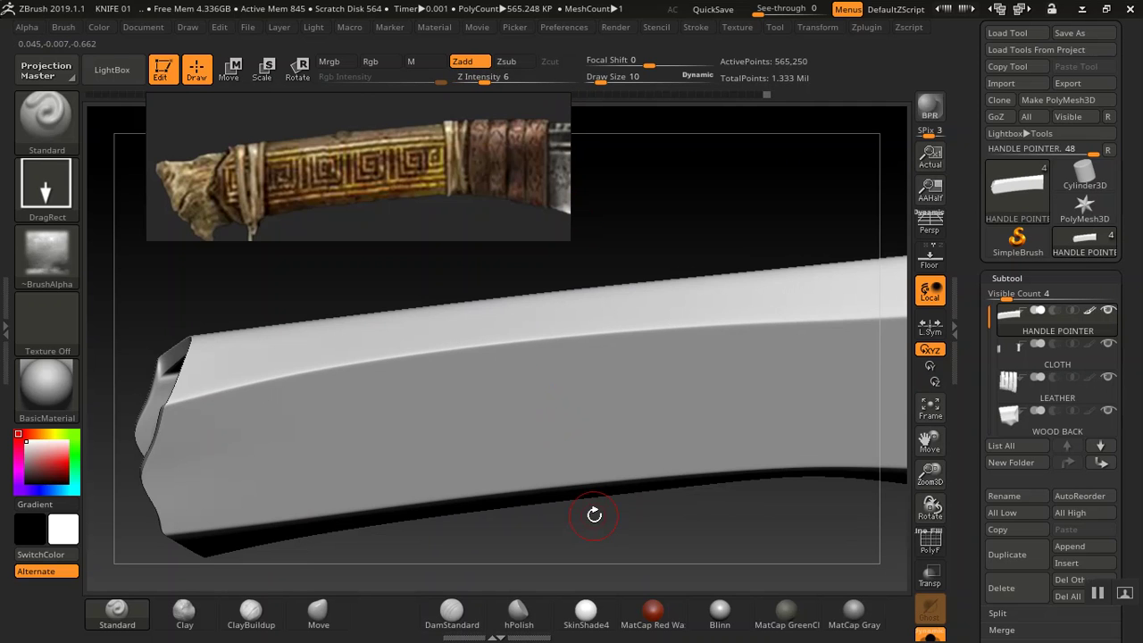
drag(489, 82, 513, 89)
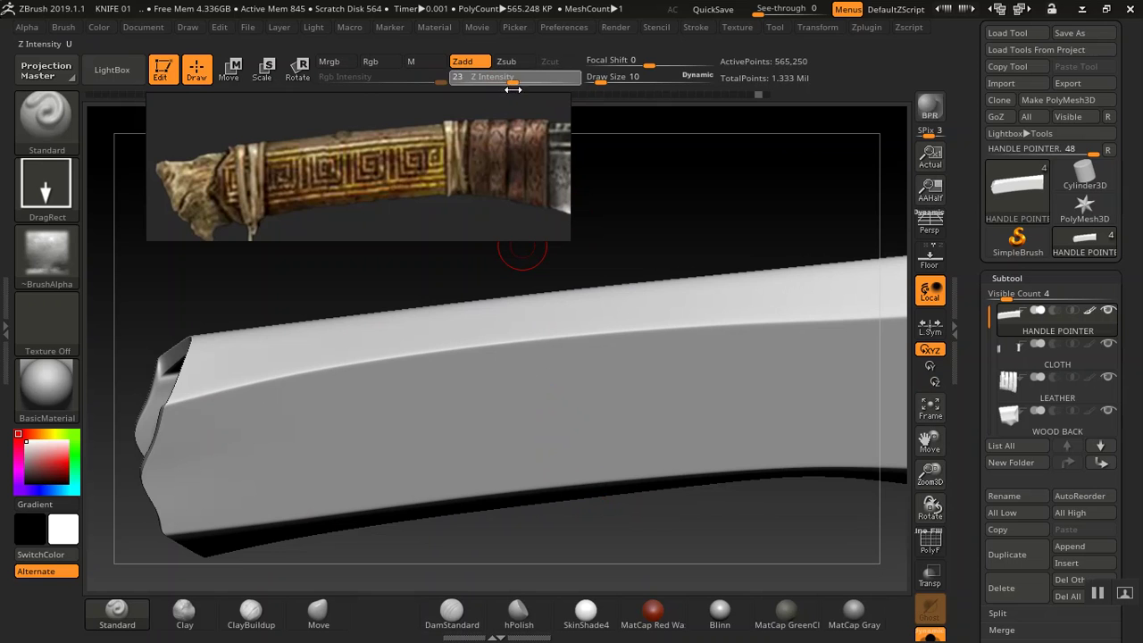
mouse_move(562, 411)
mouse_down()
mouse_move(534, 534)
mouse_move(572, 579)
mouse_up()
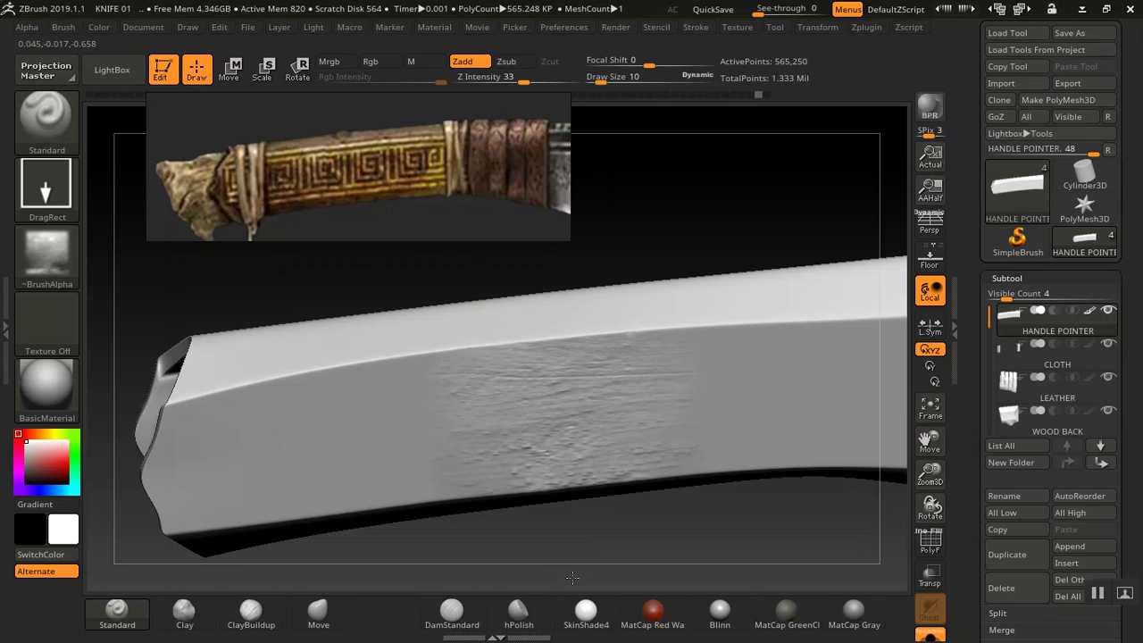
key(ctrl+z)
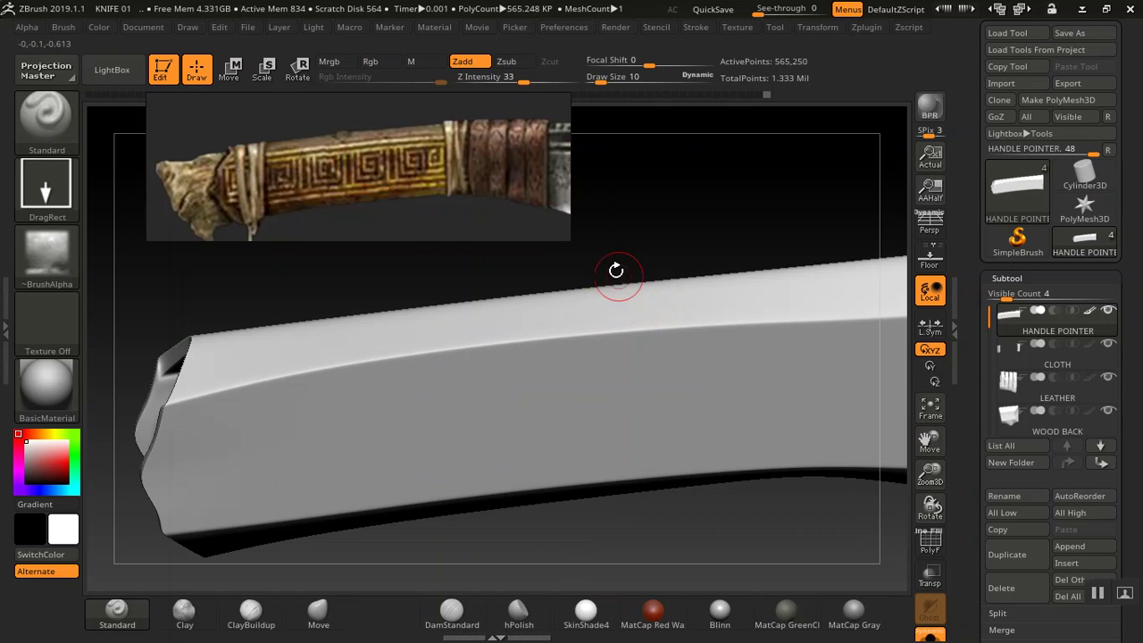
Try wood stamps on the handle's side face at Z Intensity 48 and 27, undoing each one
click(529, 82)
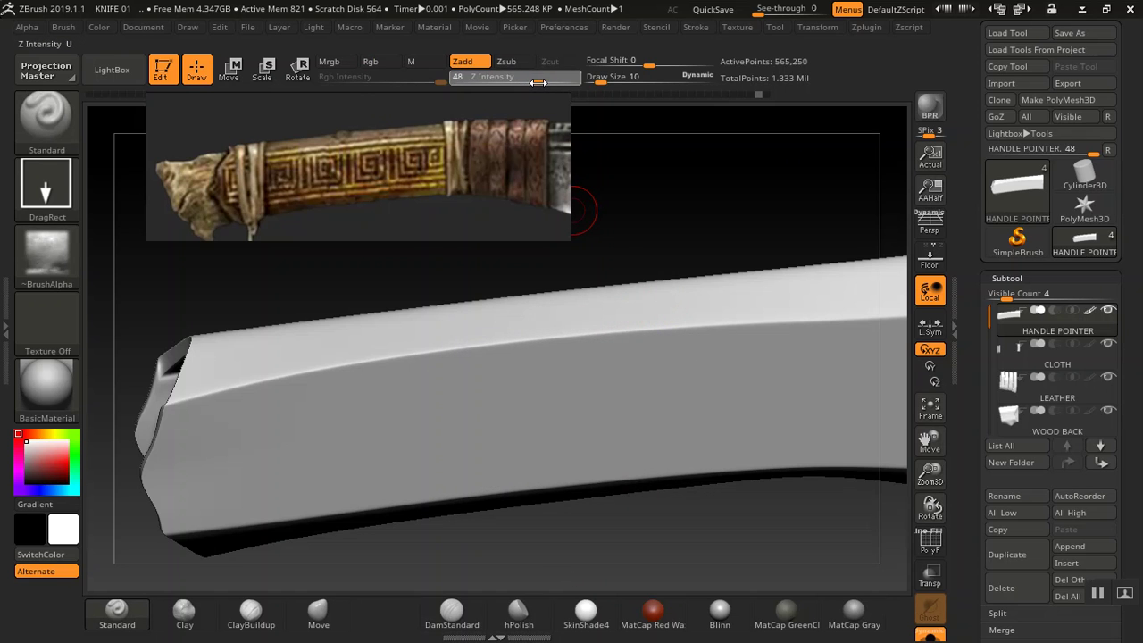
drag(605, 385, 677, 533)
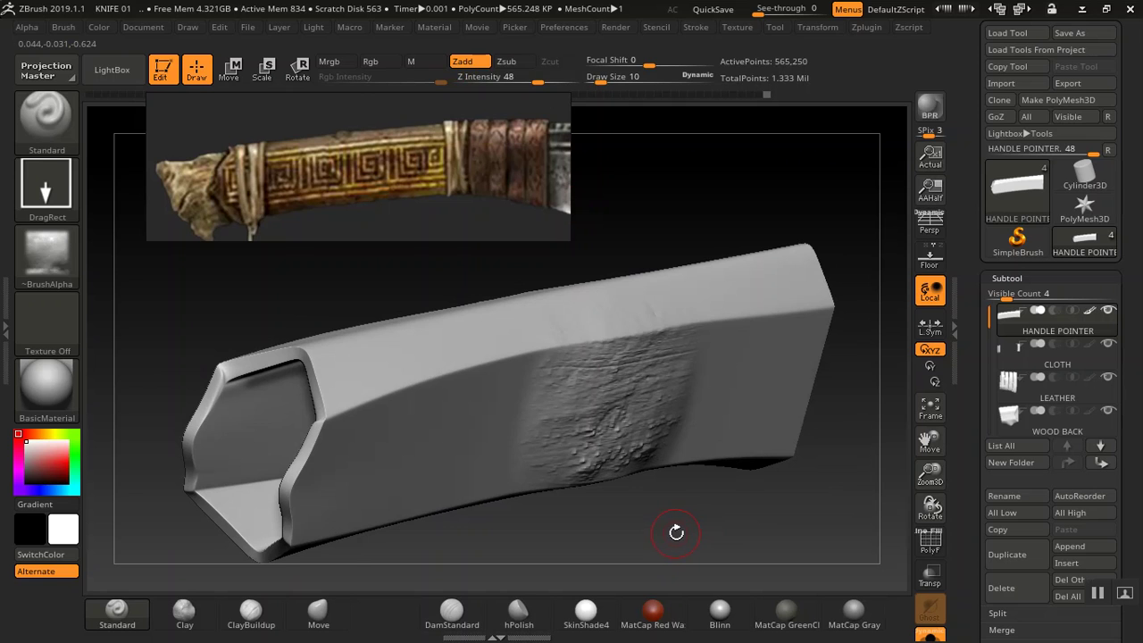
key(ctrl+z)
drag(537, 82, 515, 81)
drag(604, 469, 635, 586)
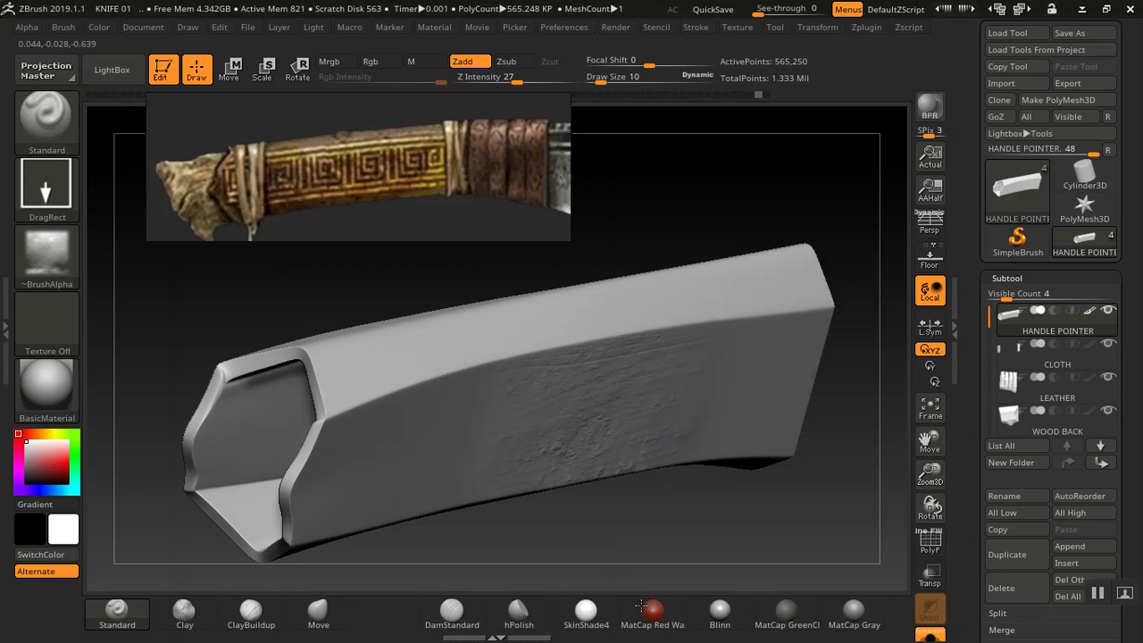
drag(619, 490, 574, 530)
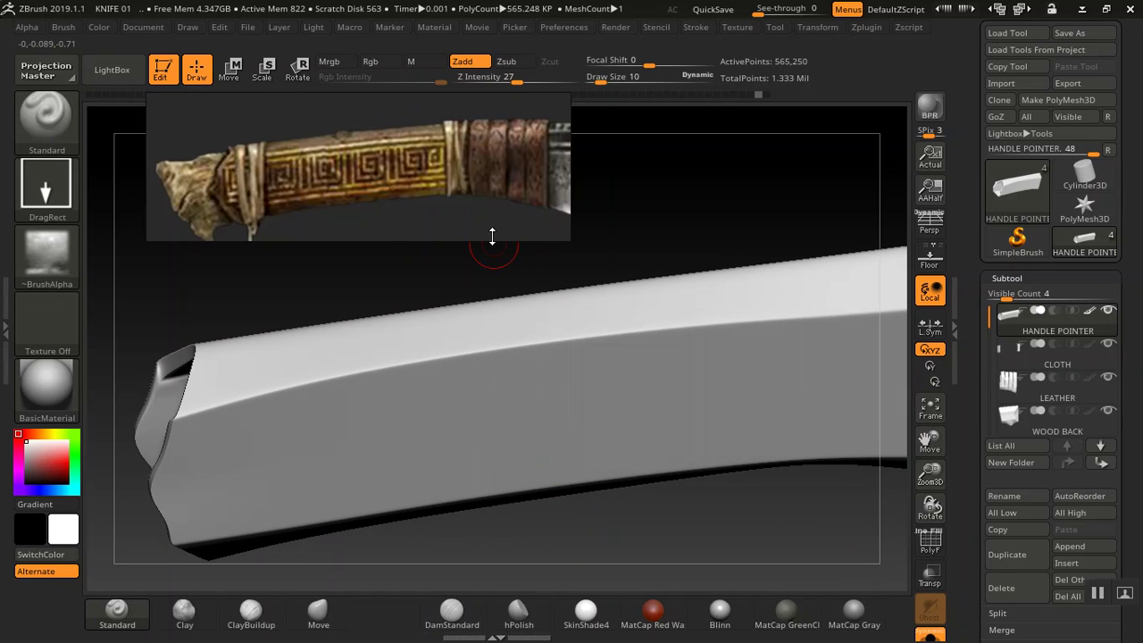
Set Z Intensity to 34 and test-stamp the wood alpha on the handle's side face, undoing the stamp
drag(520, 79, 524, 81)
mouse_move(629, 385)
mouse_down()
mouse_move(663, 573)
mouse_move(685, 541)
mouse_move(637, 546)
mouse_move(625, 573)
mouse_move(586, 533)
mouse_up()
key(ctrl)
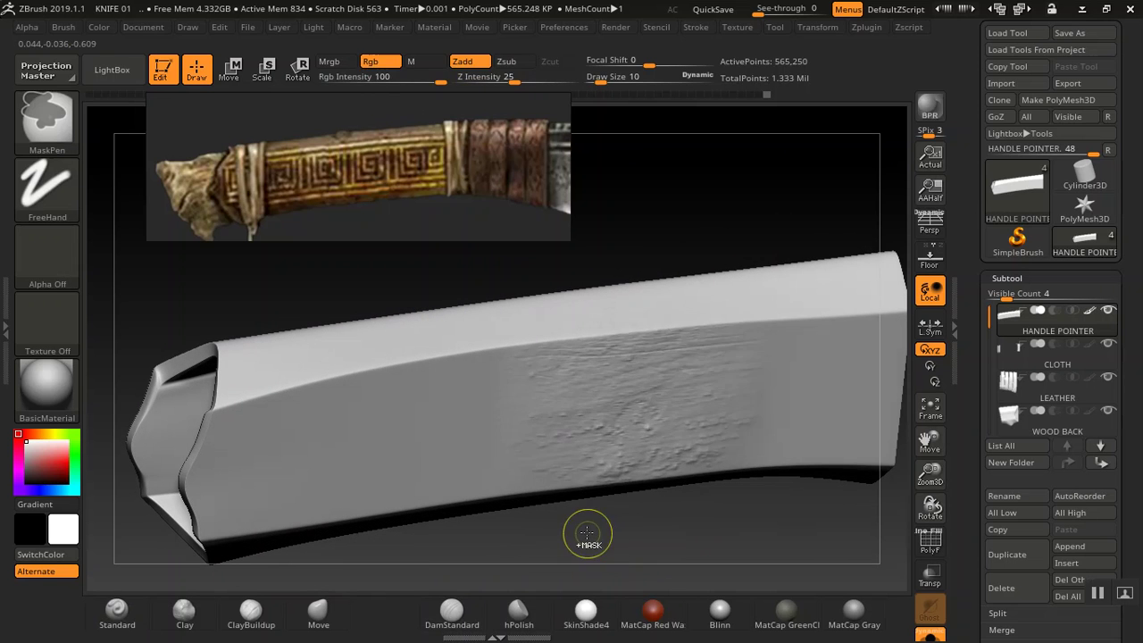
key(ctrl+z)
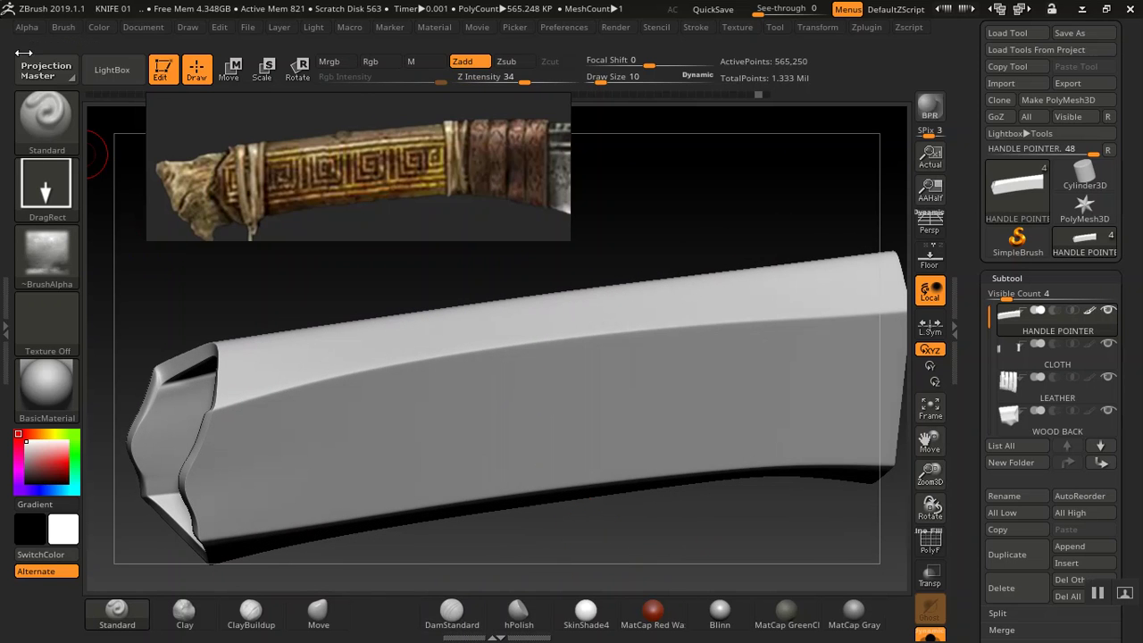
Move the handle reference image clear of the brush and alpha options and expand the alpha's Modify settings
click(64, 27)
drag(292, 193, 661, 199)
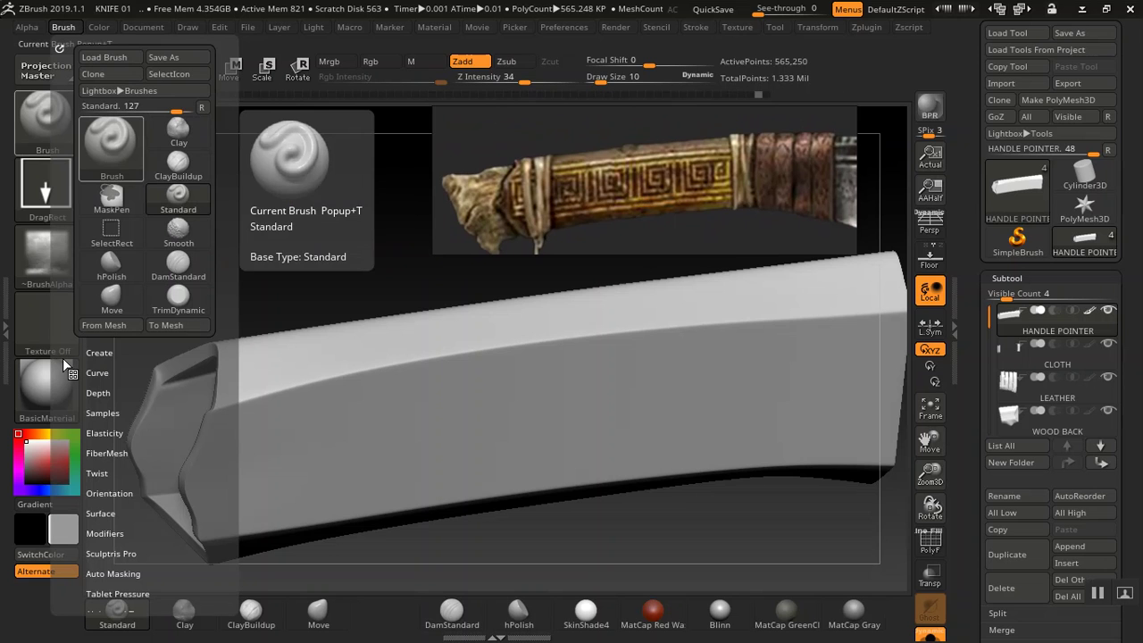
click(26, 28)
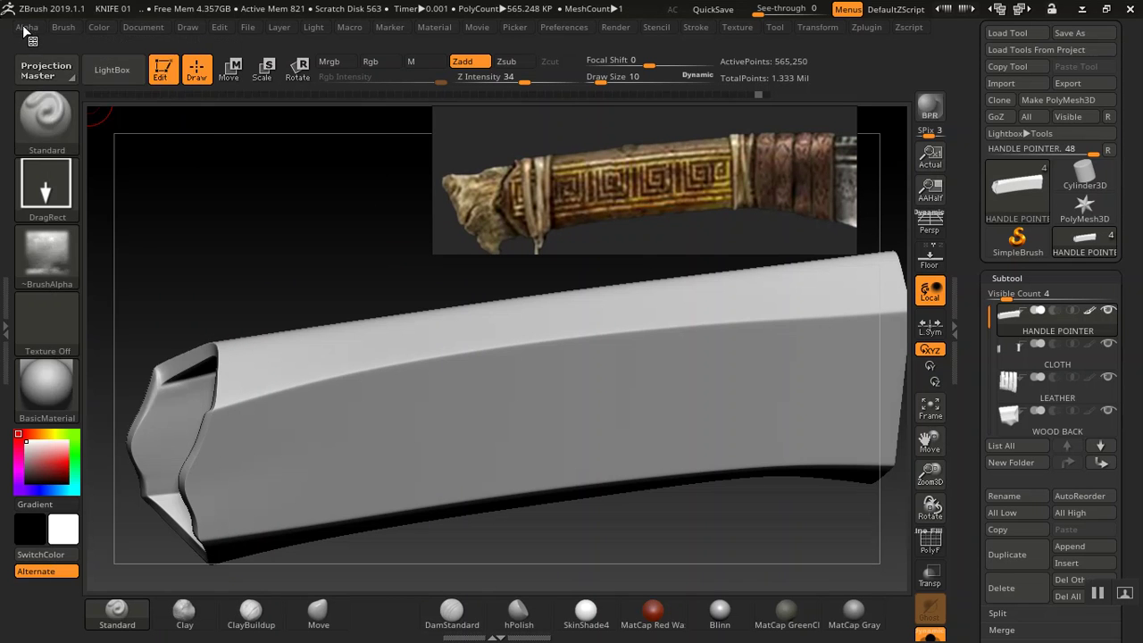
click(26, 28)
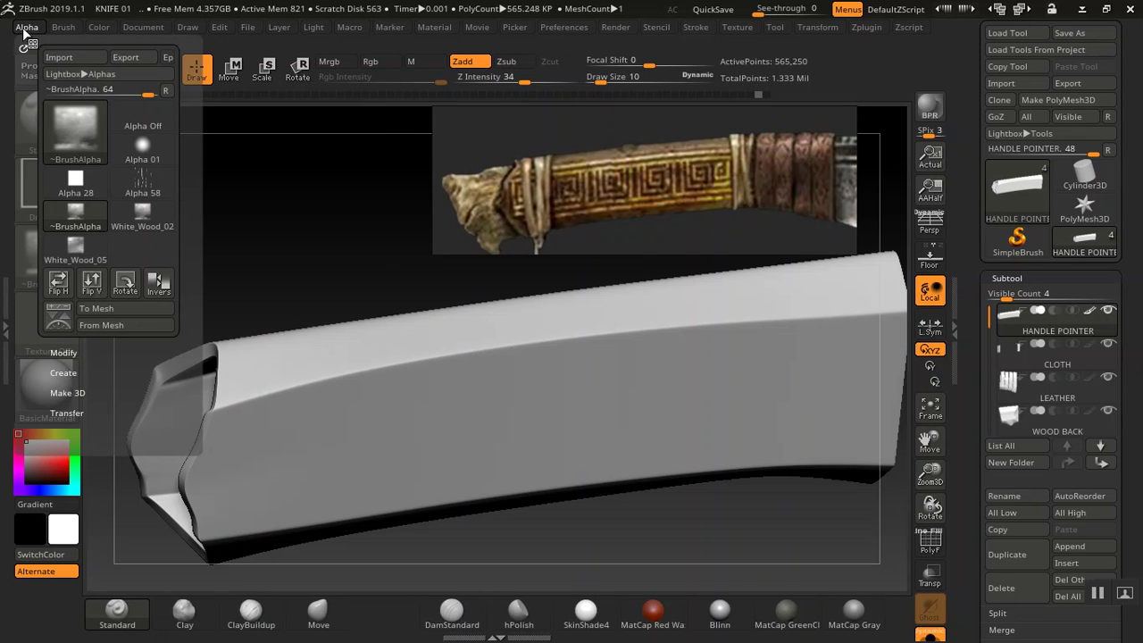
click(61, 353)
drag(23, 342, 27, 258)
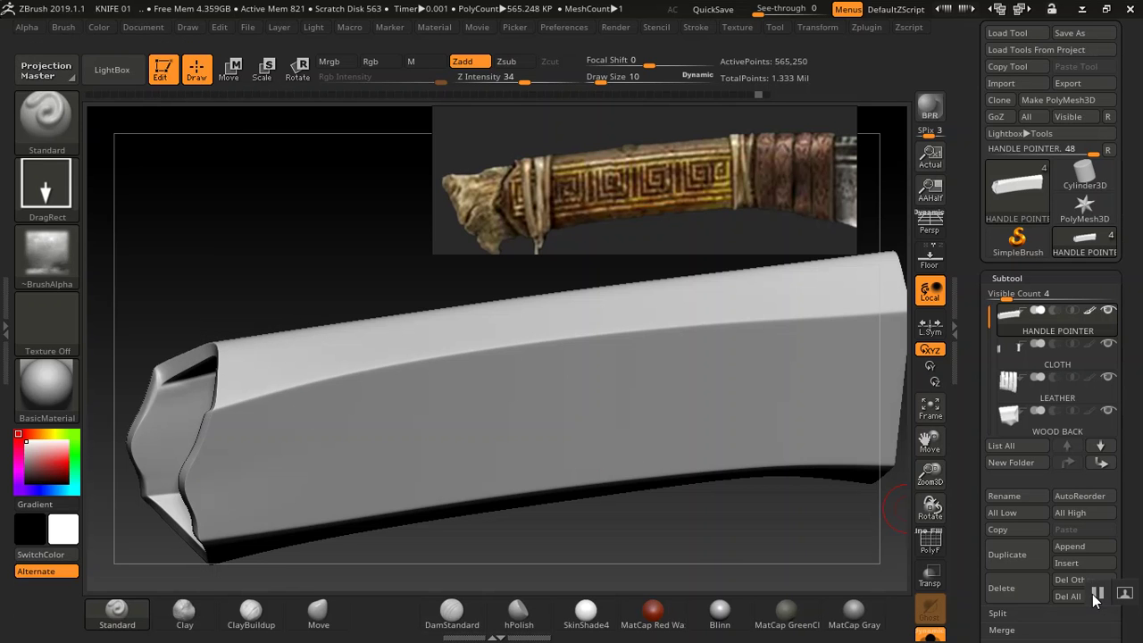
Set the wood alpha's radial fade (Rf) to 23
click(27, 27)
scroll(24, 380, down, 3)
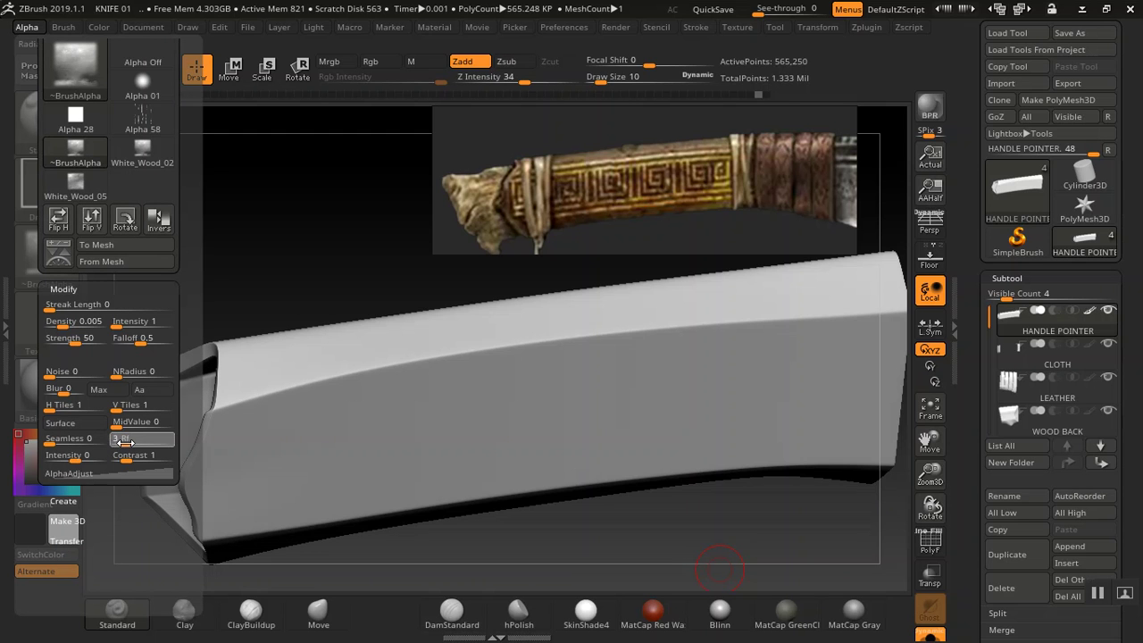
click(126, 443)
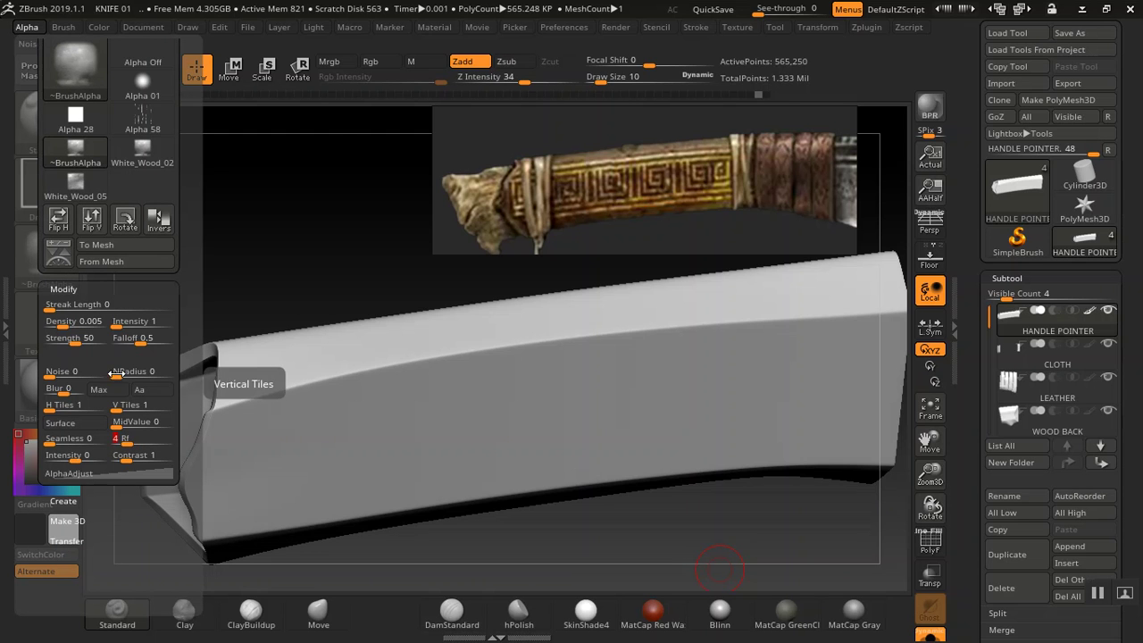
mouse_move(76, 76)
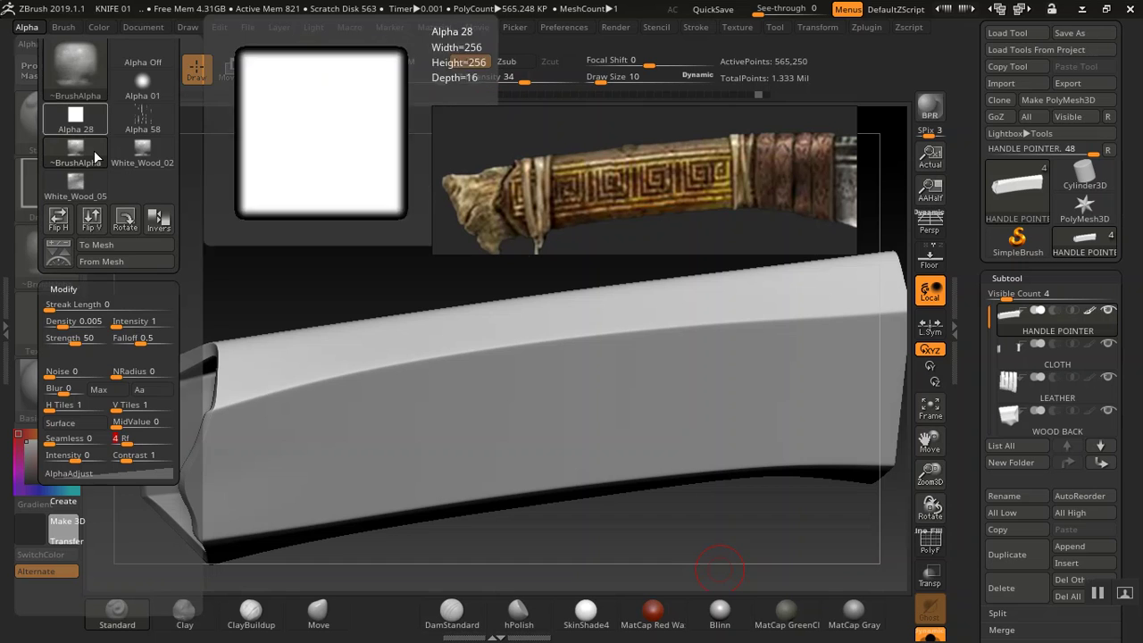
text(5)
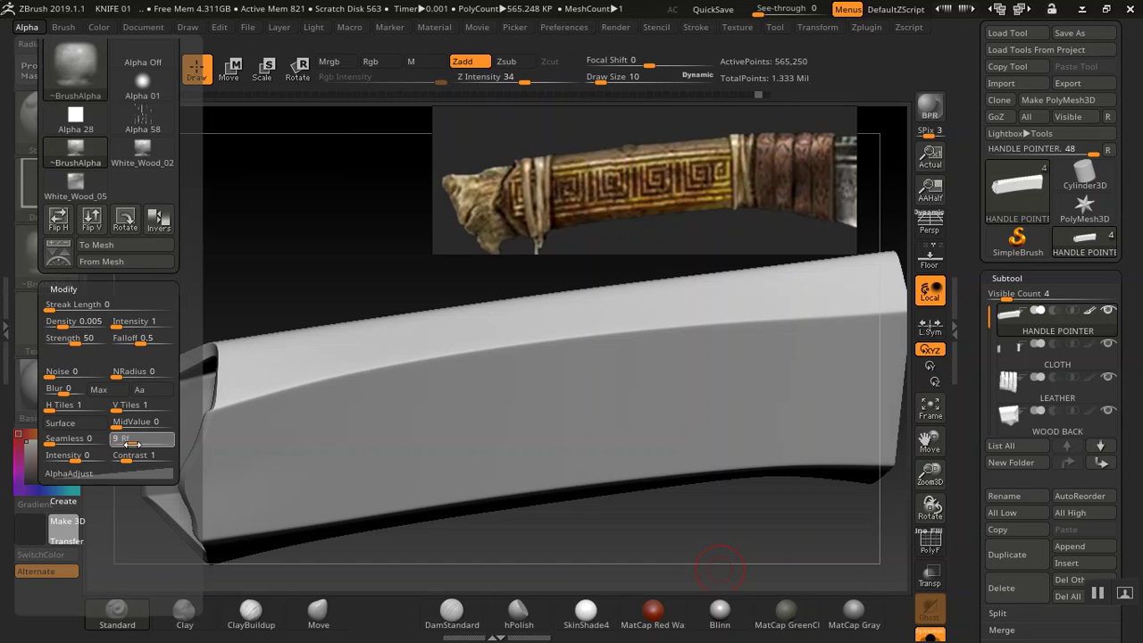
click(133, 444)
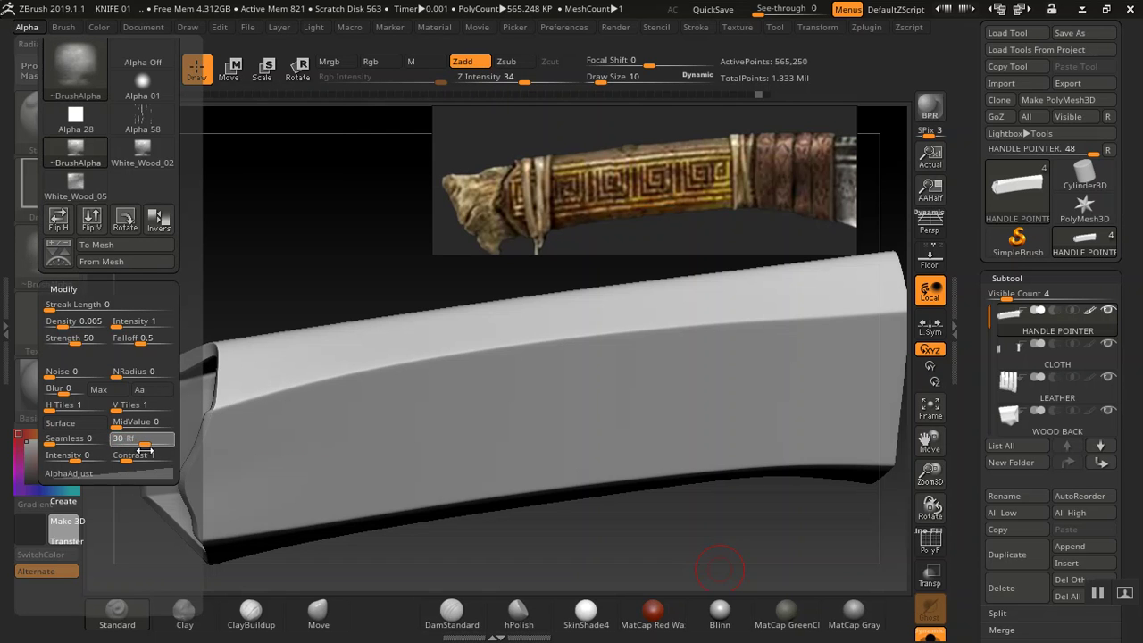
click(143, 448)
text(23)
key(Return)
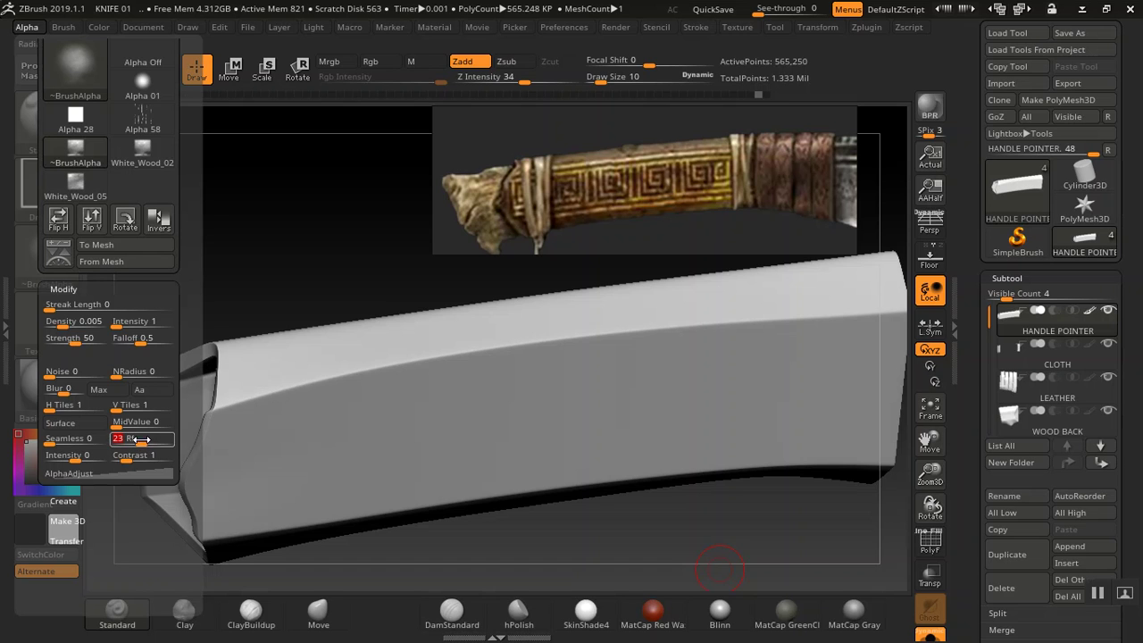
drag(142, 440, 141, 442)
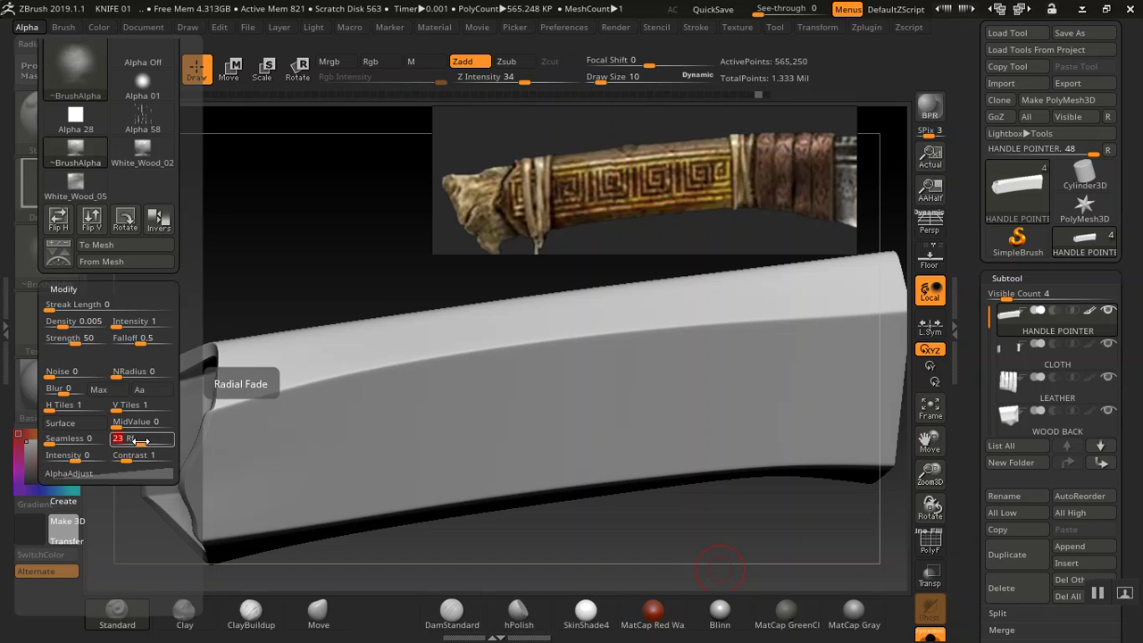
key(Return)
Test-stamp the radially faded wood alpha on the handle's side face and undo the stamp
mouse_move(585, 433)
mouse_down()
mouse_move(579, 531)
mouse_move(614, 628)
mouse_move(623, 615)
mouse_move(612, 569)
mouse_up()
mouse_move(654, 526)
mouse_down()
mouse_move(683, 501)
mouse_move(641, 550)
mouse_move(648, 557)
mouse_move(646, 540)
mouse_up()
key(ctrl+z)
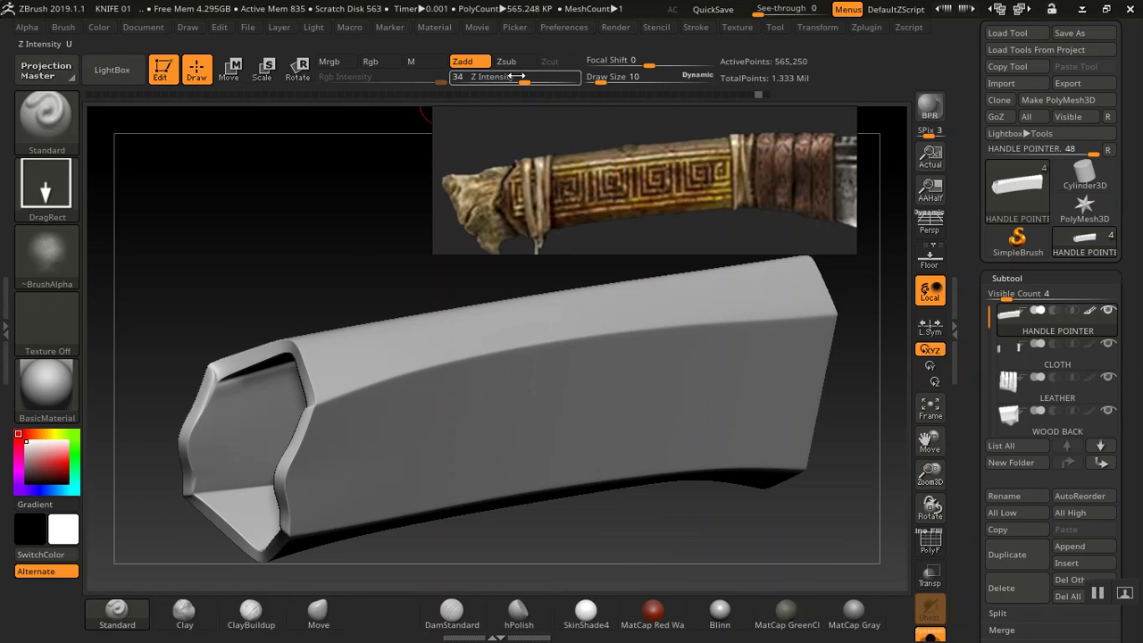
Set the wood alpha's MidValue to 29 and stamp it on the middle of the handle's side face
click(27, 27)
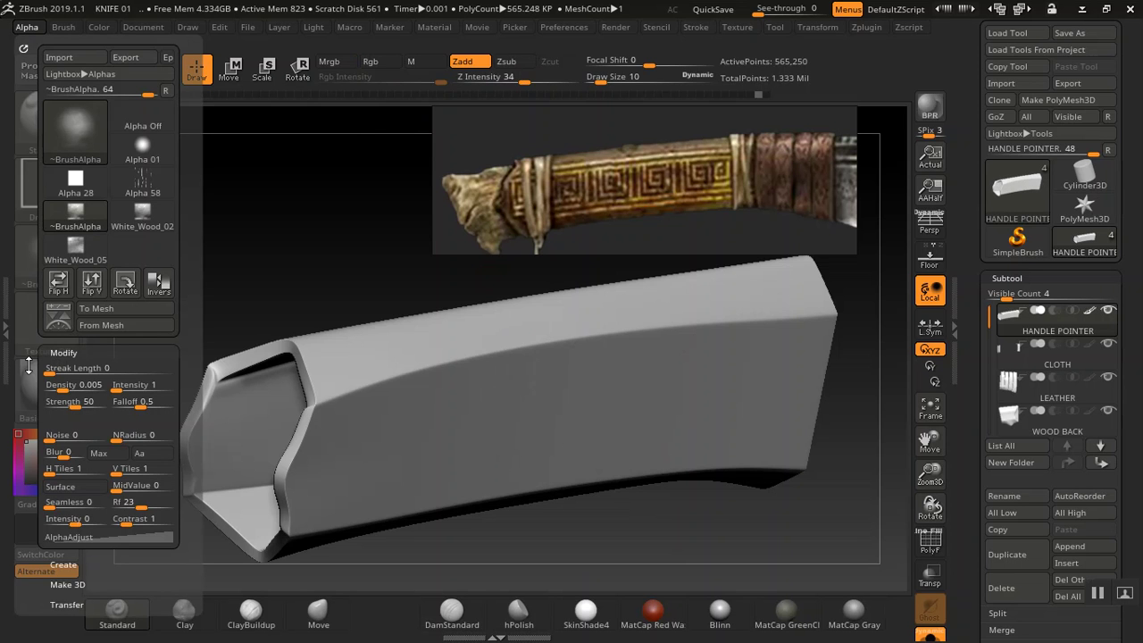
drag(28, 382, 25, 329)
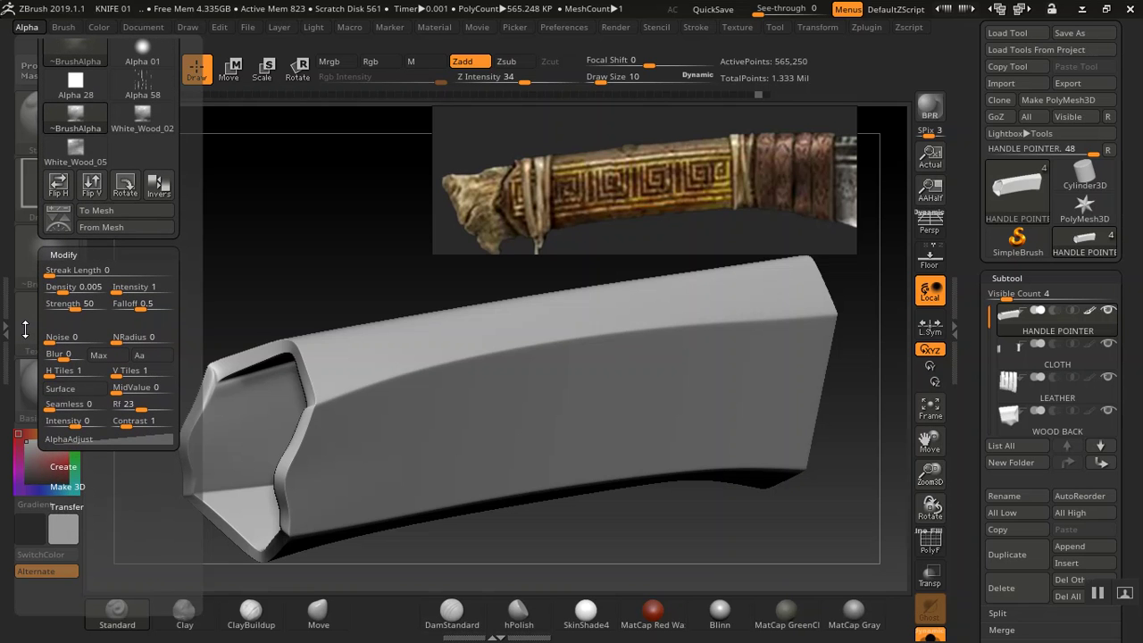
drag(24, 362, 24, 380)
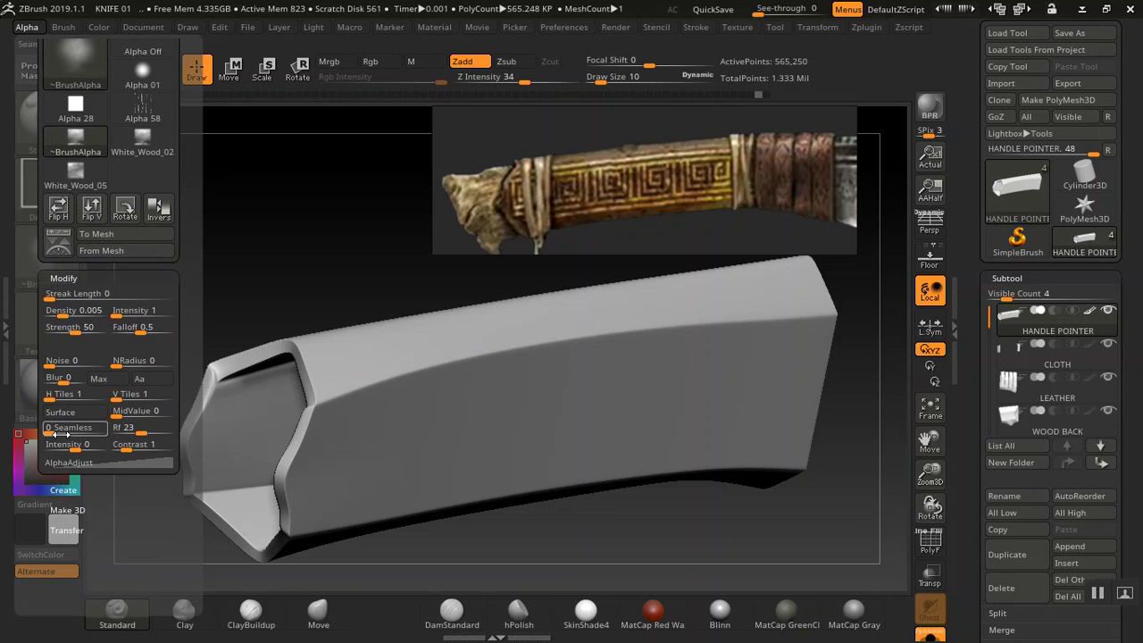
drag(33, 368, 34, 409)
click(116, 453)
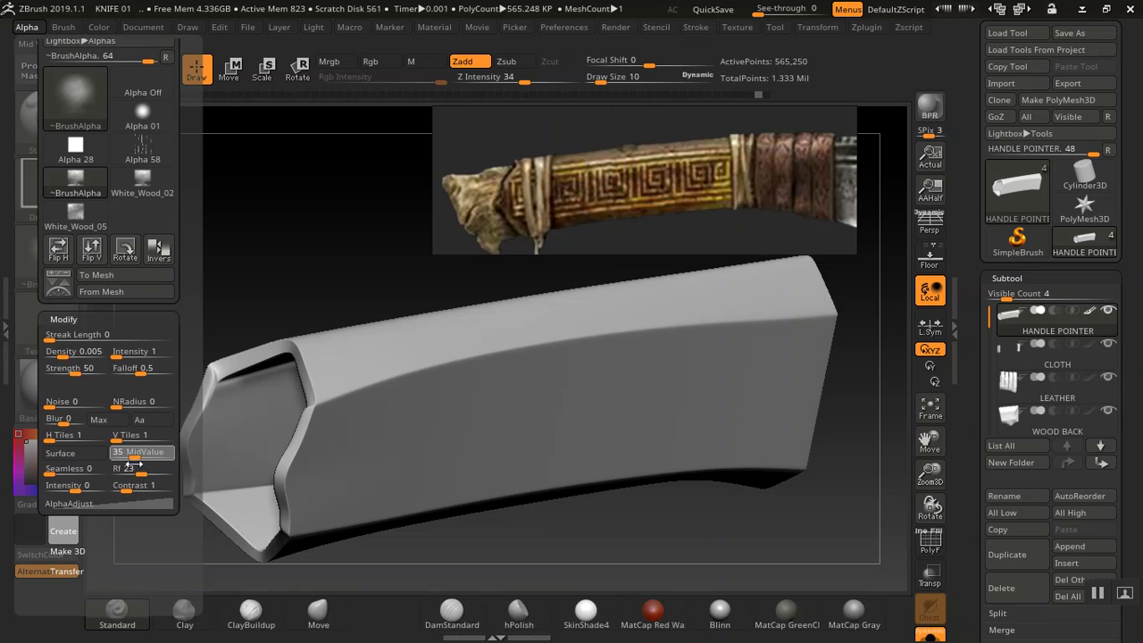
click(127, 455)
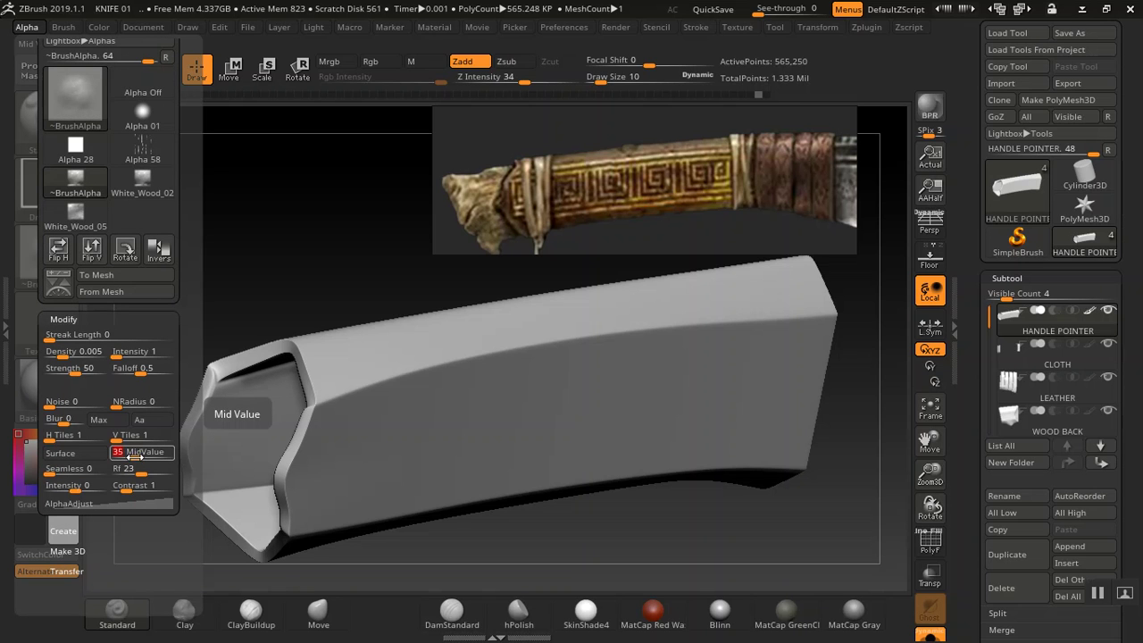
text(29)
key(Return)
drag(585, 407, 600, 609)
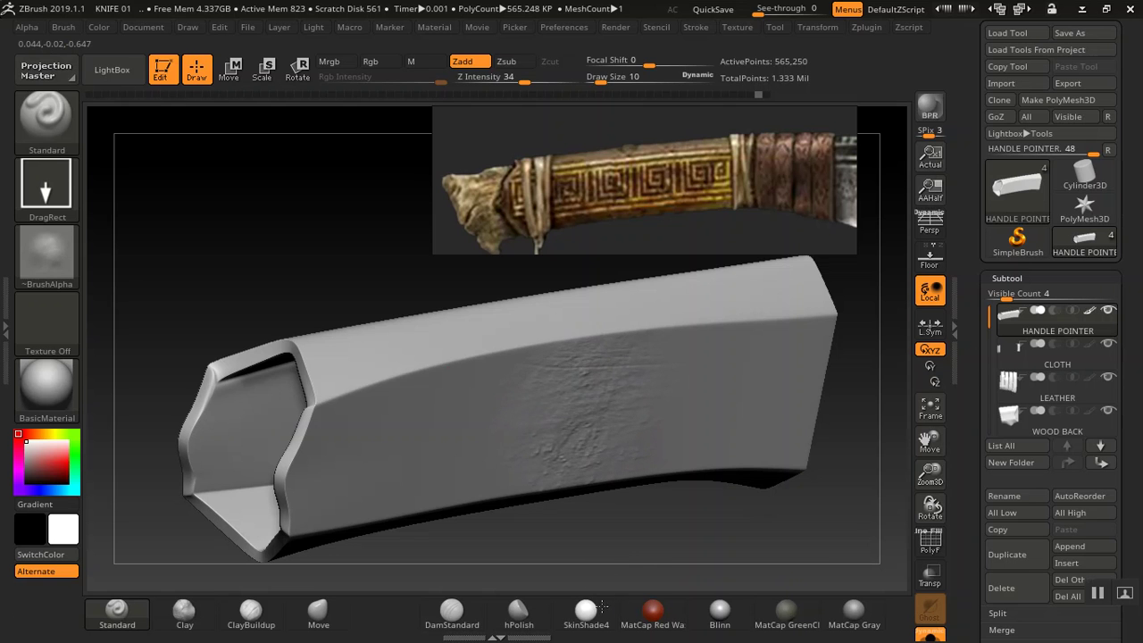
drag(617, 537, 589, 529)
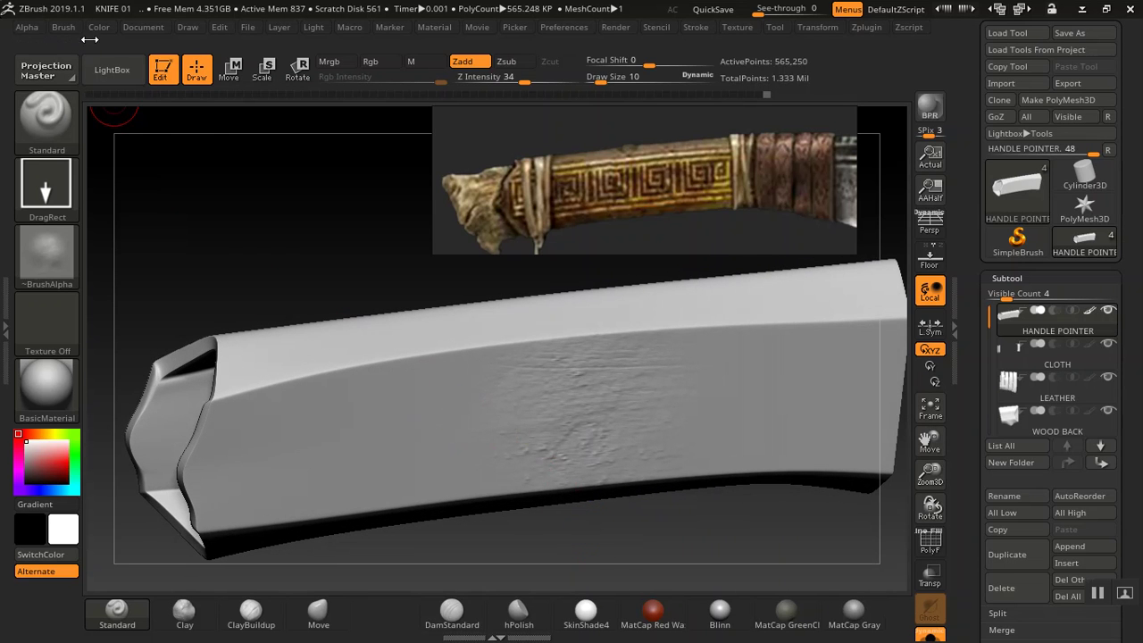
Add a small amount of noise to the wood alpha in its Modify settings
click(27, 29)
drag(32, 386, 28, 330)
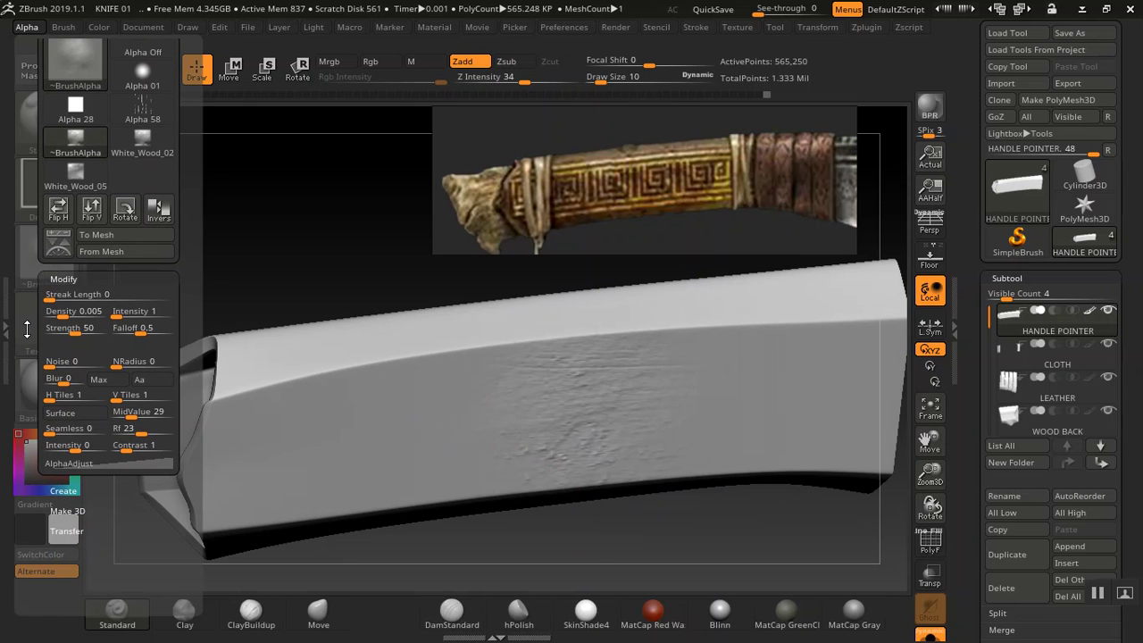
drag(51, 361, 55, 366)
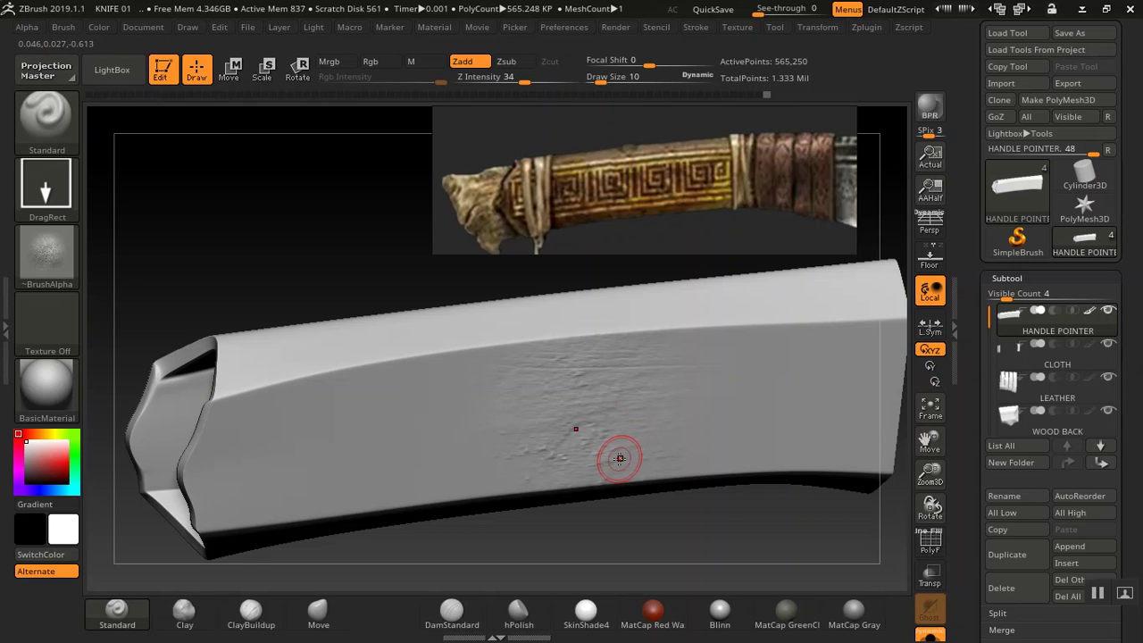
Undo the previous wood stamp, test-stamp the noisy wood alpha on the handle's side face and undo it
key(ctrl+z)
drag(606, 397, 657, 571)
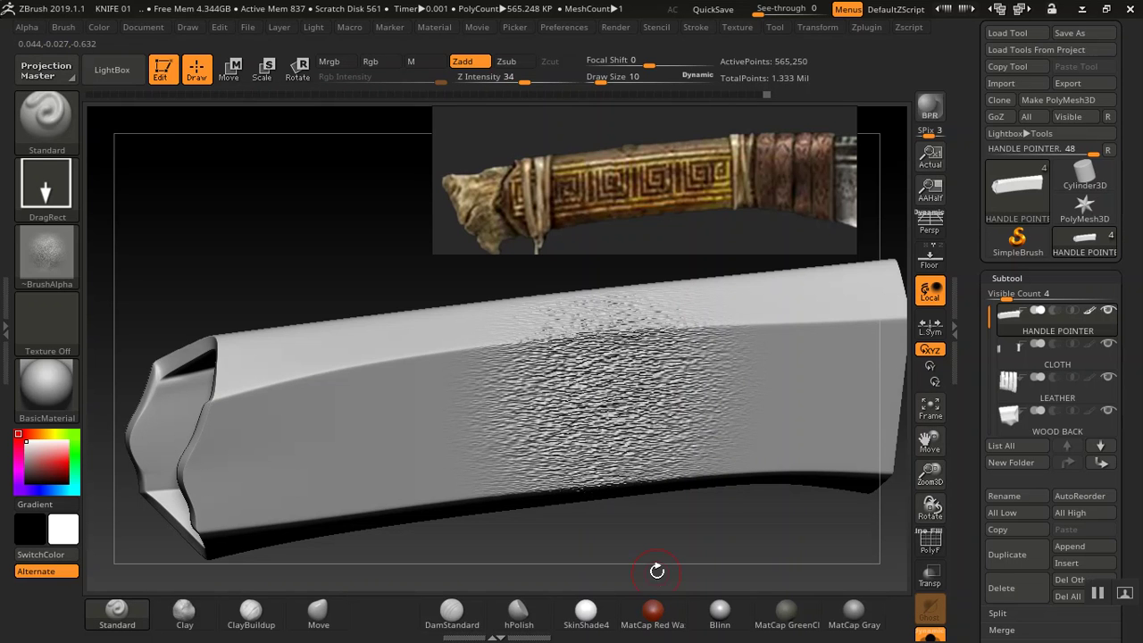
key(ctrl)
key(ctrl)
key(ctrl+z)
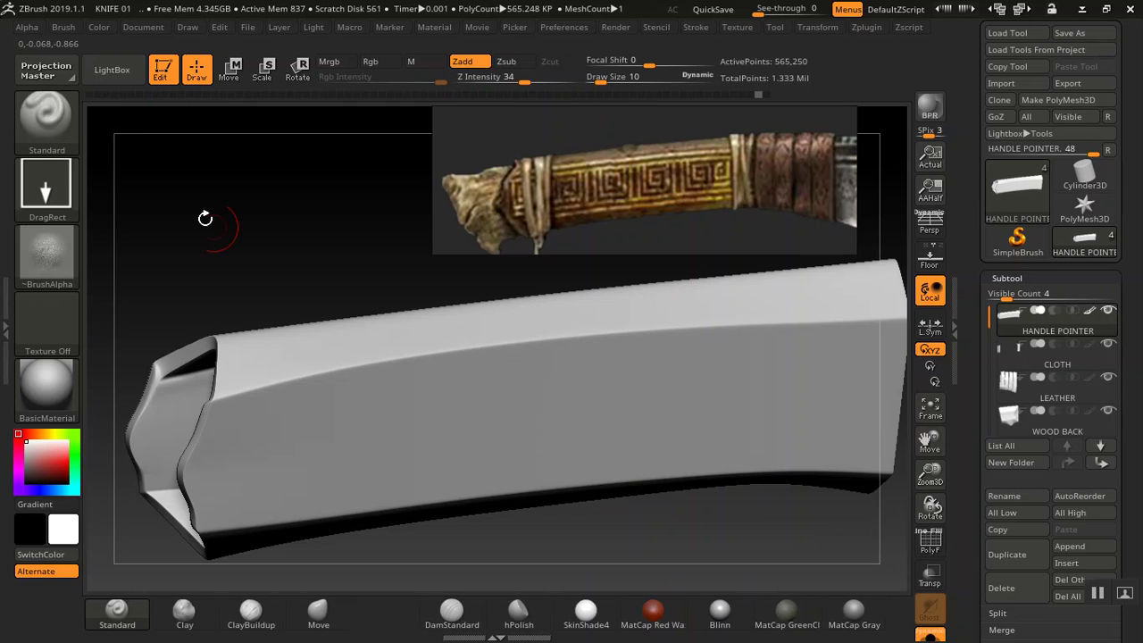
Set the wood alpha's Noise to 2, test-stamp it on the handle's side face and undo the stamp
click(31, 29)
drag(31, 357, 31, 282)
drag(77, 365, 55, 365)
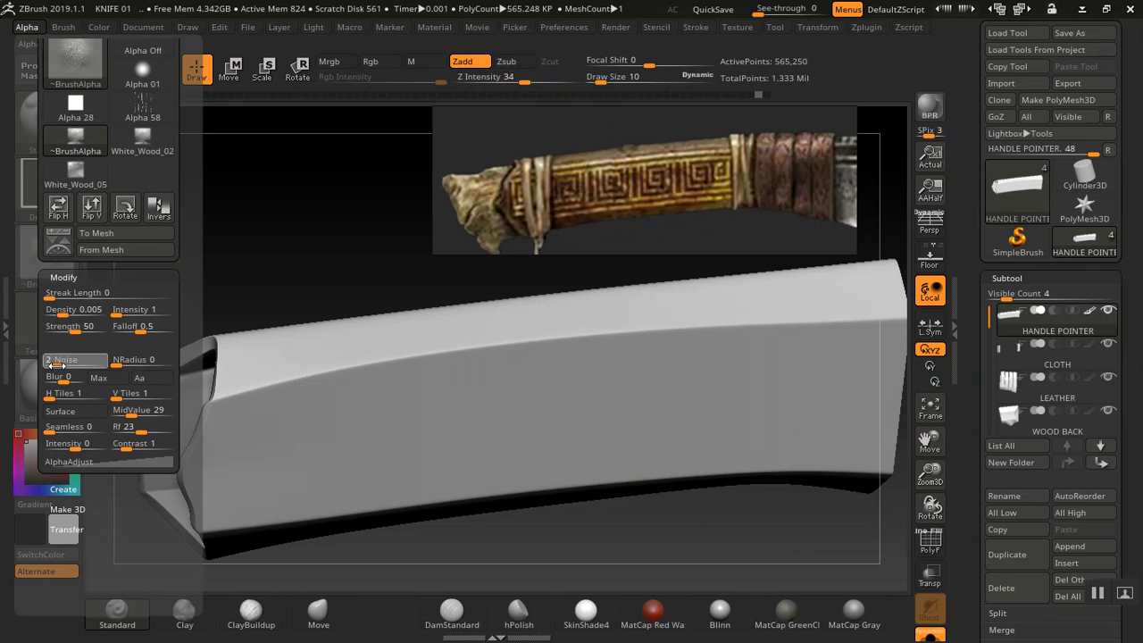
mouse_move(592, 485)
mouse_down()
mouse_move(604, 639)
mouse_move(612, 607)
mouse_up()
drag(665, 508, 663, 564)
key(ctrl+z)
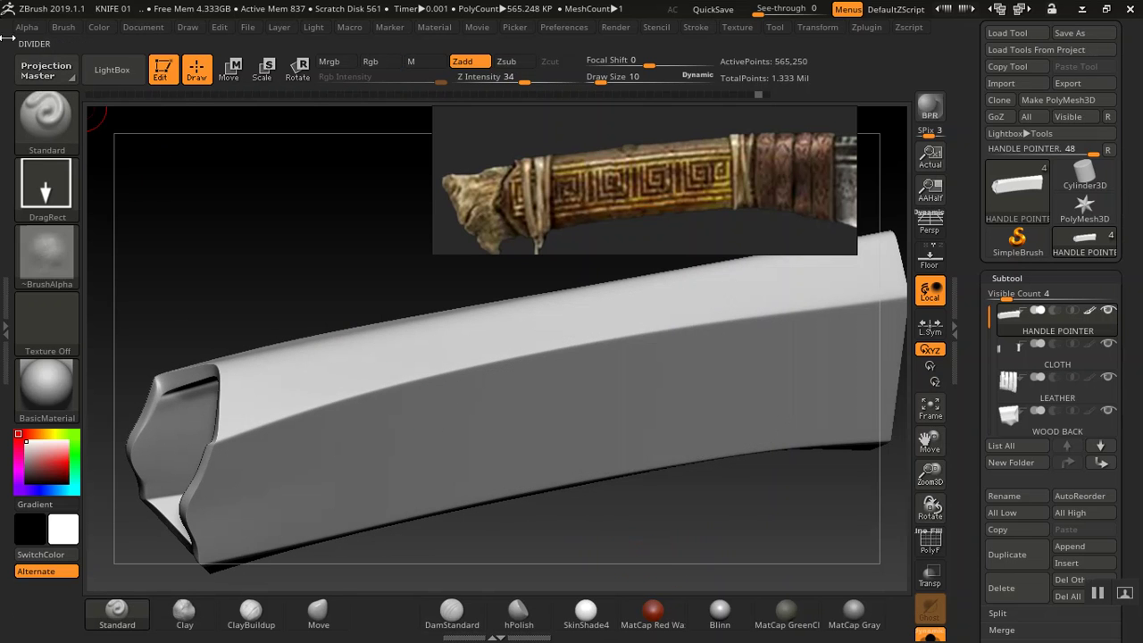
Set the wood alpha's Noise to 1 and MidValue to 27, trying a stamp on the handle's side face and undoing it
click(27, 28)
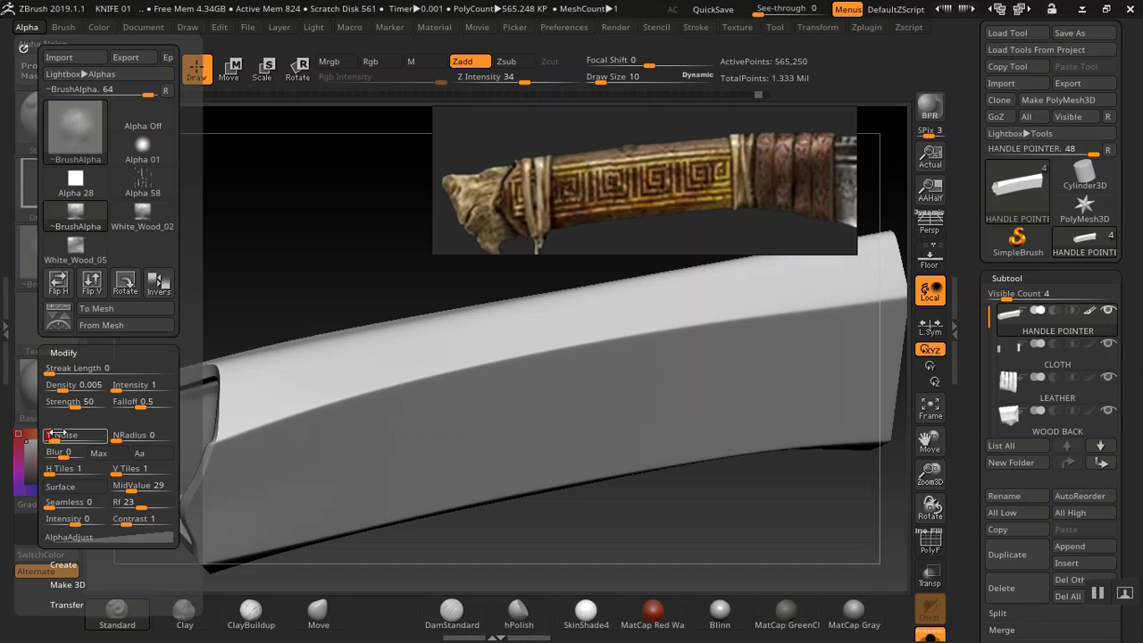
drag(136, 489, 126, 485)
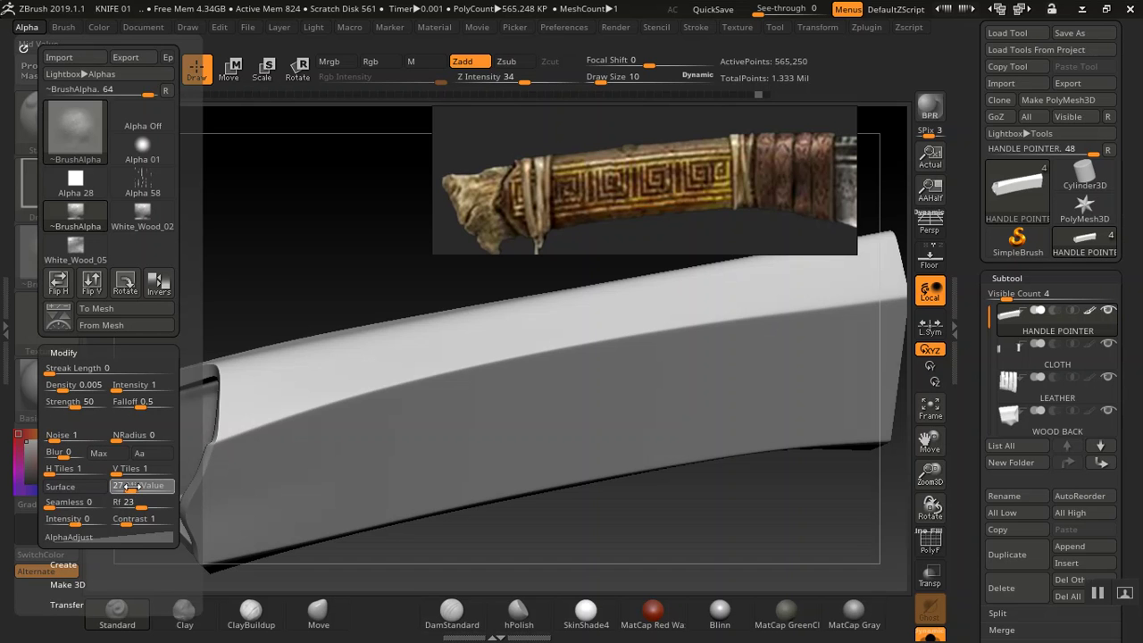
drag(632, 391, 599, 551)
mouse_move(680, 548)
mouse_down()
mouse_move(715, 523)
mouse_move(684, 527)
mouse_move(689, 500)
mouse_up()
key(ctrl)
key(ctrl+z)
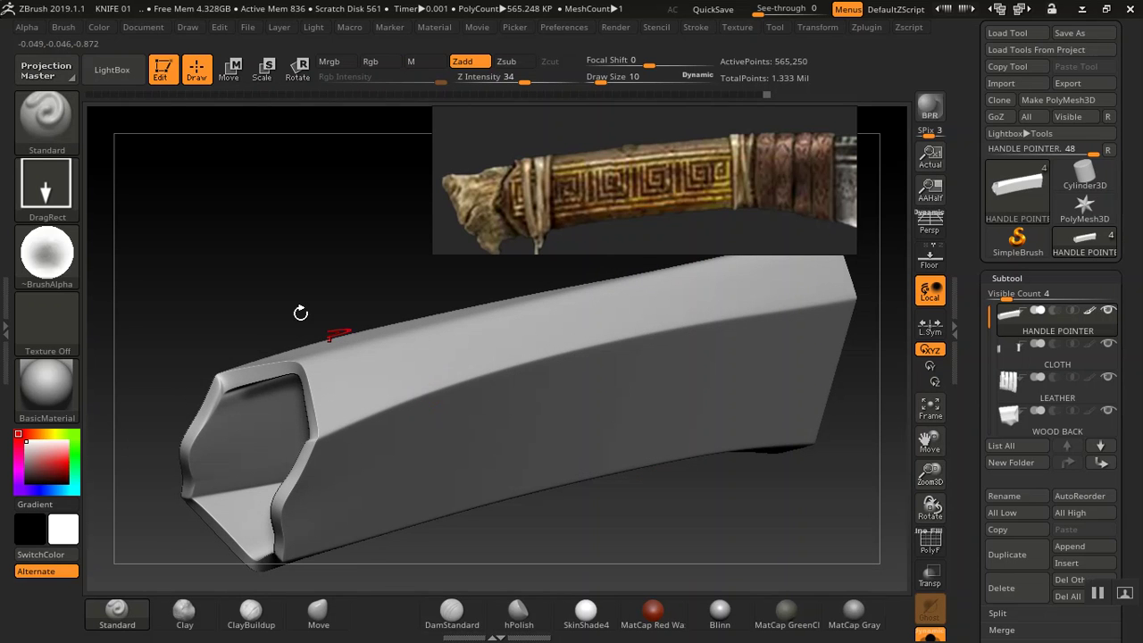
Set the wood alpha's MidValue to 50 in its Modify settings
click(64, 28)
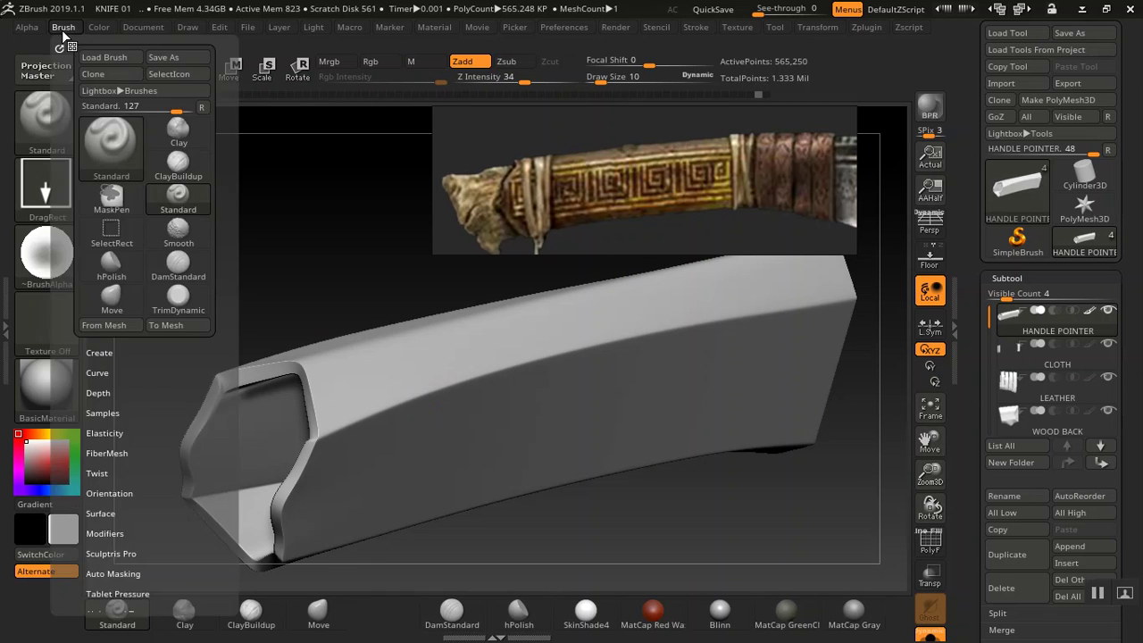
click(29, 27)
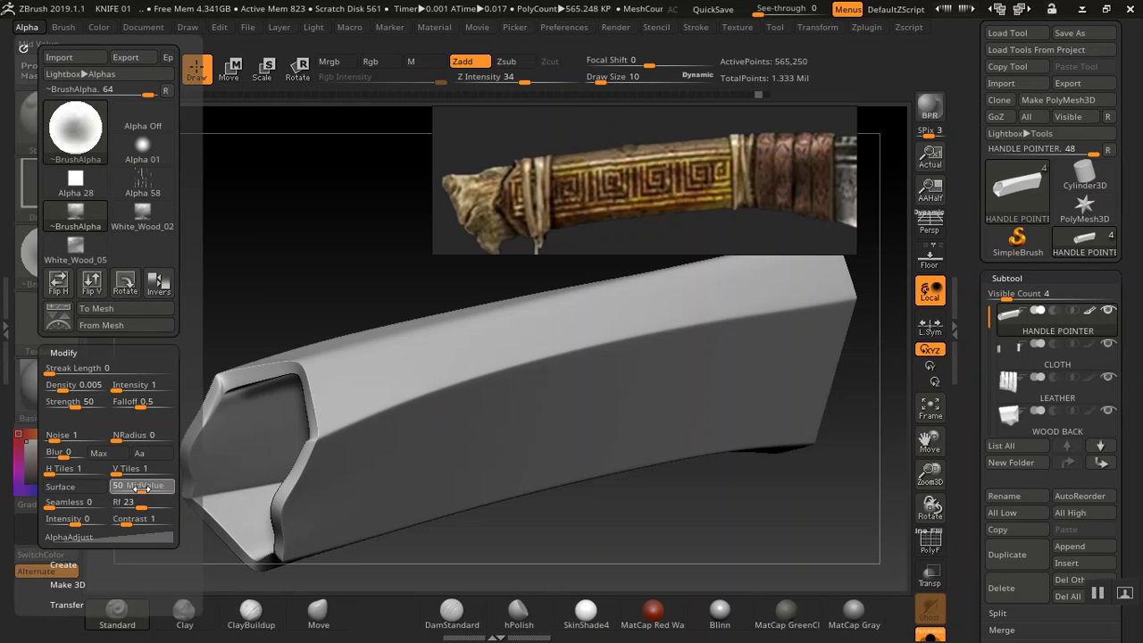
drag(494, 521, 242, 222)
click(28, 28)
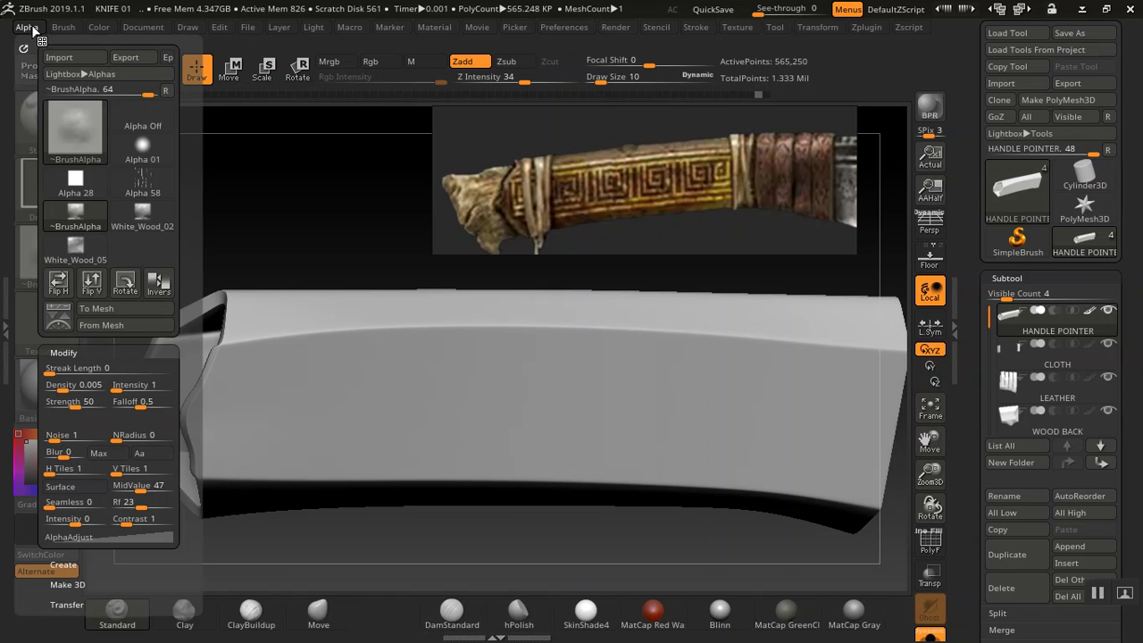
drag(119, 483, 123, 483)
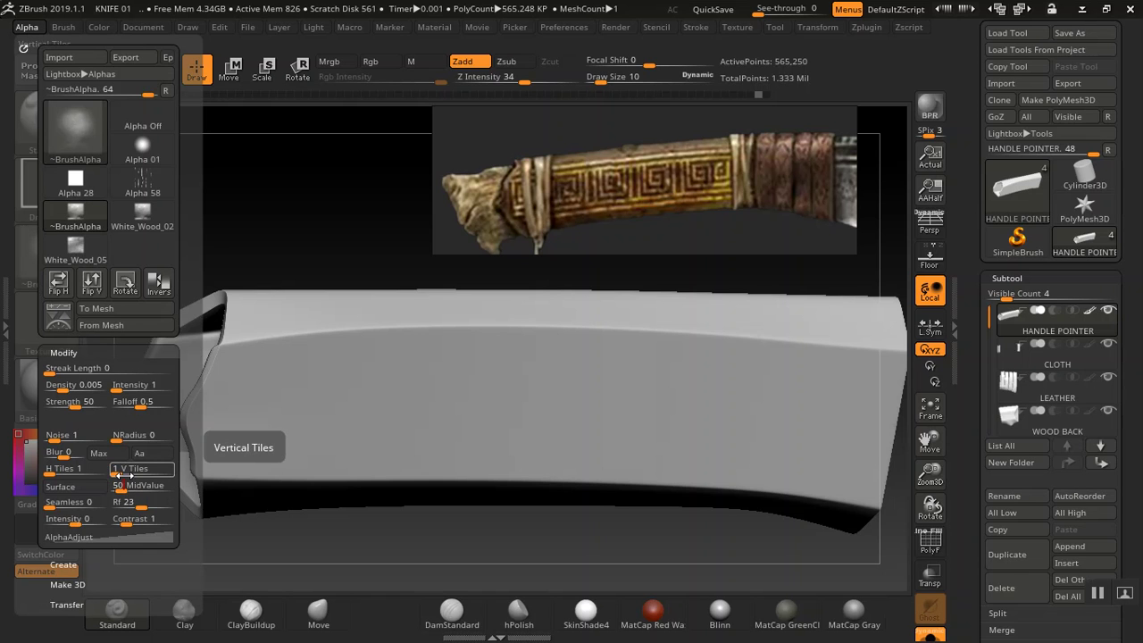
key(Return)
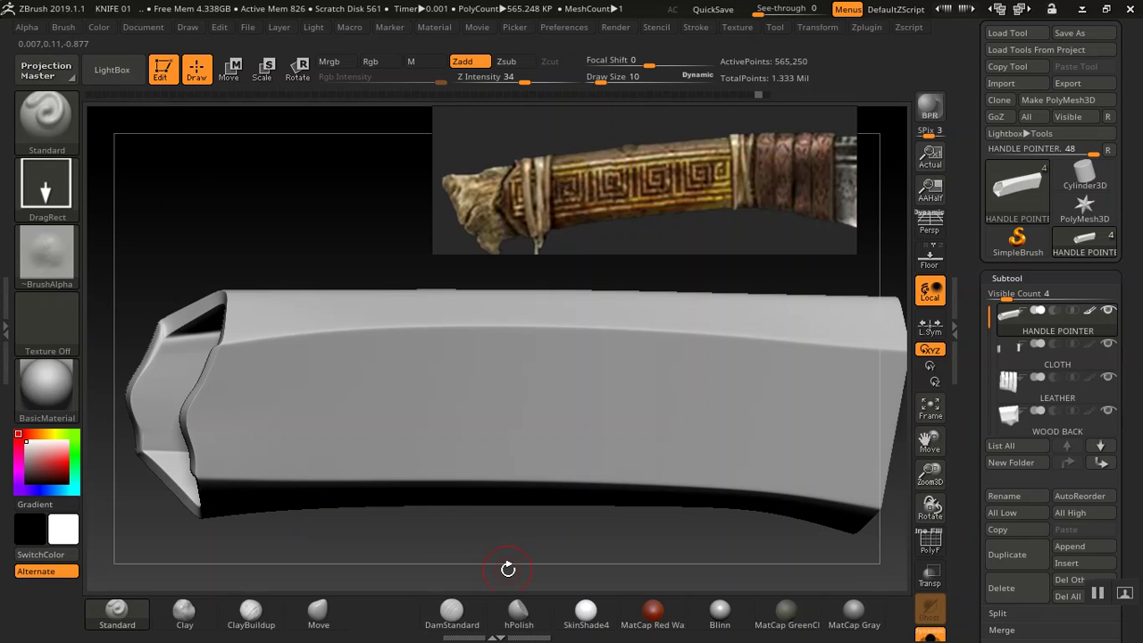
Test-stamp the wood alpha on the middle of the handle's side face and undo the stamp
drag(498, 544, 604, 377)
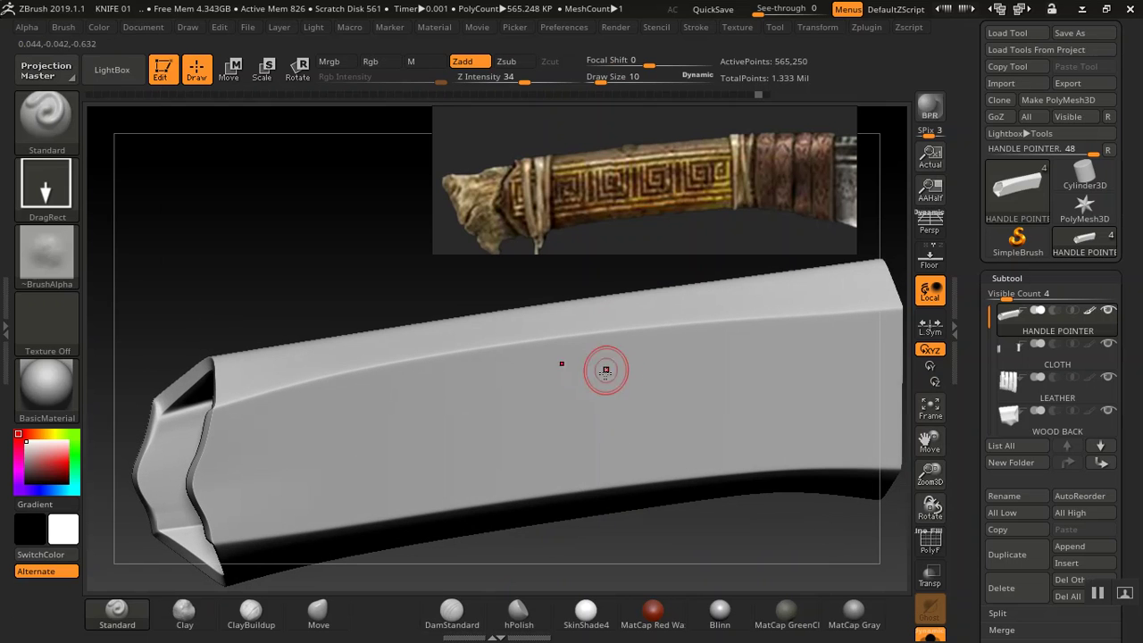
drag(664, 508, 614, 619)
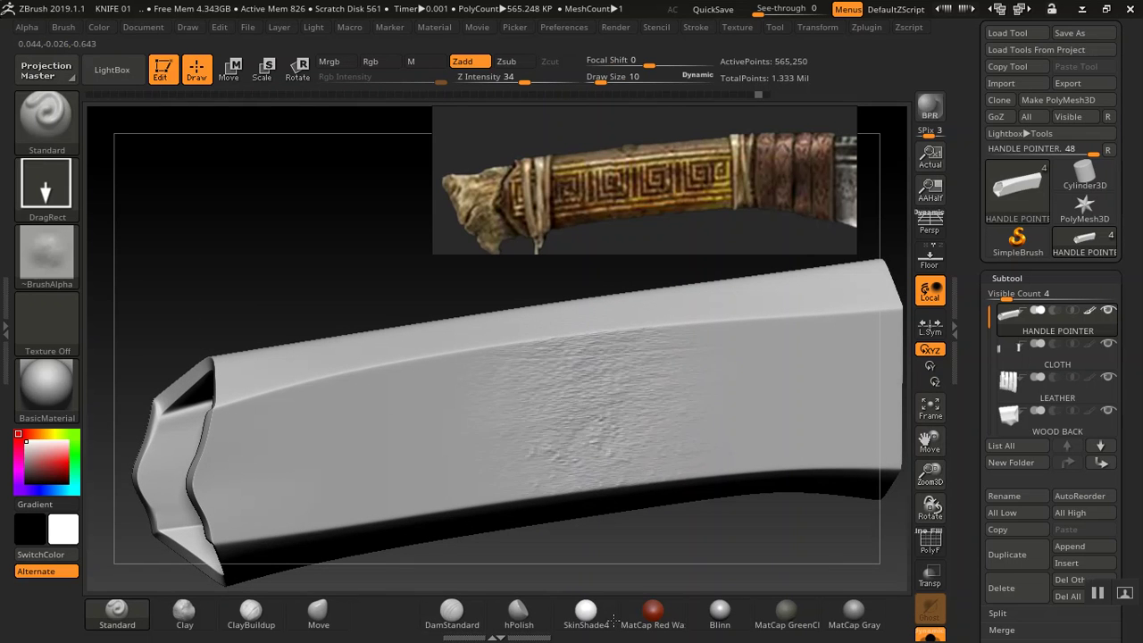
drag(632, 502, 655, 545)
key(ctrl+z)
Set the brush's Z Intensity to 58, try wood stamps on the handle's side face and undo them
drag(524, 81, 545, 81)
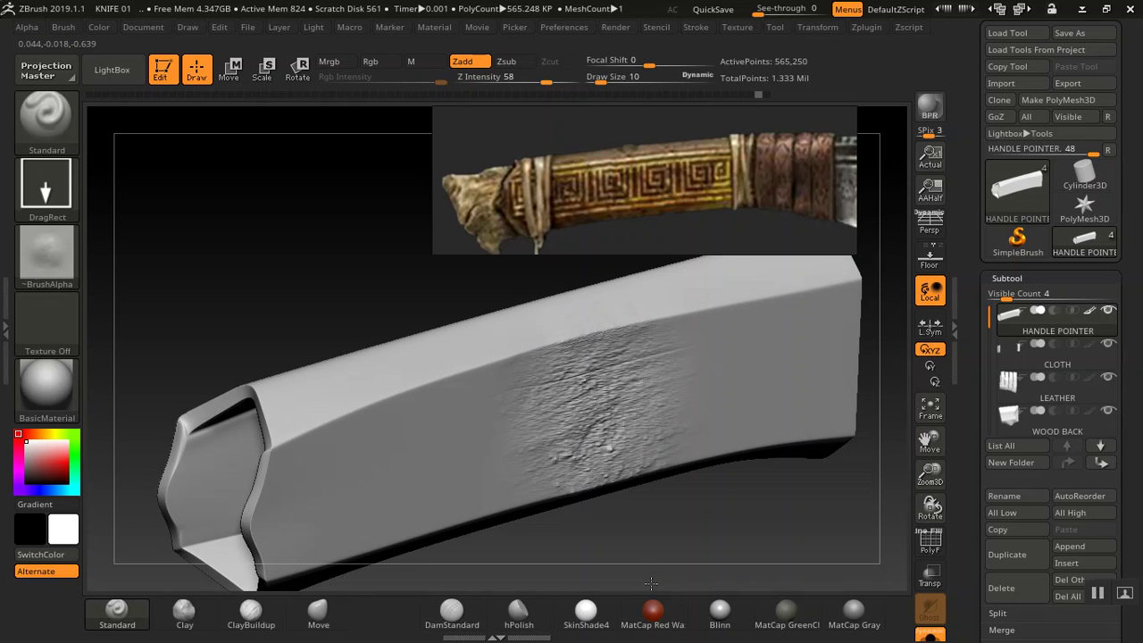
drag(690, 526, 550, 390)
key(ctrl+z)
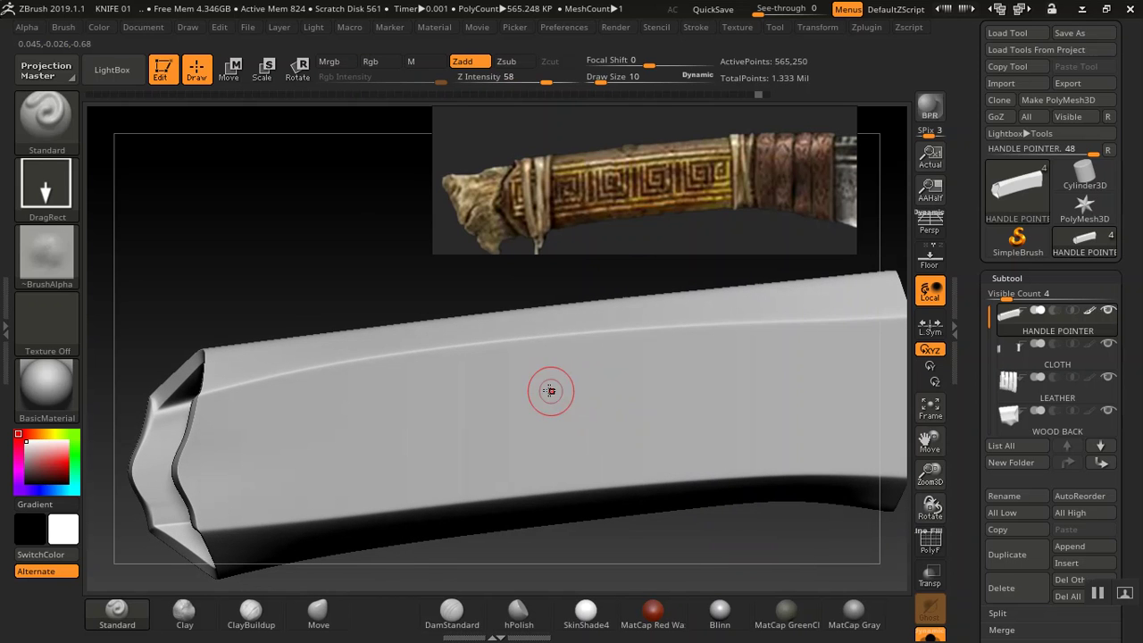
mouse_move(582, 535)
mouse_down()
mouse_move(650, 573)
mouse_move(688, 523)
mouse_move(663, 529)
mouse_move(655, 507)
mouse_up()
key(ctrl)
key(ctrl+z)
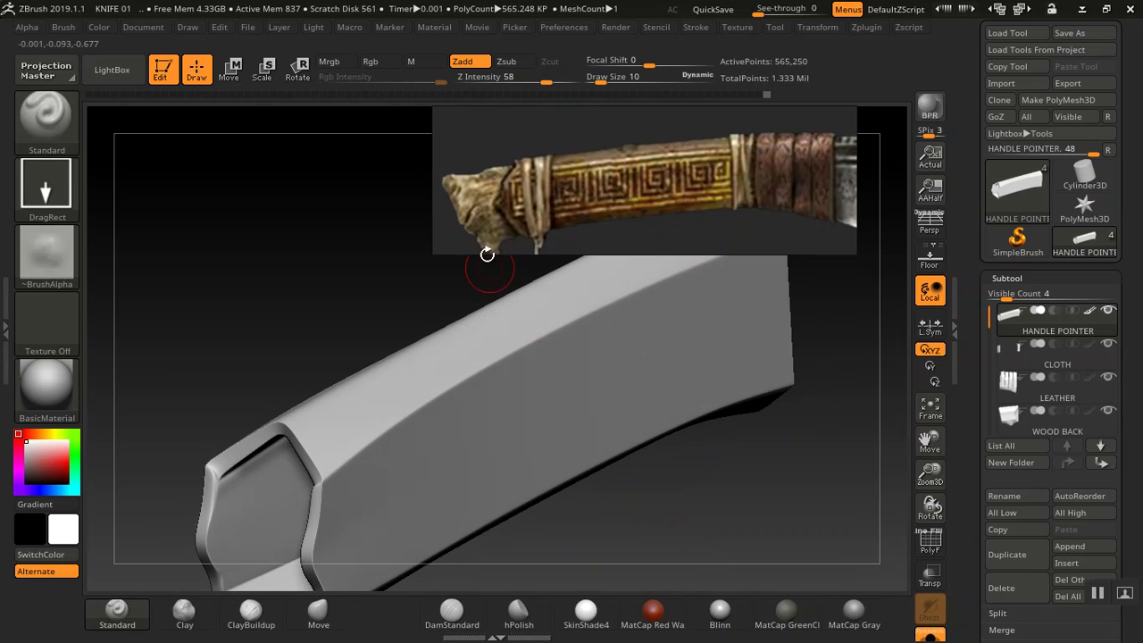
Set the brush's Z Intensity to 41 and try a wood stamp on the handle's side face
click(533, 78)
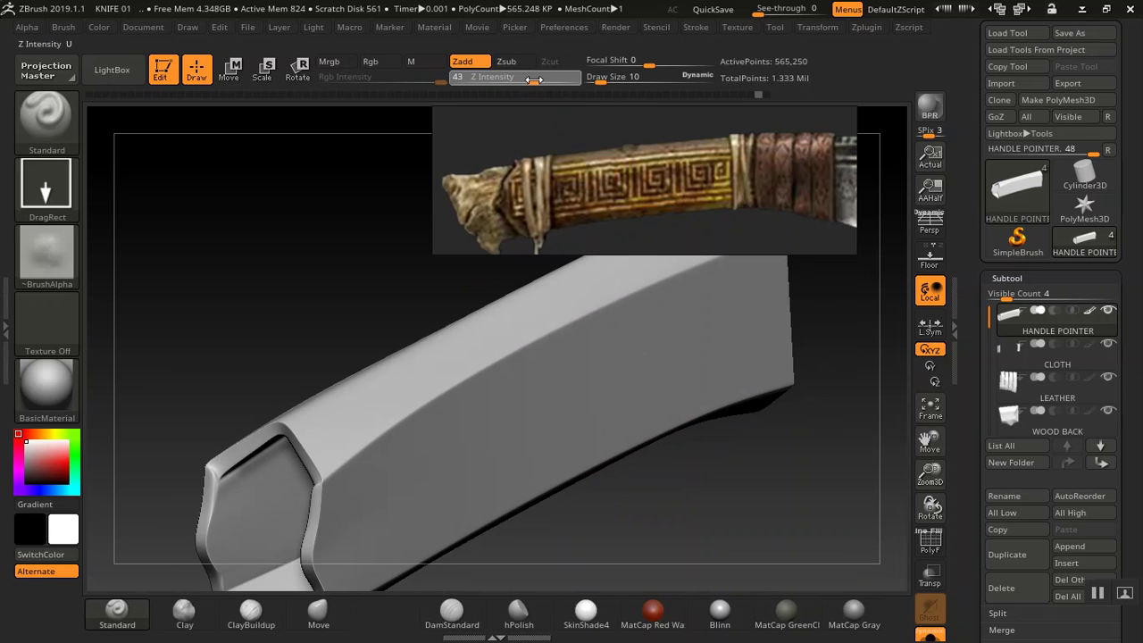
drag(533, 79, 531, 80)
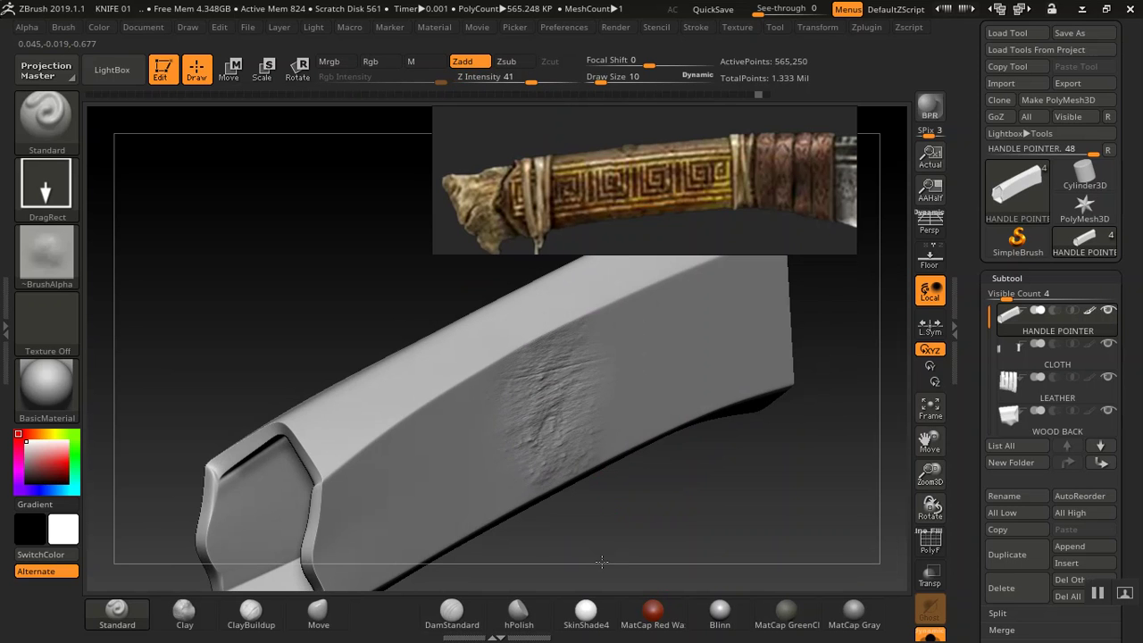
drag(674, 533, 689, 474)
right_drag(689, 474, 669, 553)
Set the brush's Z Intensity to 45 and stamp the wood alpha on the middle of the handle's side face
drag(530, 82, 532, 82)
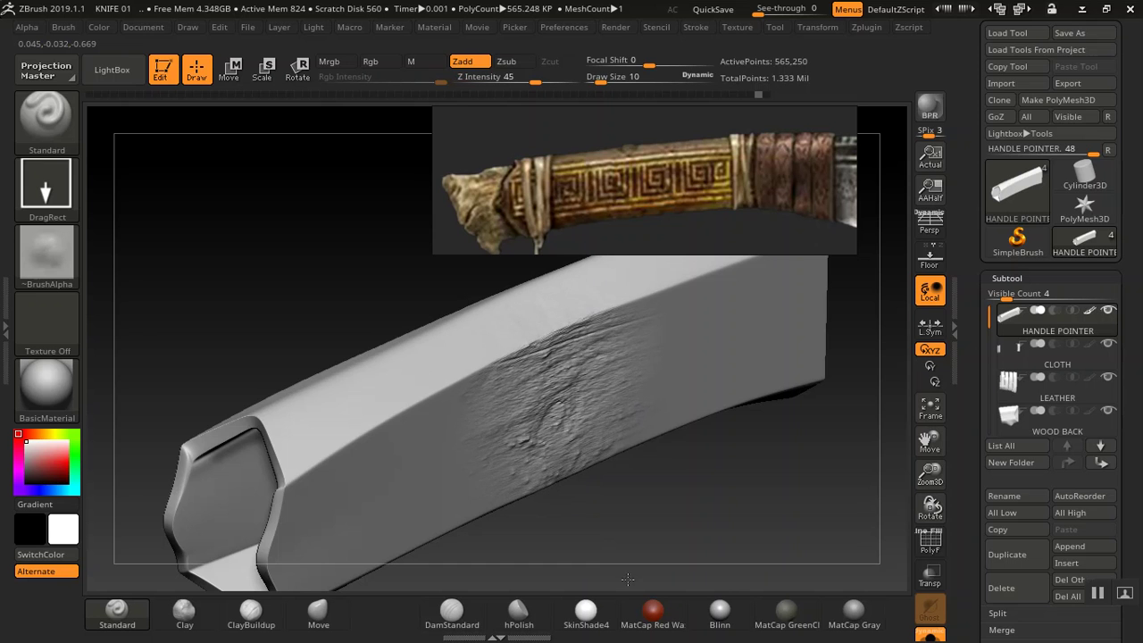
right_drag(696, 519, 619, 405)
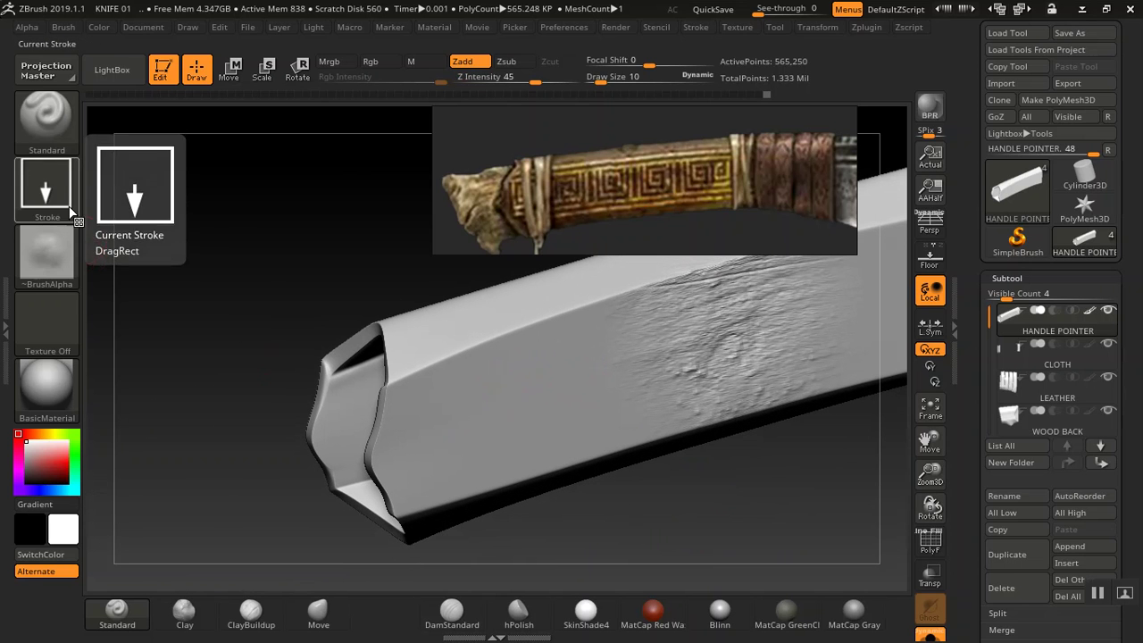
Try two wood stamps on the side face near the handle's open end, undoing each one
drag(483, 463, 516, 617)
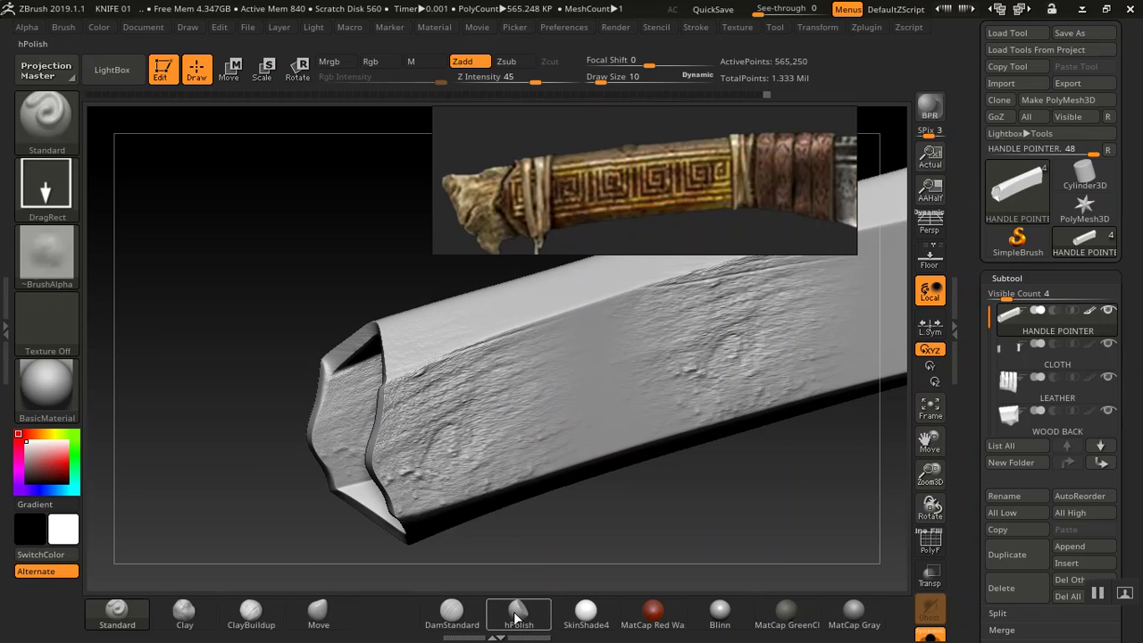
key(ctrl+z)
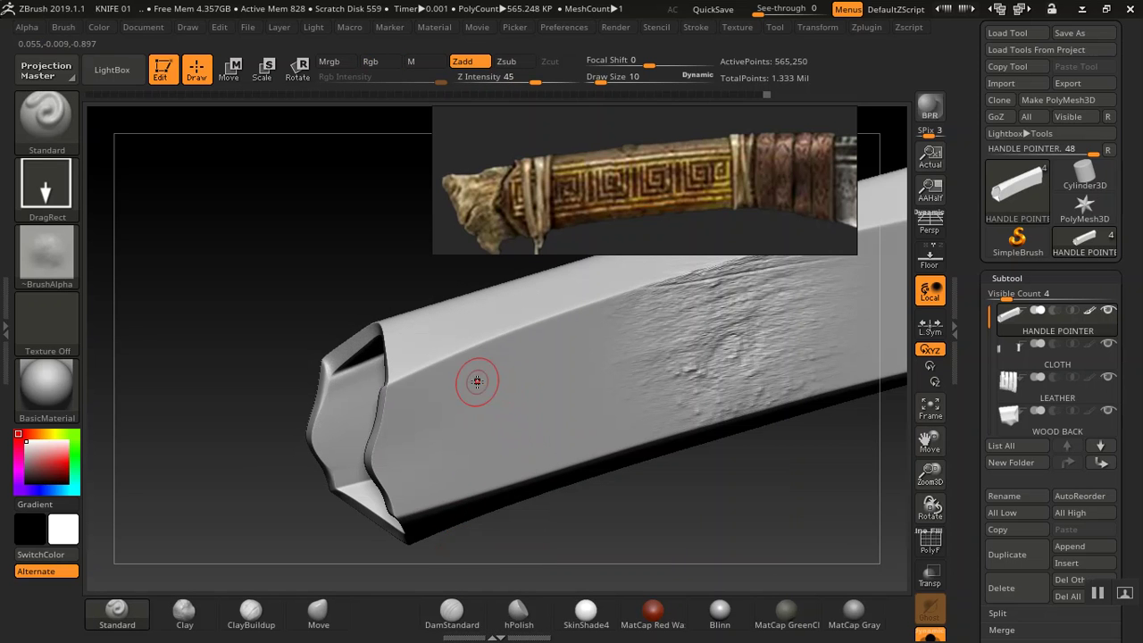
drag(540, 410, 614, 635)
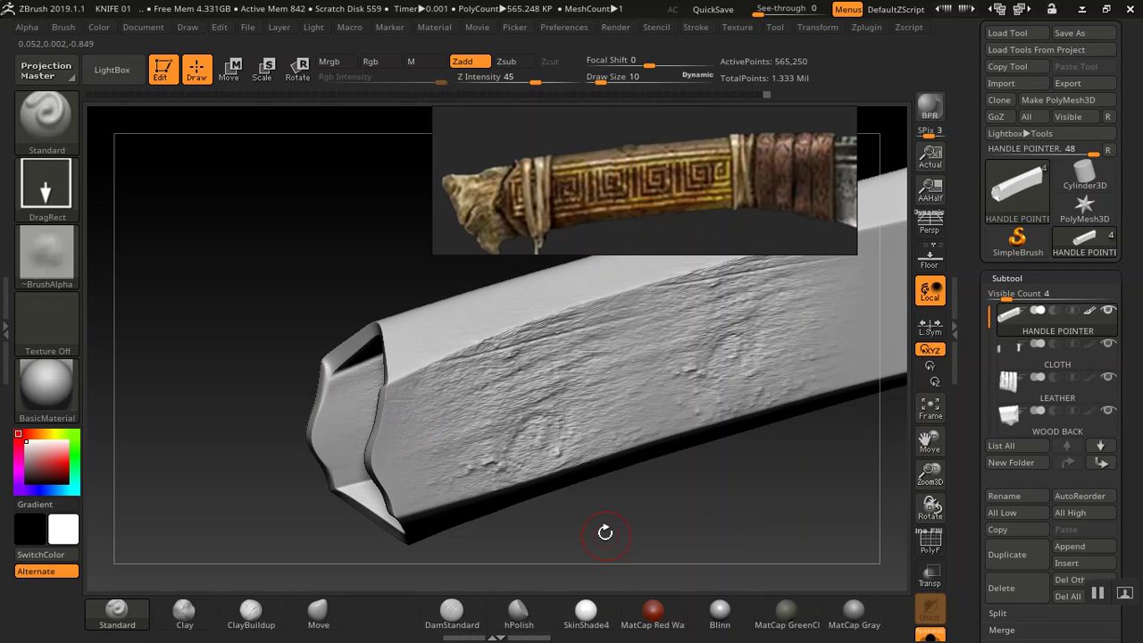
key(ctrl+z)
Stamp the wood alpha on the side face at the handle's open end, blending it into the middle stamp
drag(668, 522, 424, 448)
drag(519, 497, 492, 426)
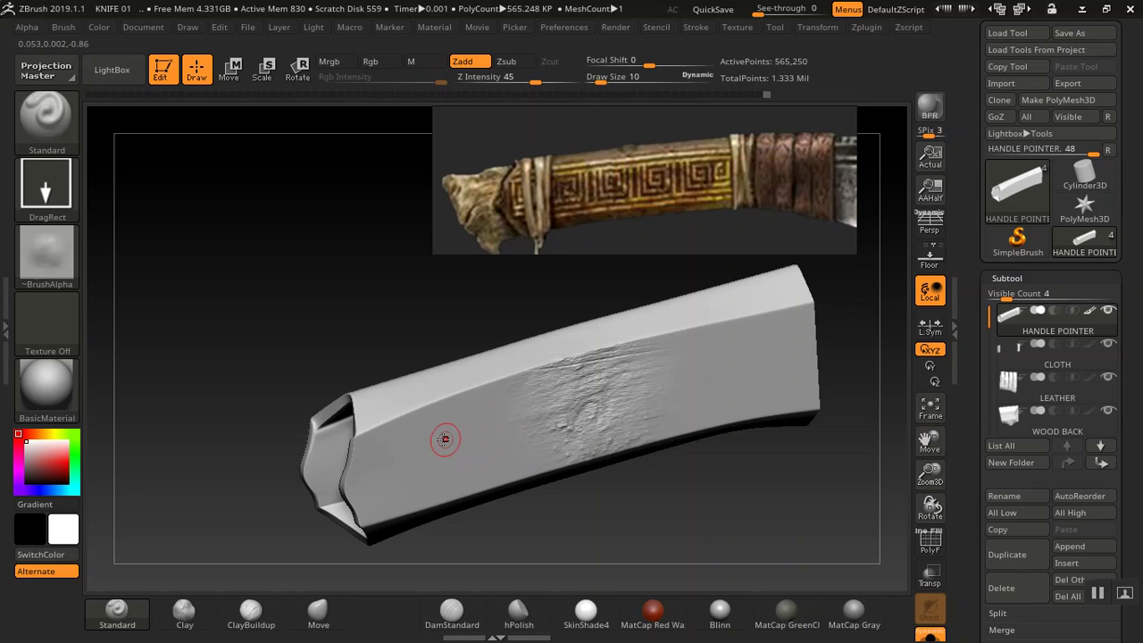
drag(525, 586, 522, 641)
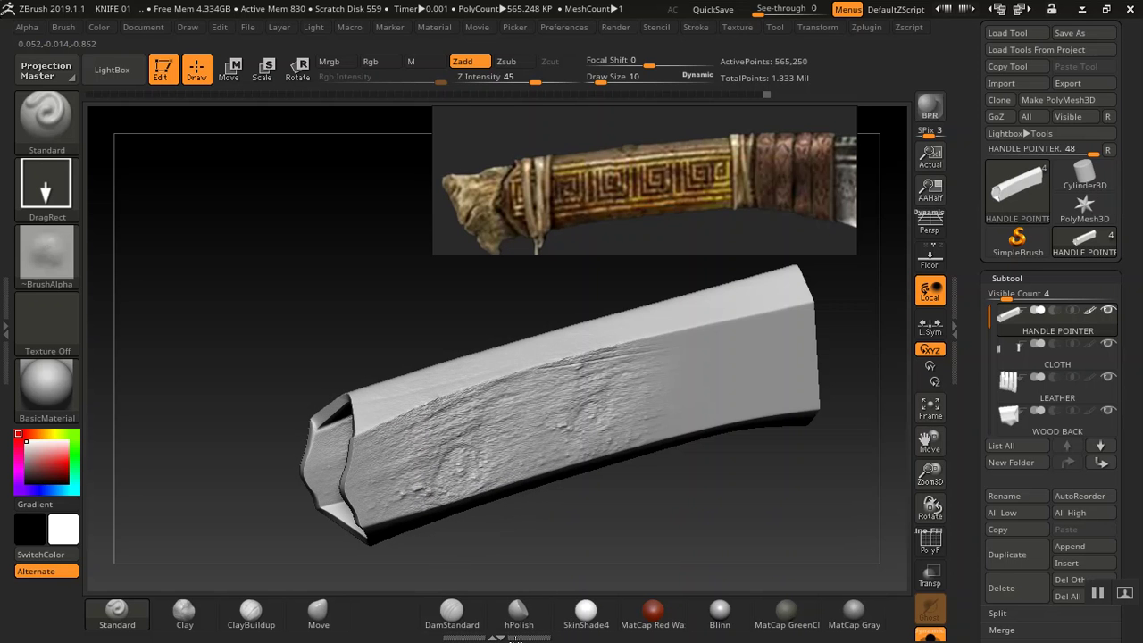
drag(566, 508, 565, 524)
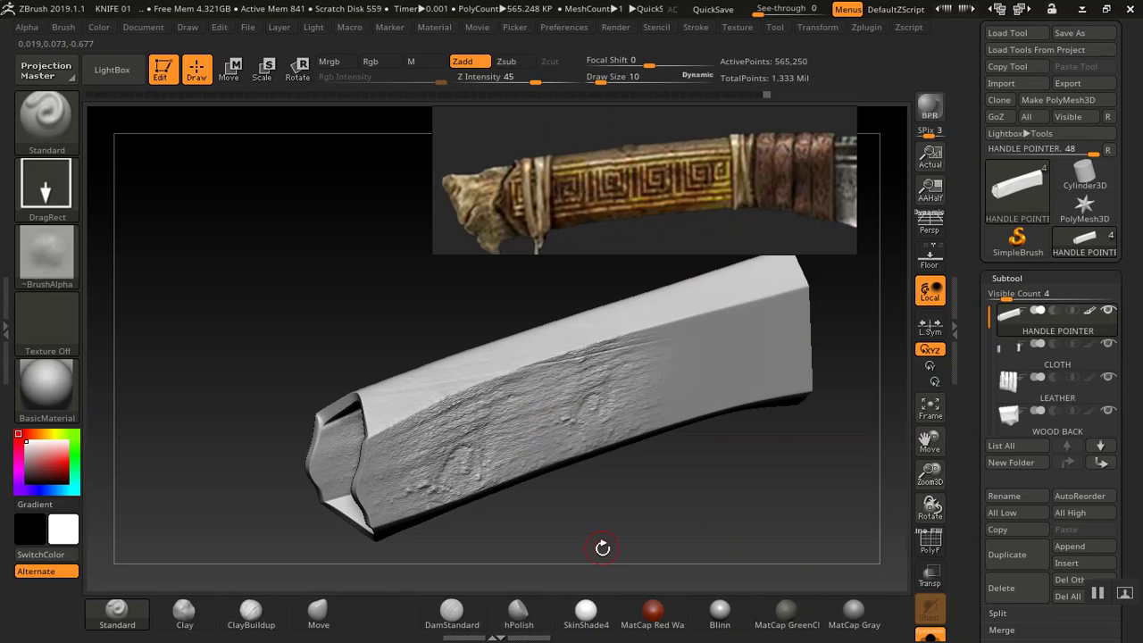
mouse_move(594, 559)
mouse_down()
mouse_move(634, 536)
mouse_move(667, 549)
mouse_move(637, 501)
mouse_move(599, 491)
mouse_move(581, 505)
mouse_move(607, 500)
mouse_move(615, 556)
mouse_move(635, 553)
mouse_up()
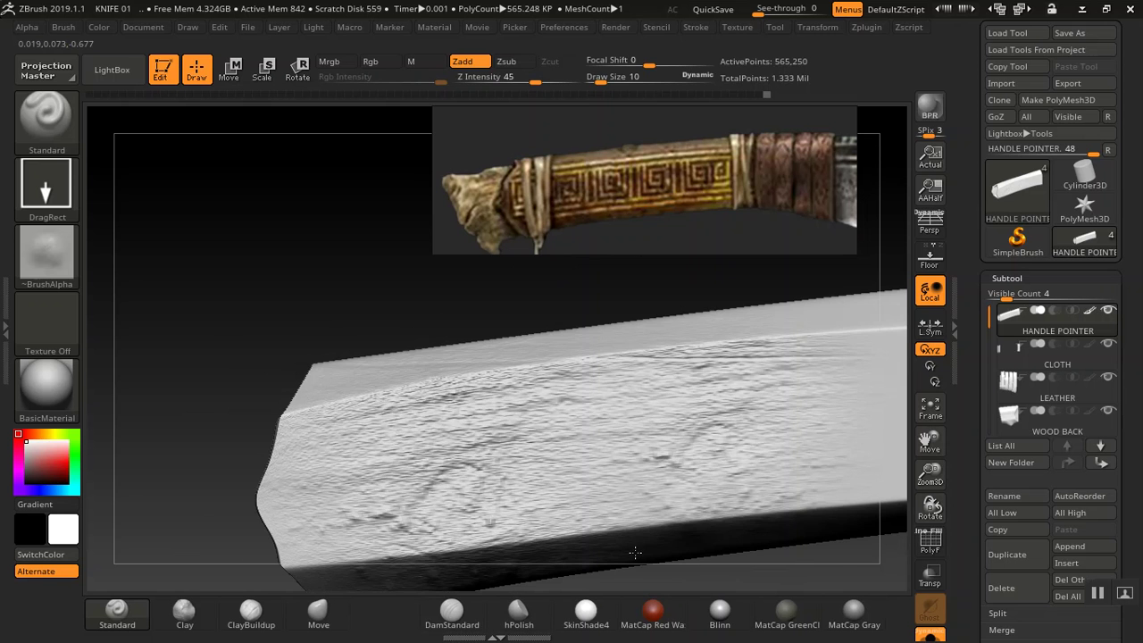
drag(719, 586, 582, 435)
drag(749, 425, 723, 447)
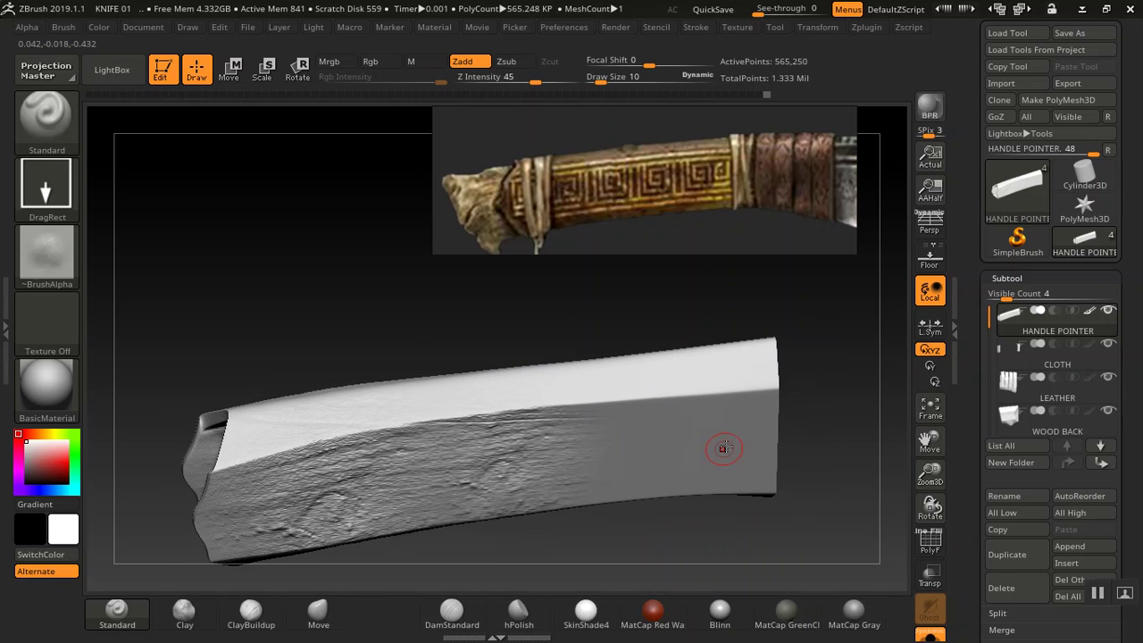
Switch to the White_Wood_05 alpha, try a stamp beside the existing wood texture and undo it
click(49, 259)
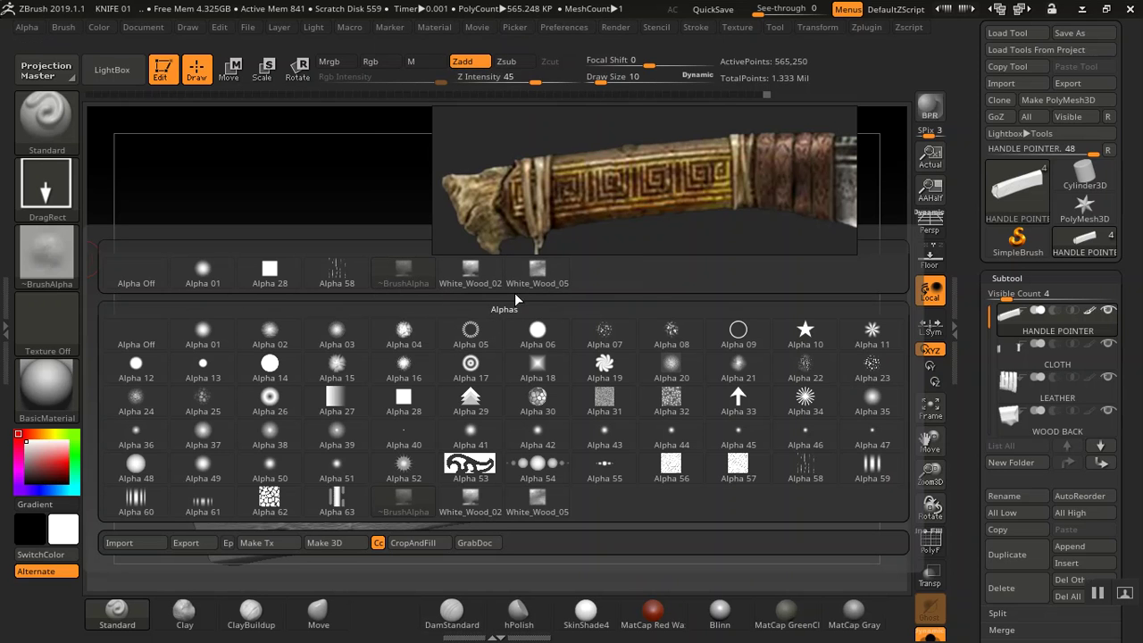
click(536, 269)
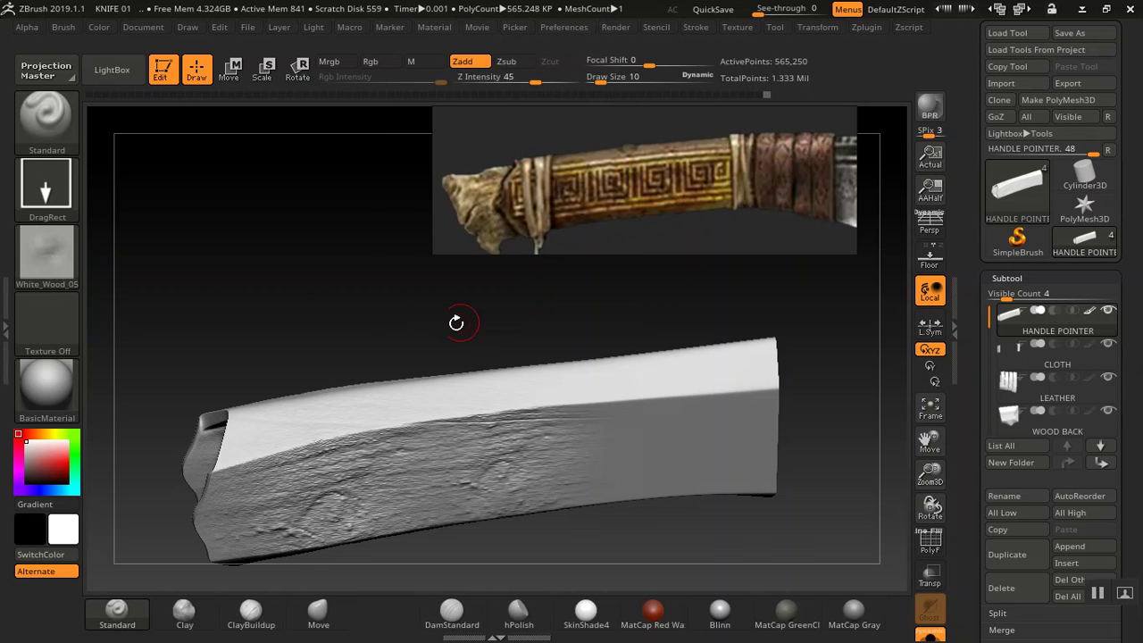
mouse_move(623, 456)
mouse_down()
mouse_move(633, 608)
mouse_move(590, 557)
mouse_up()
key(ctrl+z)
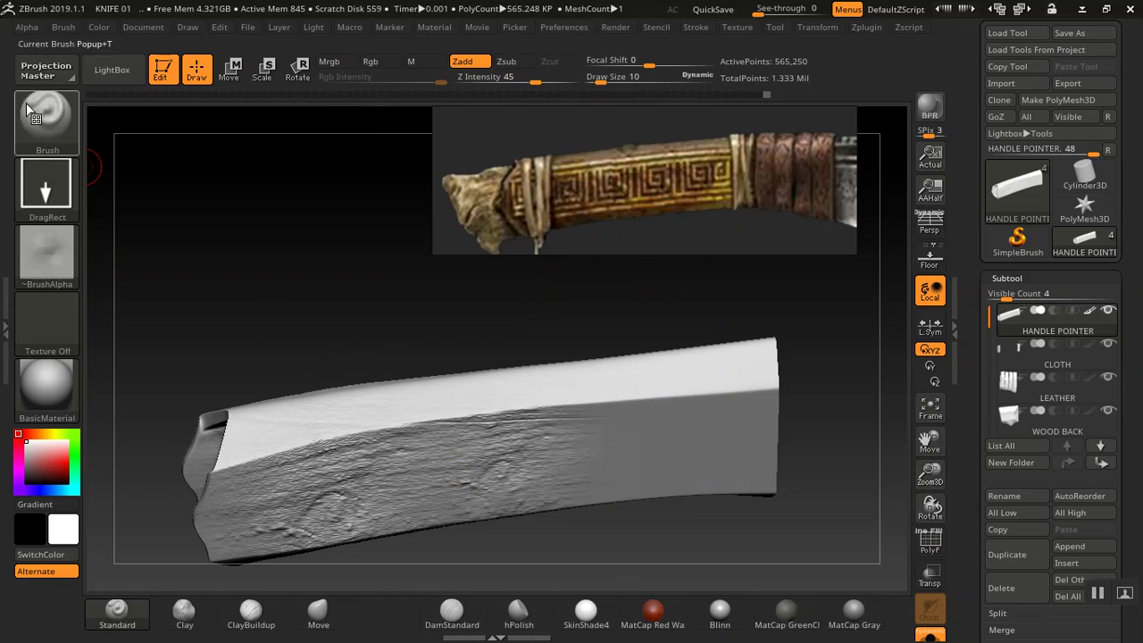
Stamp the White_Wood_05 wood texture over the remaining smooth end of the handle's side face
click(27, 27)
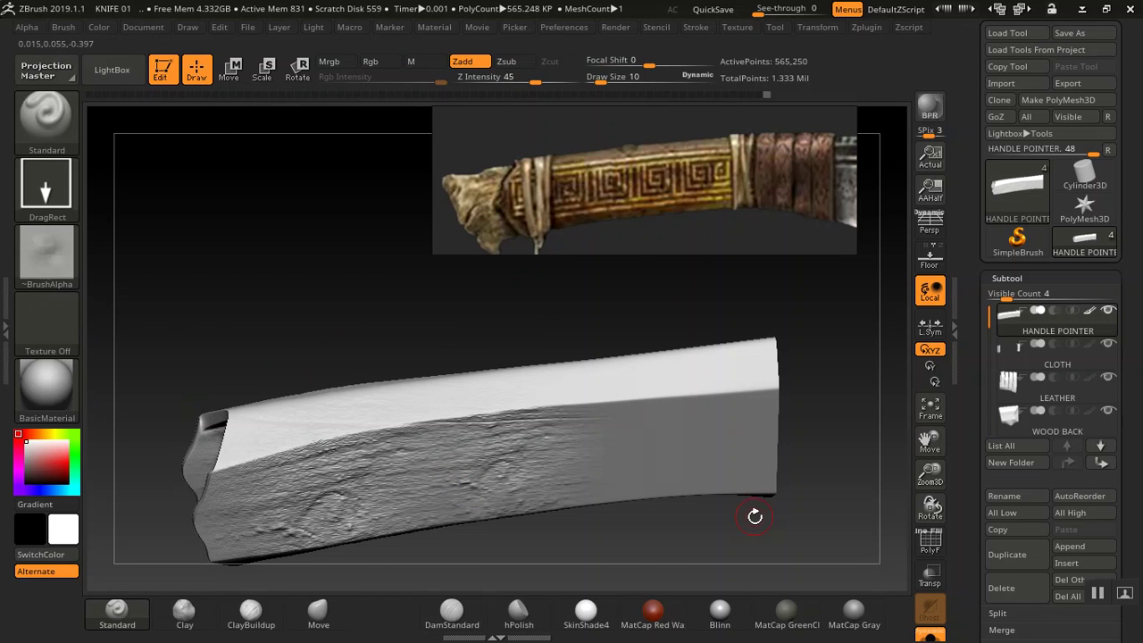
drag(696, 534, 674, 507)
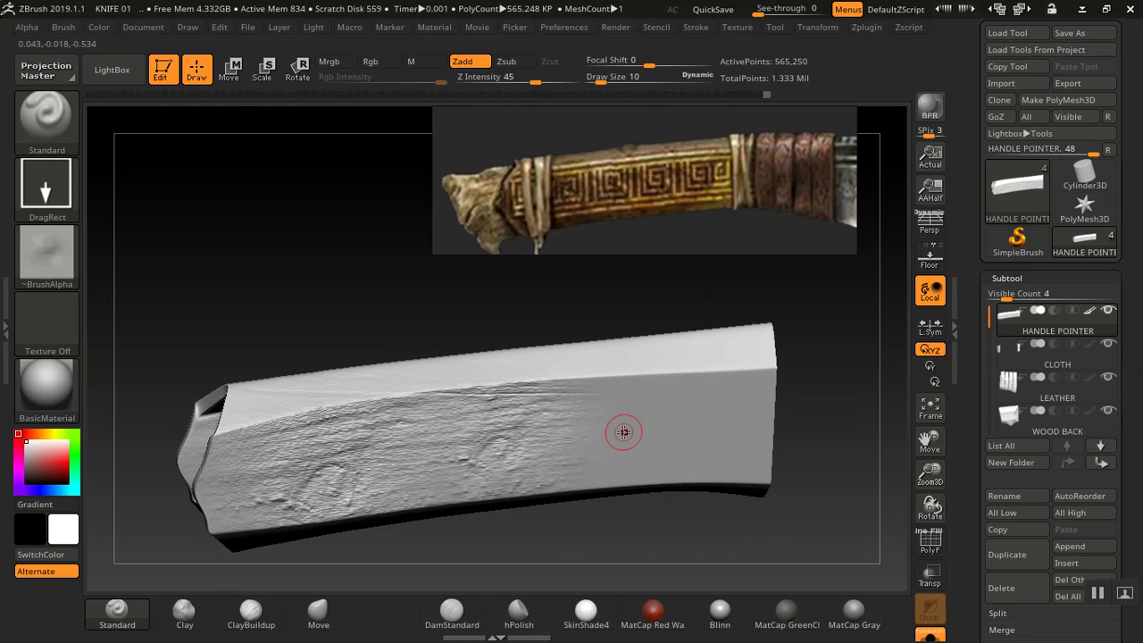
drag(669, 575, 651, 628)
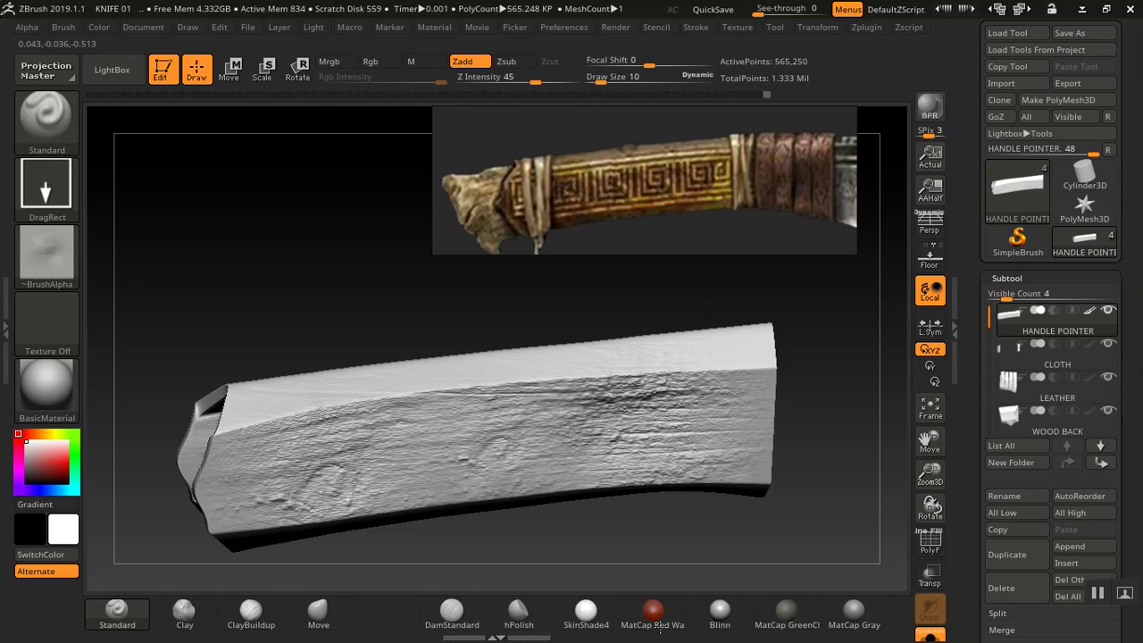
Switch to the White_Wood_02 alpha and stamp it across the flat end face of the handle
drag(682, 543, 668, 543)
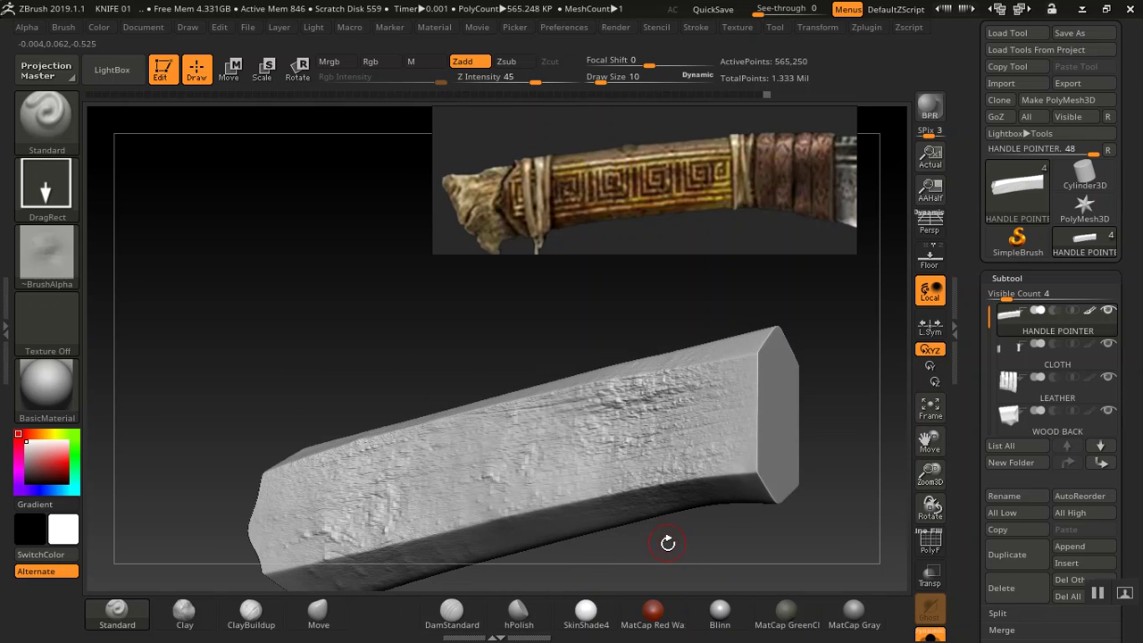
drag(688, 495, 769, 383)
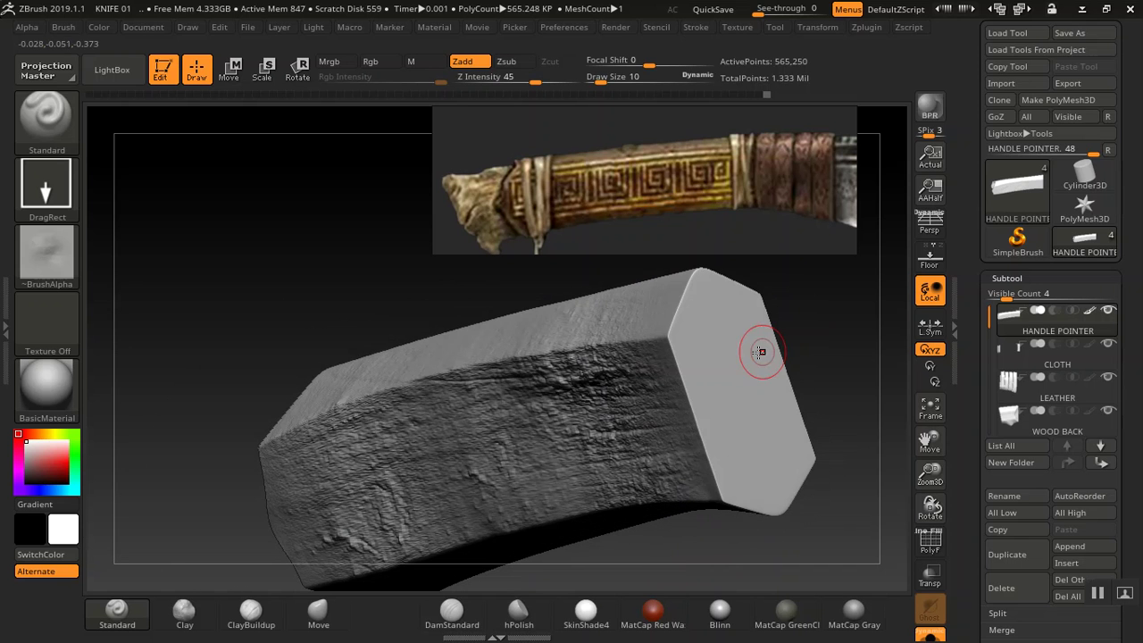
click(47, 257)
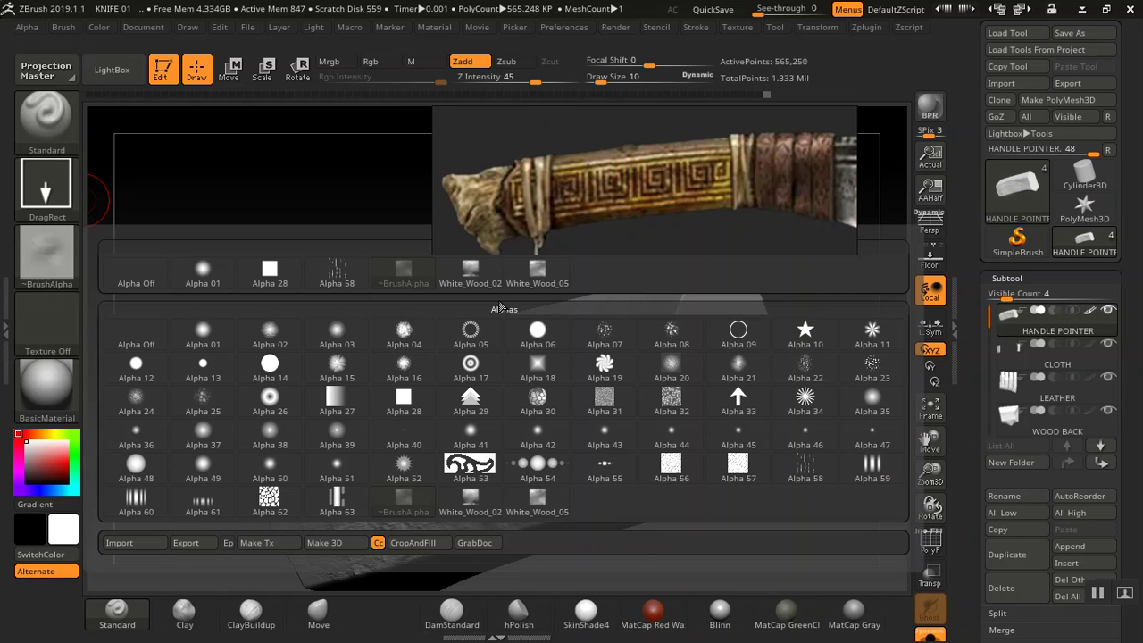
click(470, 273)
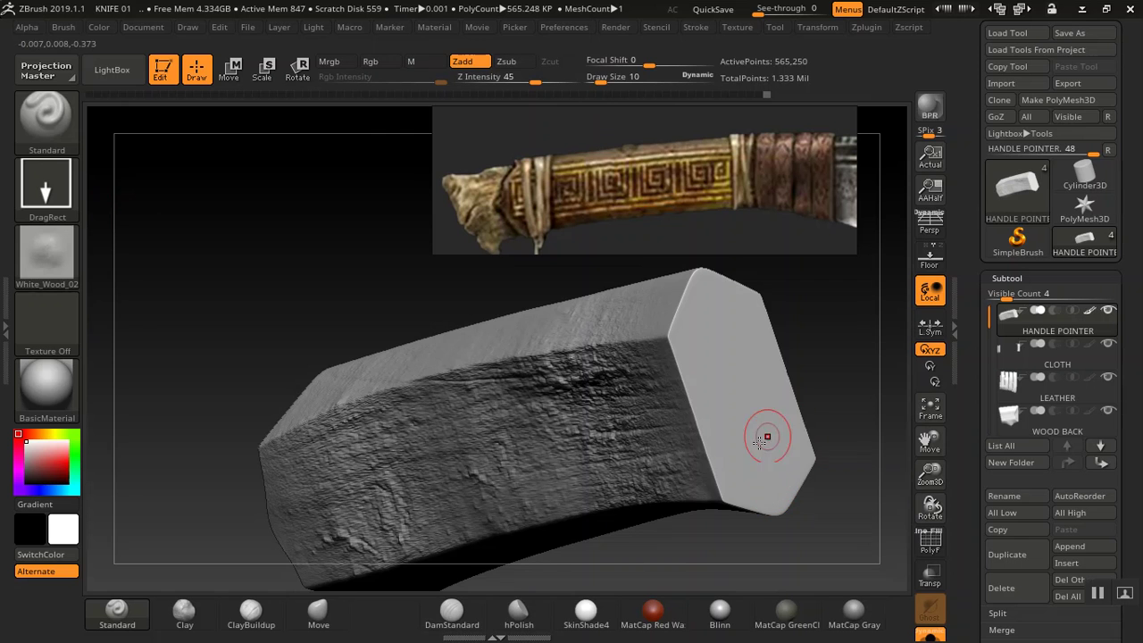
drag(659, 549, 667, 507)
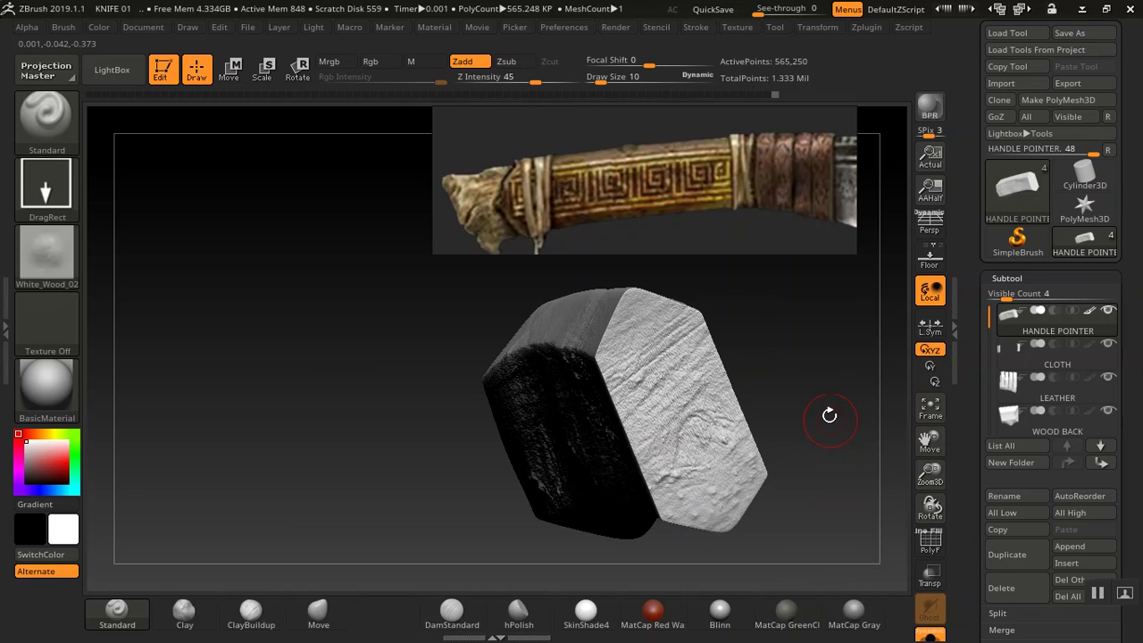
Try a White_Wood_02 stamp on the handle's narrow edge near the open end and undo it
drag(826, 370, 815, 460)
drag(732, 413, 788, 411)
drag(656, 386, 695, 373)
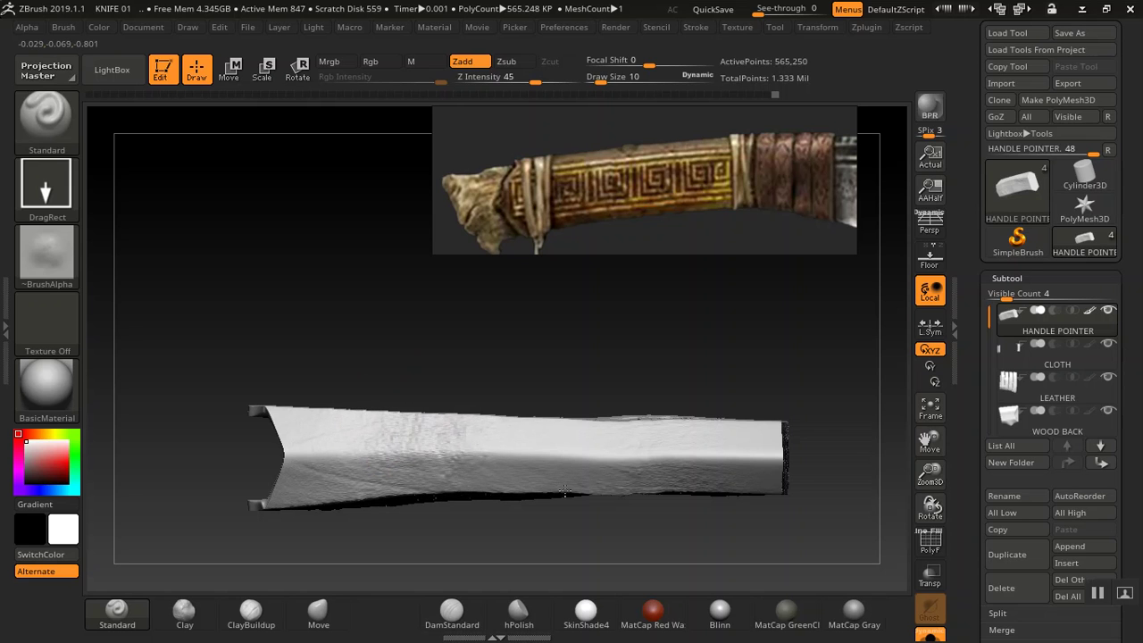
key(ctrl+z)
Stamp White_Wood_02 on the narrow edge, near the open end at Z Intensity 32 and around mid-handle at 43
alt+drag(428, 334, 551, 398)
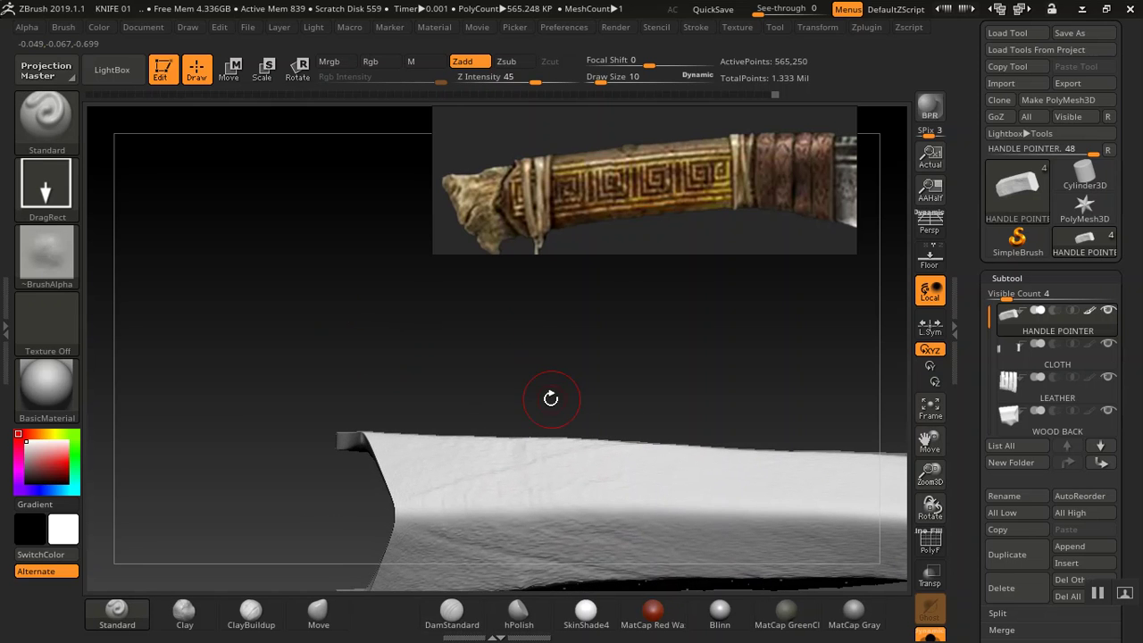
drag(590, 342, 424, 304)
click(529, 80)
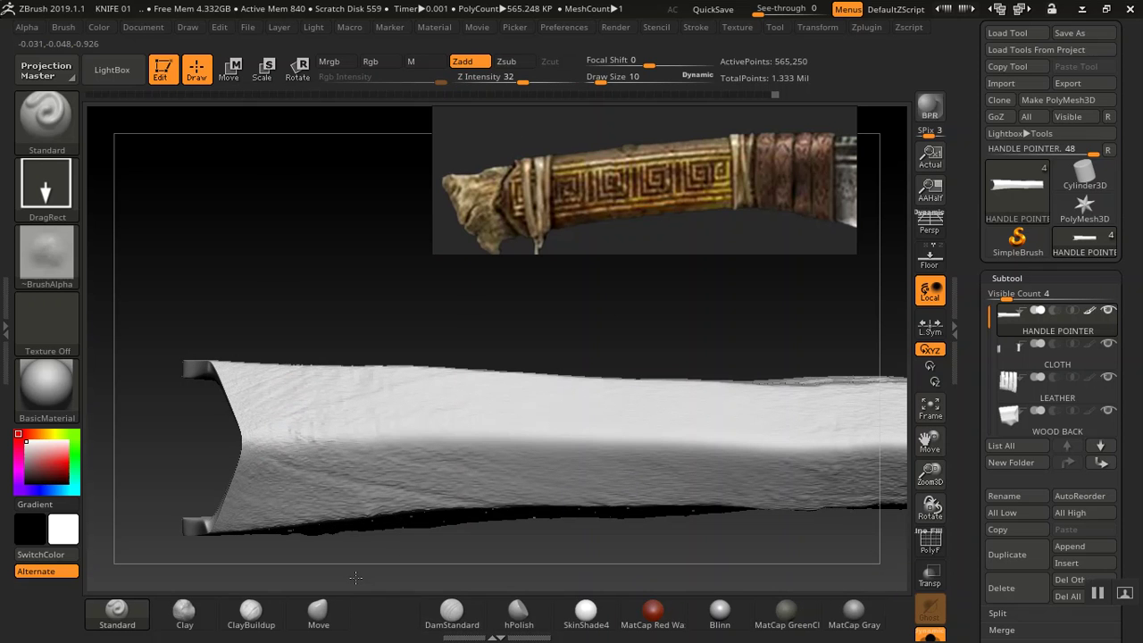
click(526, 82)
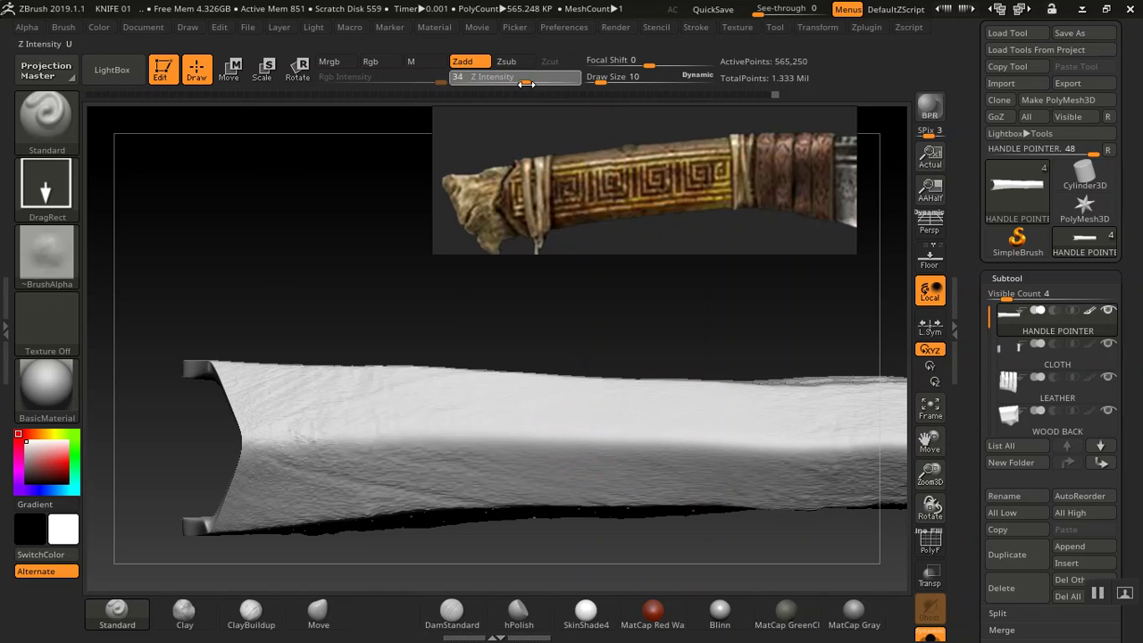
drag(534, 83, 532, 83)
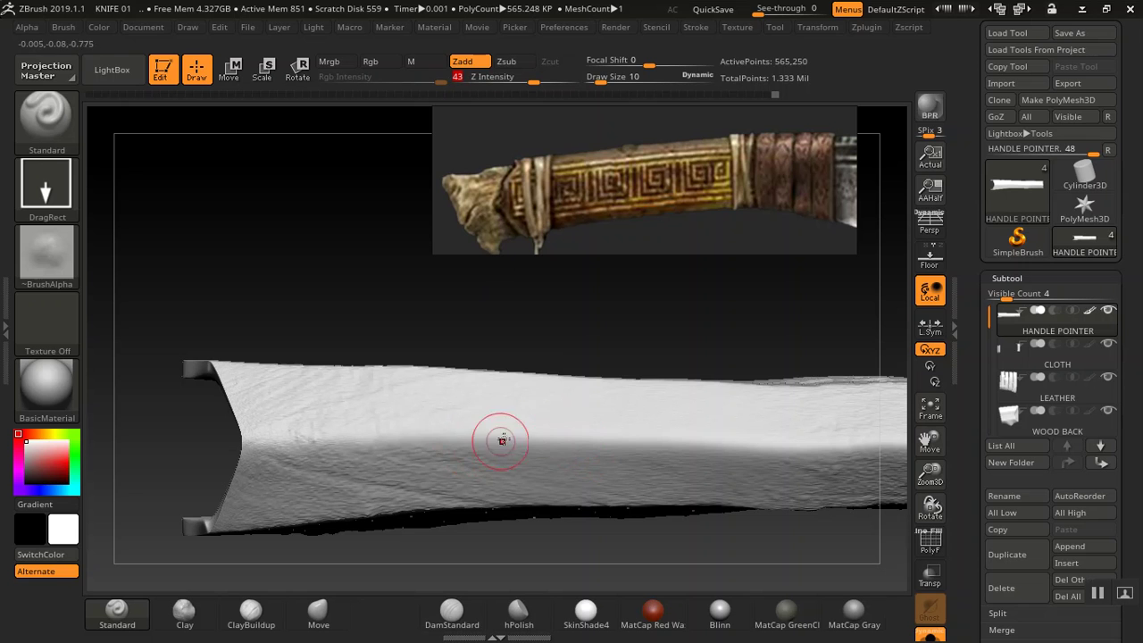
drag(613, 473, 680, 510)
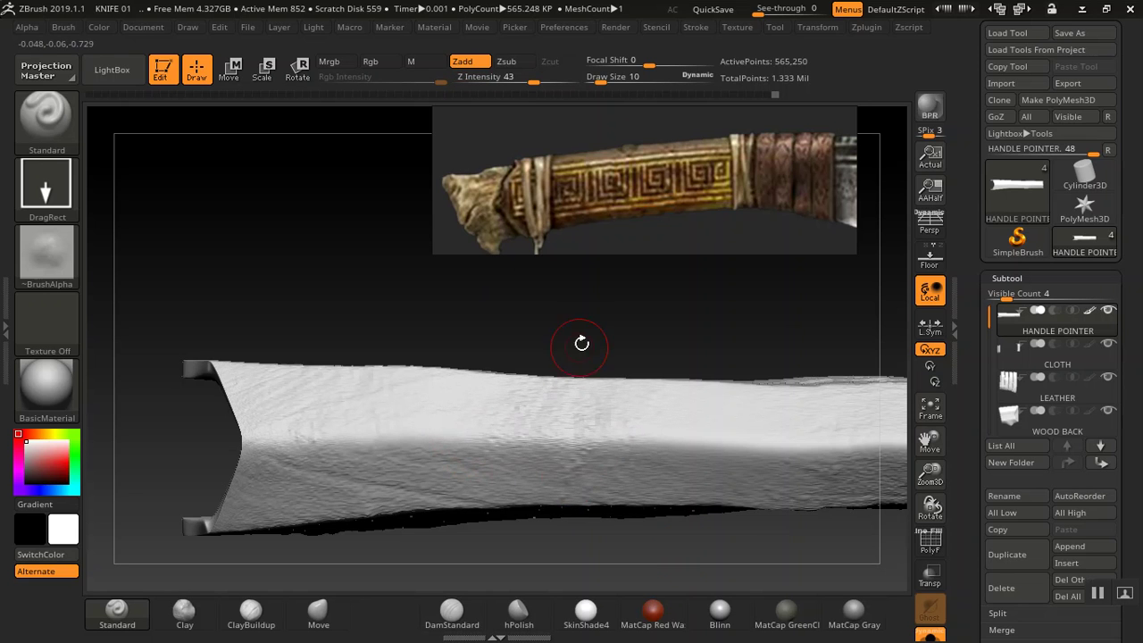
Stamp the White_Wood_05 alpha on the closed end of the narrow edge and lower the Z Intensity to 26
mouse_move(599, 358)
mouse_down()
mouse_move(721, 262)
mouse_move(334, 230)
mouse_move(59, 266)
mouse_up()
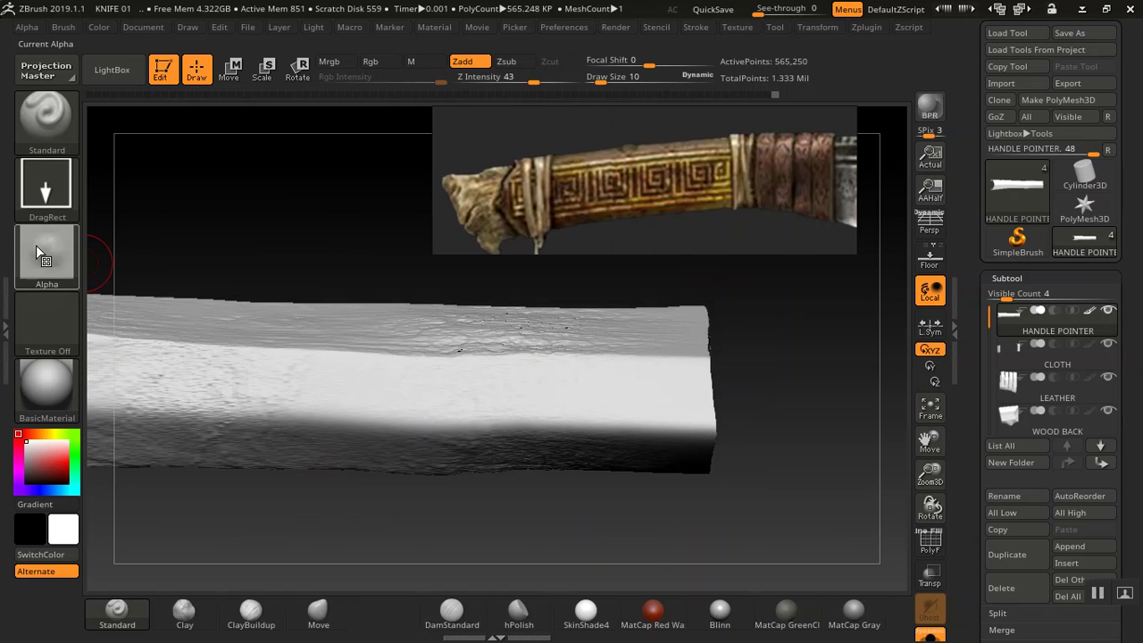
click(36, 245)
click(538, 266)
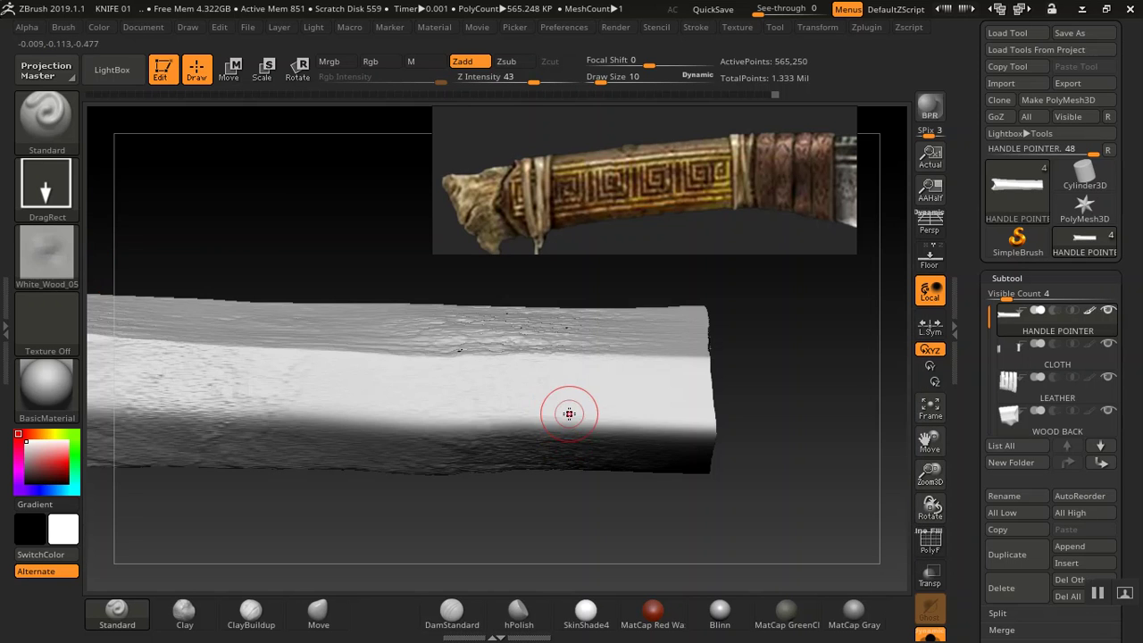
drag(796, 407, 651, 434)
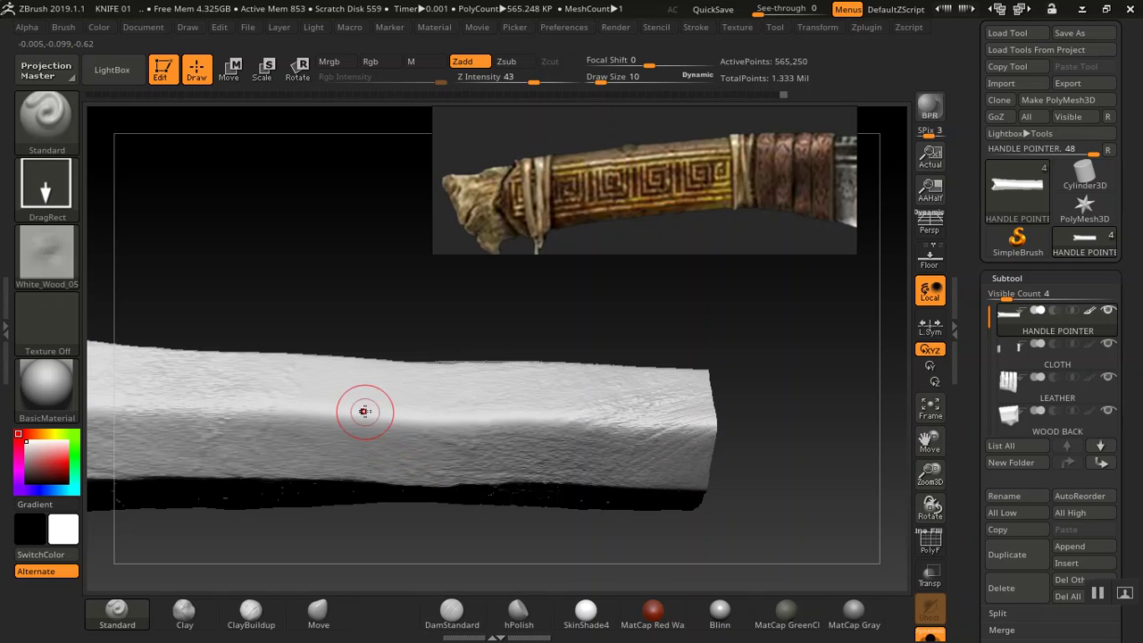
key(ctrl+z)
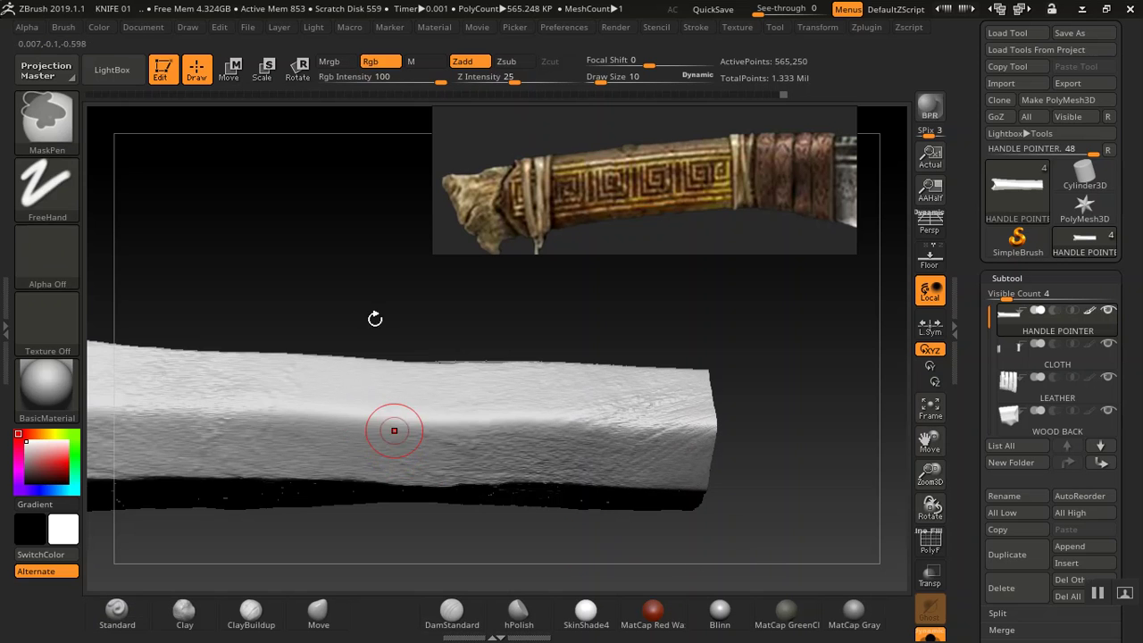
mouse_move(522, 79)
mouse_down()
mouse_move(506, 82)
mouse_move(518, 83)
mouse_up()
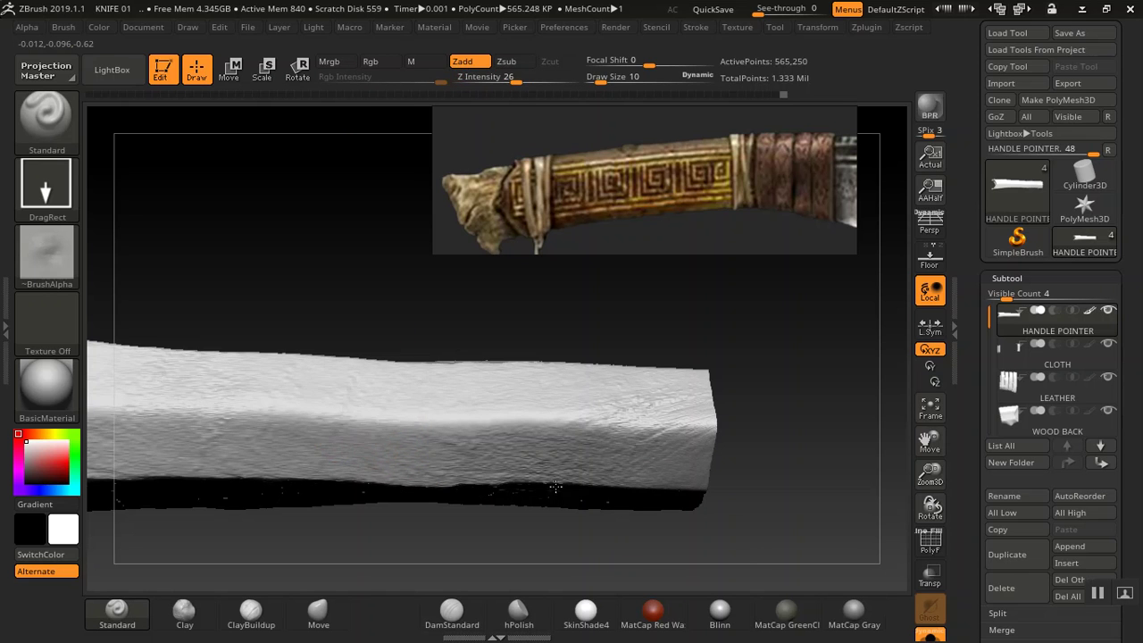
Overlay a light White_Wood_05 stamp on the handle's side face to thicken its wood grain
drag(845, 419, 716, 415)
drag(555, 508, 564, 392)
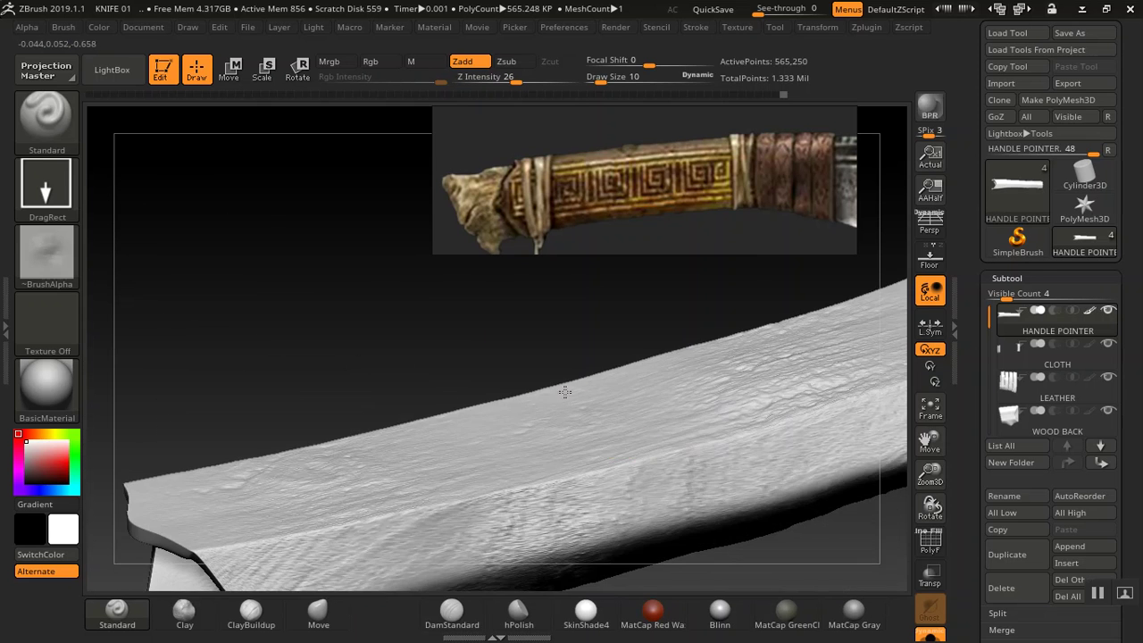
drag(524, 331, 153, 357)
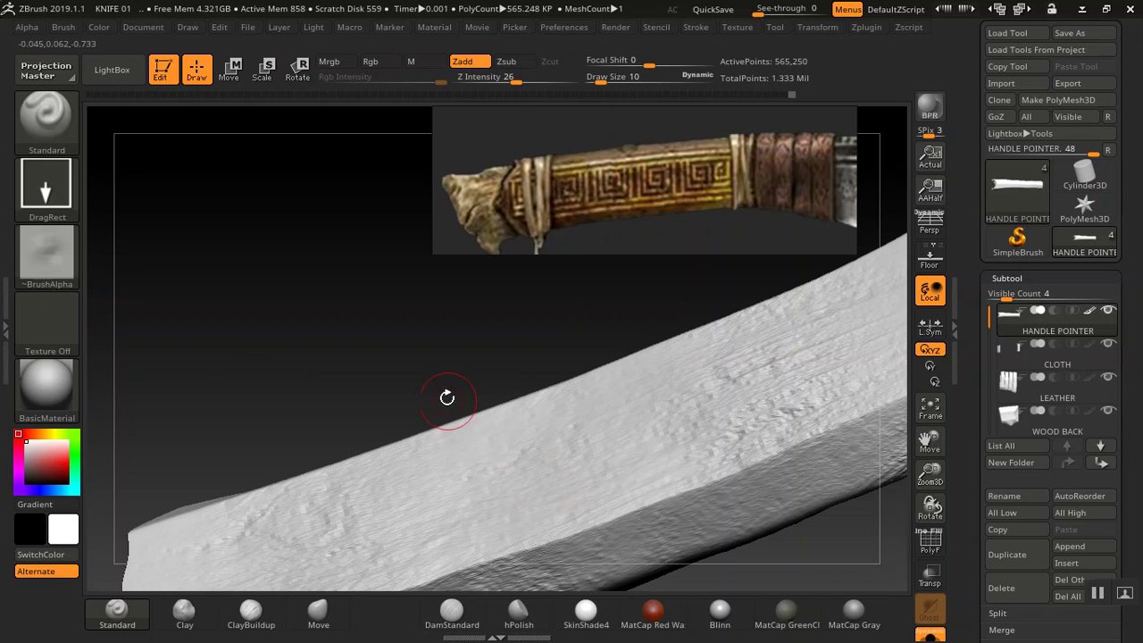
drag(383, 316, 437, 403)
alt+drag(784, 514, 498, 398)
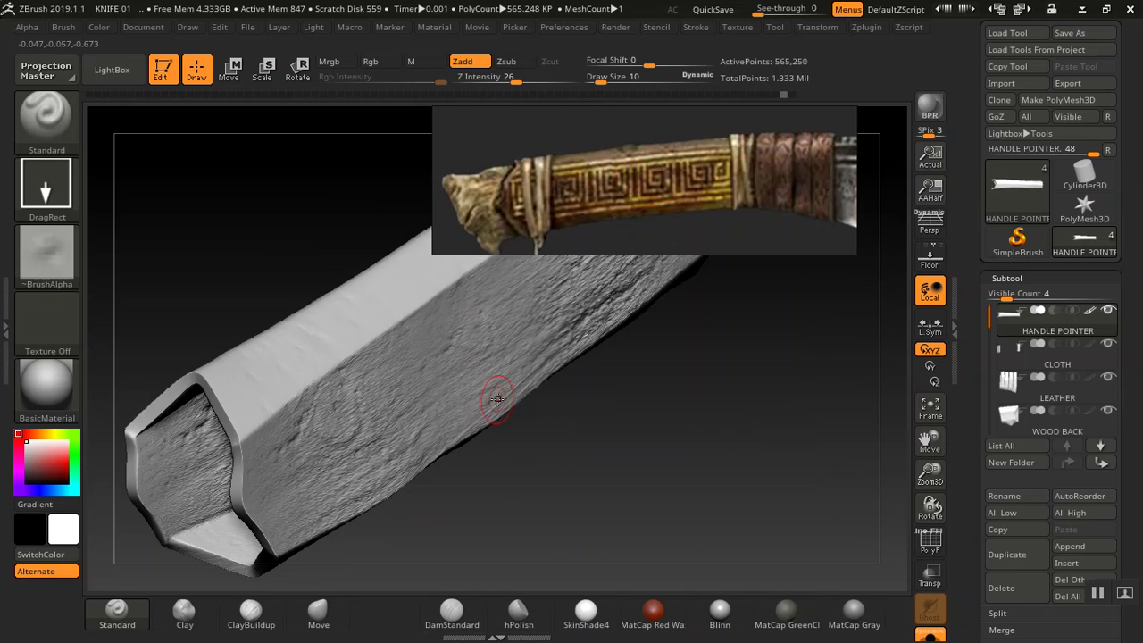
mouse_move(579, 466)
mouse_down()
mouse_move(609, 448)
mouse_move(596, 466)
mouse_move(583, 454)
mouse_up()
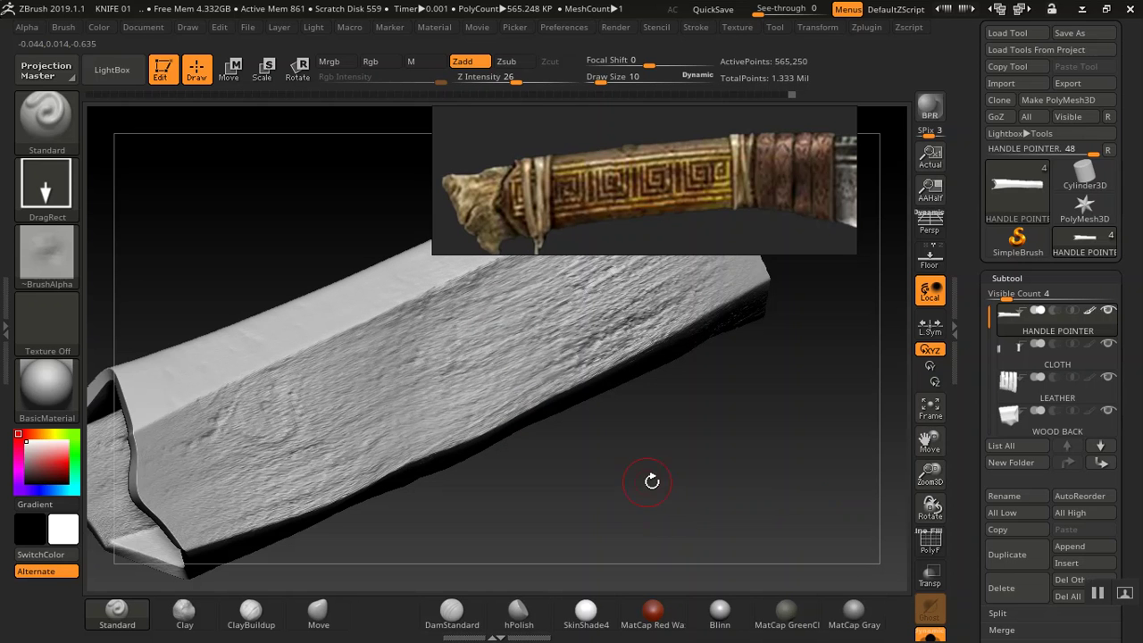
Switch to the White_Wood_02 alpha for texturing the handle's opposite narrow edge
drag(665, 463, 363, 450)
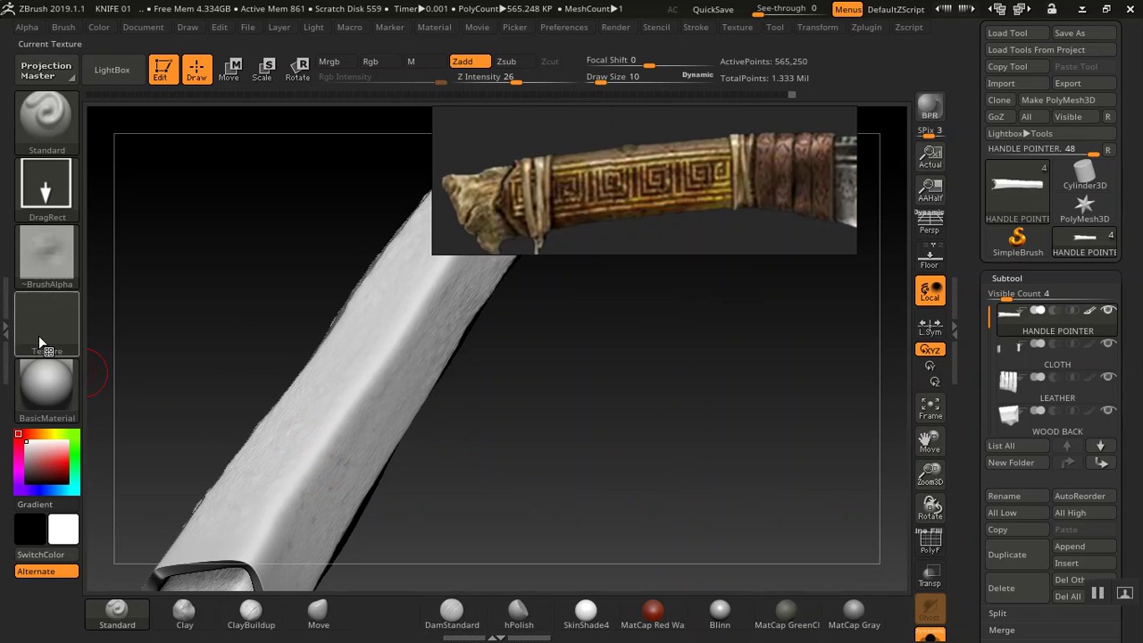
click(35, 248)
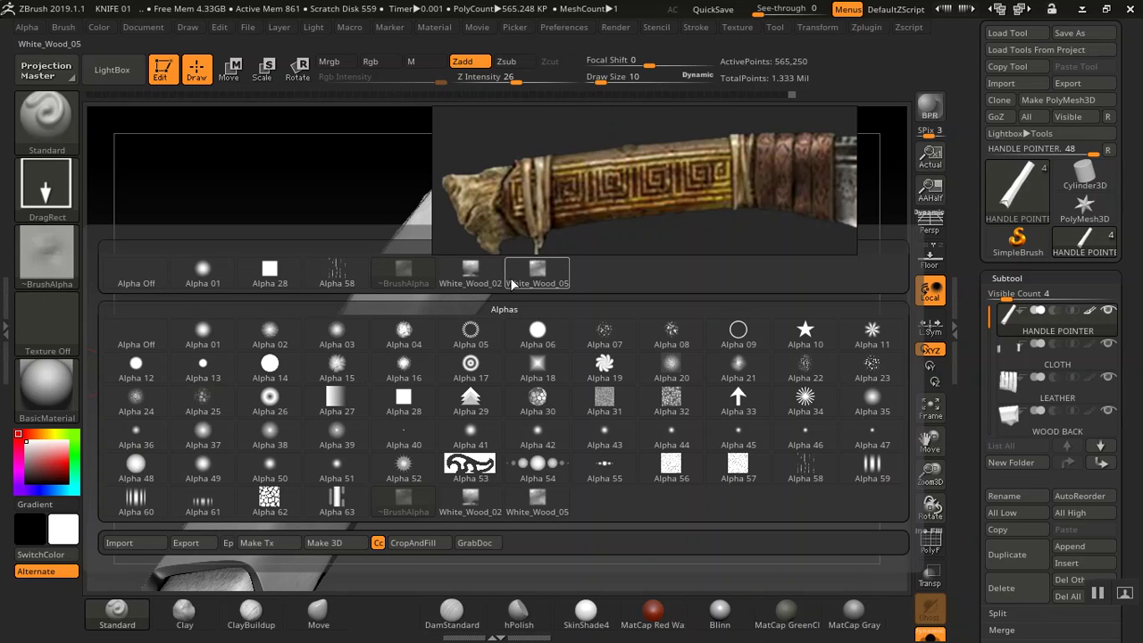
click(470, 272)
alt+drag(501, 500, 321, 357)
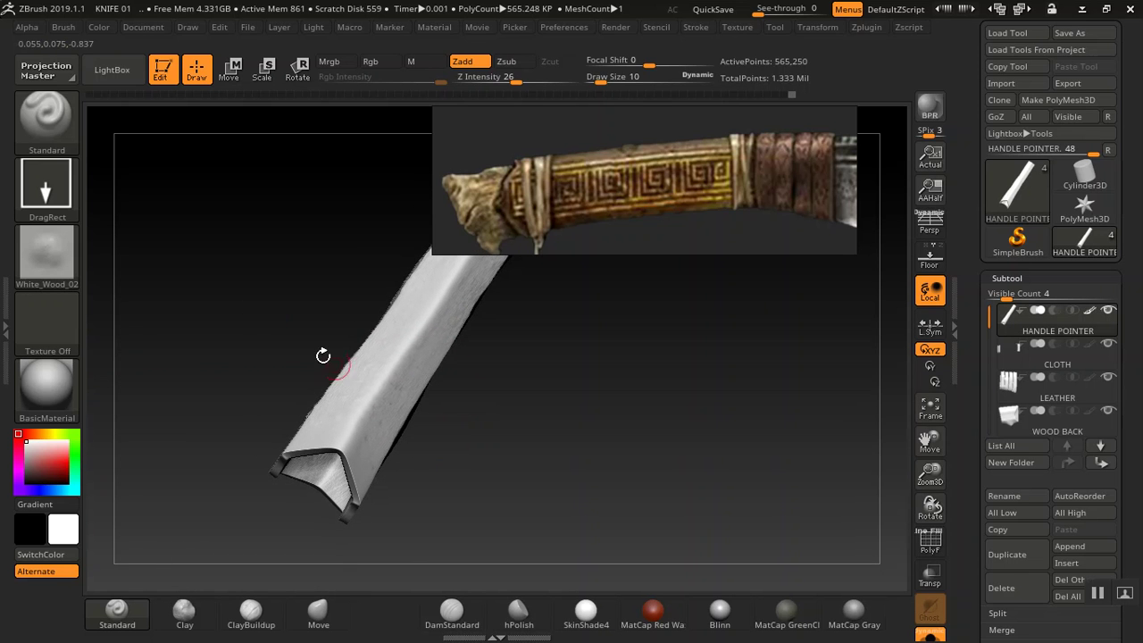
Browse the LightBox alpha library and its NPR folder, moving the reference image out of the way
click(111, 70)
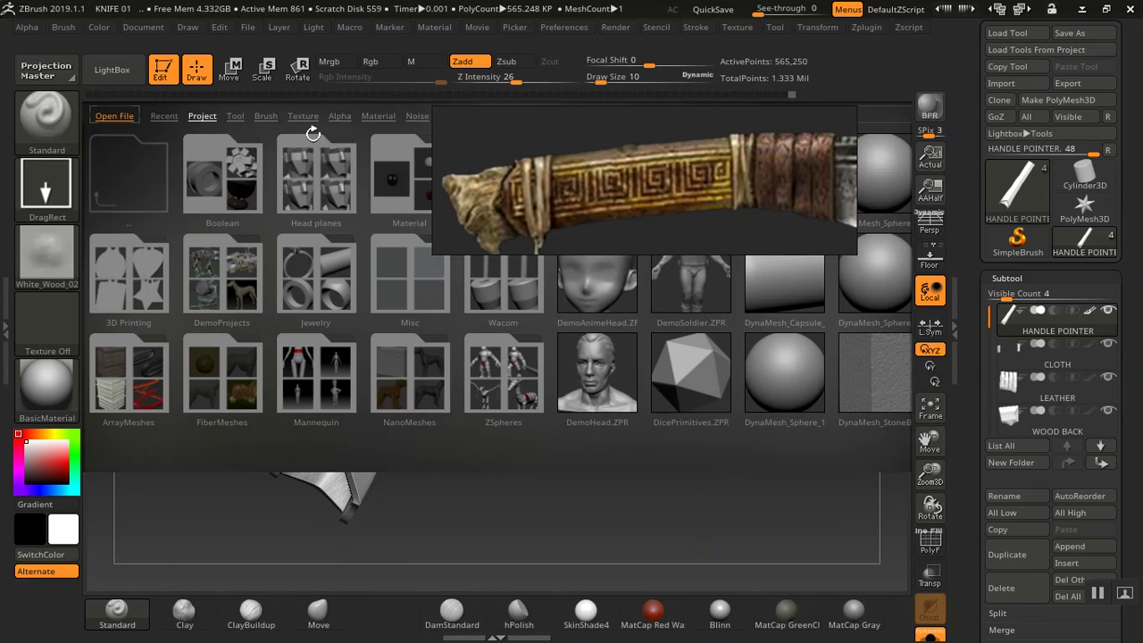
click(338, 120)
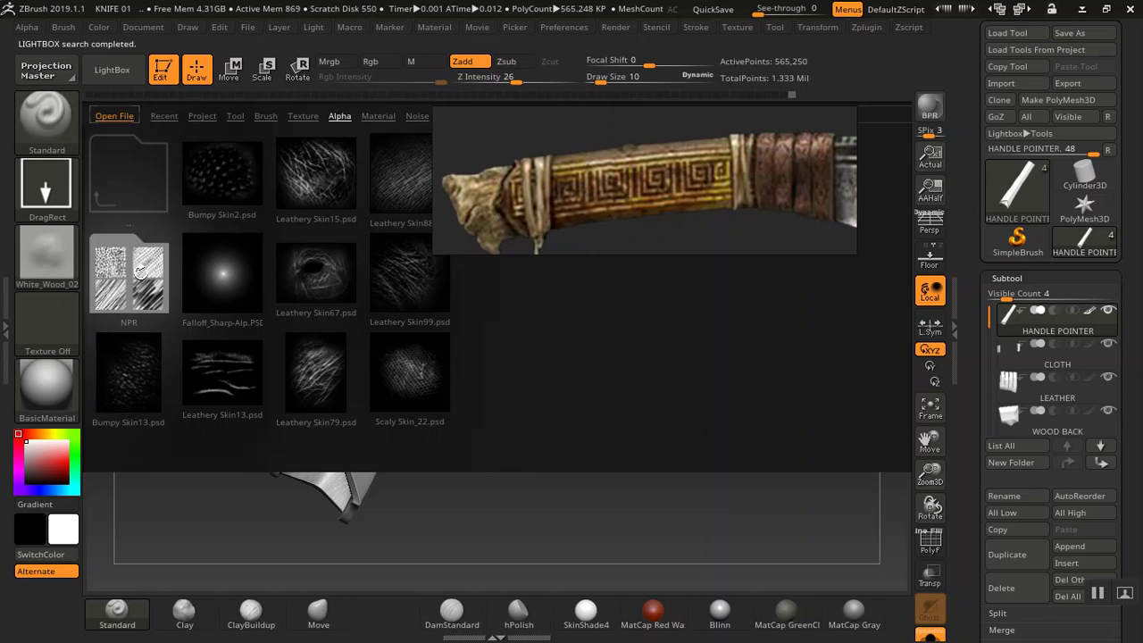
drag(591, 190, 911, 225)
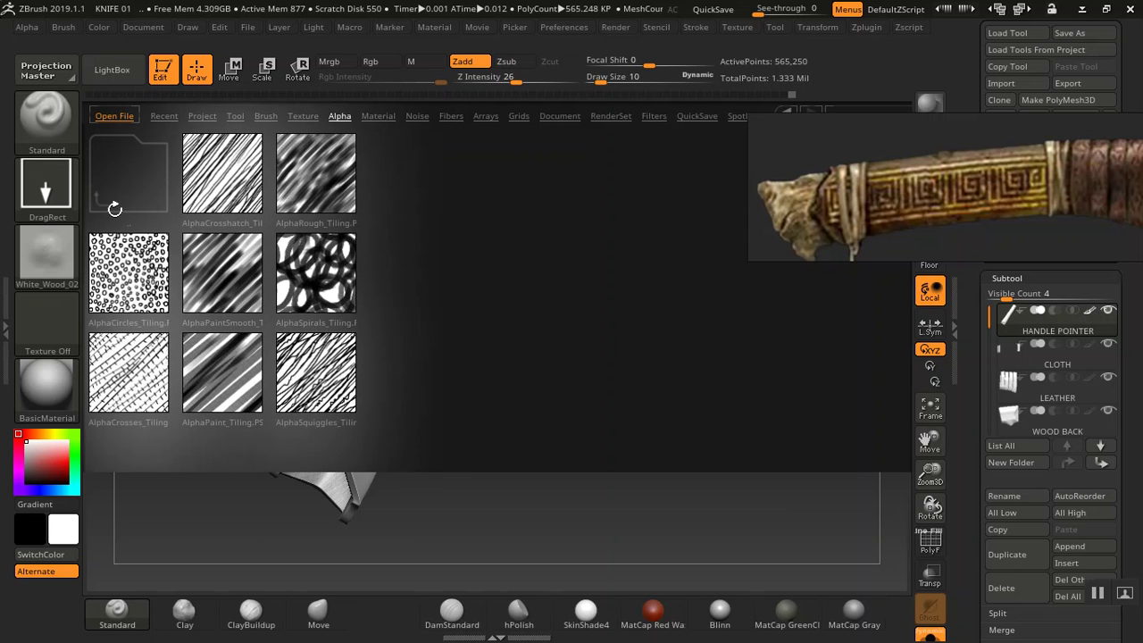
click(103, 71)
Raise the Z Intensity to 41 and stamp White_Wood_02 on the opposite narrow edge at the open end and farther along
mouse_move(537, 390)
alt+mouse_down()
mouse_move(550, 439)
mouse_move(563, 441)
mouse_move(548, 452)
mouse_move(629, 384)
mouse_move(327, 437)
alt+mouse_up()
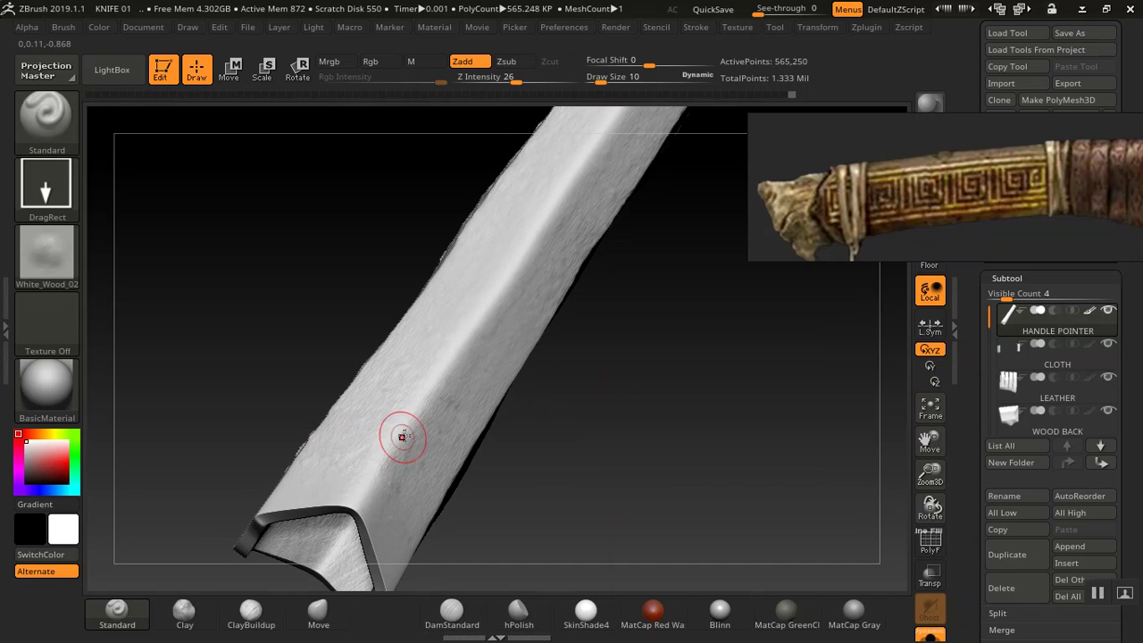
key(ctrl+z)
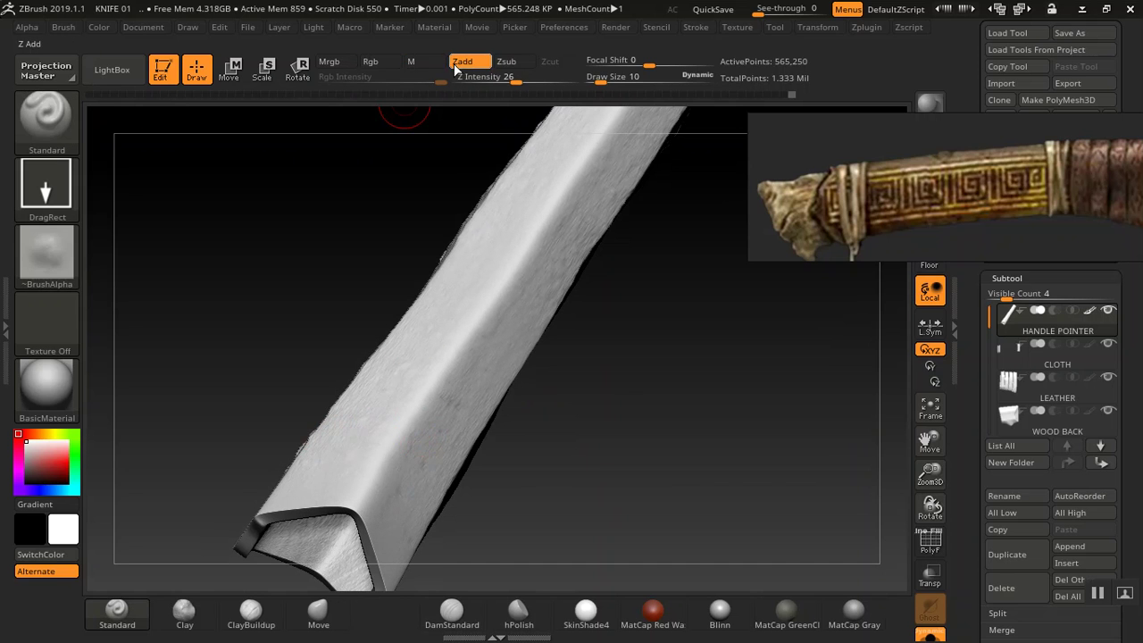
drag(515, 81, 530, 80)
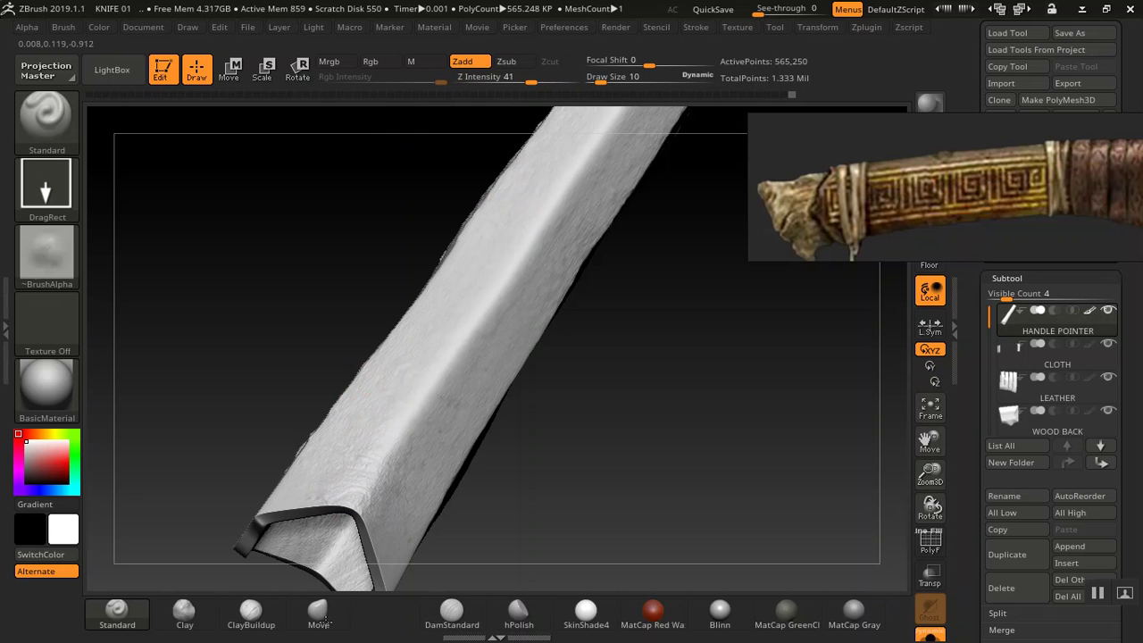
alt+drag(580, 435, 506, 529)
drag(415, 410, 334, 568)
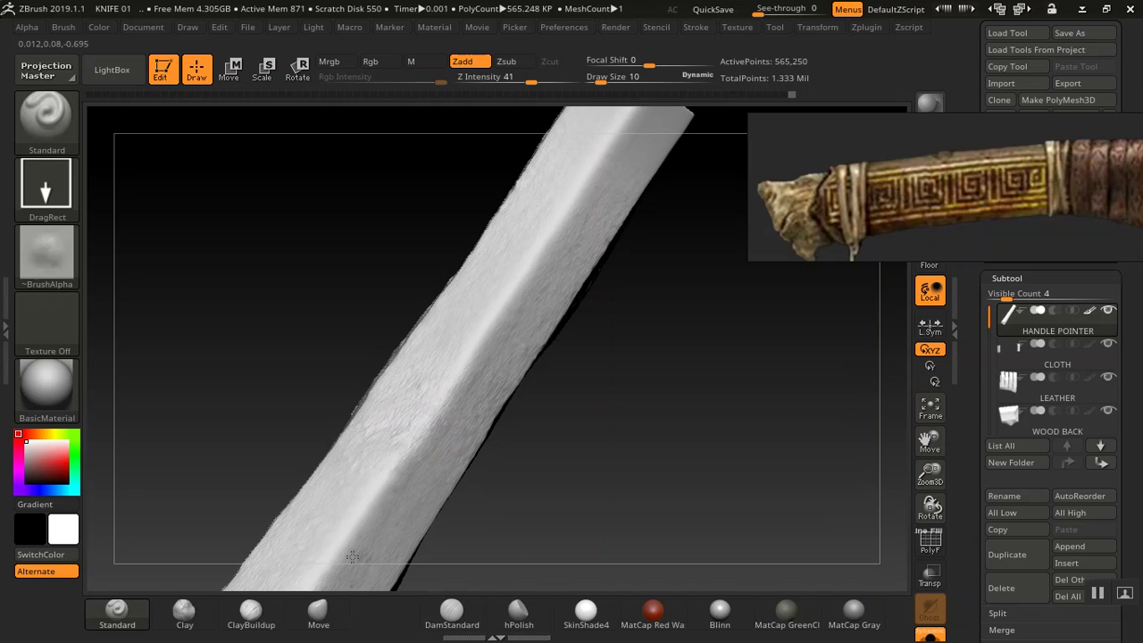
Stamp White_Wood_02 over the smooth closed end of the same narrow edge
mouse_move(576, 479)
mouse_down()
mouse_move(569, 466)
mouse_move(547, 475)
mouse_move(630, 388)
mouse_move(496, 284)
mouse_move(528, 333)
mouse_up()
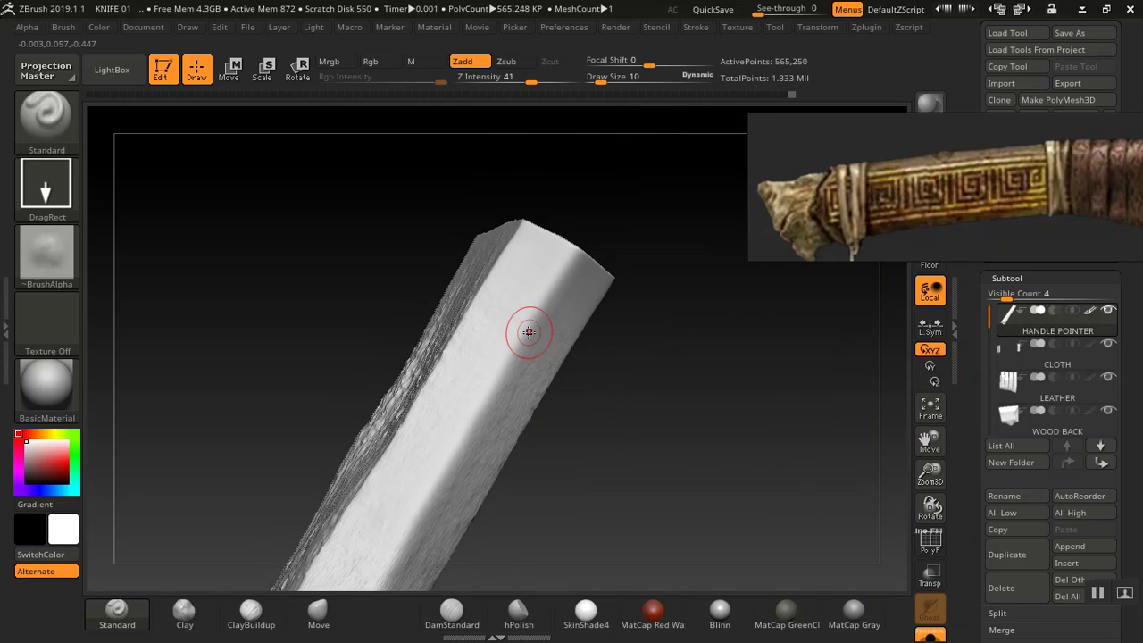
drag(461, 457, 440, 543)
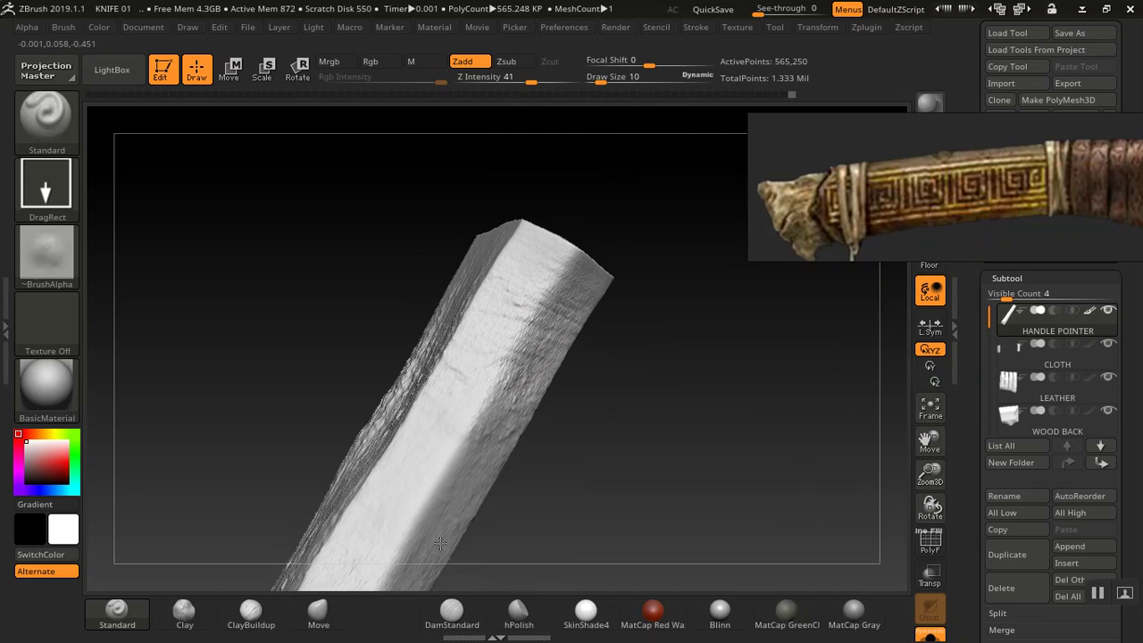
mouse_move(631, 411)
mouse_down()
mouse_move(618, 237)
mouse_move(614, 332)
mouse_up()
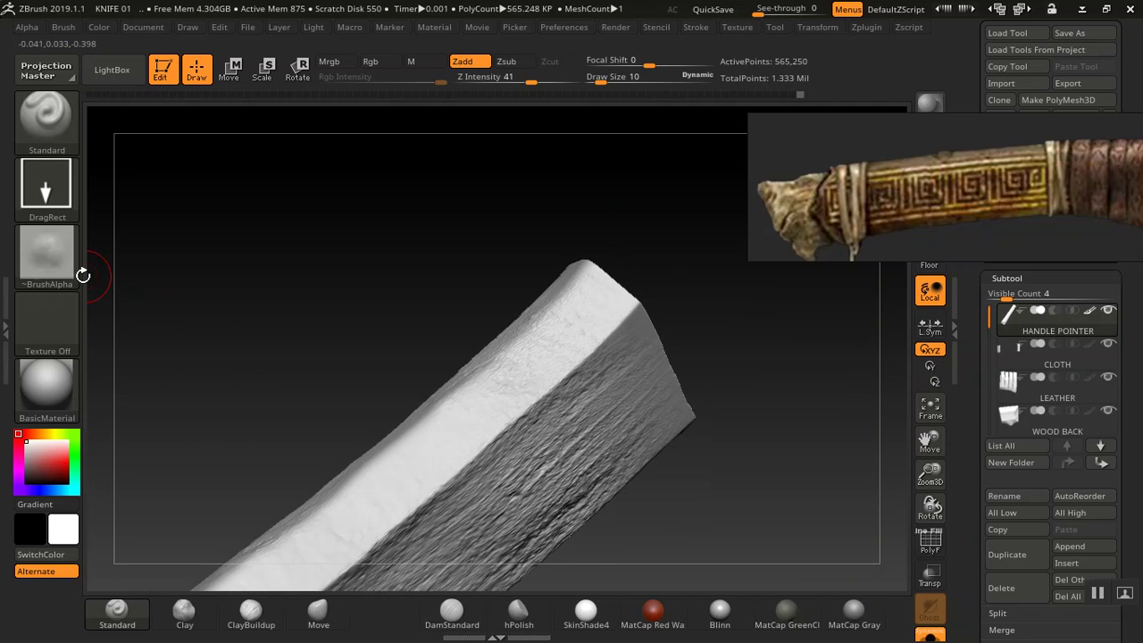
Switch to the White_Wood_05 alpha and stamp the smooth gaps left between the wood stamps on the narrow edge
click(59, 265)
click(527, 282)
mouse_move(423, 331)
mouse_down()
mouse_move(397, 295)
mouse_move(365, 128)
mouse_up()
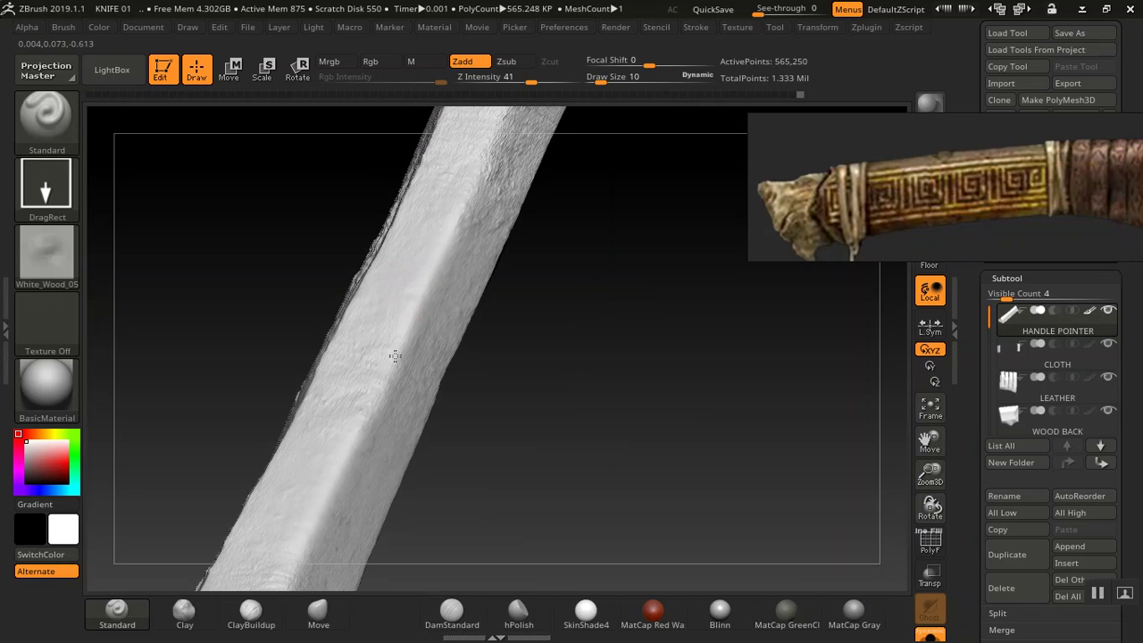
mouse_move(410, 467)
mouse_down()
mouse_move(505, 408)
mouse_move(446, 374)
mouse_up()
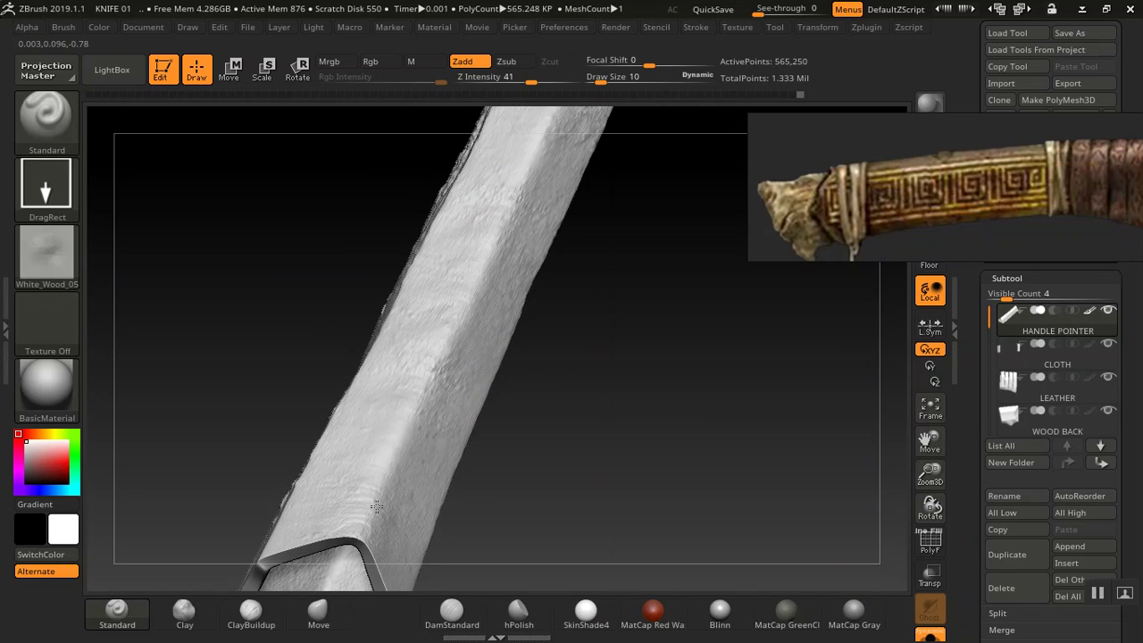
Touch up the narrow edge near the open end and the adjoining side face with the White_Wood_05 alpha
drag(372, 527, 373, 521)
key(ctrl+z)
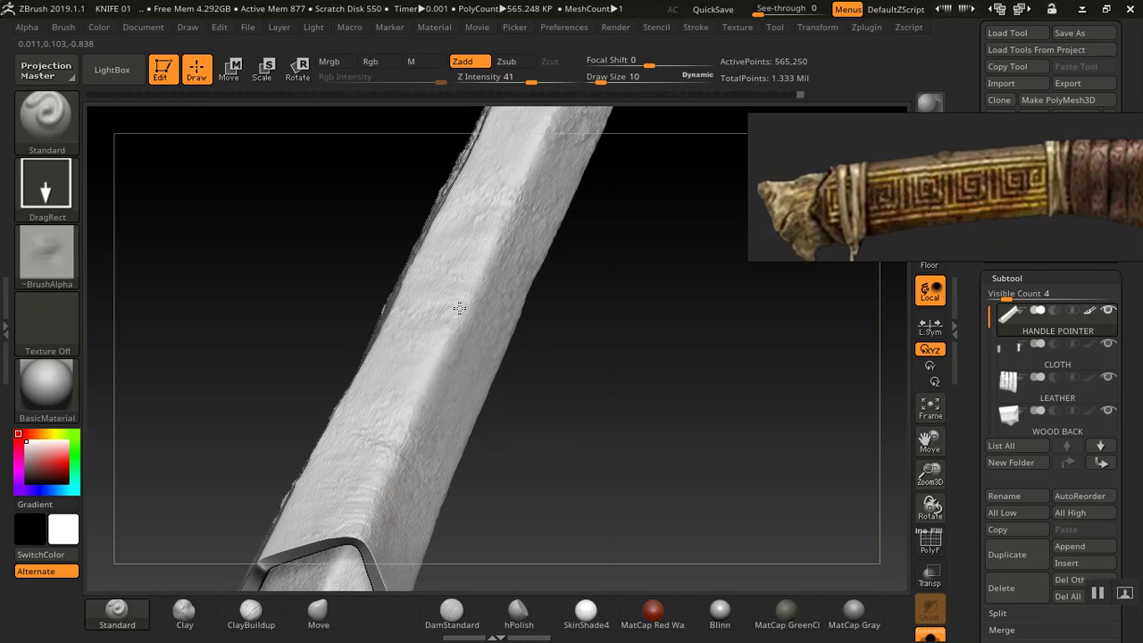
mouse_move(732, 411)
mouse_down()
mouse_move(705, 295)
mouse_move(653, 214)
mouse_move(684, 296)
mouse_move(642, 195)
mouse_move(603, 402)
mouse_move(595, 337)
mouse_move(585, 356)
mouse_up()
mouse_move(594, 546)
mouse_down()
mouse_move(451, 404)
mouse_move(580, 469)
mouse_move(561, 500)
mouse_move(509, 464)
mouse_move(521, 533)
mouse_move(510, 498)
mouse_move(670, 405)
mouse_move(596, 465)
mouse_move(626, 402)
mouse_move(773, 316)
mouse_up()
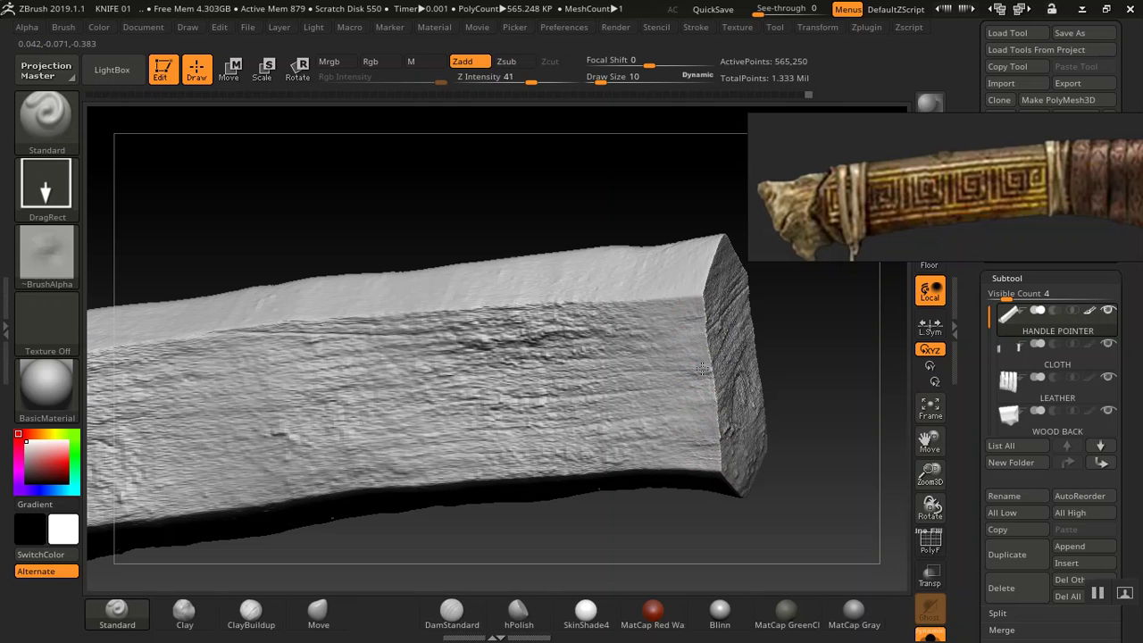
drag(613, 502, 342, 494)
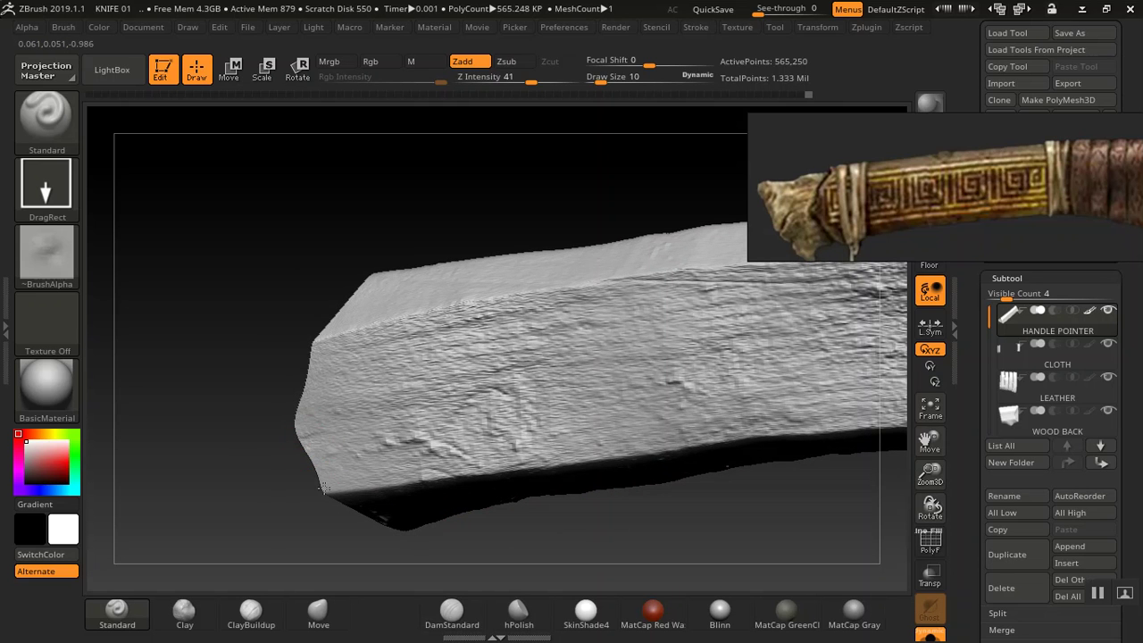
click(335, 490)
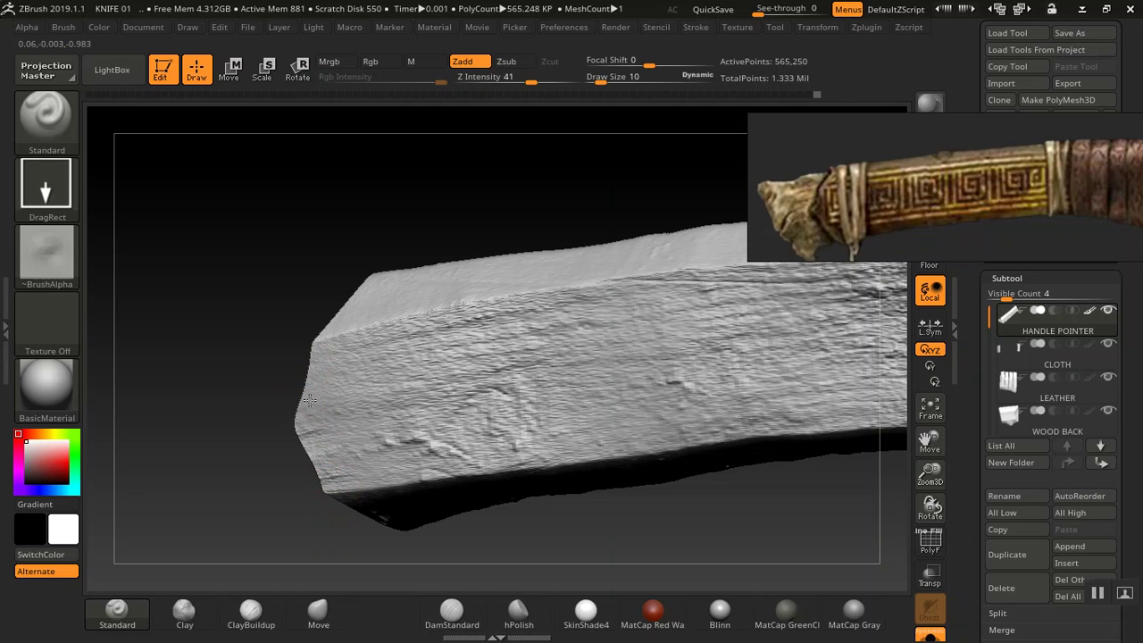
mouse_move(250, 477)
mouse_down()
mouse_move(330, 457)
mouse_move(443, 490)
mouse_move(798, 357)
mouse_move(800, 406)
mouse_move(671, 496)
mouse_move(616, 505)
mouse_move(586, 413)
mouse_move(592, 464)
mouse_up()
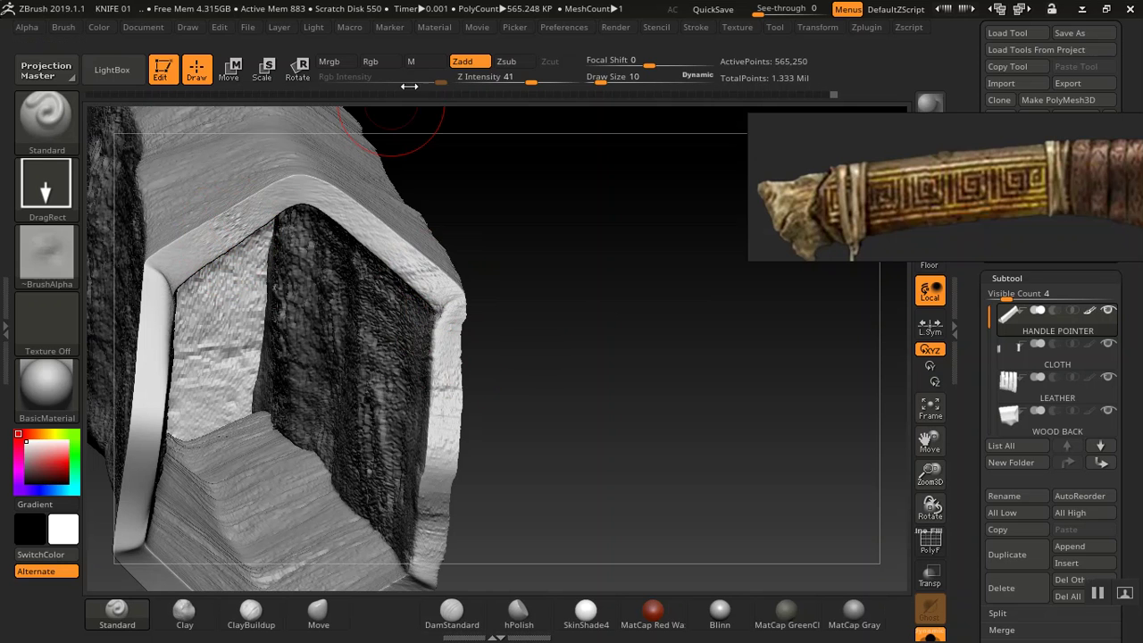
Raise the Z Intensity to 49 and stamp White_Wood_05 on the smooth upper and side segments of the open end's rim
drag(526, 81, 538, 82)
mouse_move(300, 191)
mouse_down()
mouse_move(262, 227)
mouse_move(261, 258)
mouse_up()
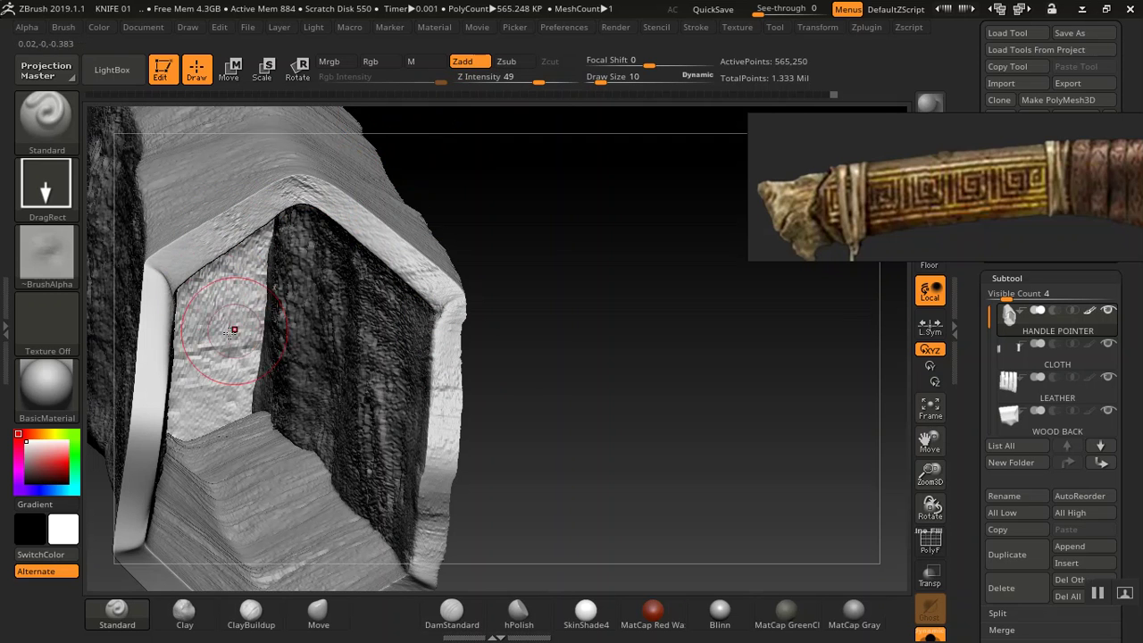
mouse_move(564, 334)
mouse_down()
mouse_move(594, 324)
mouse_move(247, 313)
mouse_up()
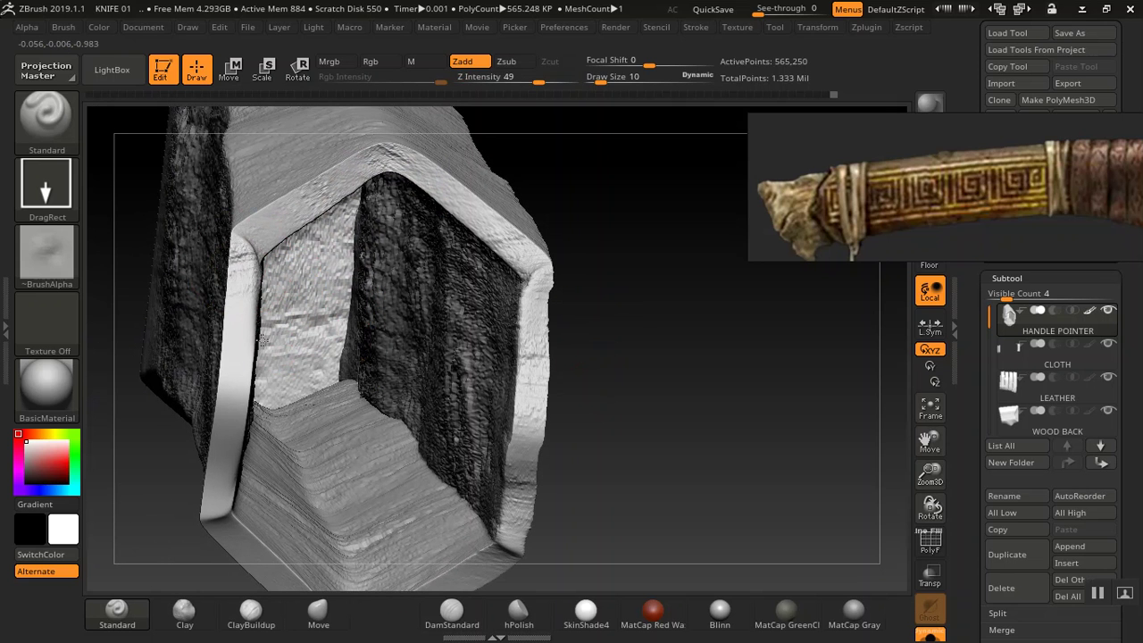
drag(291, 346, 298, 336)
drag(233, 369, 240, 399)
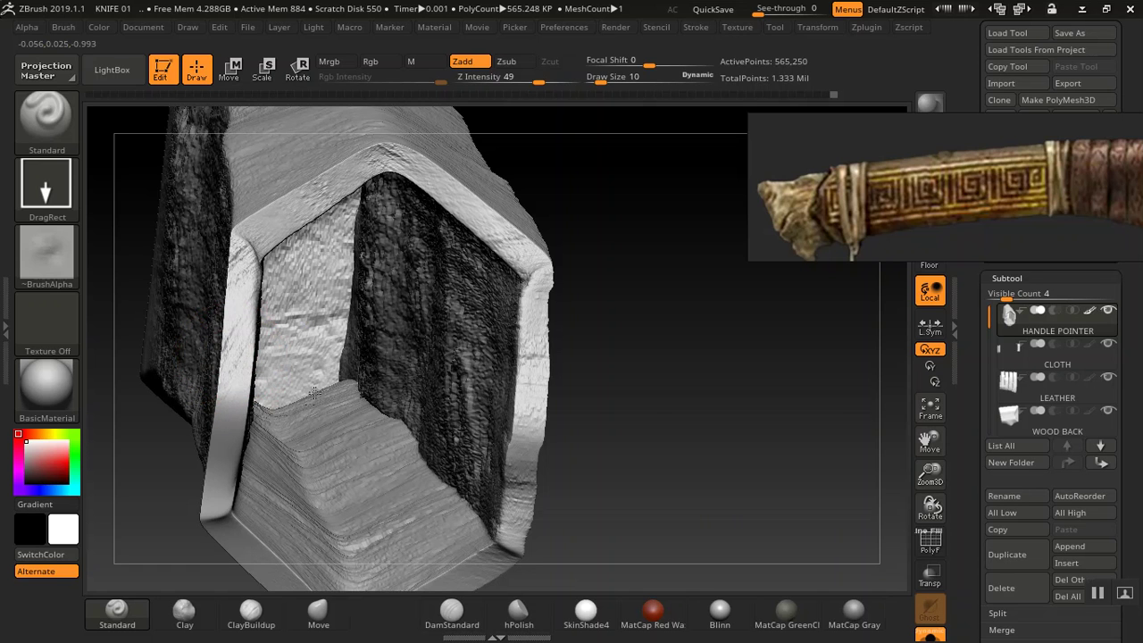
drag(642, 398, 685, 347)
alt+drag(614, 367, 702, 327)
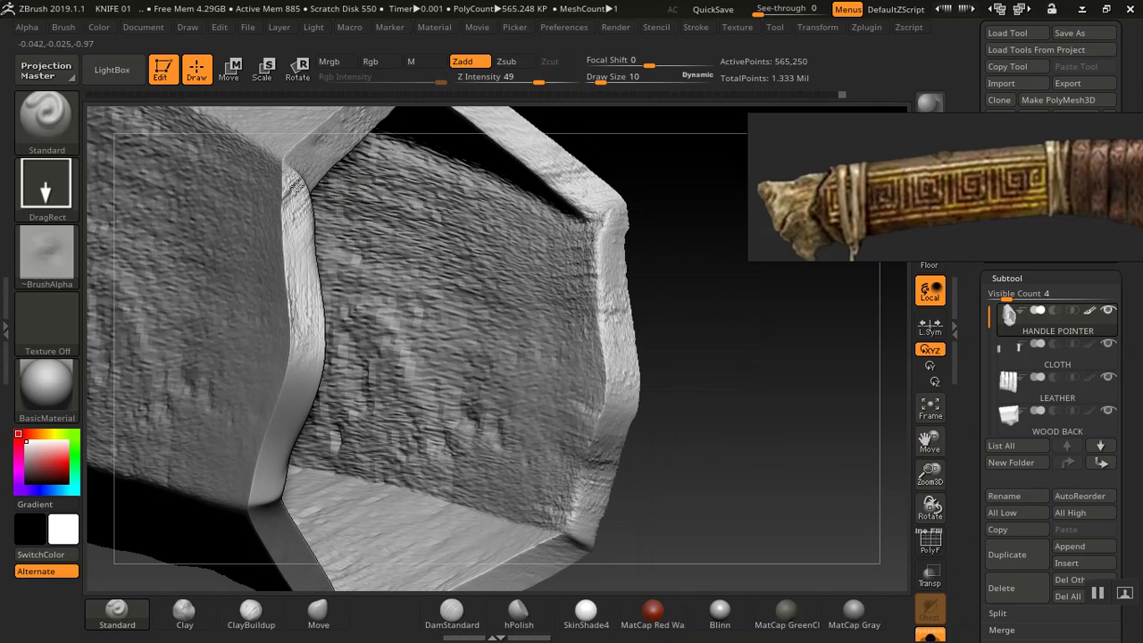
drag(292, 412, 283, 560)
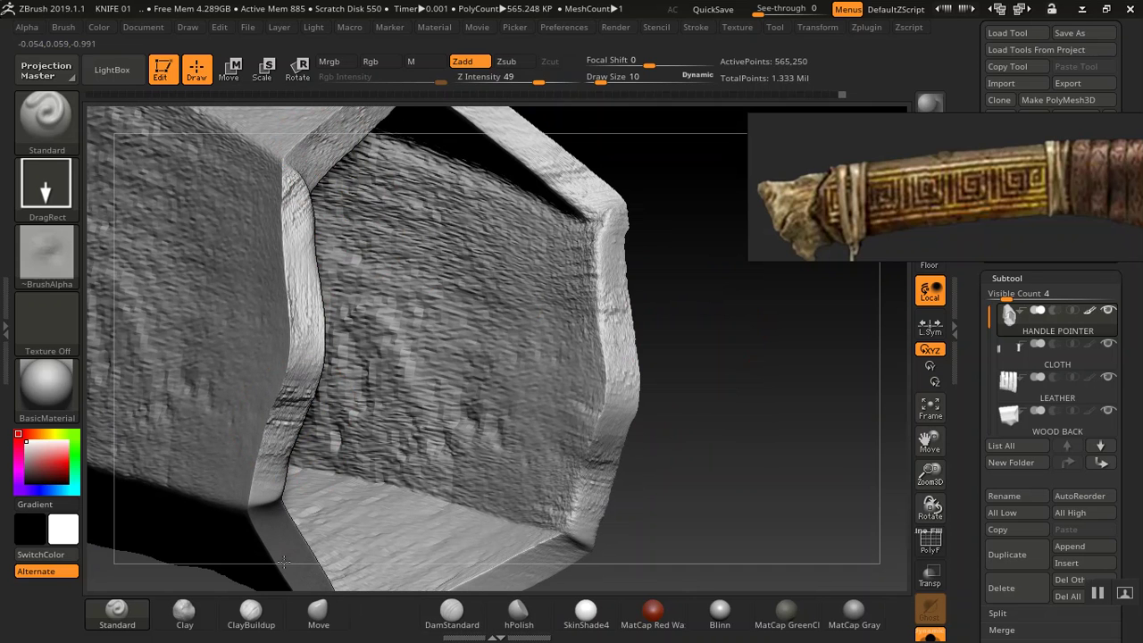
Switch to the White_Wood_02 alpha and stamp the smooth lower segments of the open end's rim
click(60, 281)
mouse_move(514, 285)
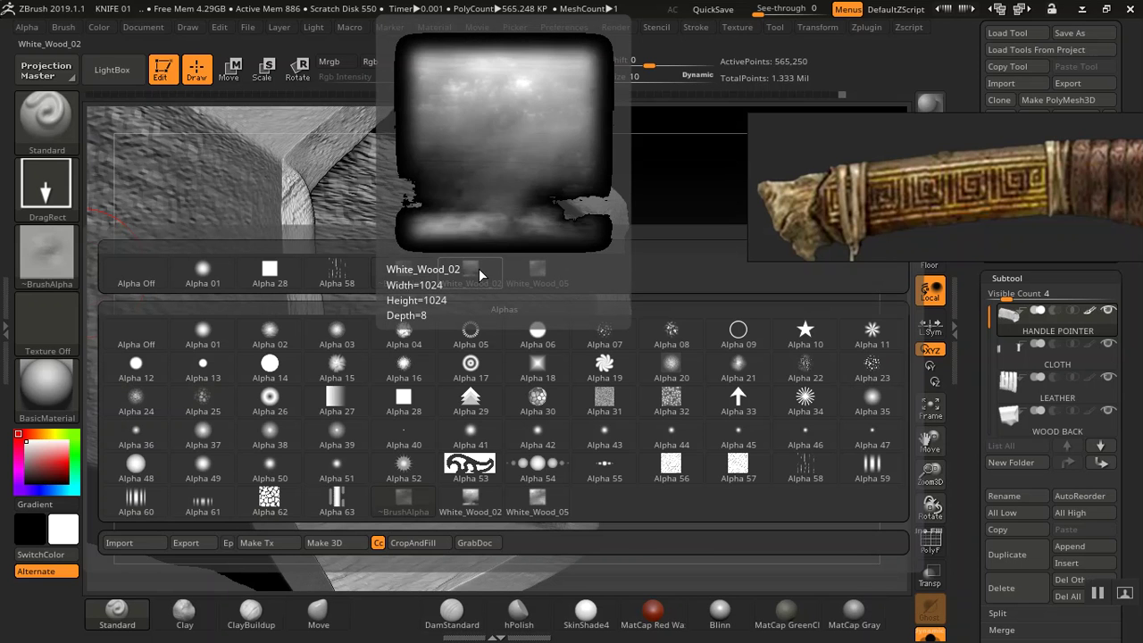
click(477, 268)
drag(797, 479, 817, 303)
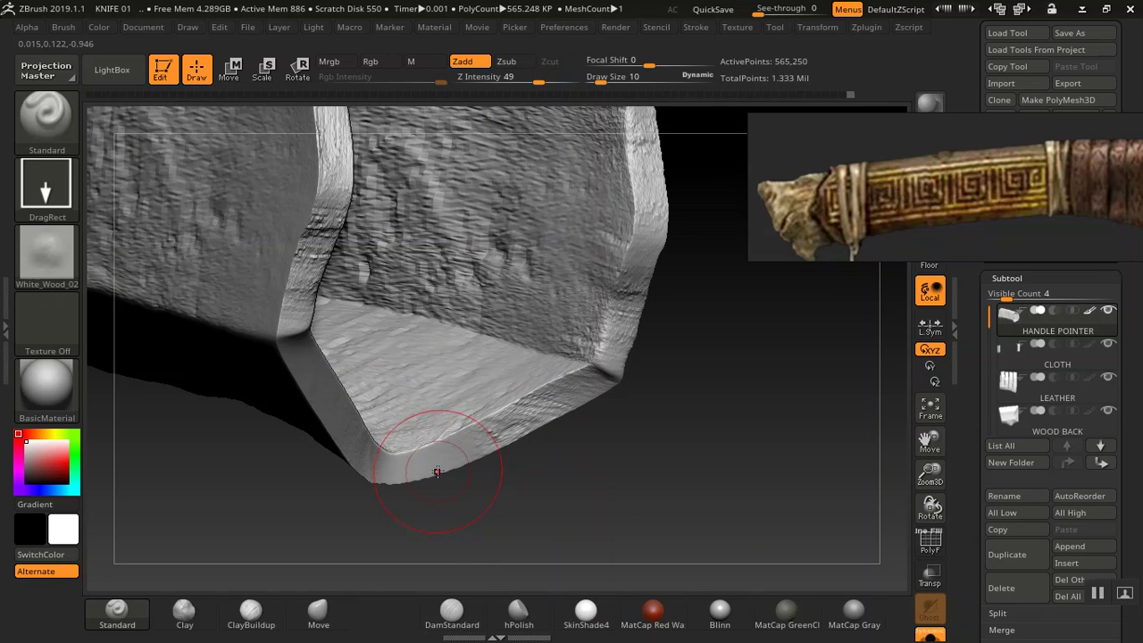
mouse_move(383, 488)
mouse_down()
mouse_move(363, 484)
mouse_move(344, 423)
mouse_move(299, 373)
mouse_move(291, 342)
mouse_up()
mouse_move(474, 505)
mouse_down()
mouse_move(295, 350)
mouse_move(335, 413)
mouse_move(284, 314)
mouse_move(345, 459)
mouse_move(399, 500)
mouse_move(379, 477)
mouse_move(486, 470)
mouse_up()
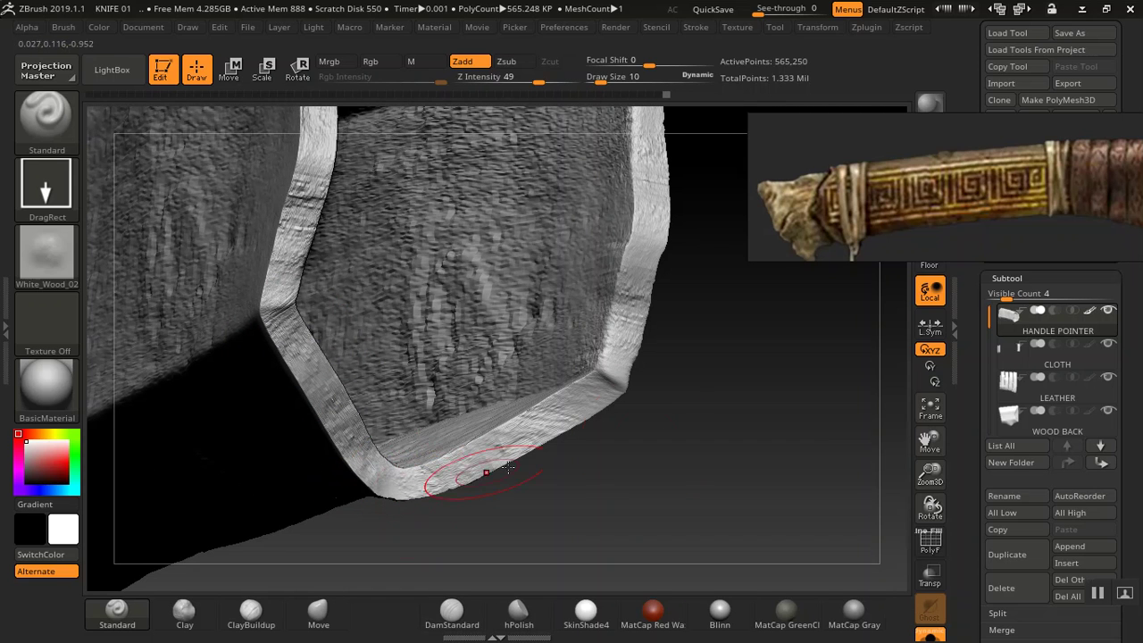
Stamp White_Wood_02 over the smooth upper corner of the side face at the handle's closed end
drag(756, 462, 716, 364)
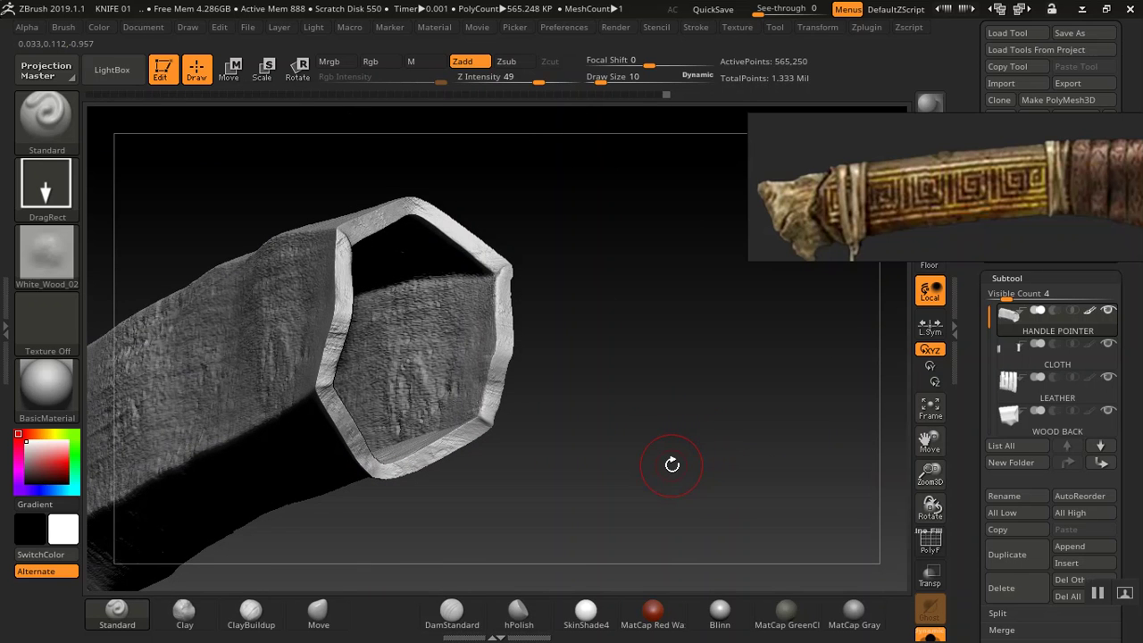
drag(675, 461, 742, 396)
drag(641, 410, 573, 438)
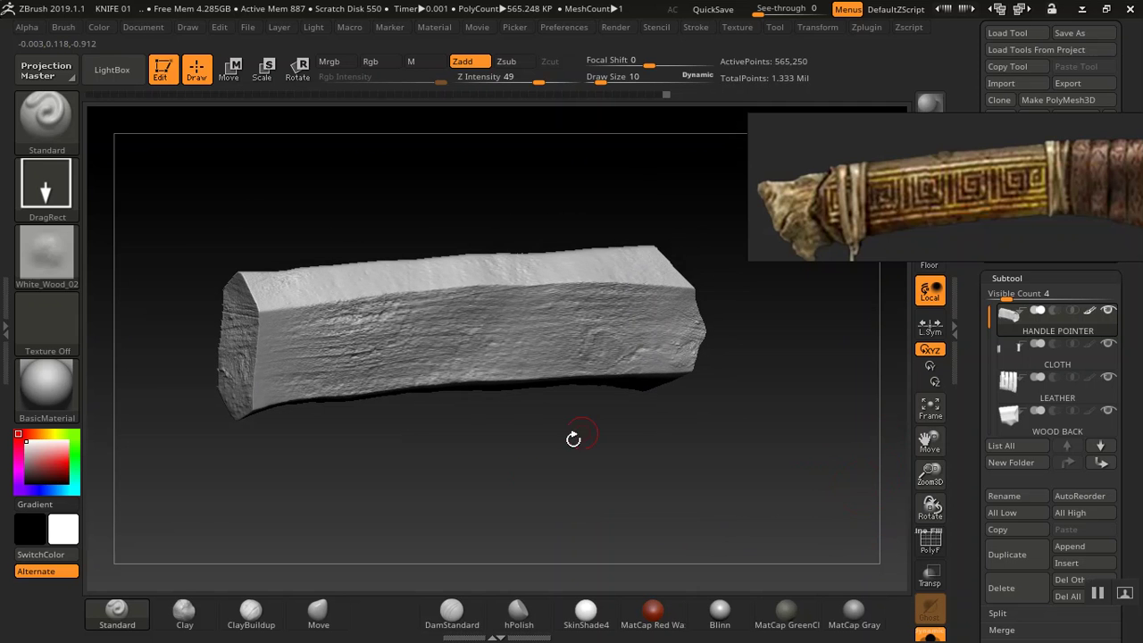
alt+drag(485, 493, 600, 335)
mouse_move(434, 212)
mouse_down()
mouse_move(320, 384)
mouse_move(364, 417)
mouse_up()
drag(352, 339, 402, 275)
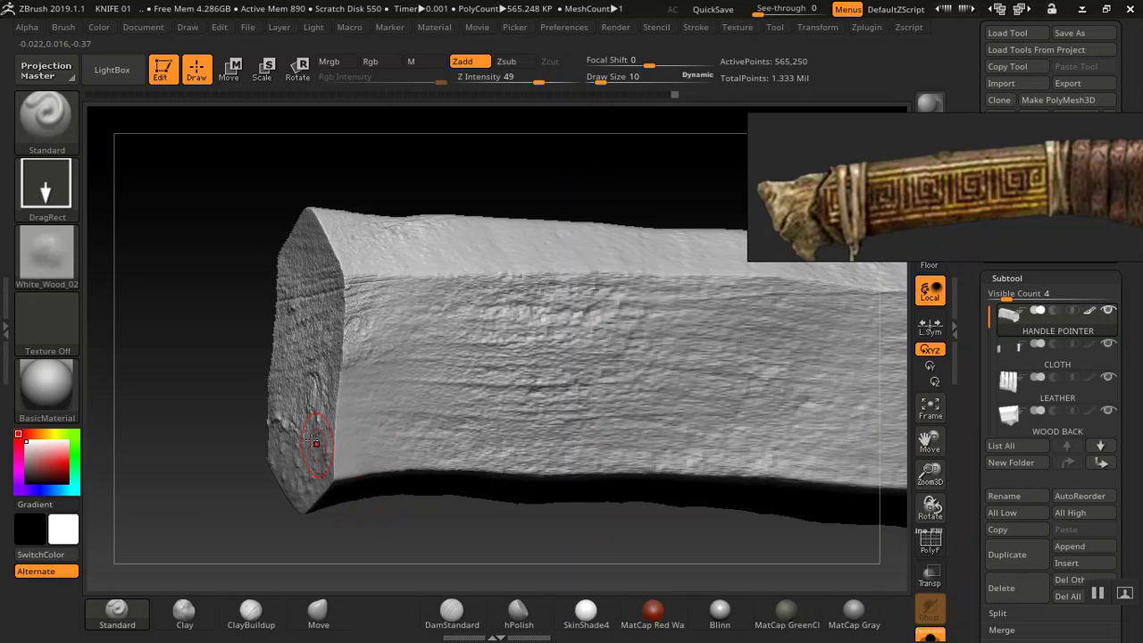
Switch to the White_Wood_05 alpha and stamp the remaining smooth patches of the side face around the closed end
click(46, 254)
click(537, 273)
drag(372, 419, 362, 531)
drag(339, 446, 411, 373)
drag(478, 574, 486, 508)
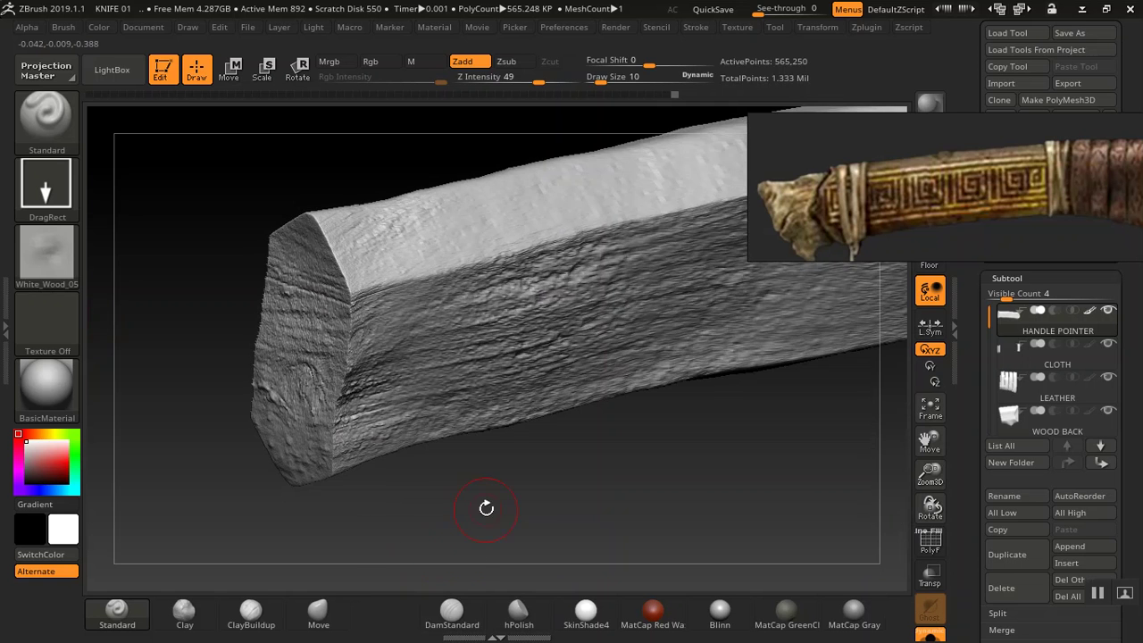
drag(483, 554, 388, 465)
alt+drag(498, 345, 576, 242)
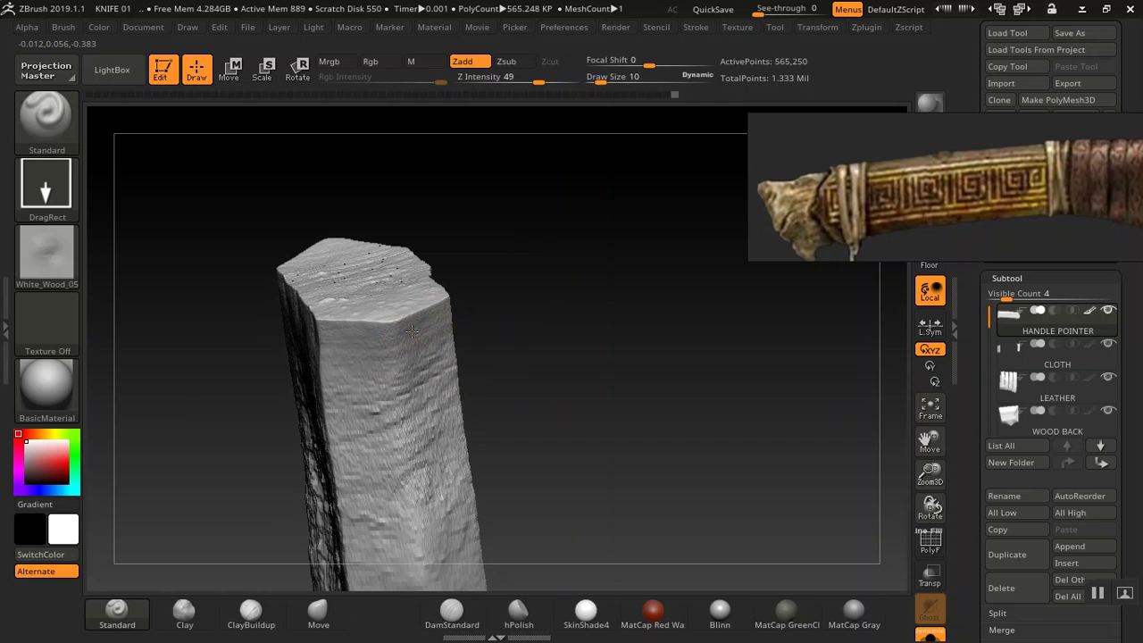
drag(706, 426, 707, 491)
mouse_move(718, 452)
mouse_down()
mouse_move(767, 316)
mouse_move(760, 306)
mouse_move(720, 339)
mouse_up()
Save the project as KNIFE 01 in the KNIFE SERIES > KNIFE 01 folder, replacing the existing file
key(ctrl)
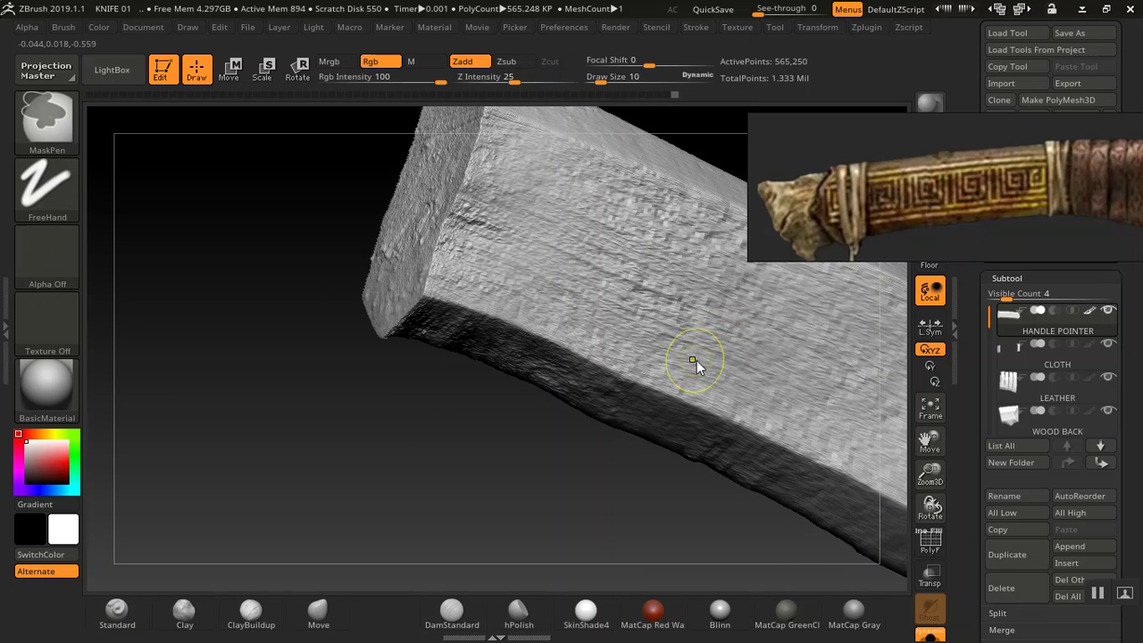
key(ctrl+s)
drag(721, 107, 398, 98)
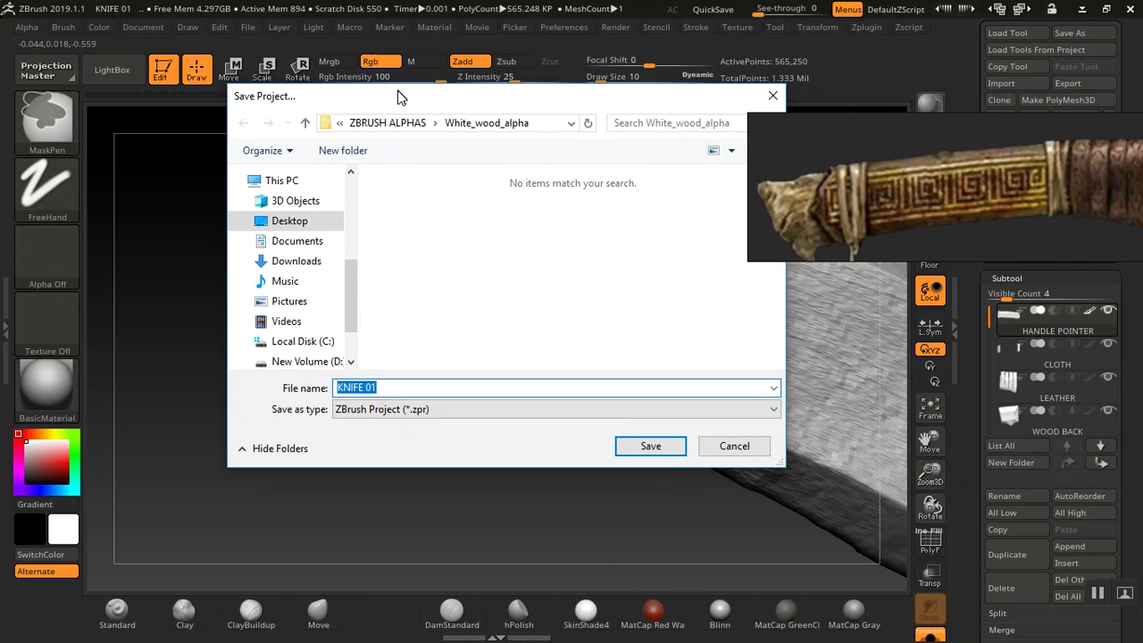
click(312, 248)
double_click(482, 250)
double_click(433, 246)
click(442, 206)
double_click(464, 204)
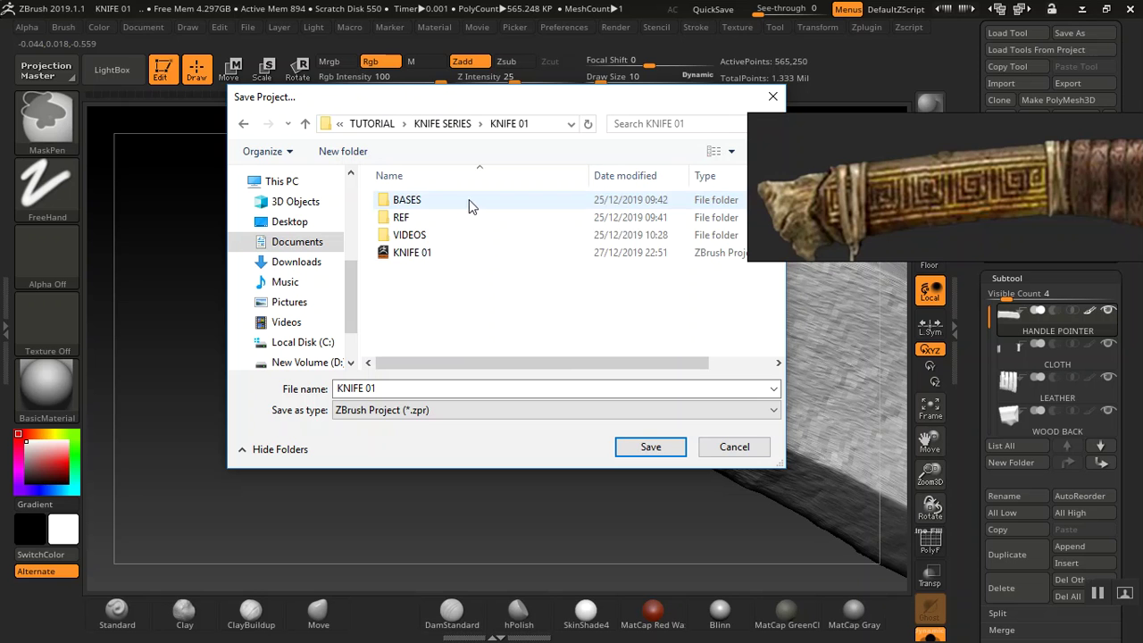
click(492, 253)
click(645, 448)
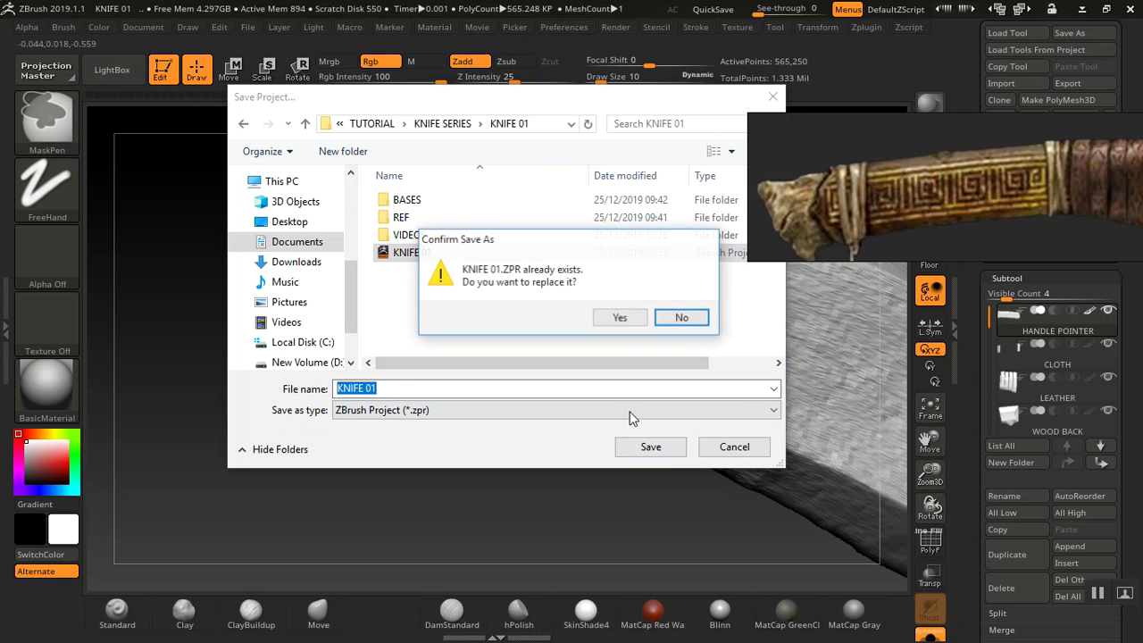
click(619, 318)
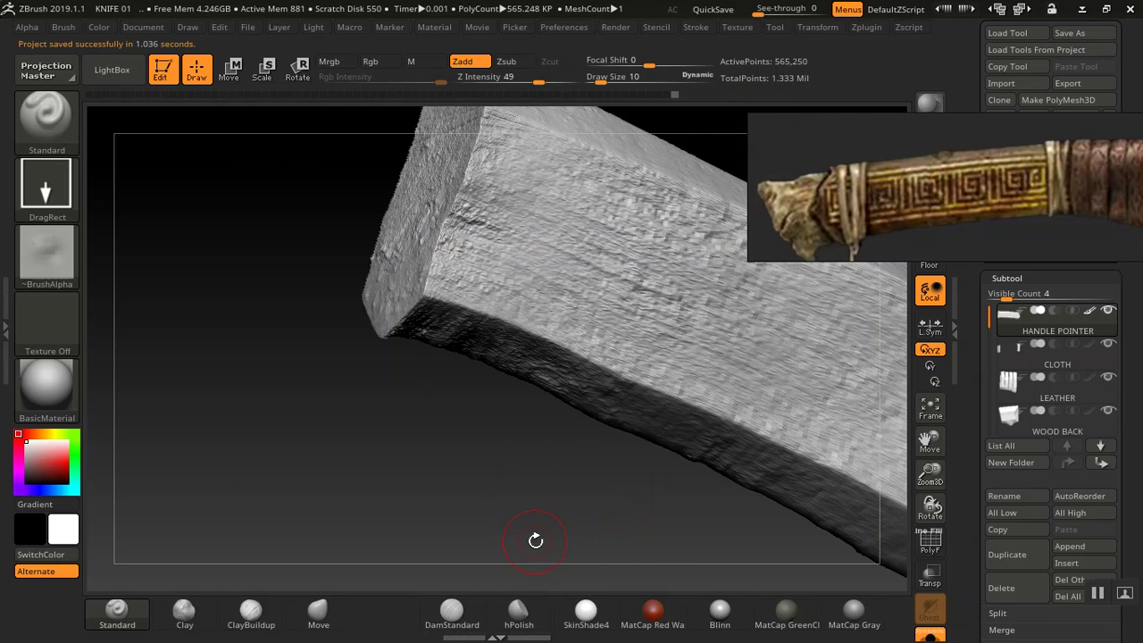
Compare the textured handle with the whole knife by switching Solo mode off and back on
key(f)
drag(481, 491, 648, 209)
key(f)
drag(639, 296, 541, 324)
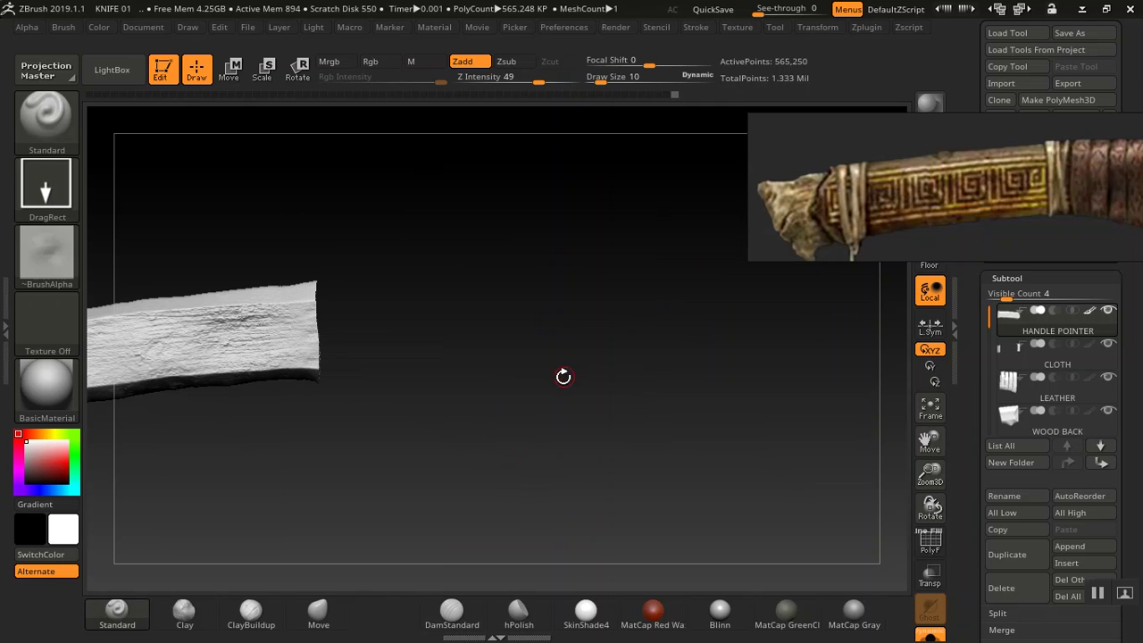
alt+drag(633, 408, 726, 348)
drag(726, 348, 688, 313)
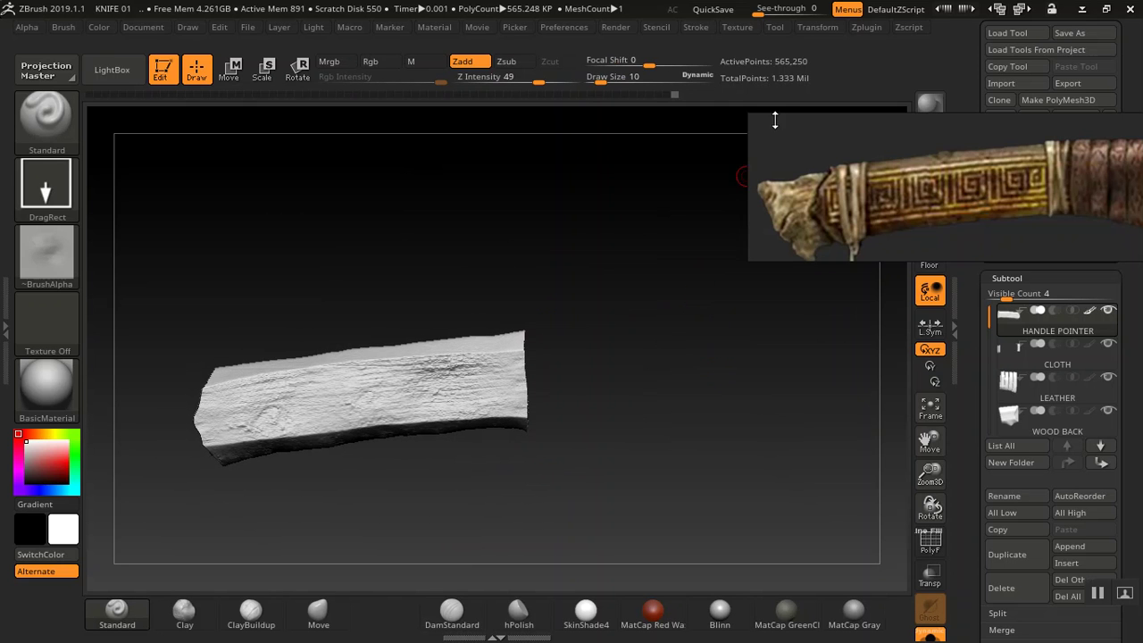
click(816, 27)
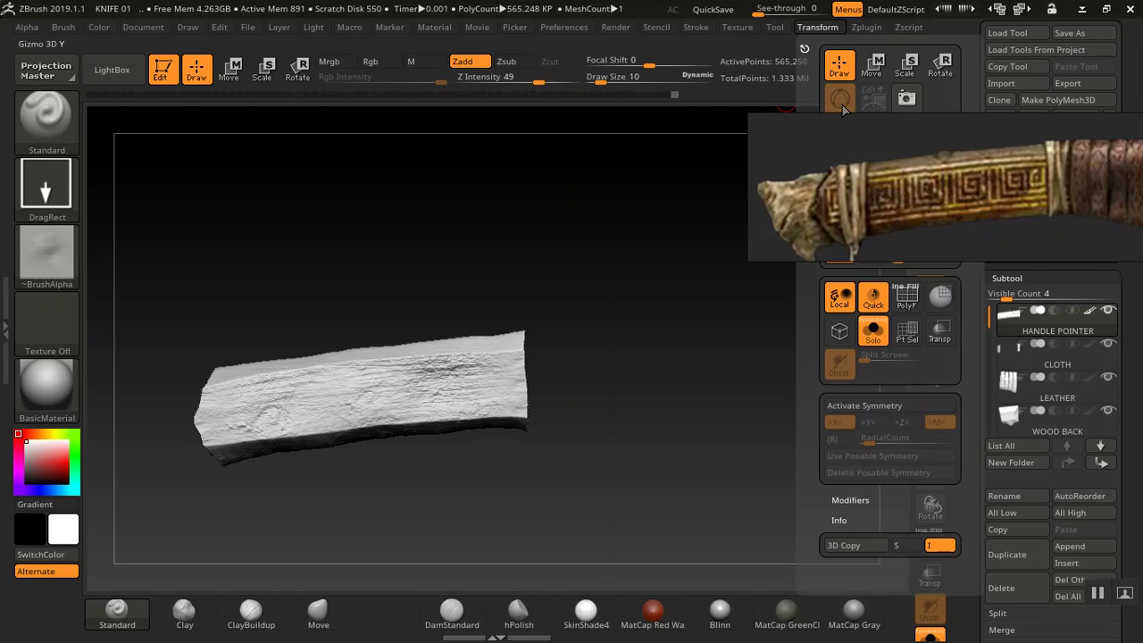
click(873, 332)
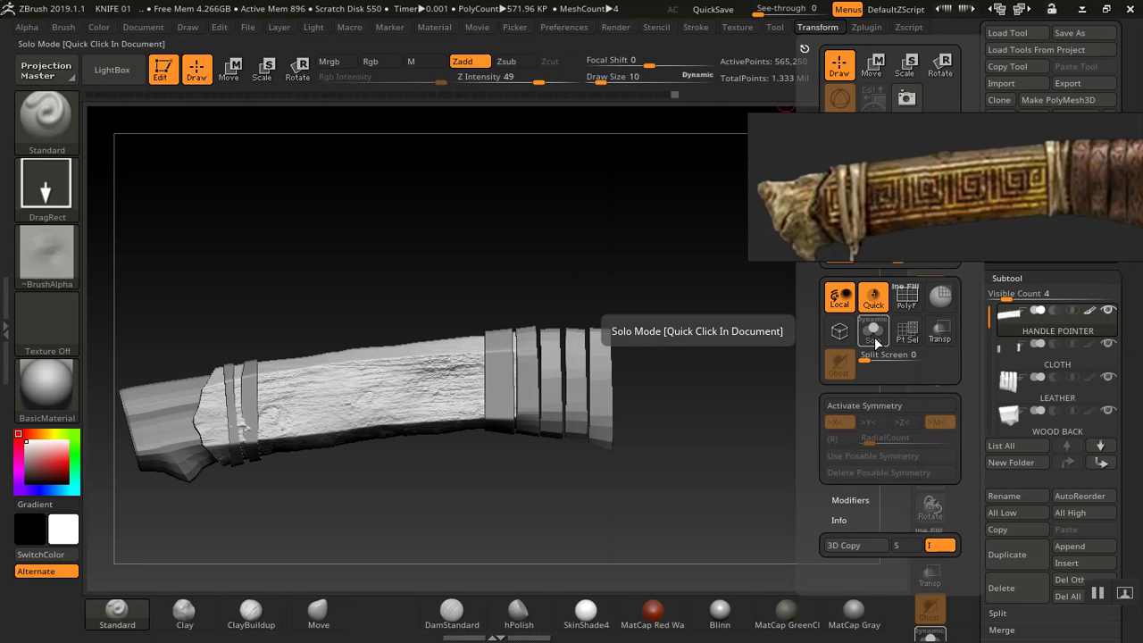
click(873, 332)
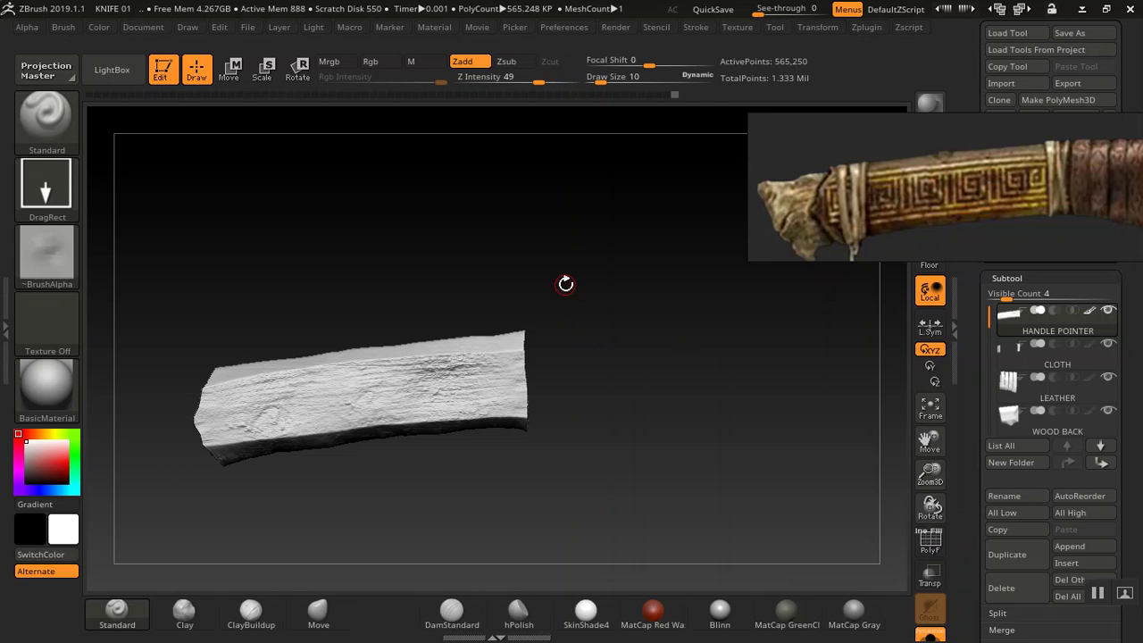
drag(566, 280, 624, 284)
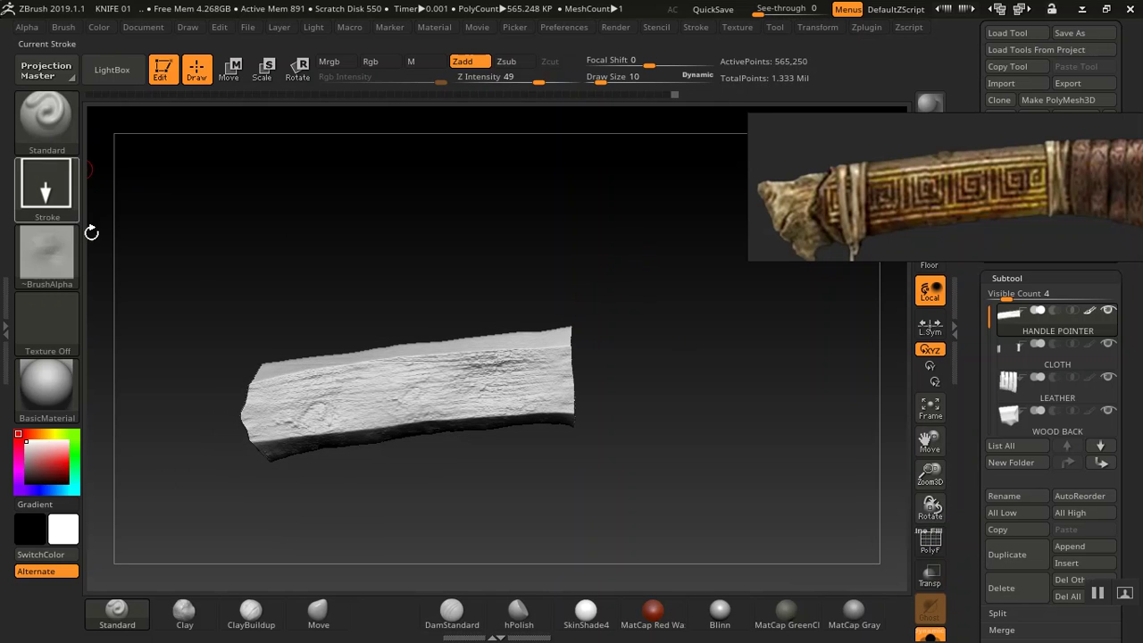
Switch to the DamStandard brush and try carving a groove near the closed end of the side face
click(452, 593)
drag(621, 310, 735, 411)
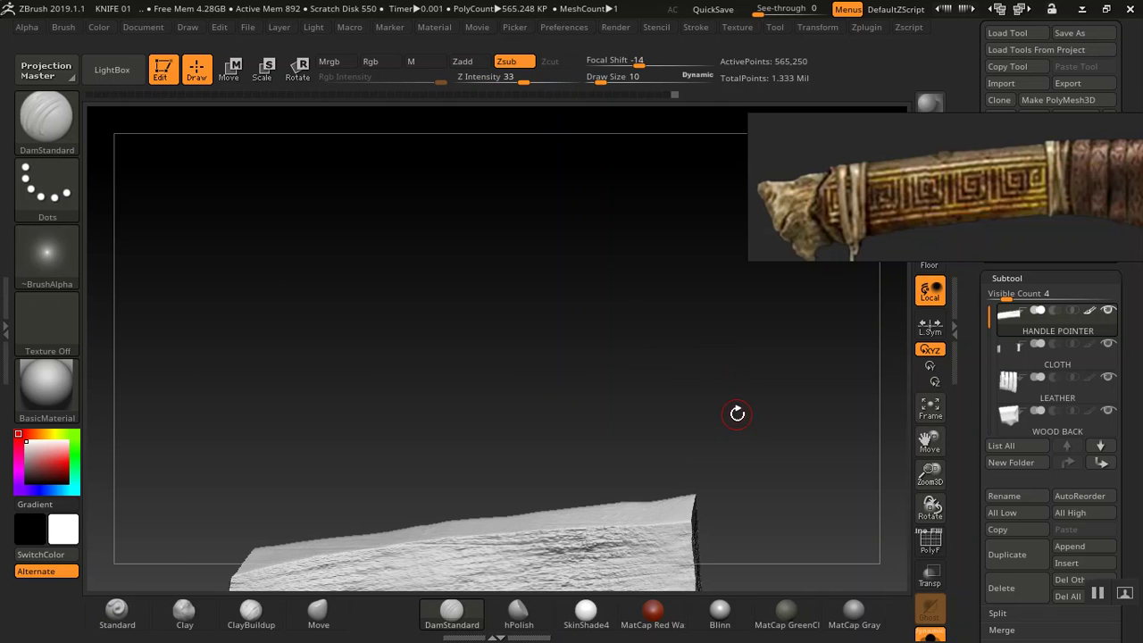
key(f)
alt+drag(623, 495, 586, 506)
drag(815, 327, 732, 338)
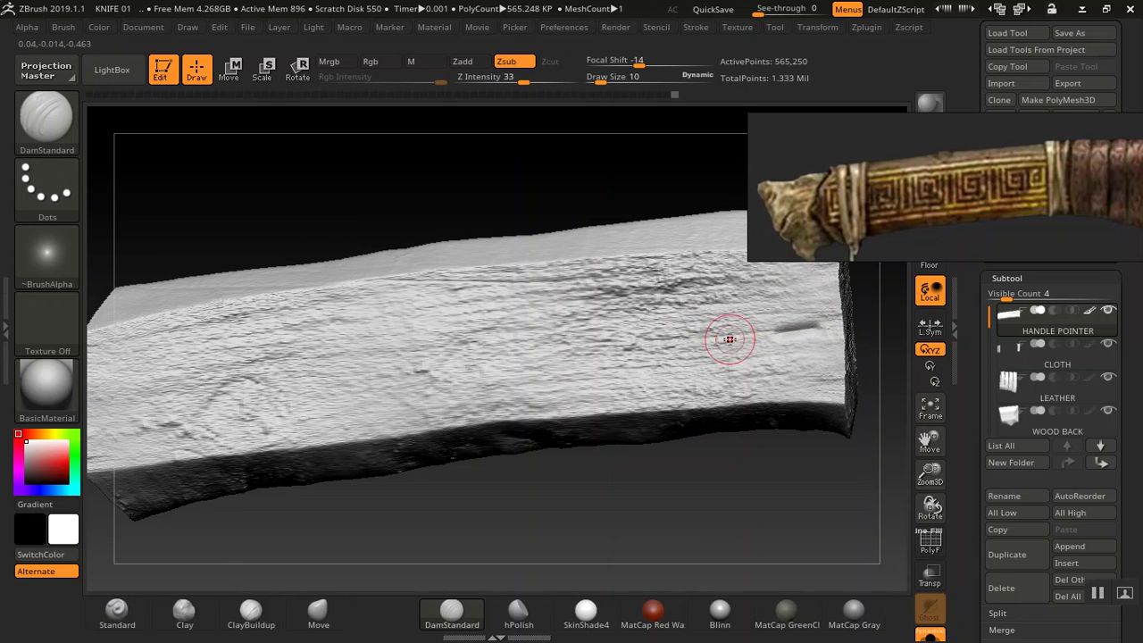
key(ctrl+z)
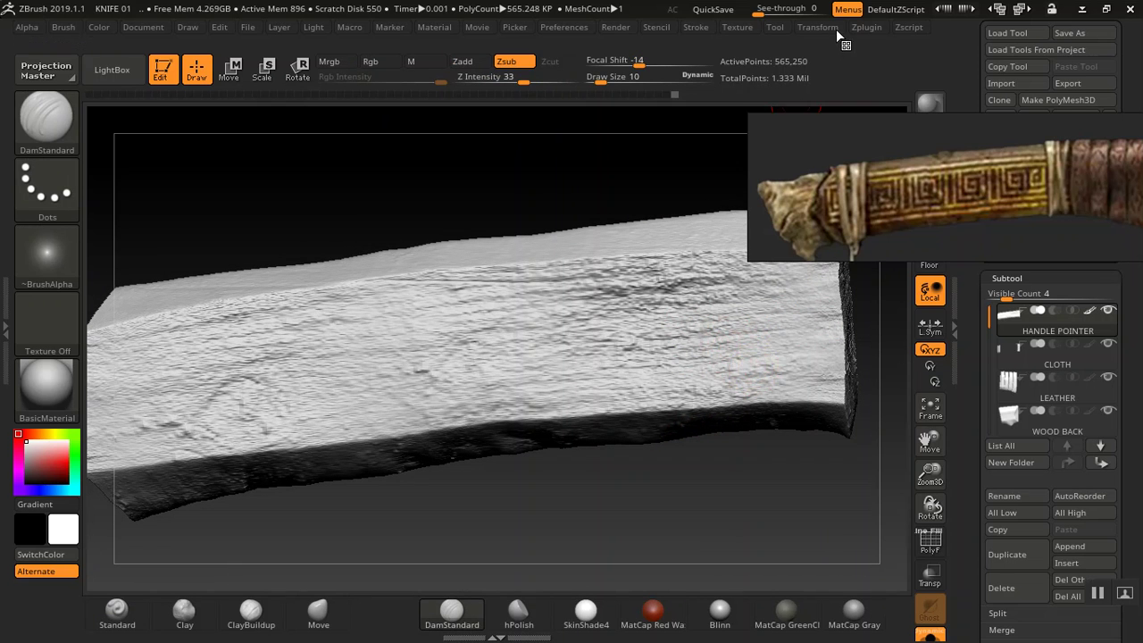
Lower the DamStandard Z Intensity to 20 and carve fine grooves along the wood grain of the side face
click(703, 28)
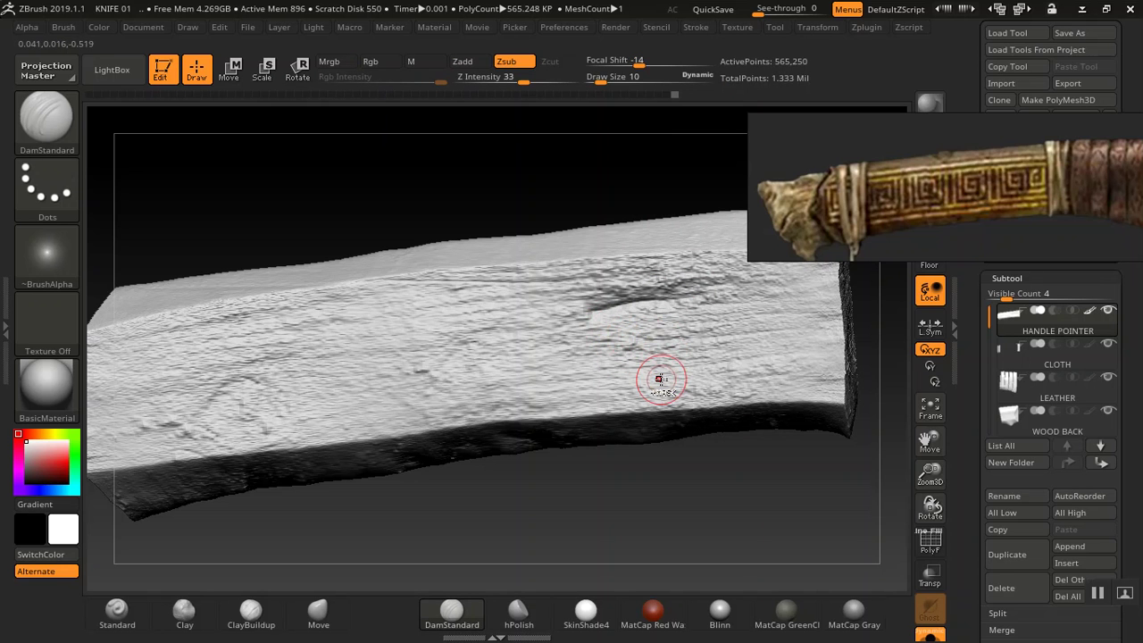
drag(533, 83, 509, 81)
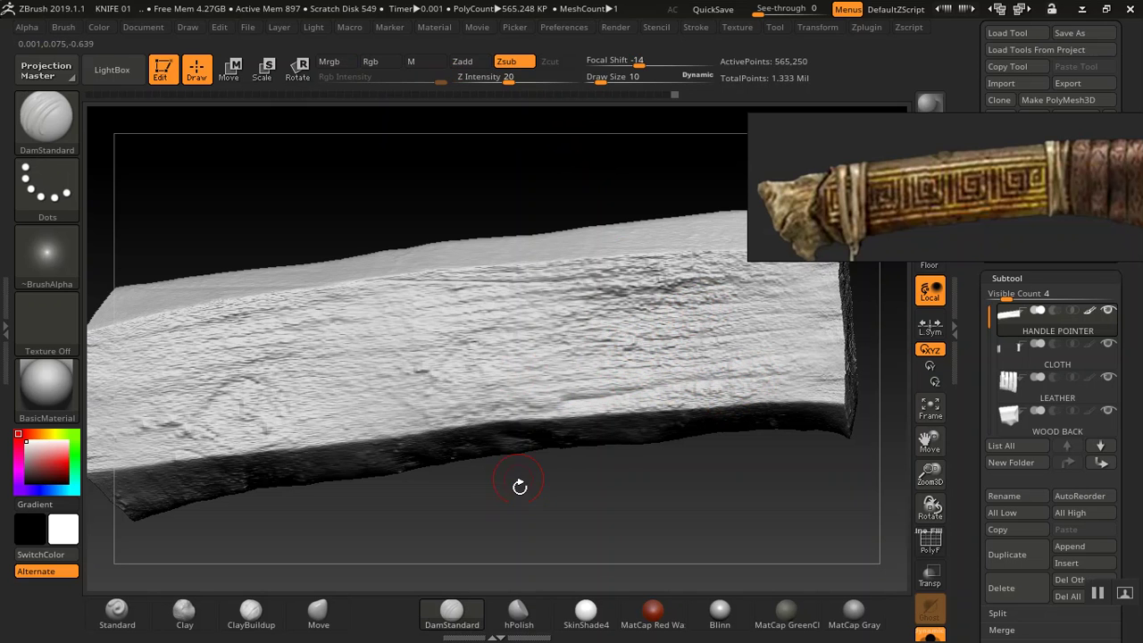
drag(549, 511, 649, 441)
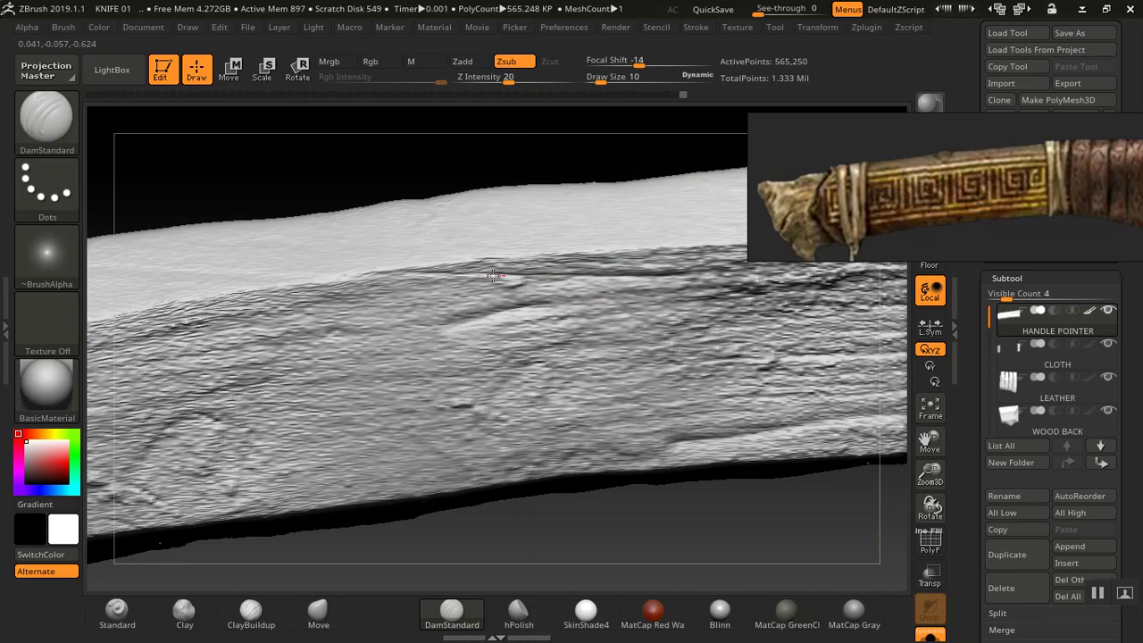
Carve DamStandard grooves around the knot and along the wood grain of the side face near the open end
drag(511, 528, 345, 399)
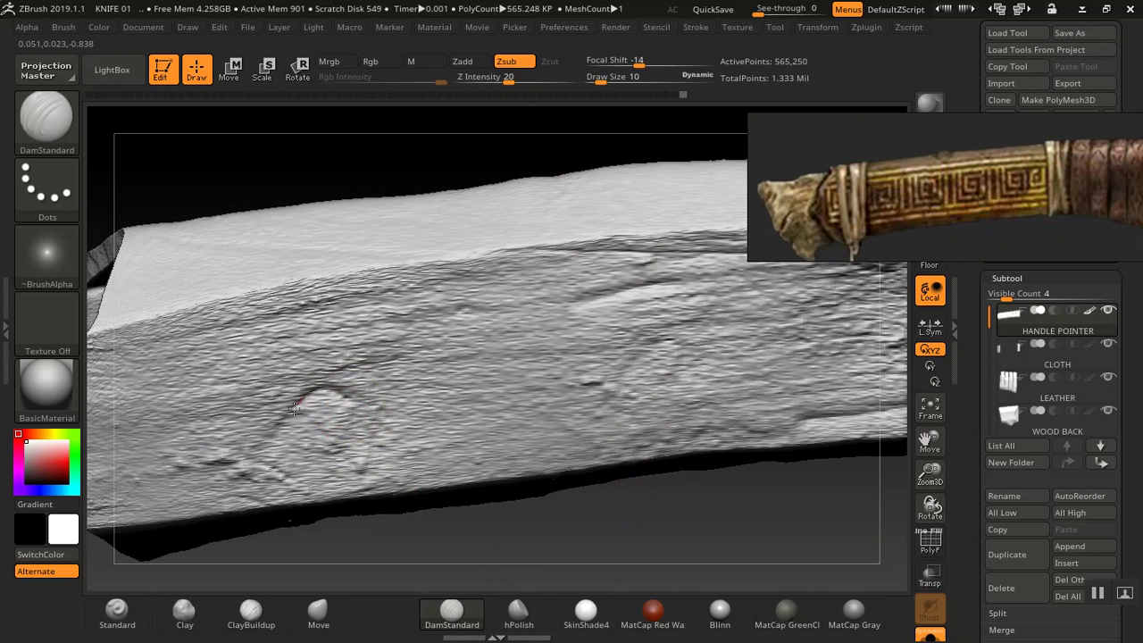
drag(353, 366, 333, 369)
alt+drag(488, 526, 666, 524)
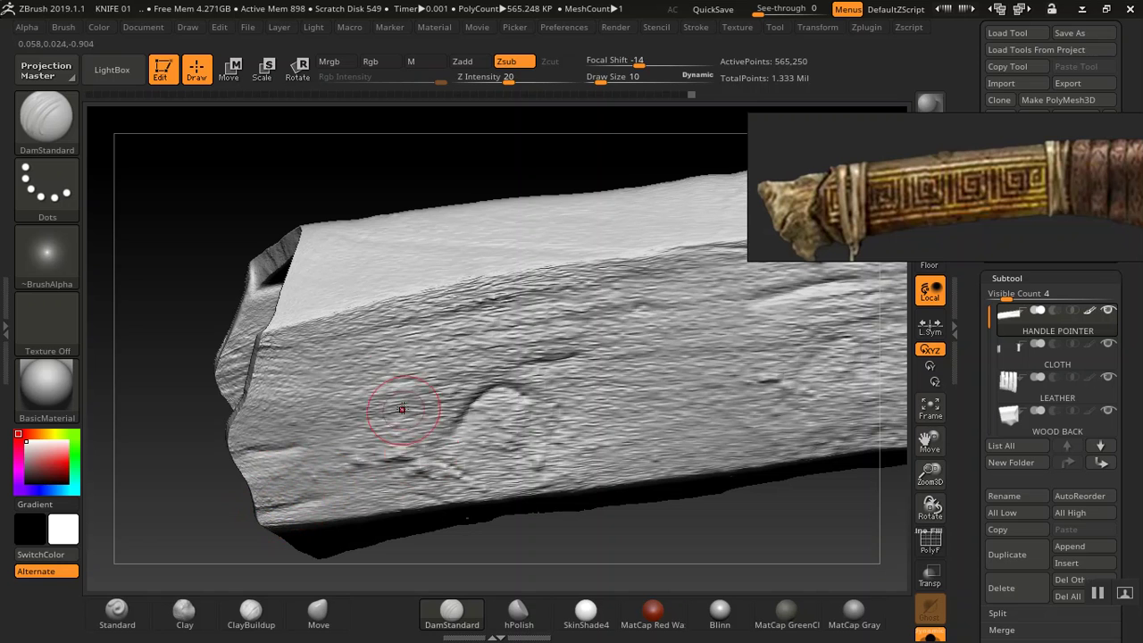
mouse_move(504, 438)
mouse_down()
mouse_move(464, 467)
mouse_move(471, 479)
mouse_up()
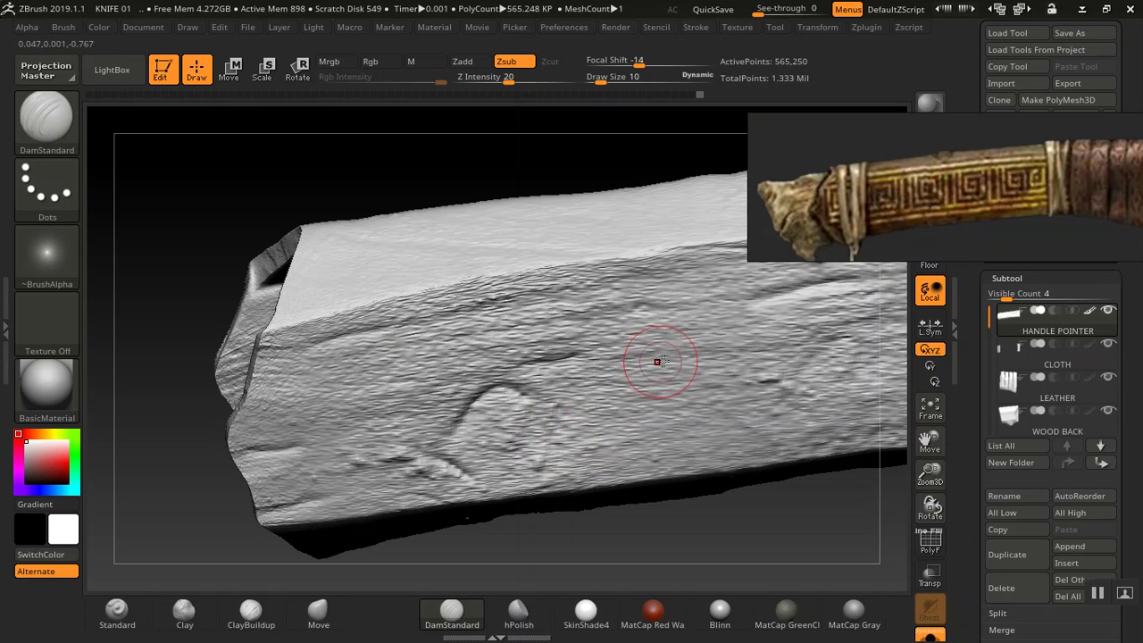
drag(760, 348, 676, 364)
Continue the grain grooves along the middle of the side face and carve a diagonal groove across the lower bevel
mouse_move(548, 525)
mouse_down()
mouse_move(551, 538)
mouse_move(632, 522)
mouse_move(598, 463)
mouse_move(393, 464)
mouse_up()
mouse_move(498, 490)
mouse_down()
mouse_move(403, 435)
mouse_move(635, 452)
mouse_move(539, 474)
mouse_move(478, 514)
mouse_move(512, 468)
mouse_move(513, 495)
mouse_move(544, 516)
mouse_up()
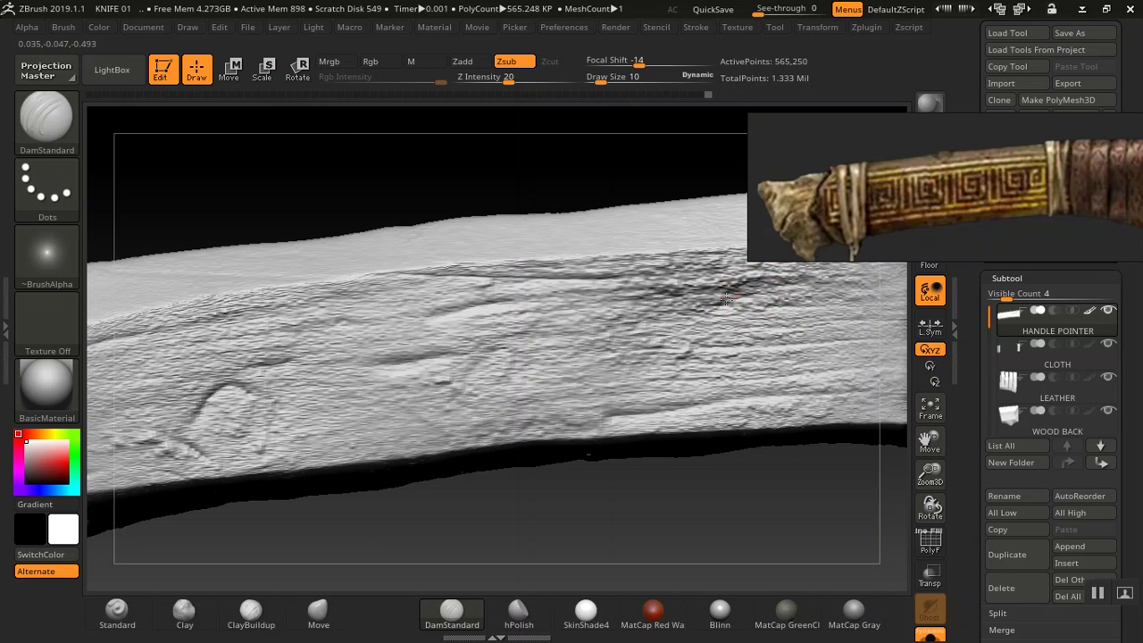
mouse_move(557, 505)
mouse_down()
mouse_move(567, 518)
mouse_move(581, 509)
mouse_move(593, 452)
mouse_up()
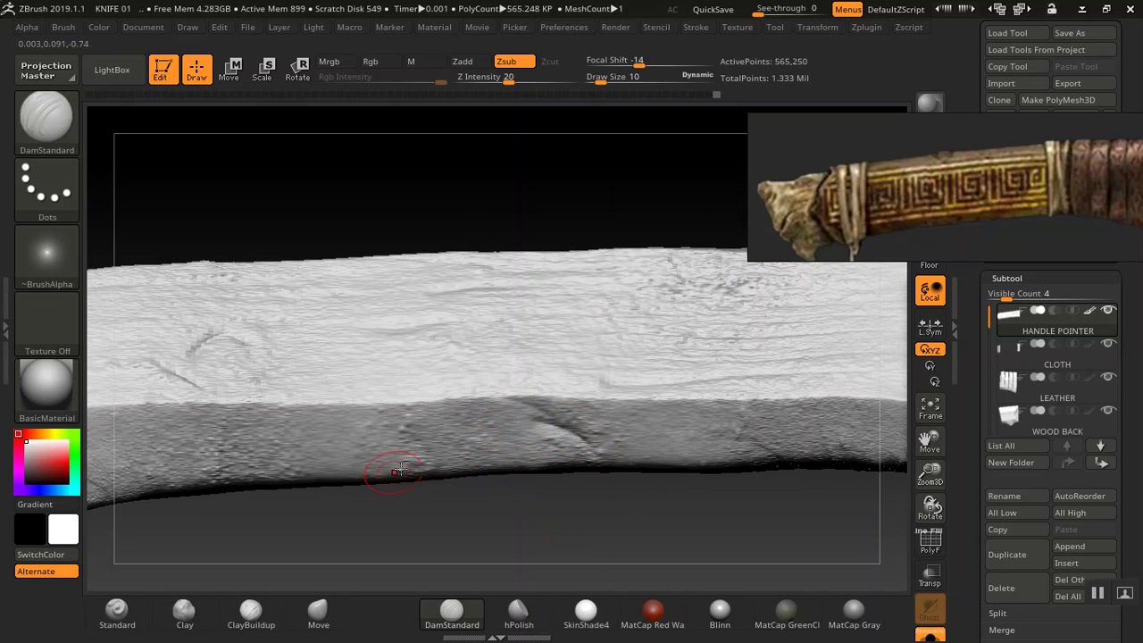
mouse_move(575, 505)
mouse_down()
mouse_move(518, 540)
mouse_move(469, 535)
mouse_move(661, 538)
mouse_move(564, 544)
mouse_move(533, 515)
mouse_up()
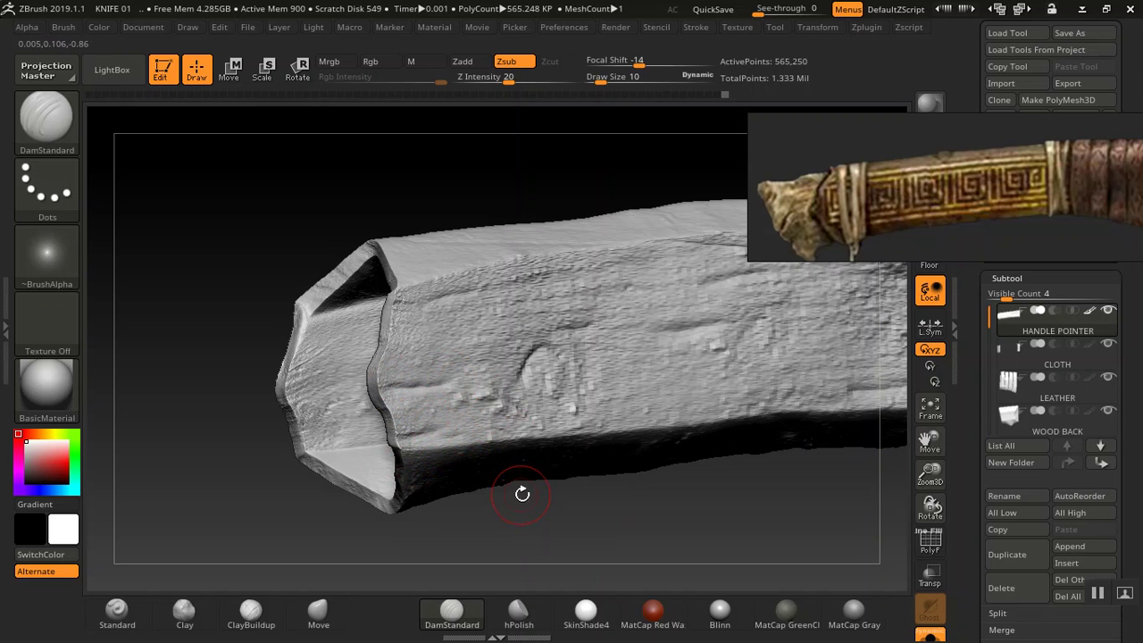
Carve one long diagonal groove and a shorter one on the upper bevel near the open end
drag(520, 490, 518, 408)
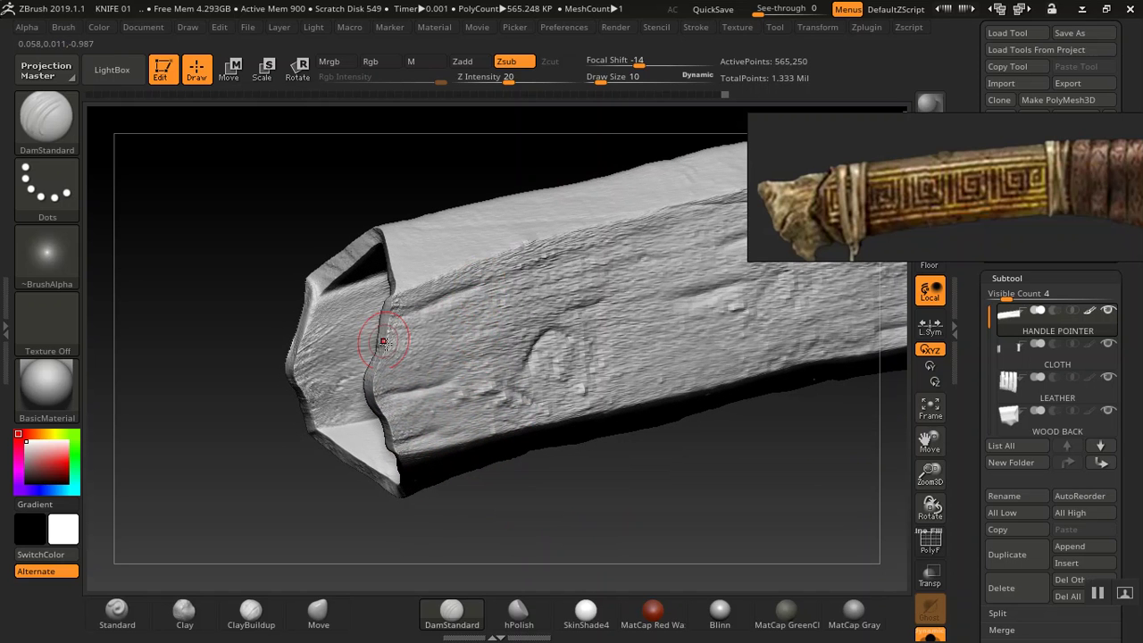
mouse_move(540, 508)
mouse_down()
mouse_move(670, 399)
mouse_move(660, 517)
mouse_move(607, 479)
mouse_move(684, 492)
mouse_move(659, 473)
mouse_move(636, 402)
mouse_up()
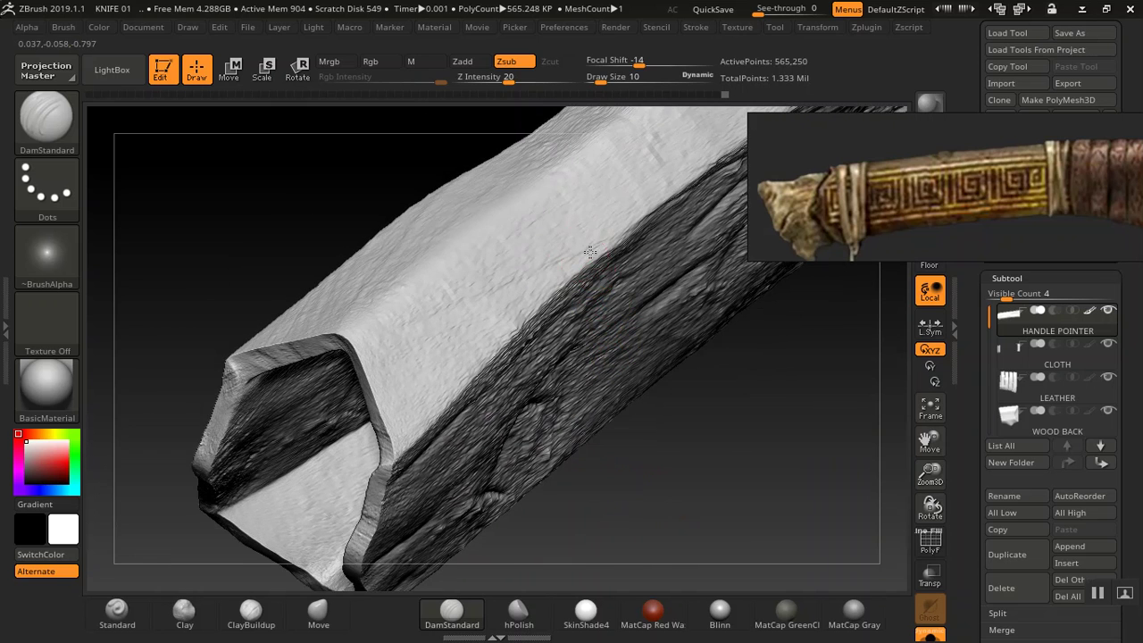
drag(468, 295, 448, 304)
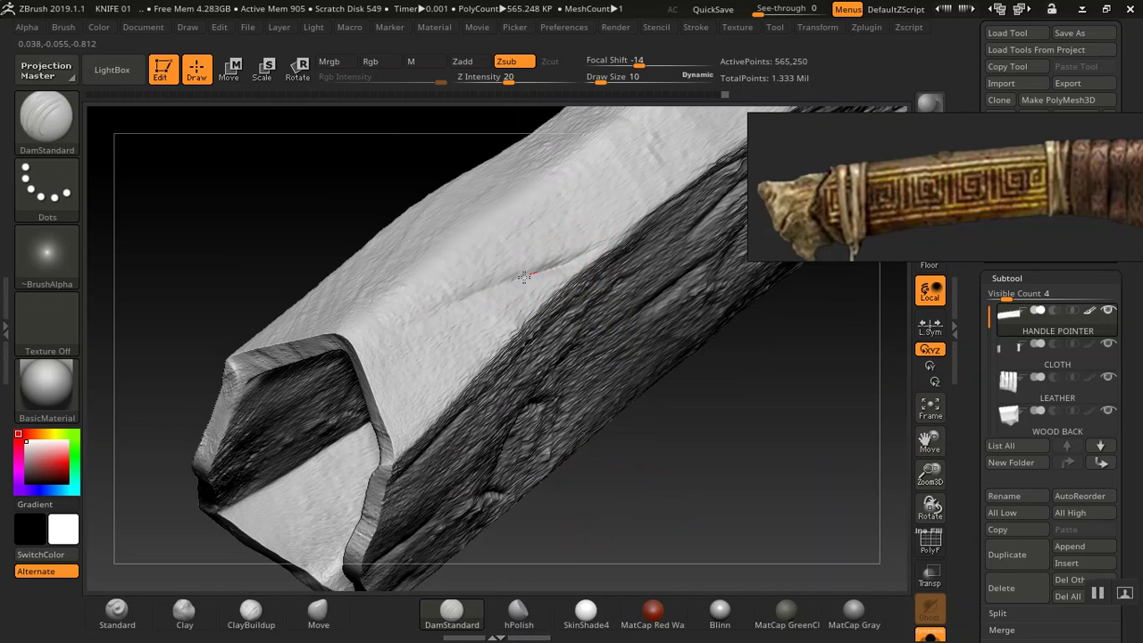
mouse_move(552, 503)
mouse_down()
mouse_move(382, 319)
mouse_move(392, 330)
mouse_up()
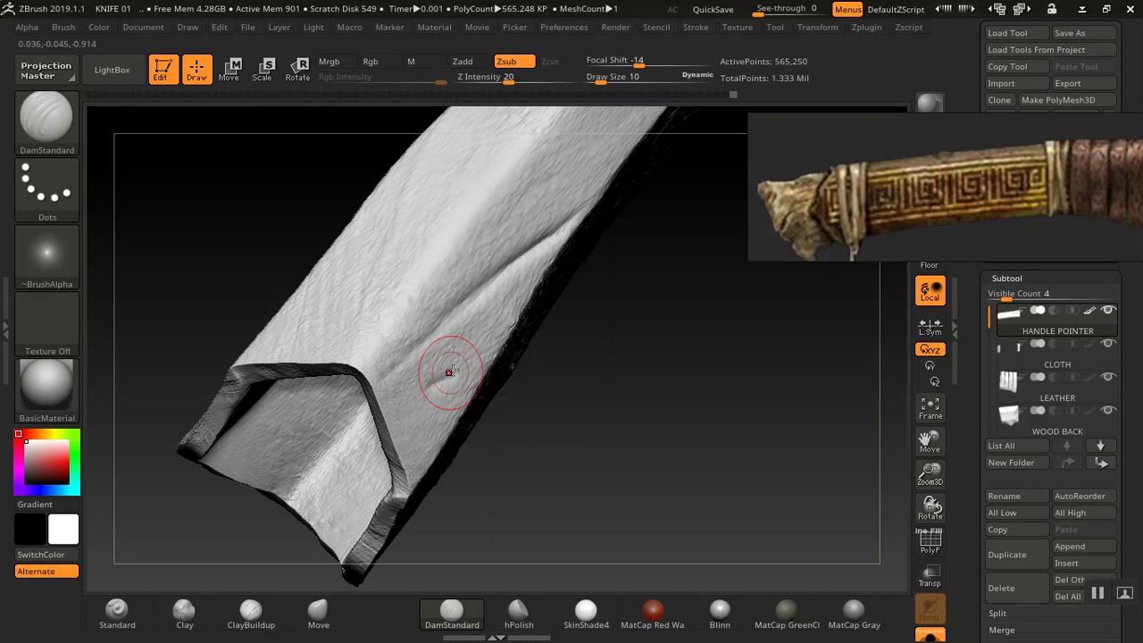
drag(425, 386, 415, 408)
drag(450, 360, 425, 393)
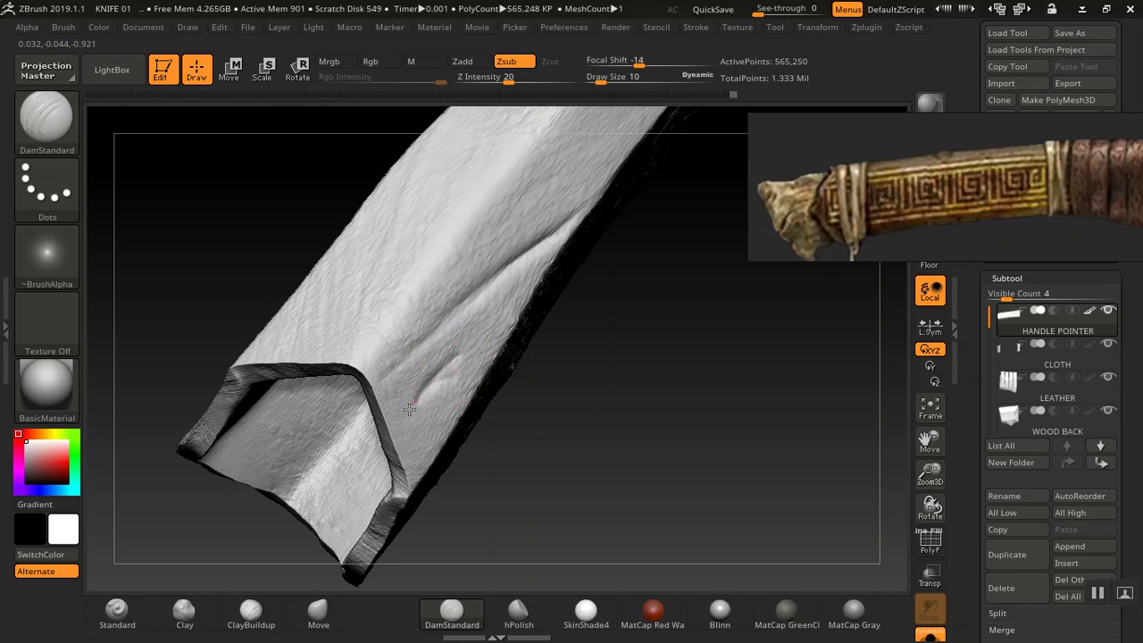
Carve several slanted grooves into the top face beside the open end
drag(590, 484, 589, 528)
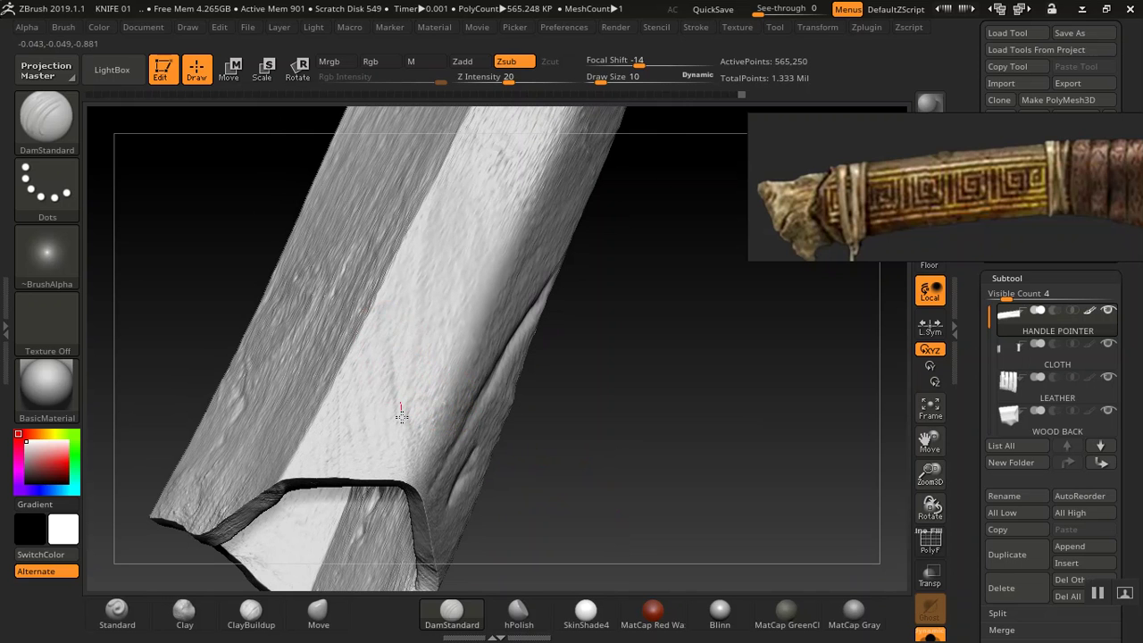
drag(573, 491, 464, 449)
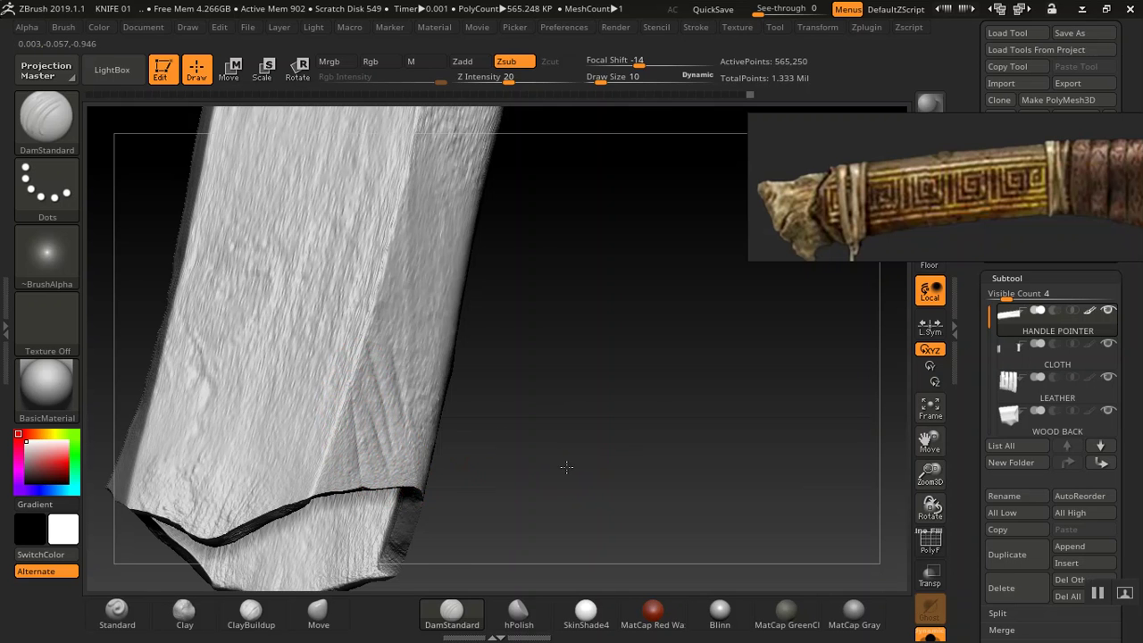
drag(566, 467, 552, 473)
Carve grooves across the roughened middle section of the handle's narrow top face
alt+drag(616, 399, 624, 534)
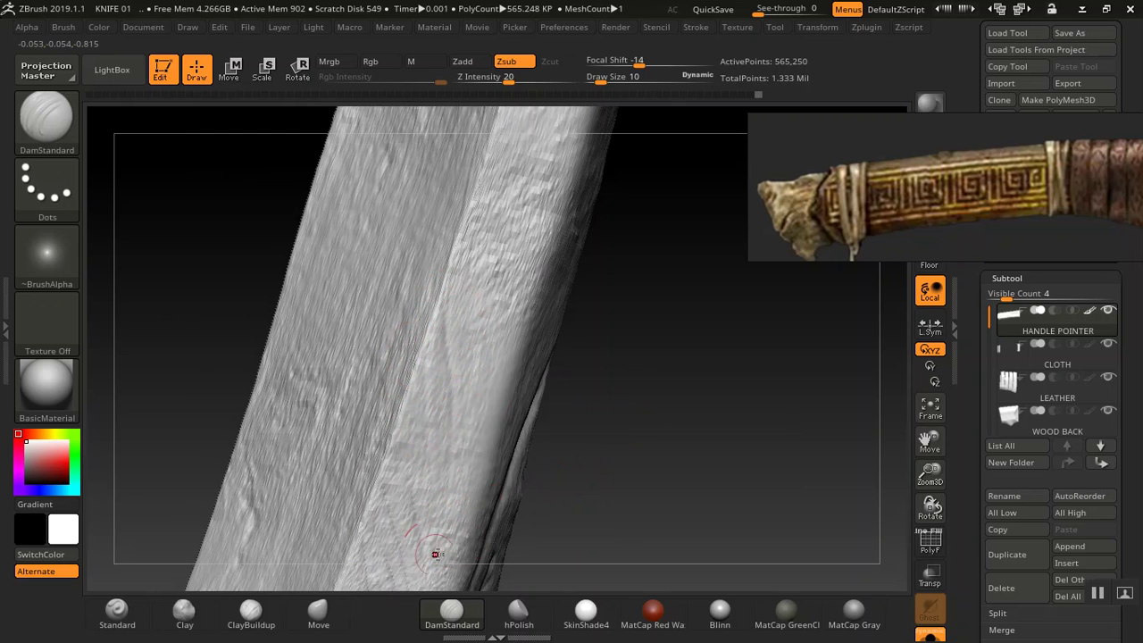
drag(634, 429, 497, 421)
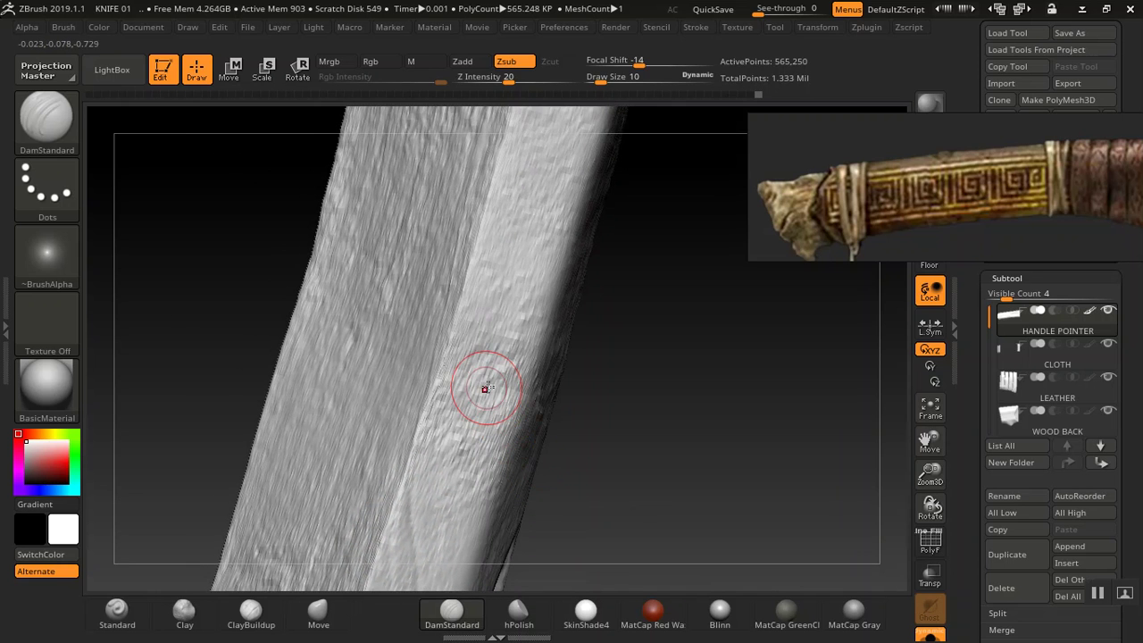
mouse_move(594, 447)
mouse_down()
mouse_move(596, 427)
mouse_move(591, 438)
mouse_move(571, 425)
mouse_up()
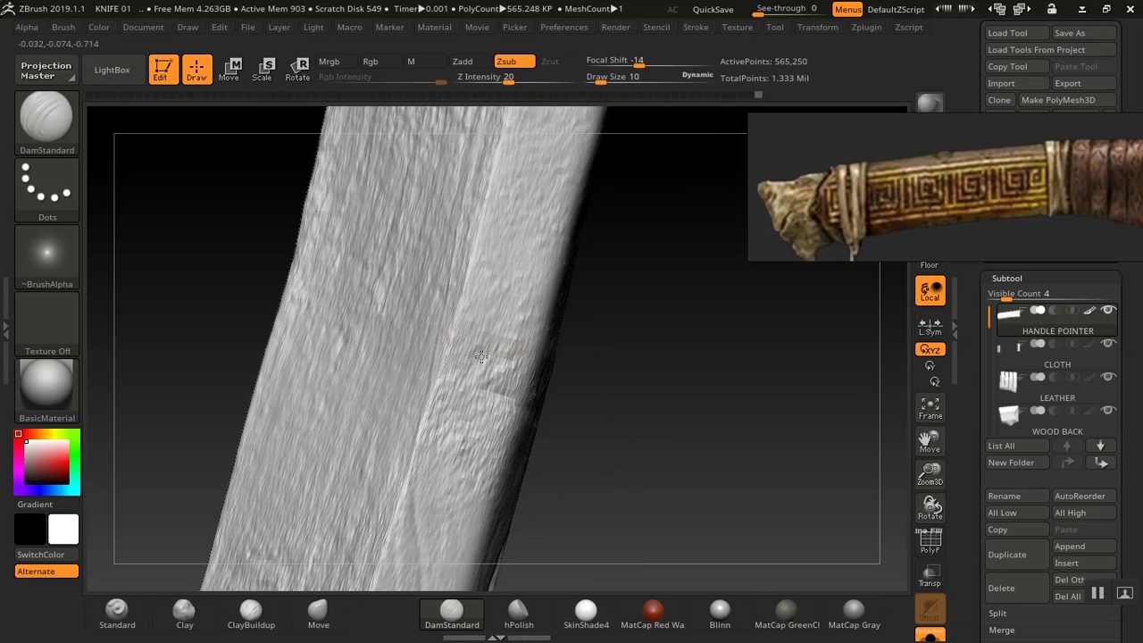
Carve lengthwise grain grooves into the top face at the closed end of the handle
mouse_move(605, 375)
mouse_down()
mouse_move(630, 407)
mouse_move(613, 472)
mouse_move(566, 325)
mouse_move(585, 331)
mouse_up()
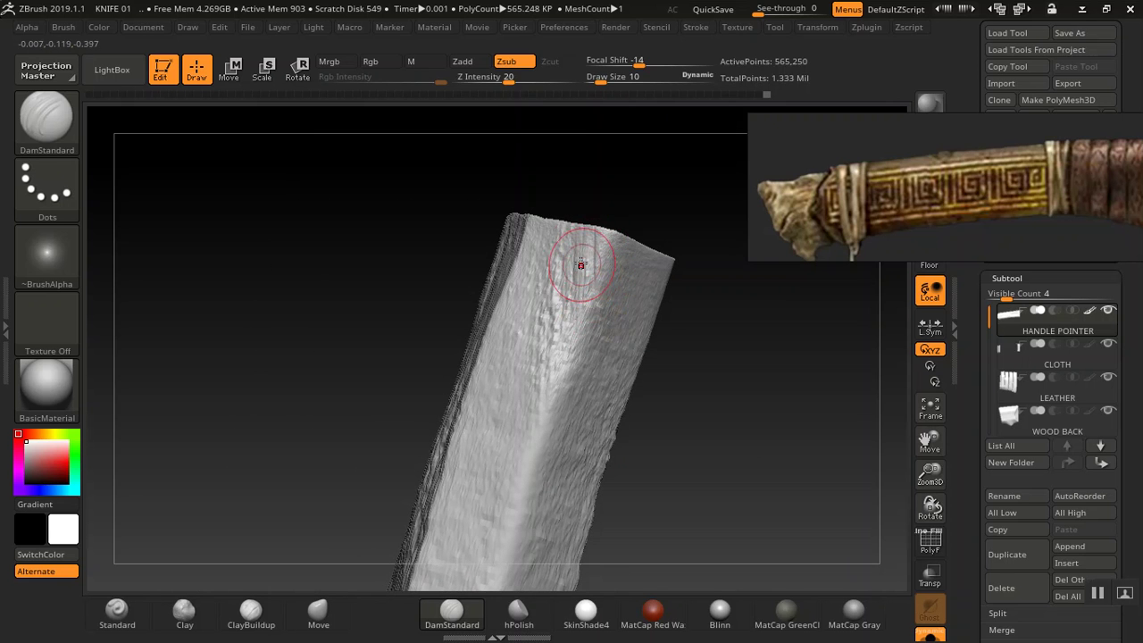
drag(561, 249, 551, 317)
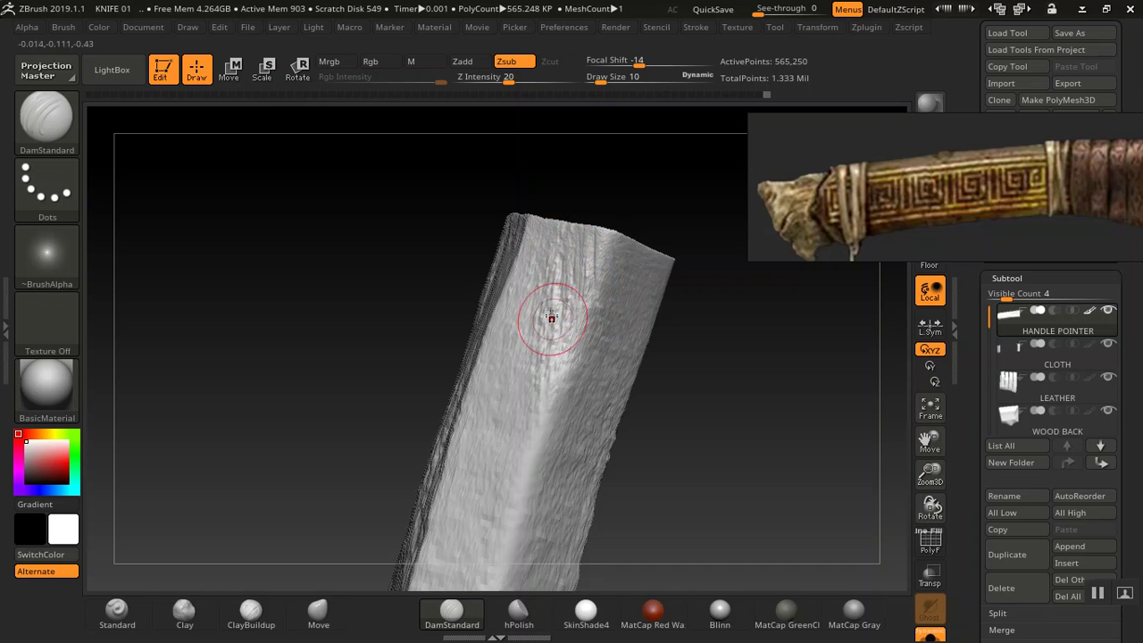
drag(544, 278, 534, 370)
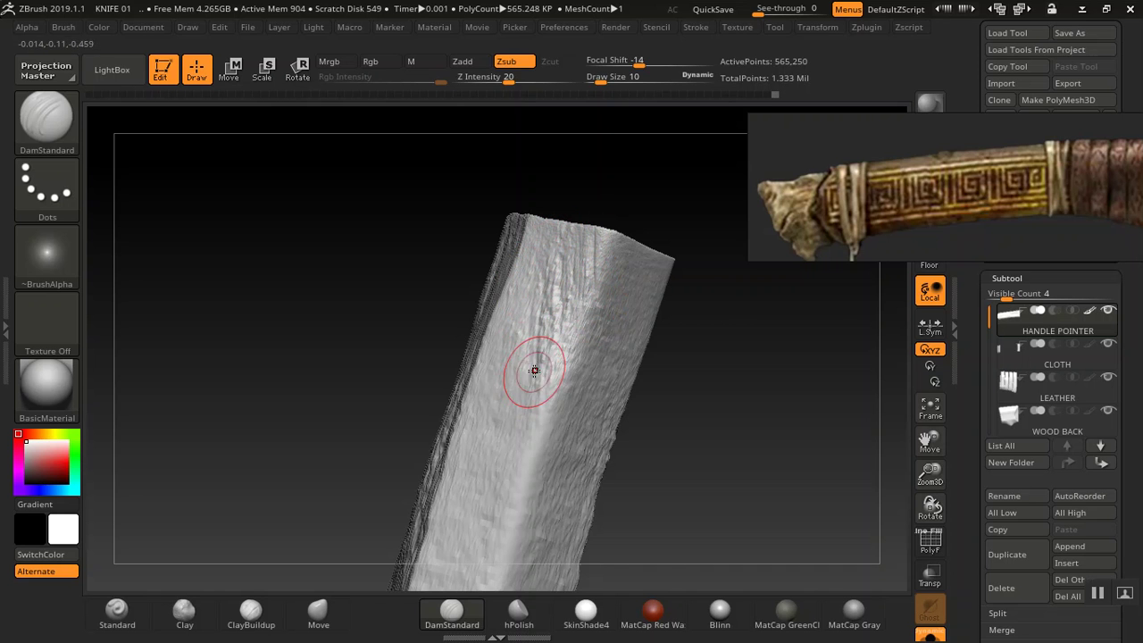
Carve diagonal grooves down the bevel next to the top face, starting from the closed end
drag(712, 419, 562, 365)
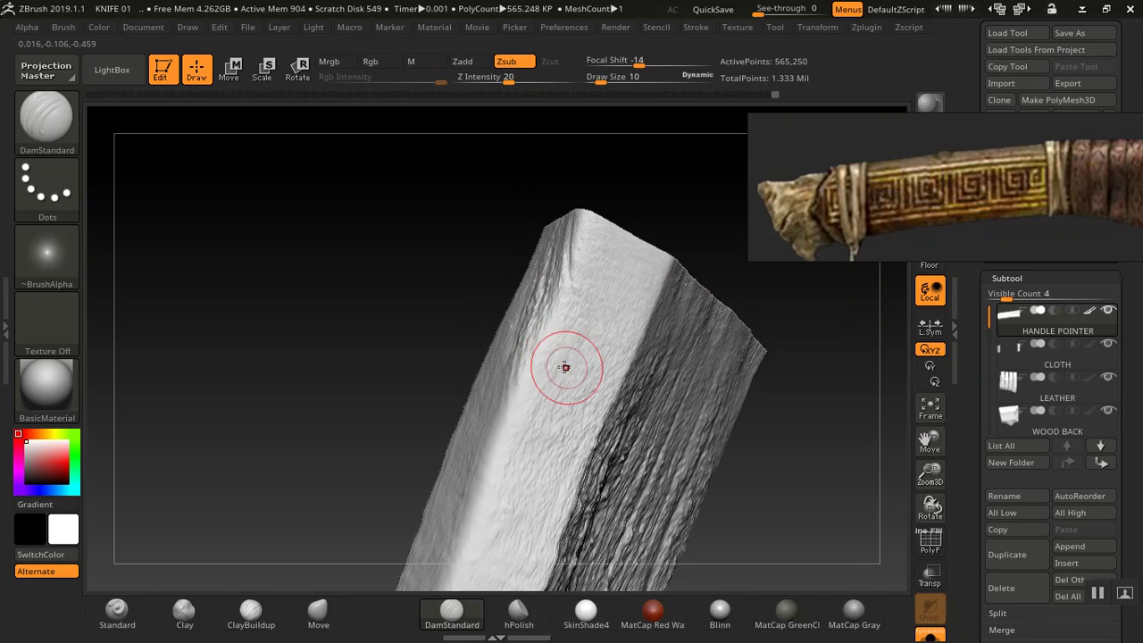
drag(745, 483, 680, 462)
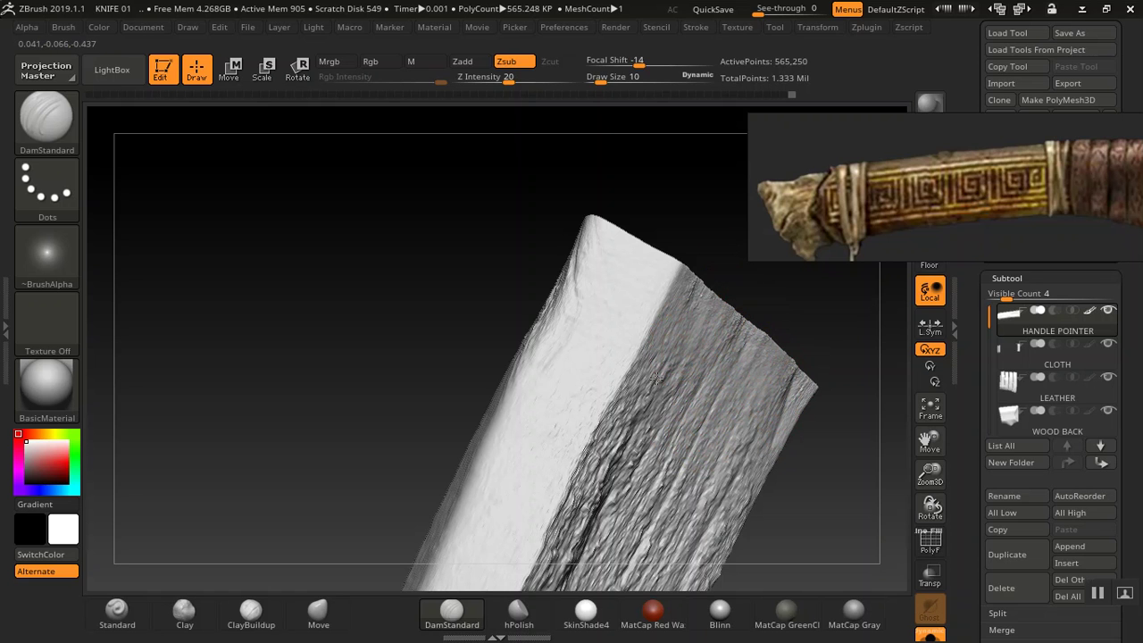
drag(706, 263, 748, 316)
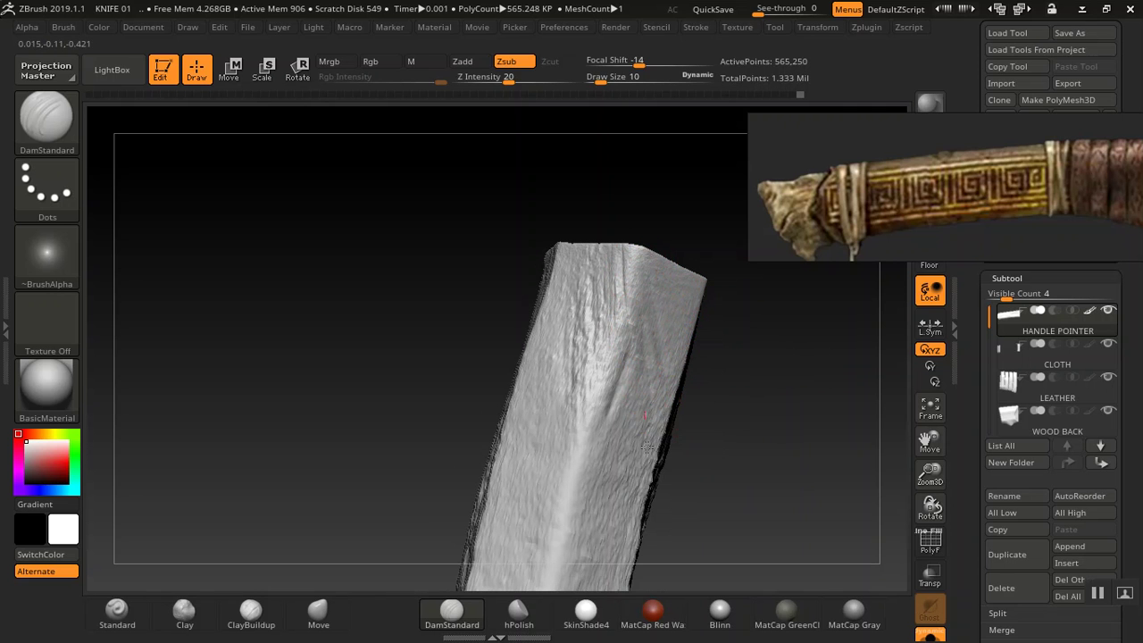
mouse_move(731, 456)
mouse_down()
mouse_move(721, 357)
mouse_move(608, 330)
mouse_up()
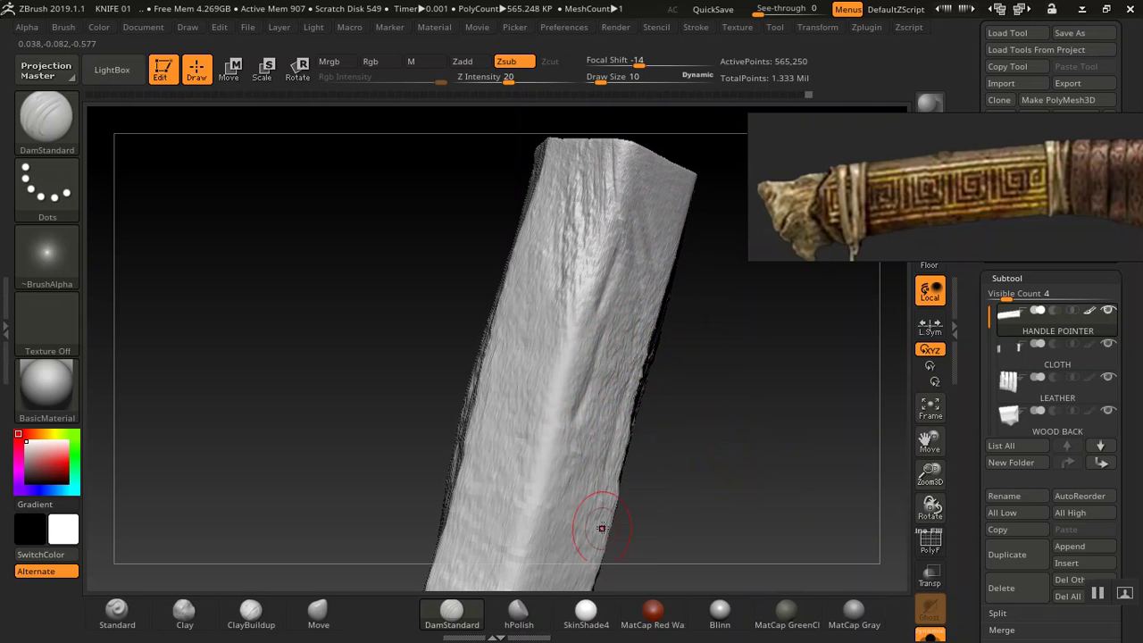
Add slanted grooves to the bevel on the opposite side of the handle near the open end
drag(688, 486, 516, 388)
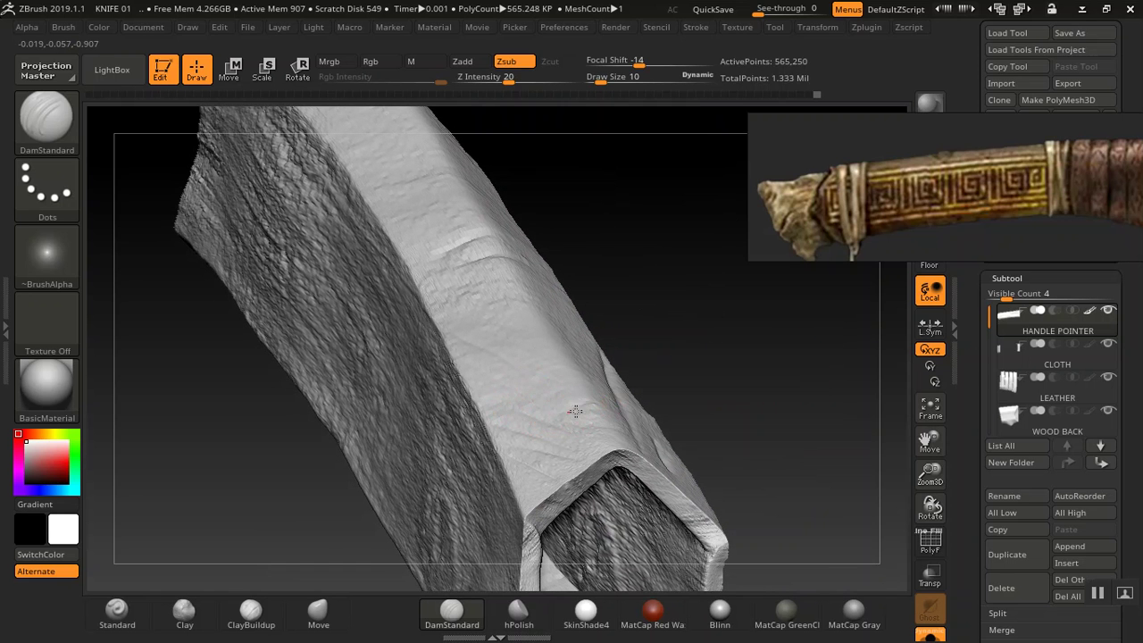
drag(739, 383, 784, 385)
drag(772, 435, 855, 409)
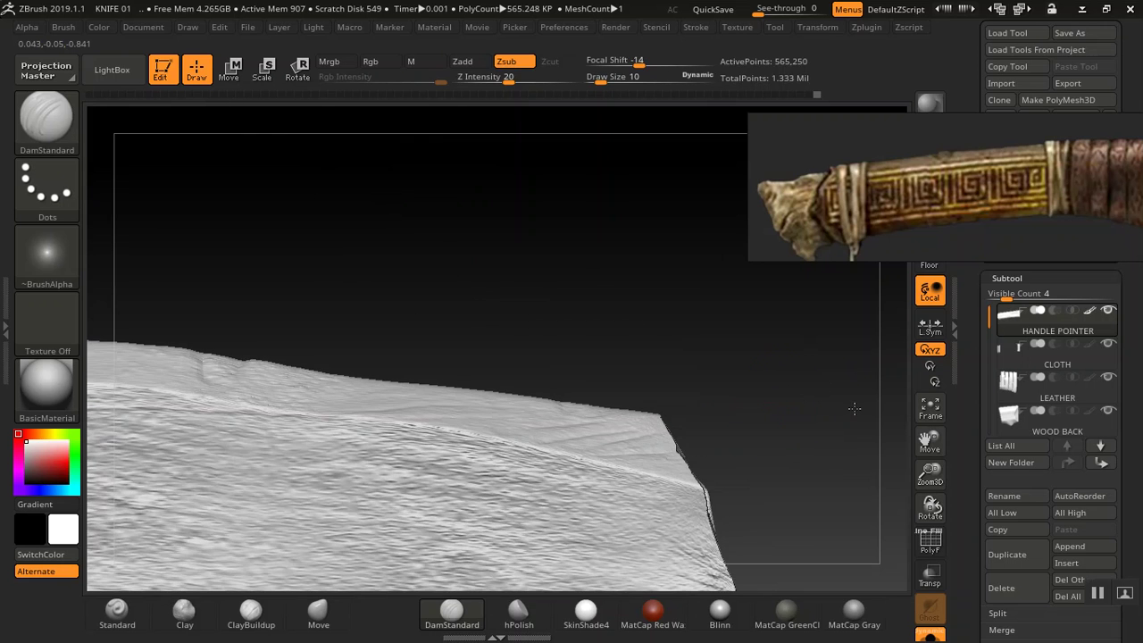
Carve a long groove under the opposite side face's upper edge and a curved crack near its open end
mouse_move(803, 448)
mouse_down()
mouse_move(821, 358)
mouse_move(778, 408)
mouse_up()
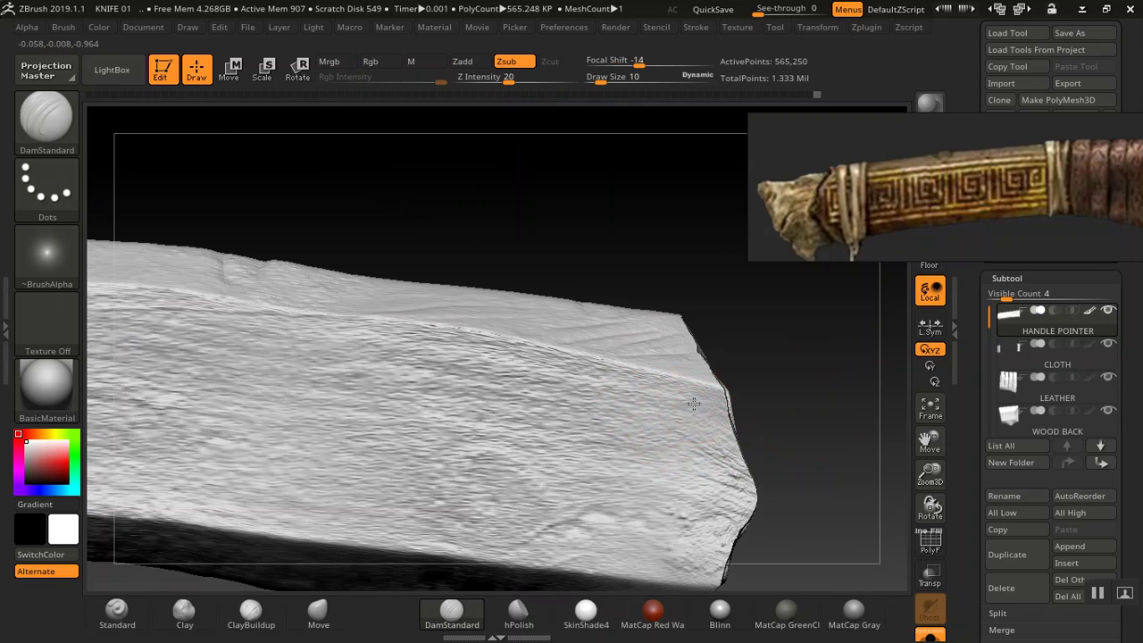
drag(696, 400, 557, 372)
mouse_move(759, 391)
mouse_down()
mouse_move(821, 406)
mouse_move(794, 438)
mouse_up()
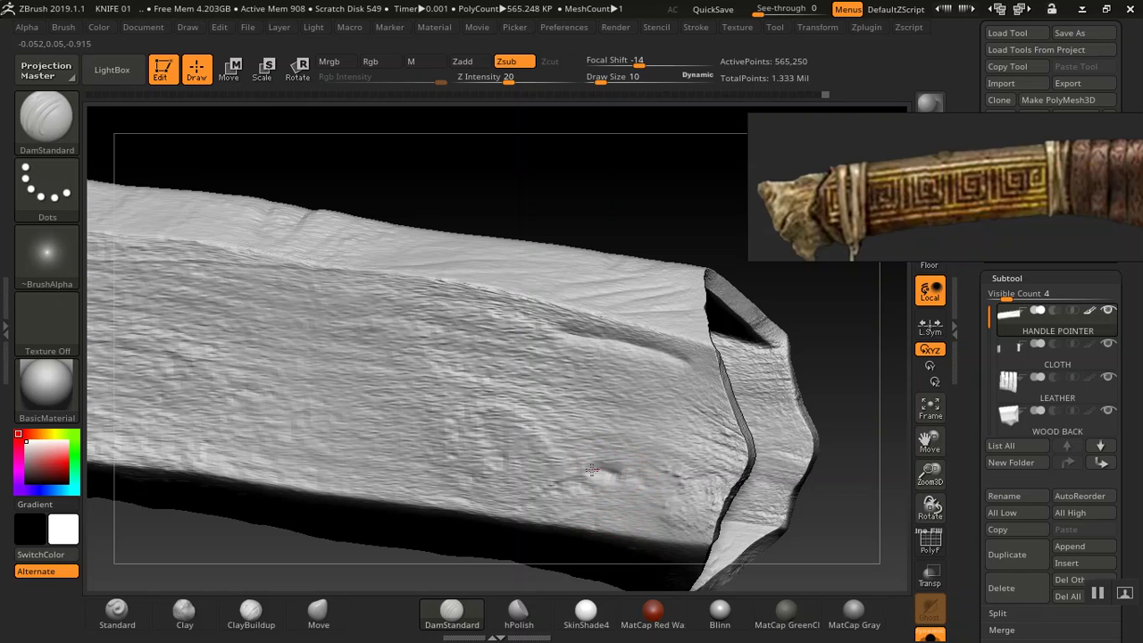
drag(575, 479, 526, 510)
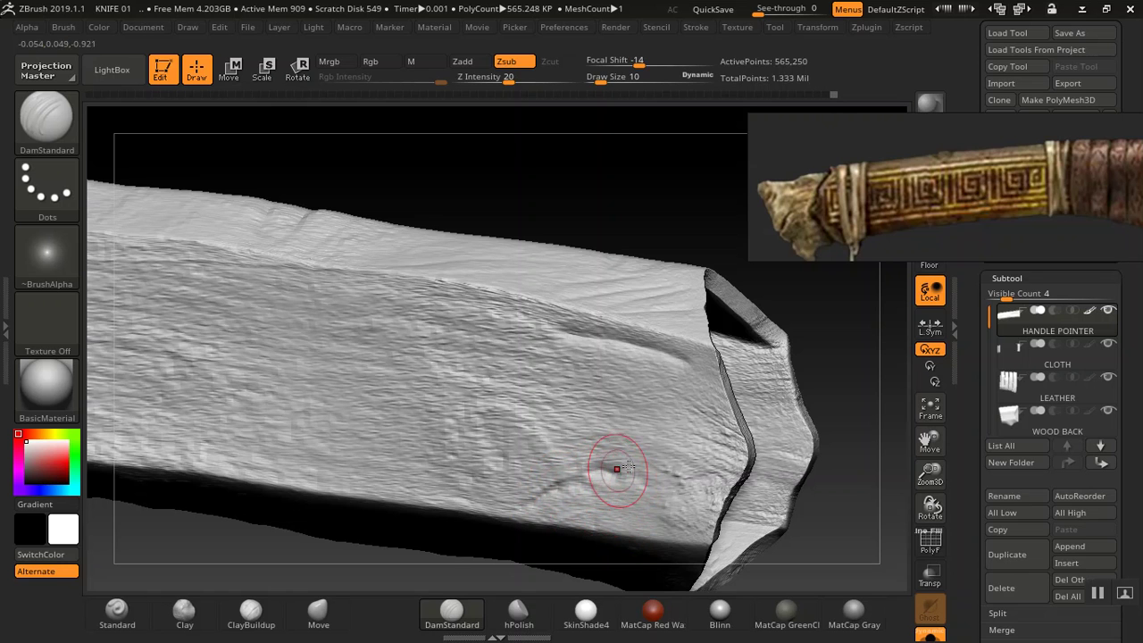
mouse_move(652, 466)
mouse_down()
mouse_move(718, 483)
mouse_move(721, 445)
mouse_move(695, 409)
mouse_move(719, 418)
mouse_move(706, 411)
mouse_up()
Carve long grain grooves along the middle of the opposite side face and deepen the outline of its knot
drag(837, 512, 797, 535)
drag(858, 507, 815, 512)
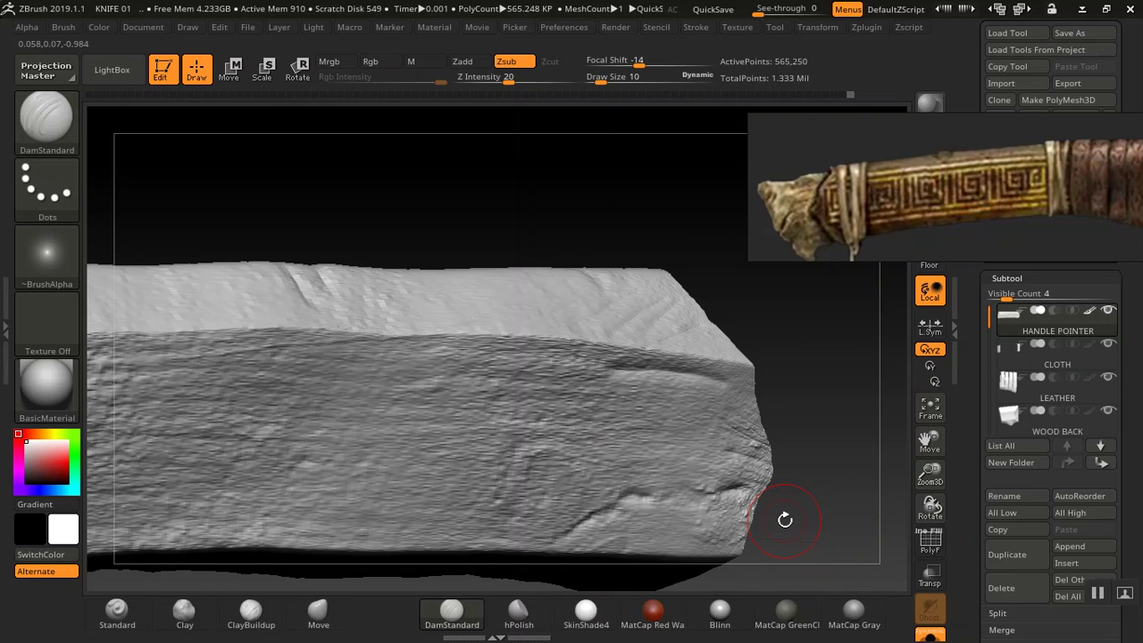
mouse_move(841, 494)
mouse_down()
mouse_move(817, 505)
mouse_move(827, 484)
mouse_move(674, 453)
mouse_up()
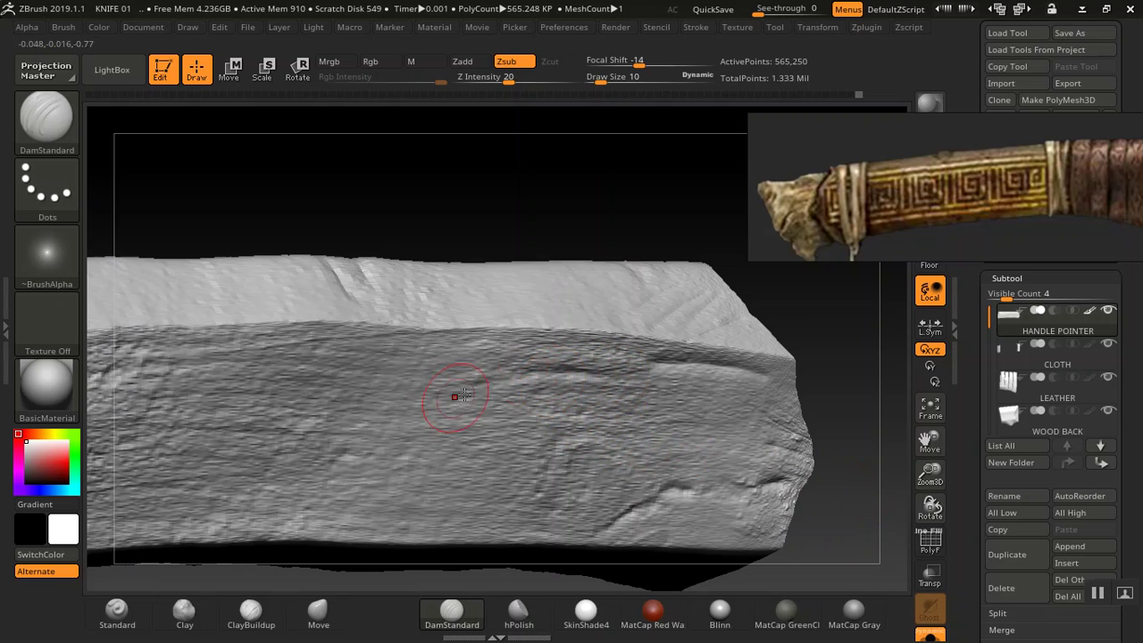
drag(489, 381, 419, 393)
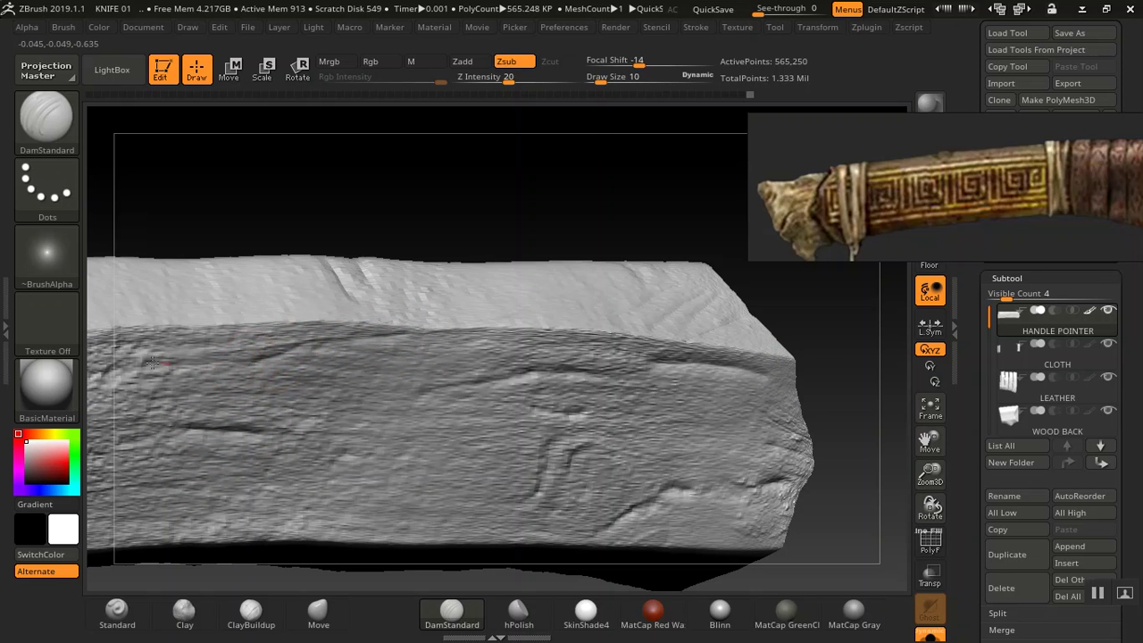
Carve lengthwise grain grooves into the opposite side face near the closed end
mouse_move(864, 446)
mouse_down()
mouse_move(853, 413)
mouse_move(794, 420)
mouse_move(747, 374)
mouse_move(705, 290)
mouse_up()
mouse_move(347, 277)
alt+mouse_down()
mouse_move(426, 226)
mouse_move(446, 283)
mouse_move(324, 220)
mouse_move(383, 258)
mouse_move(372, 270)
mouse_move(479, 212)
mouse_move(446, 220)
mouse_move(501, 226)
alt+mouse_up()
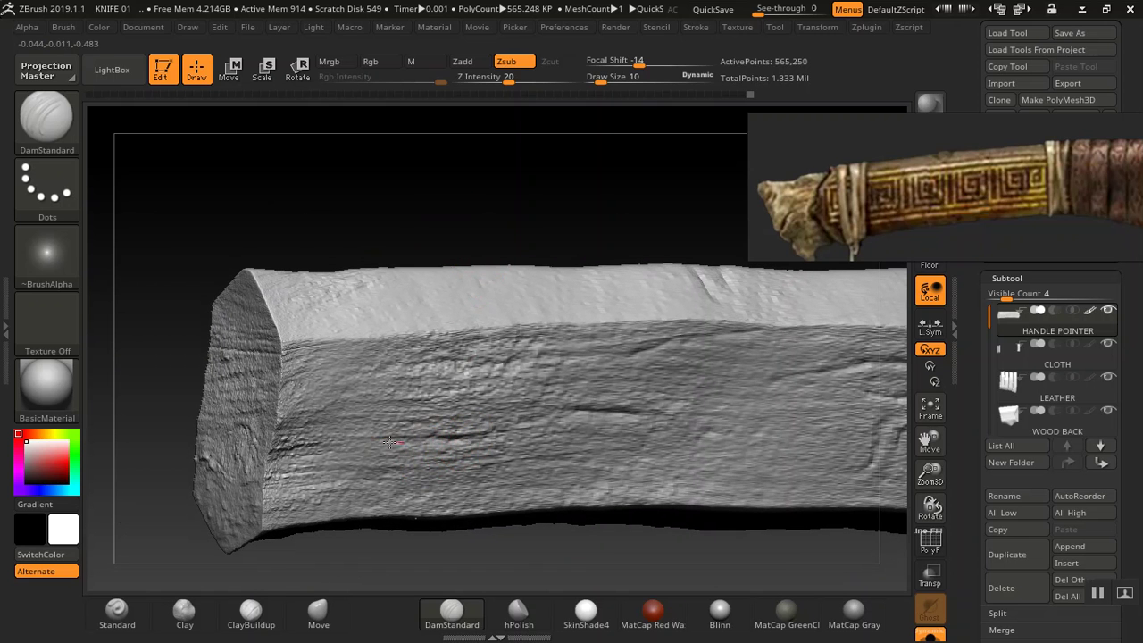
drag(357, 443, 311, 438)
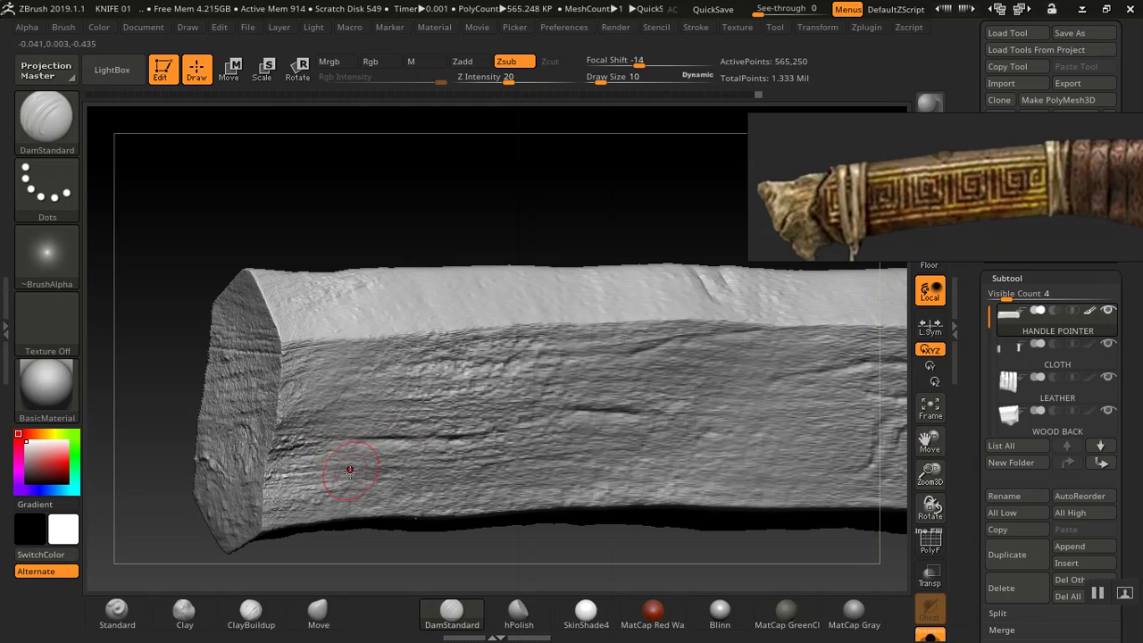
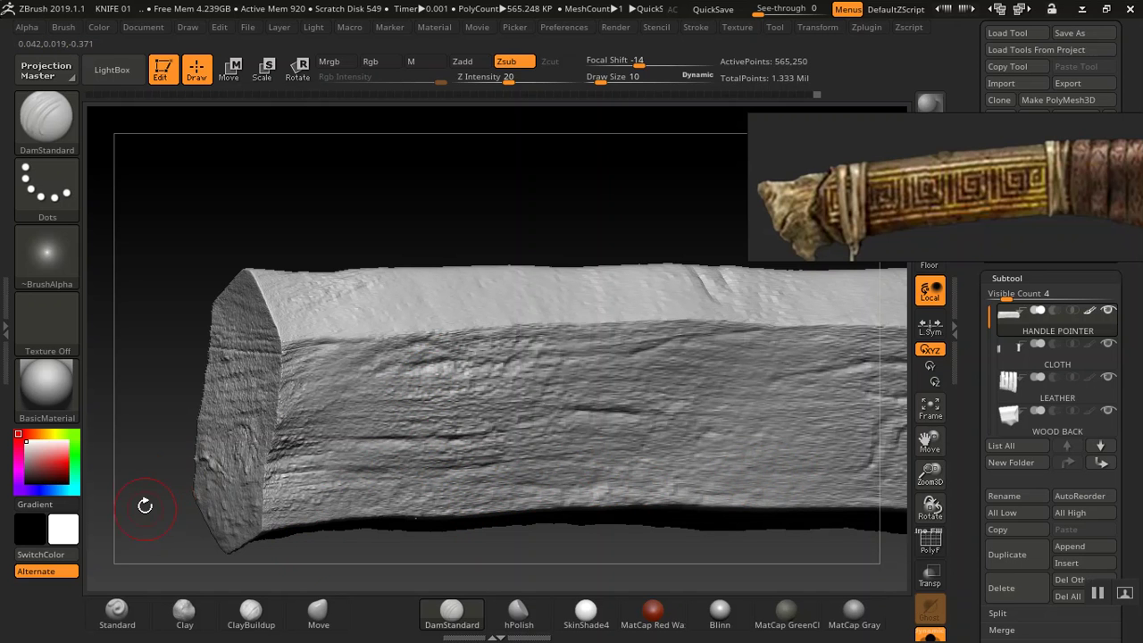
drag(165, 425, 299, 338)
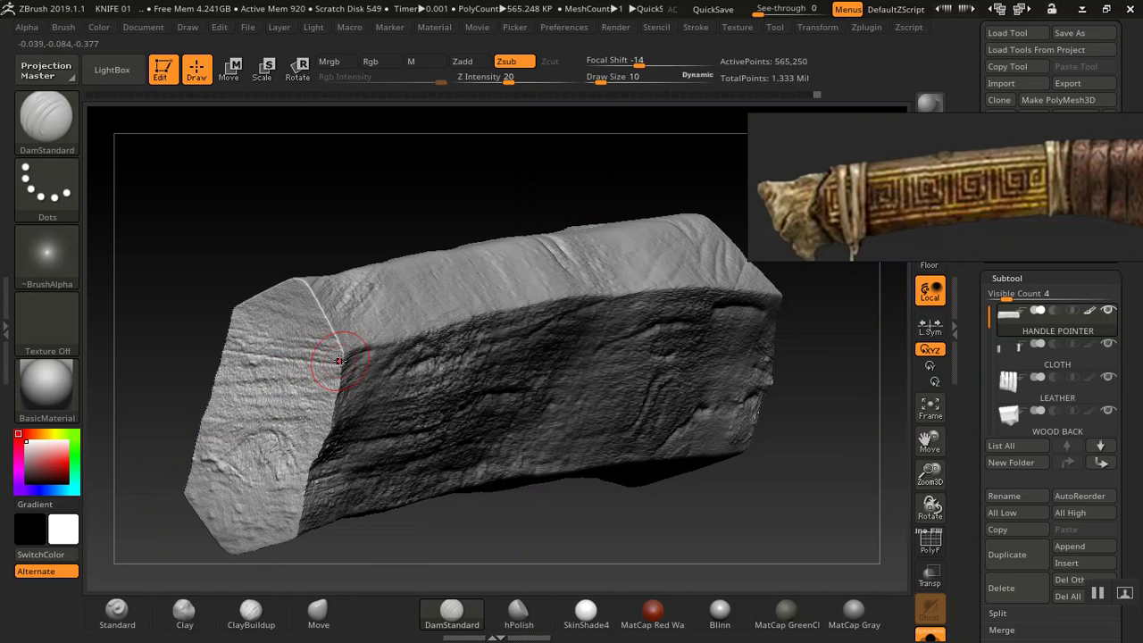
Carve crosswise grain grooves into the upper half of the closed end's cap face using DamStandard at draw size 5
click(329, 304)
drag(228, 183, 322, 222)
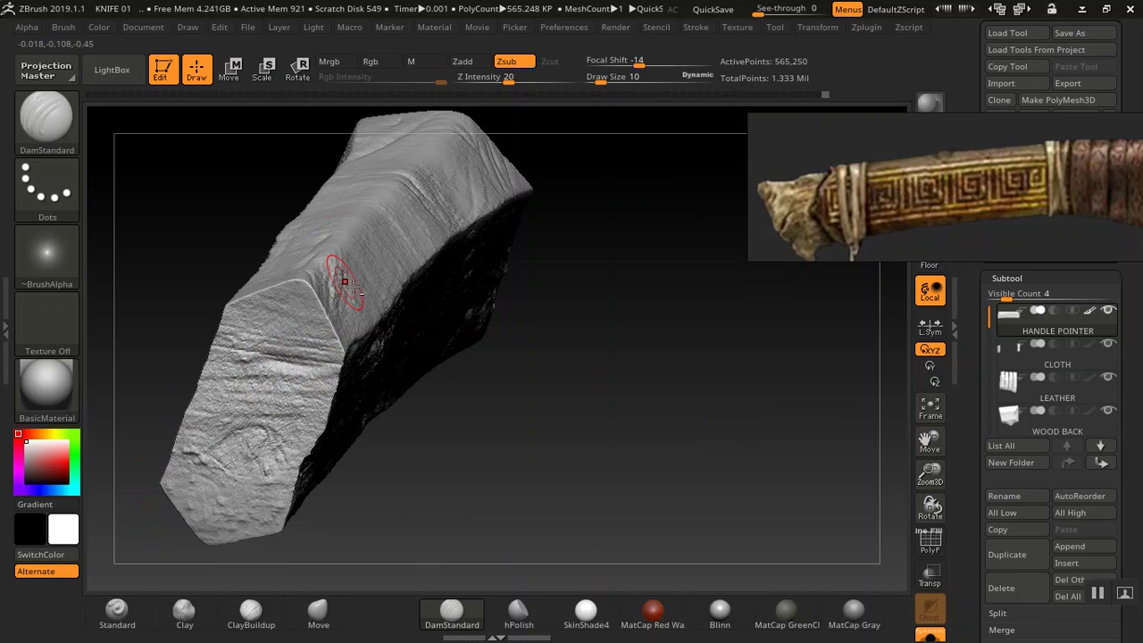
mouse_move(547, 444)
alt+mouse_down()
mouse_move(712, 460)
mouse_move(607, 484)
alt+mouse_up()
key(bracketleft)
drag(489, 377, 427, 367)
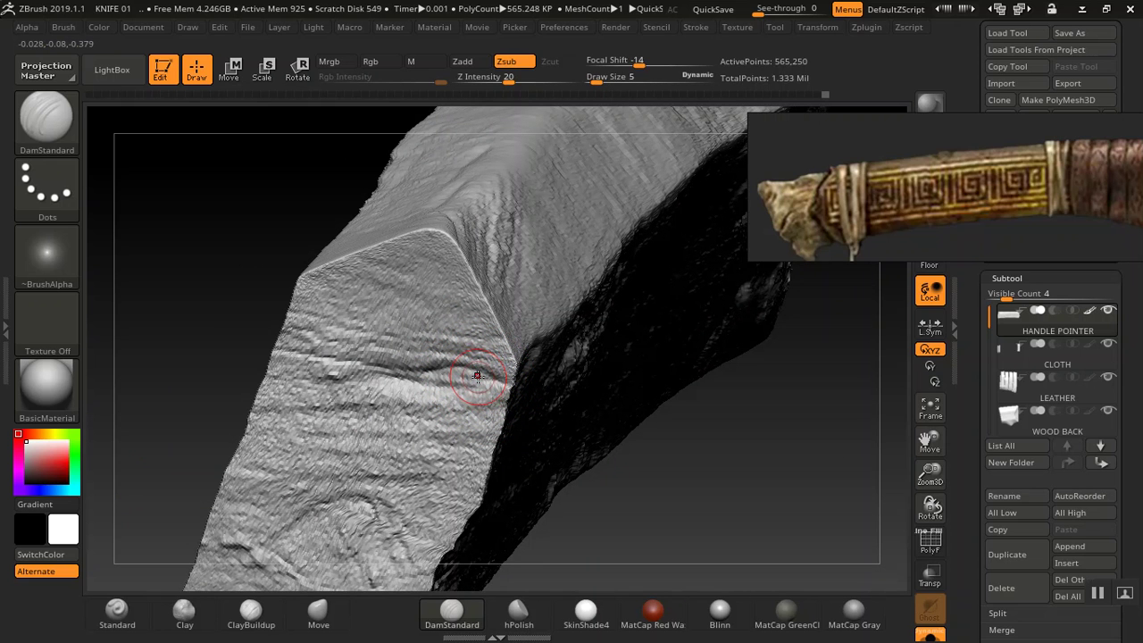
shift+drag(474, 378, 455, 372)
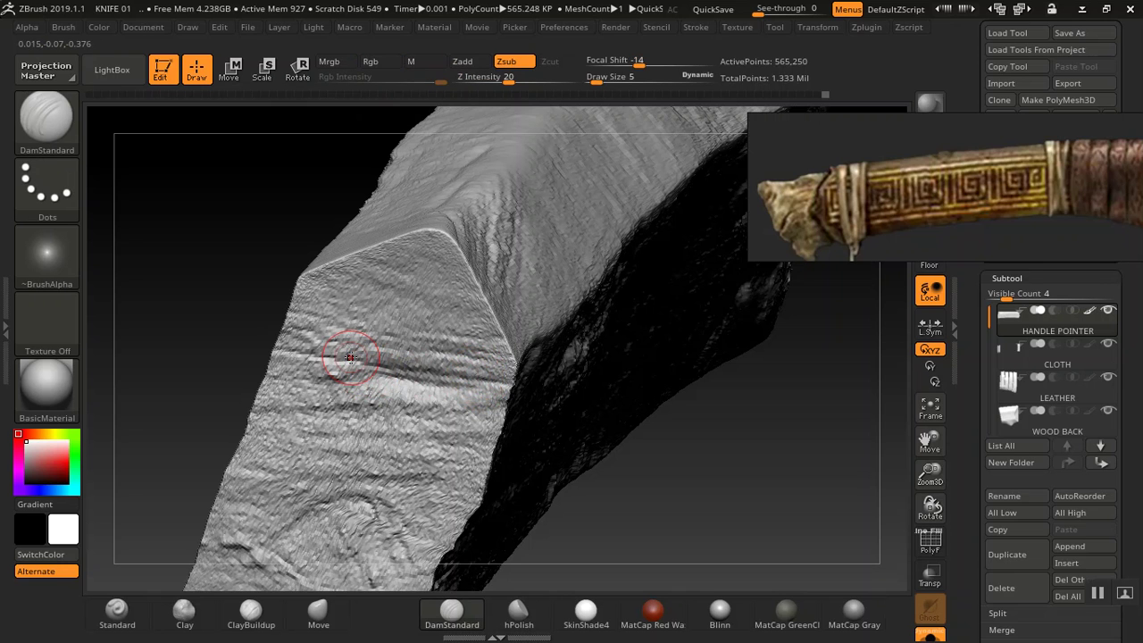
mouse_move(354, 358)
mouse_down()
mouse_move(317, 357)
mouse_move(352, 331)
mouse_up()
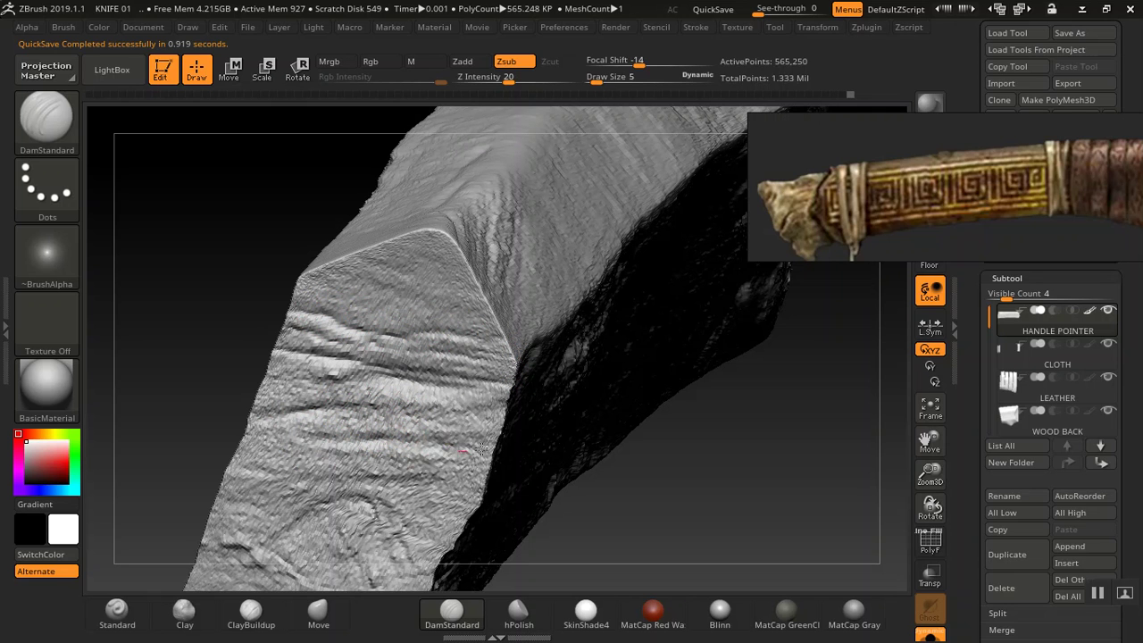
drag(381, 263, 404, 272)
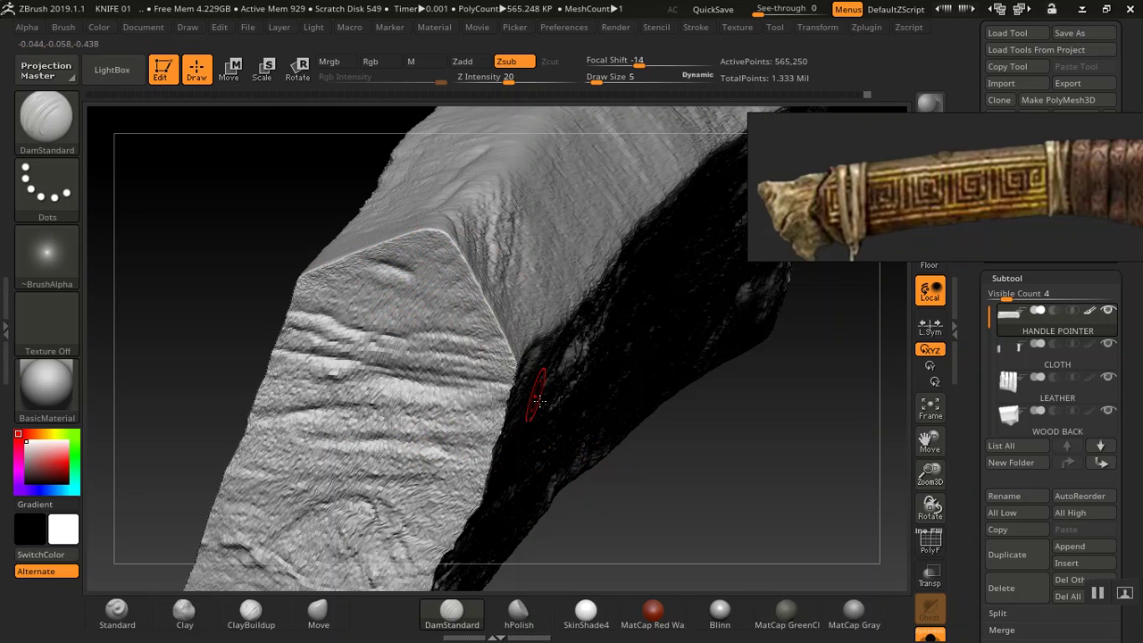
Deepen the knot outline on the end cap face and add short cracks around and below it
mouse_move(637, 510)
mouse_down()
mouse_move(673, 465)
mouse_move(527, 411)
mouse_up()
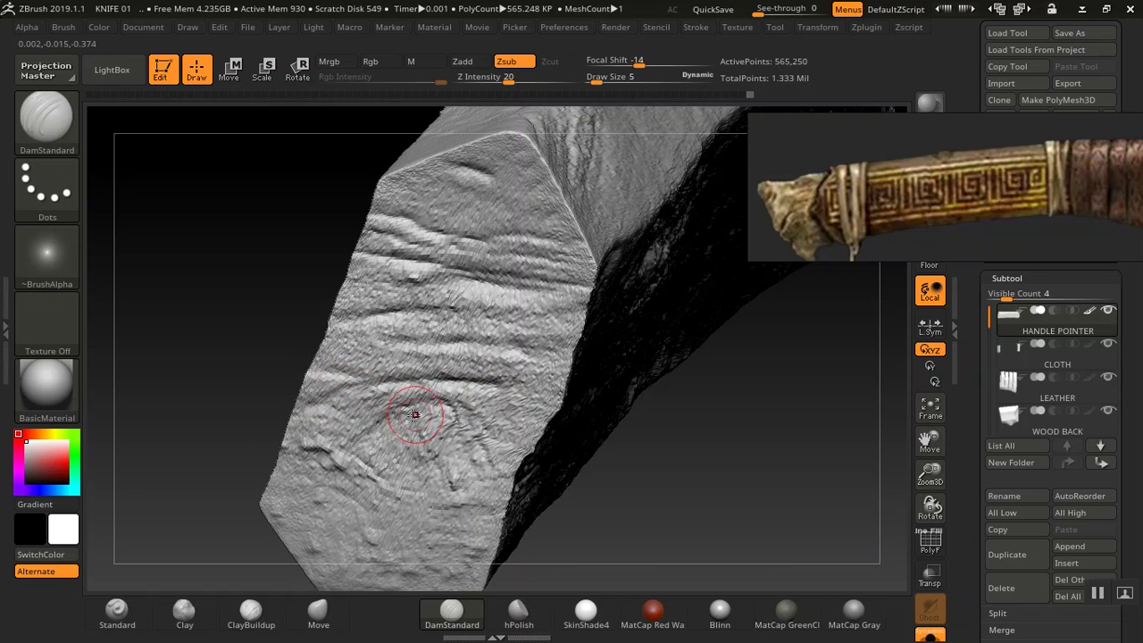
drag(381, 423, 352, 447)
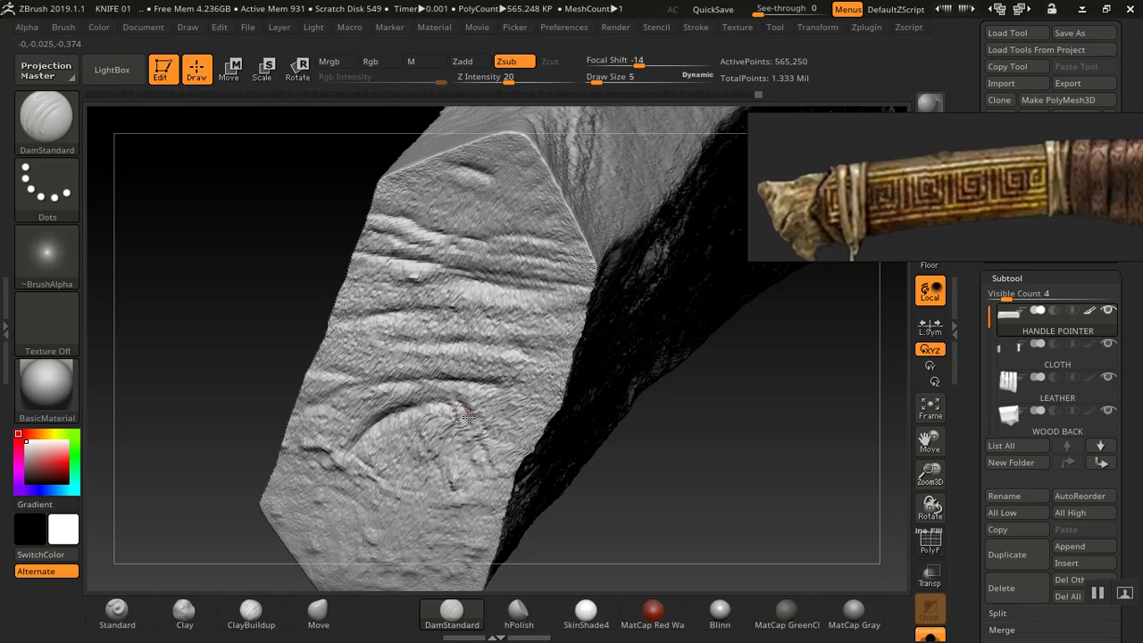
mouse_move(459, 418)
mouse_down()
mouse_move(472, 466)
mouse_move(512, 487)
mouse_move(447, 504)
mouse_move(391, 496)
mouse_up()
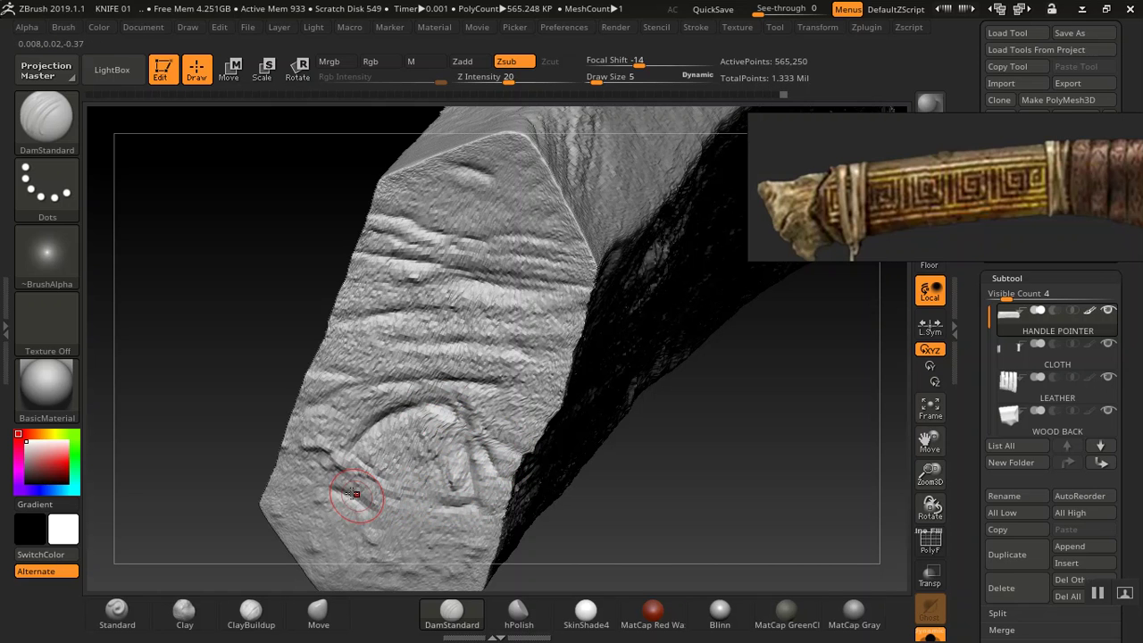
mouse_move(587, 536)
mouse_down()
mouse_move(658, 479)
mouse_move(645, 437)
mouse_up()
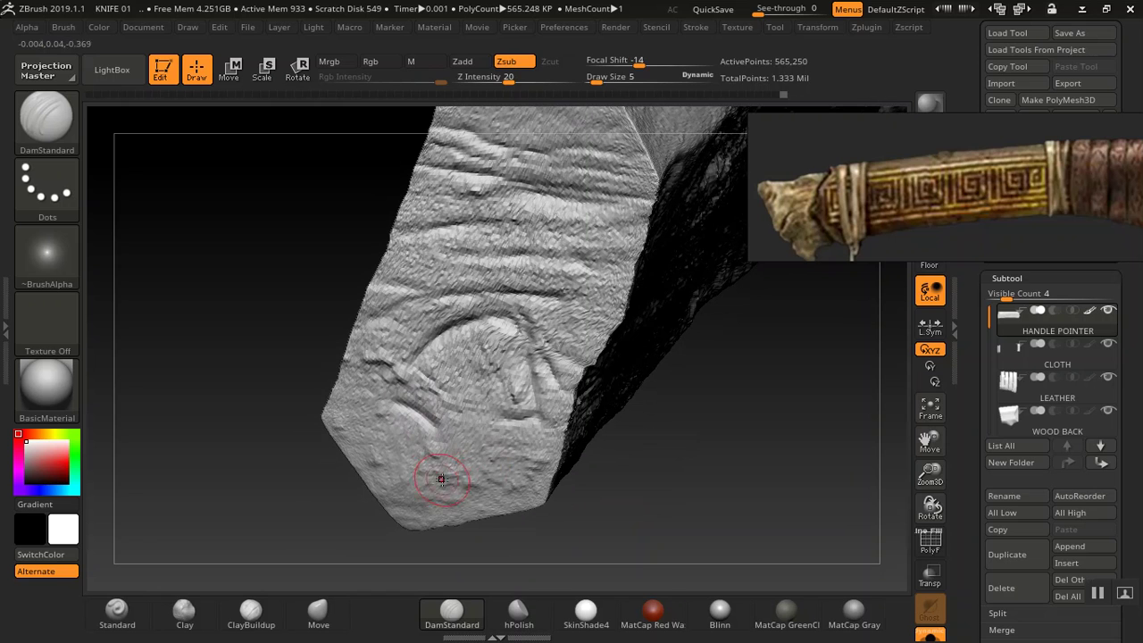
drag(483, 488, 416, 481)
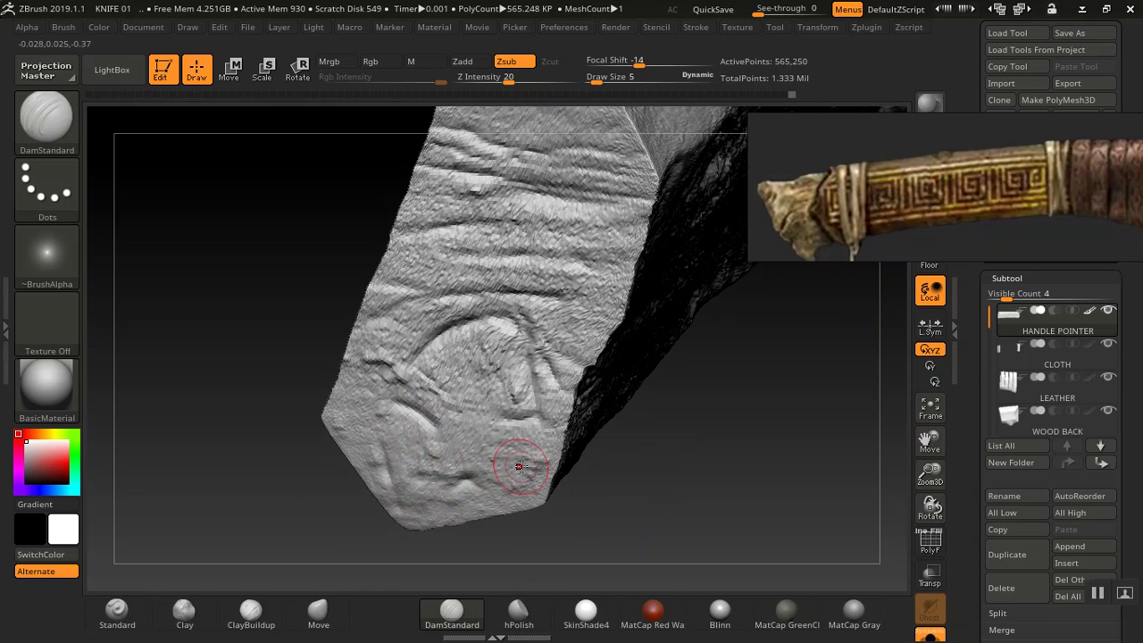
Carve short crosswise grooves into the handle's underside bevel near the closed end
drag(650, 494, 693, 558)
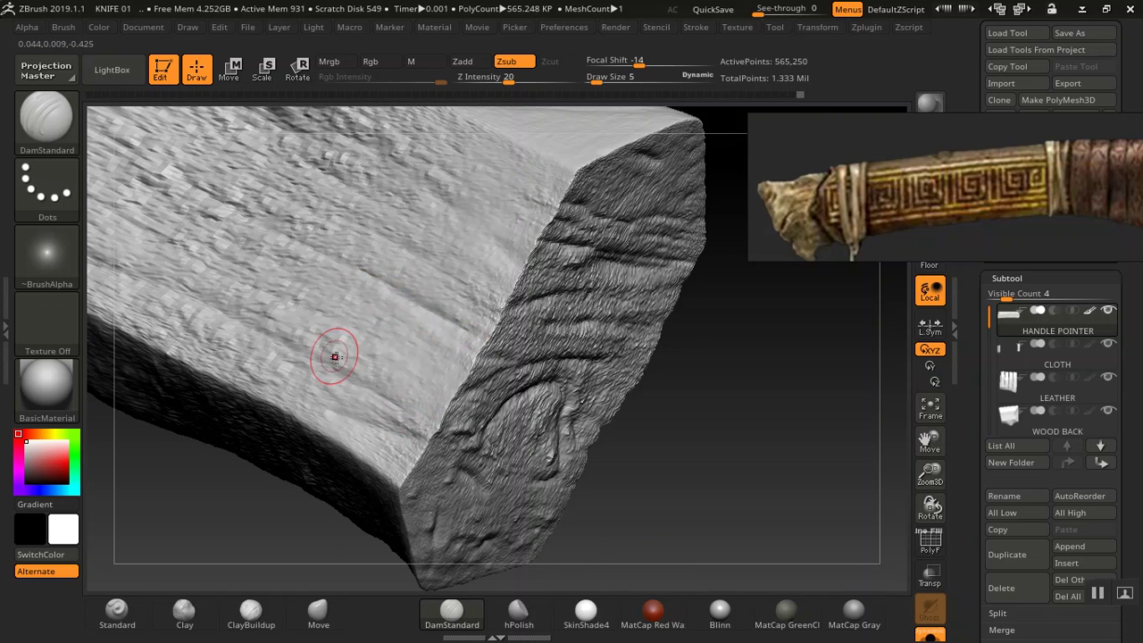
drag(723, 465, 661, 429)
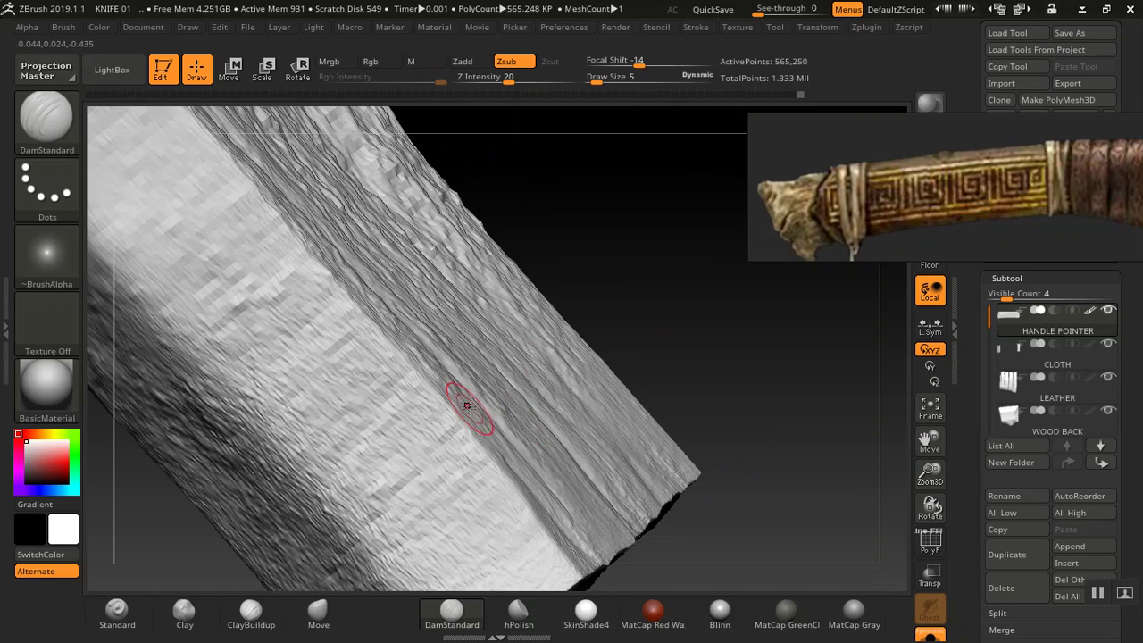
mouse_move(635, 307)
mouse_down()
mouse_move(658, 248)
mouse_move(622, 280)
mouse_move(633, 286)
mouse_move(711, 237)
mouse_move(700, 246)
mouse_up()
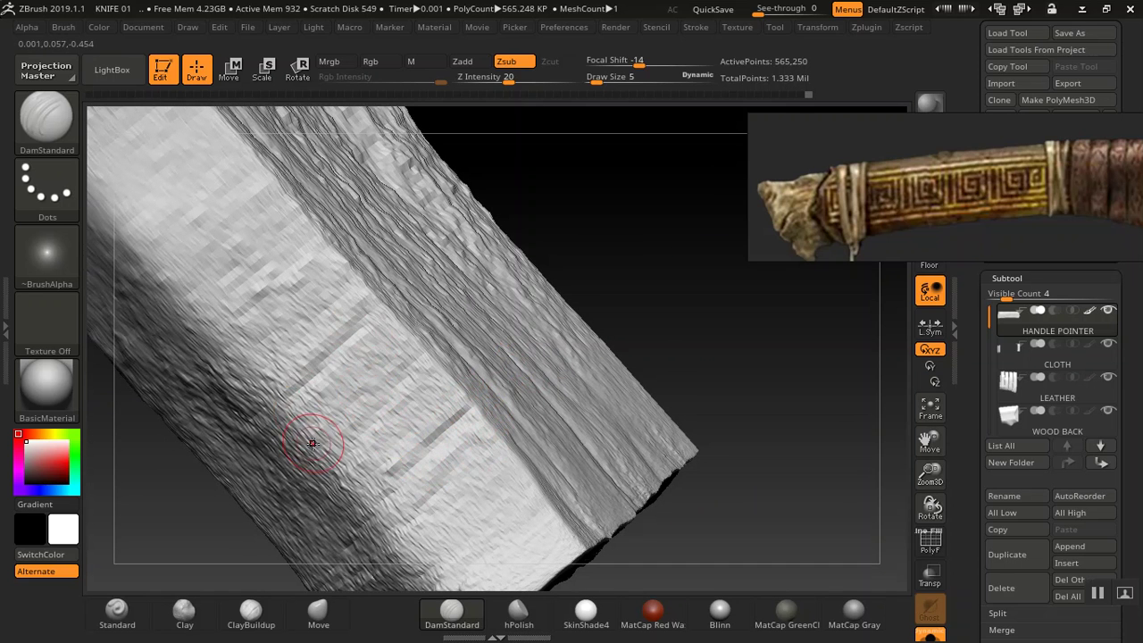
mouse_move(594, 214)
alt+mouse_down()
mouse_move(815, 237)
mouse_move(807, 241)
mouse_move(721, 218)
mouse_move(688, 189)
mouse_move(714, 234)
mouse_move(848, 91)
alt+mouse_up()
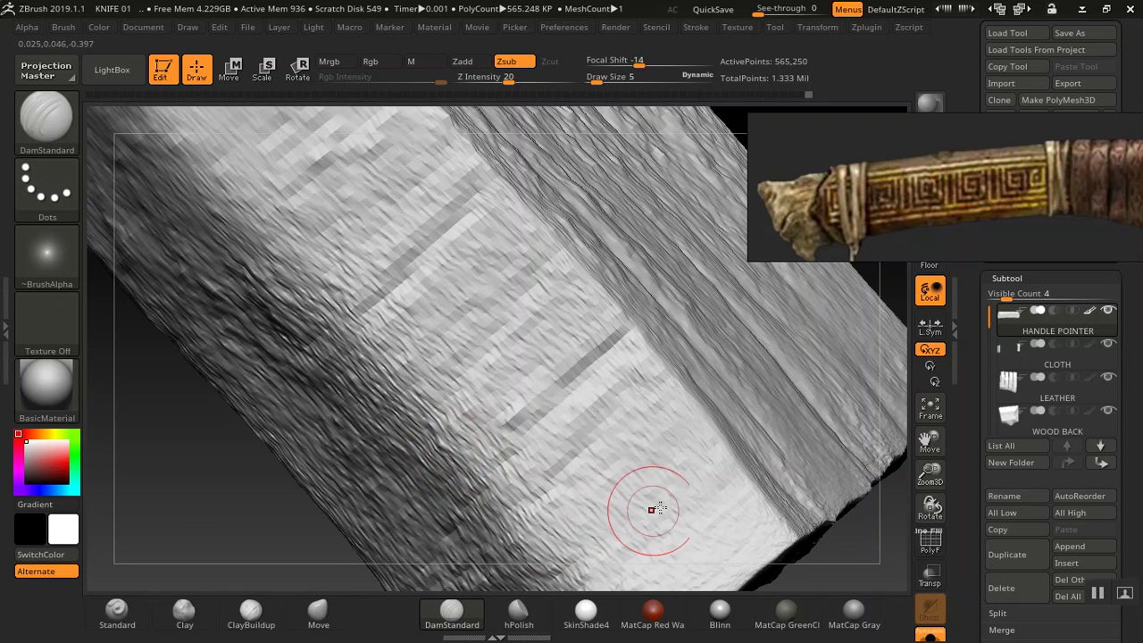
drag(221, 507, 228, 497)
Carve a crosswise crack over the underside bevels and lengthwise grooves along the middle and closed-end stretch of the adjacent bevel
key(f)
drag(351, 473, 418, 452)
drag(542, 501, 575, 342)
alt+drag(549, 250, 655, 456)
drag(548, 492, 212, 334)
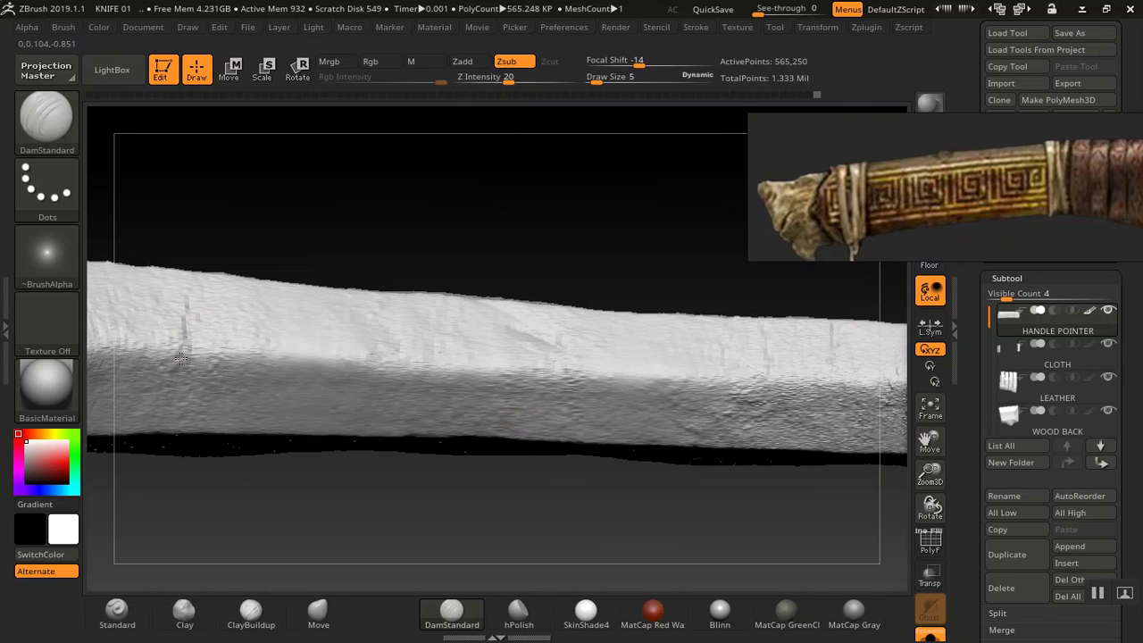
drag(571, 393, 435, 395)
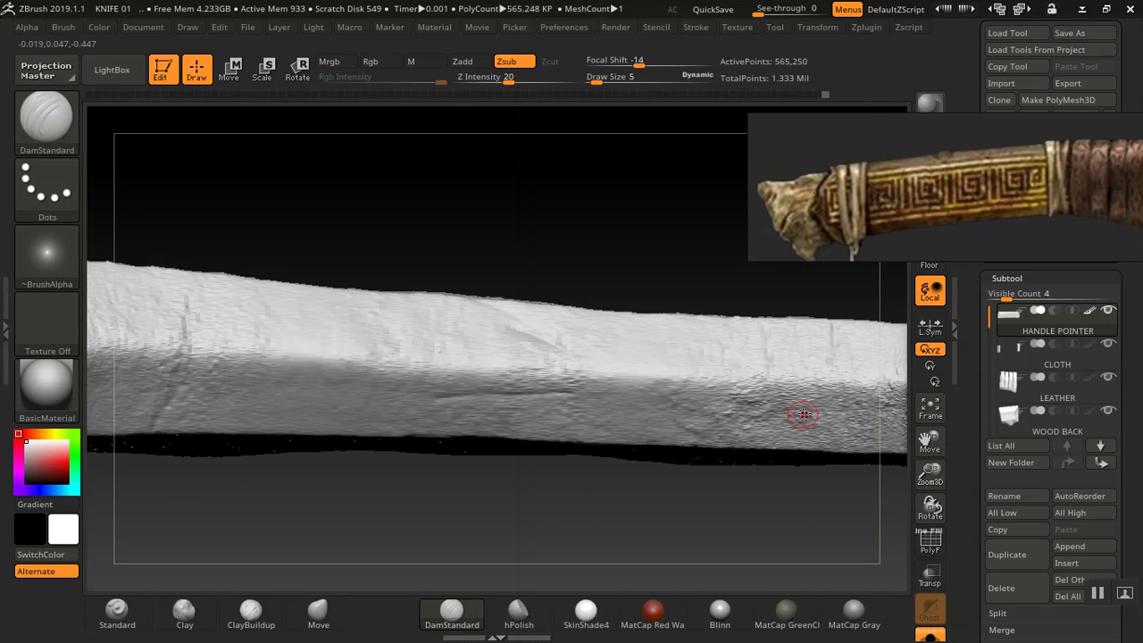
drag(677, 538, 588, 488)
drag(699, 414, 607, 417)
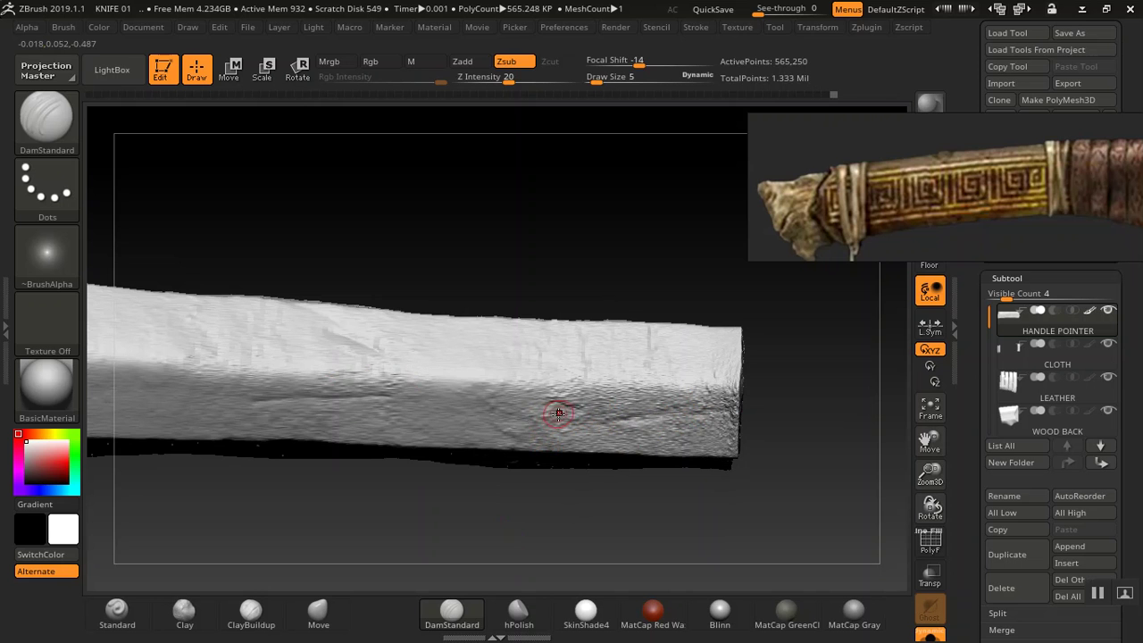
Add a lengthwise groove and a slanted groove to the underside bevel near the open end
drag(410, 497, 220, 499)
alt+drag(255, 535, 418, 502)
drag(411, 413, 340, 415)
drag(362, 476, 323, 409)
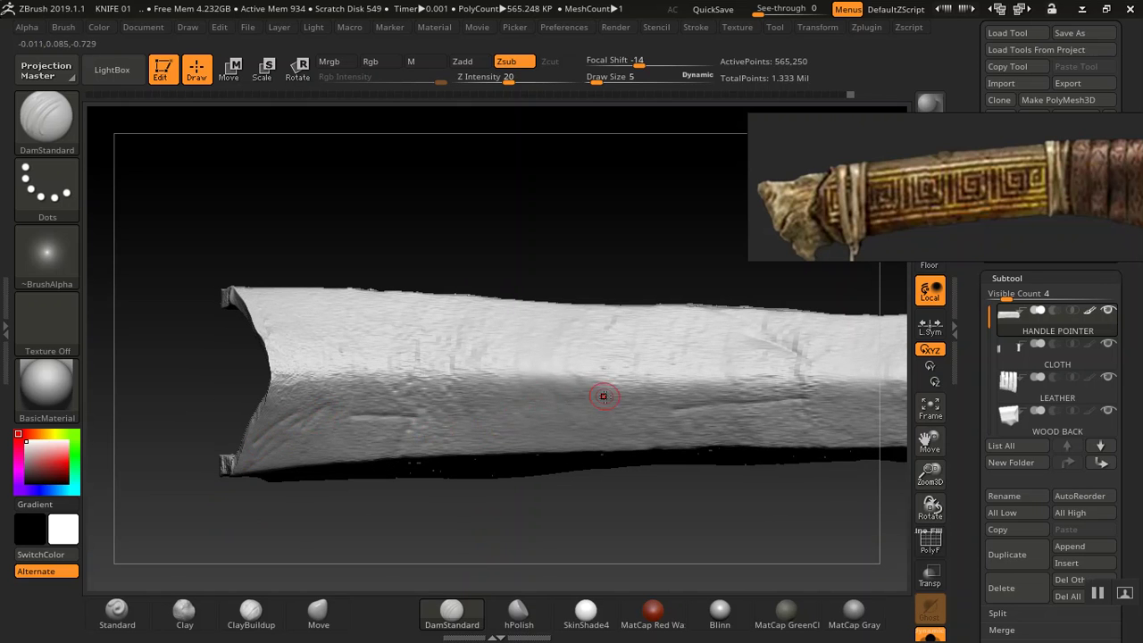
mouse_move(524, 533)
mouse_down()
mouse_move(521, 571)
mouse_move(519, 546)
mouse_up()
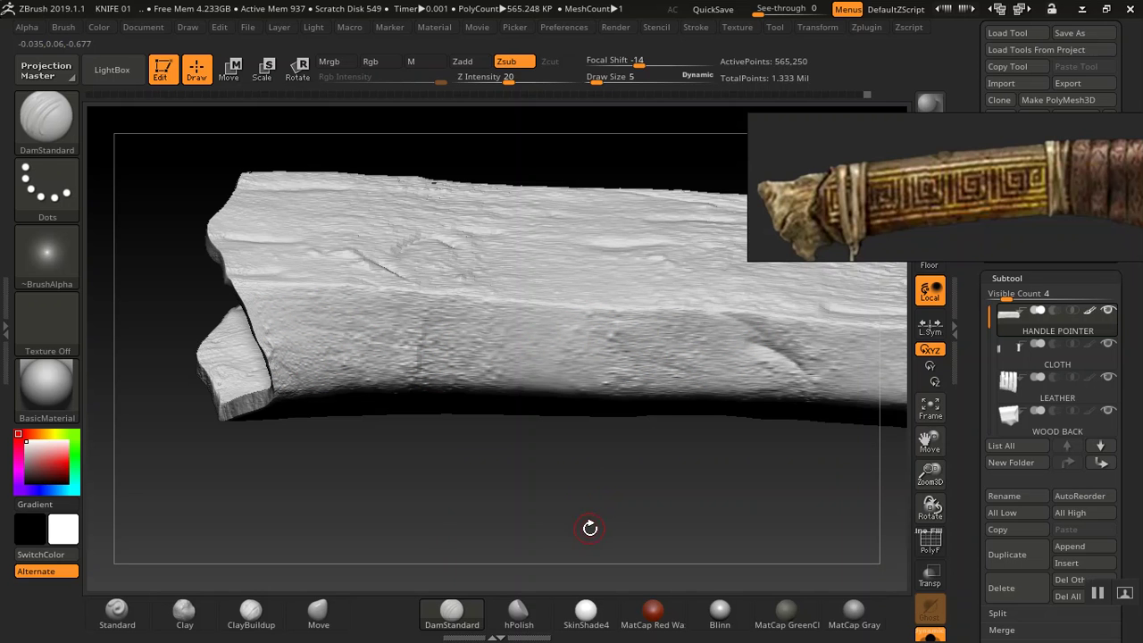
Save the project as KNIFE 01, replacing the existing file
key(ctrl)
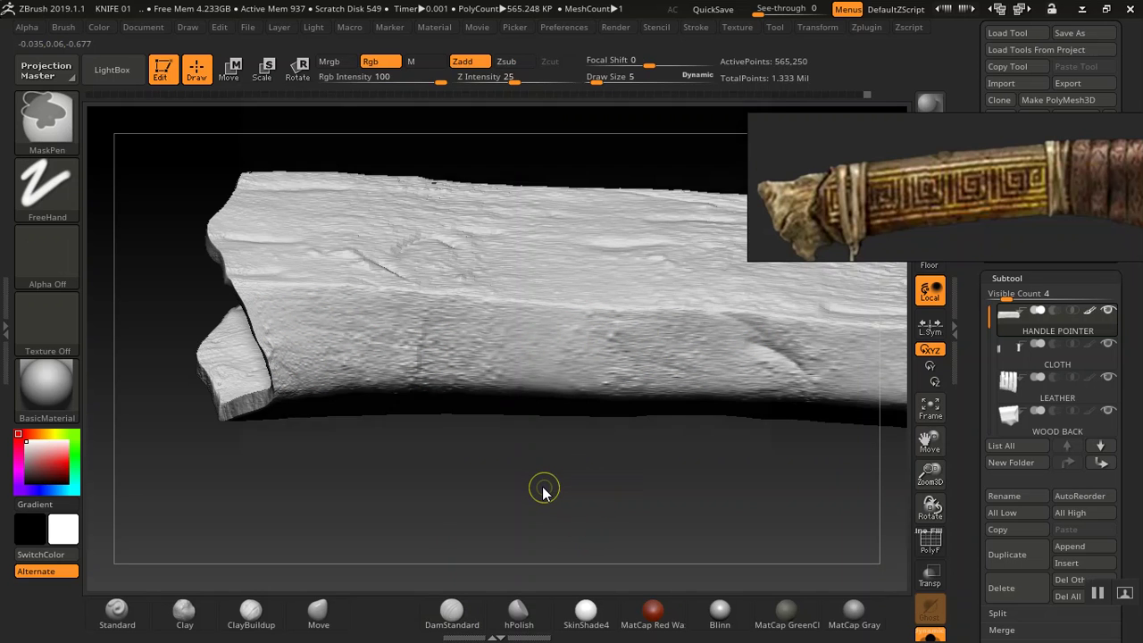
key(ctrl+s)
click(632, 447)
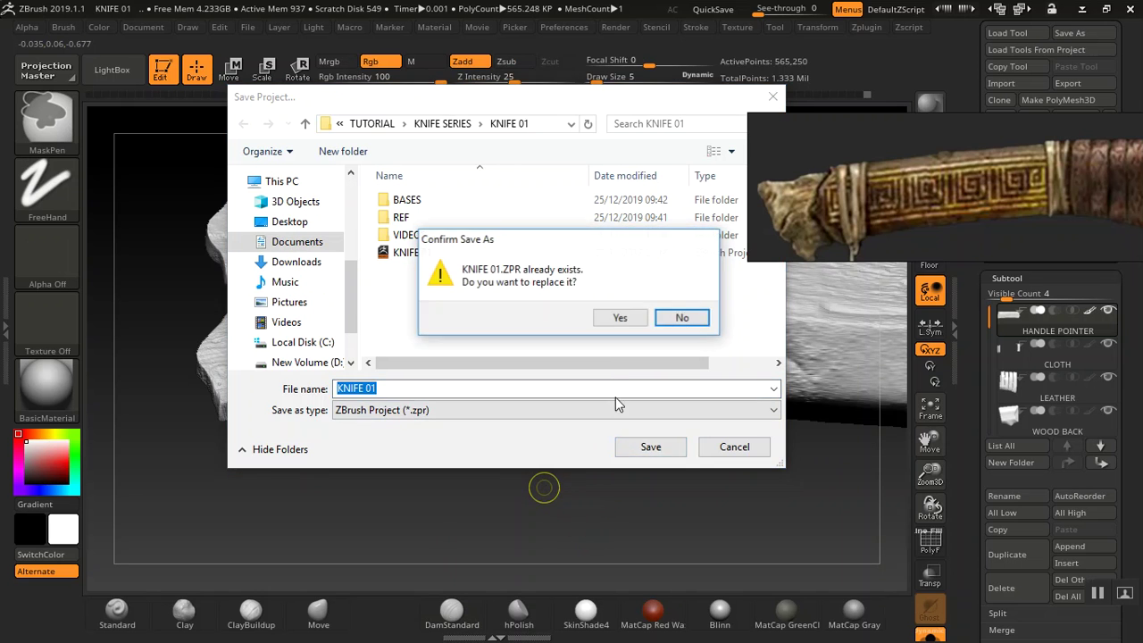
click(619, 318)
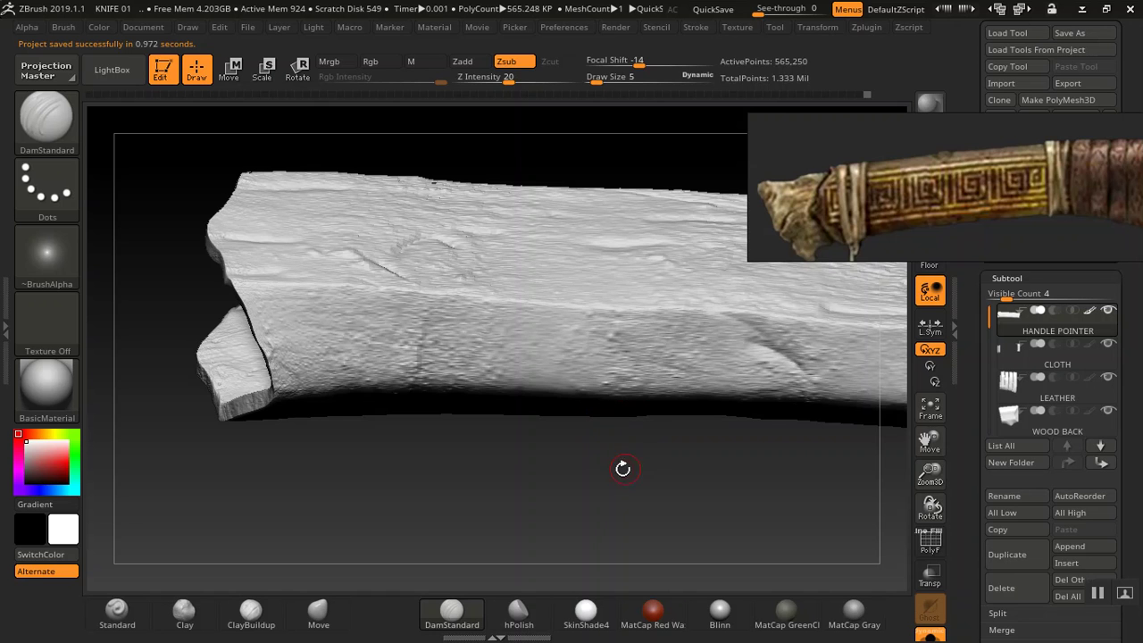
Turn off Solo mode to display all subtools and unhide the hidden part of the handle mesh
drag(535, 507, 603, 477)
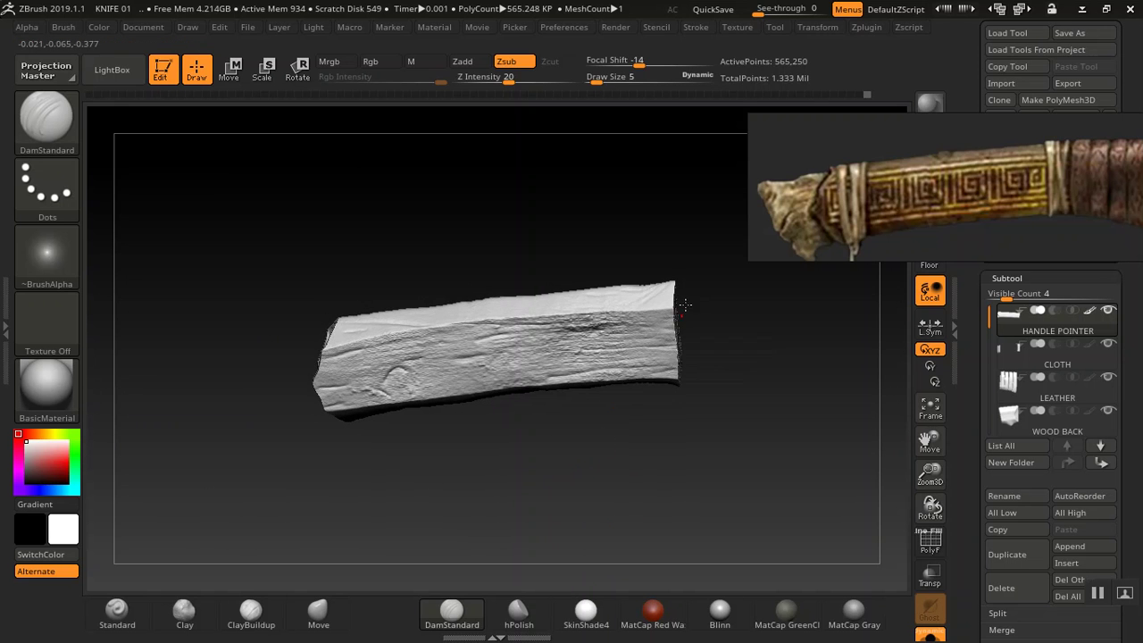
click(821, 26)
click(873, 335)
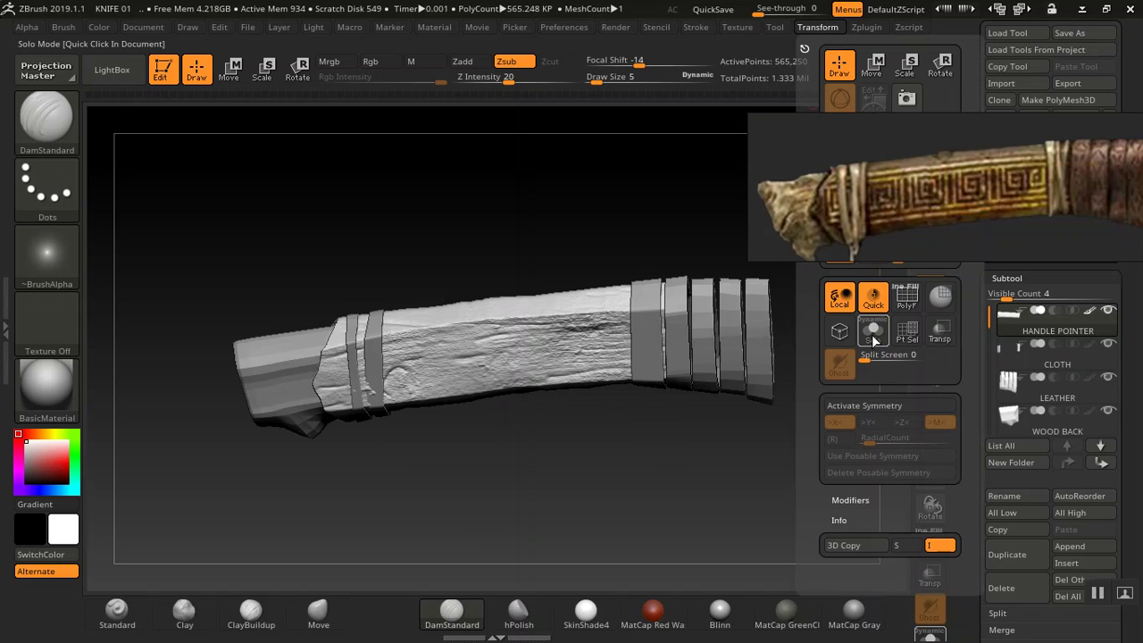
drag(590, 521, 621, 523)
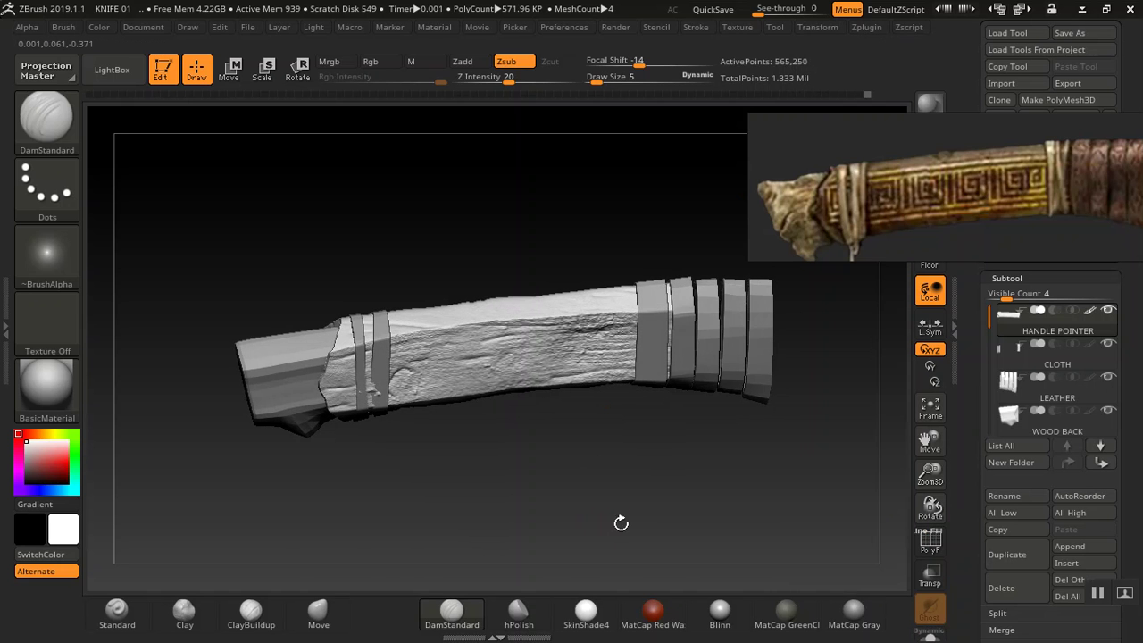
key(ctrl+shift)
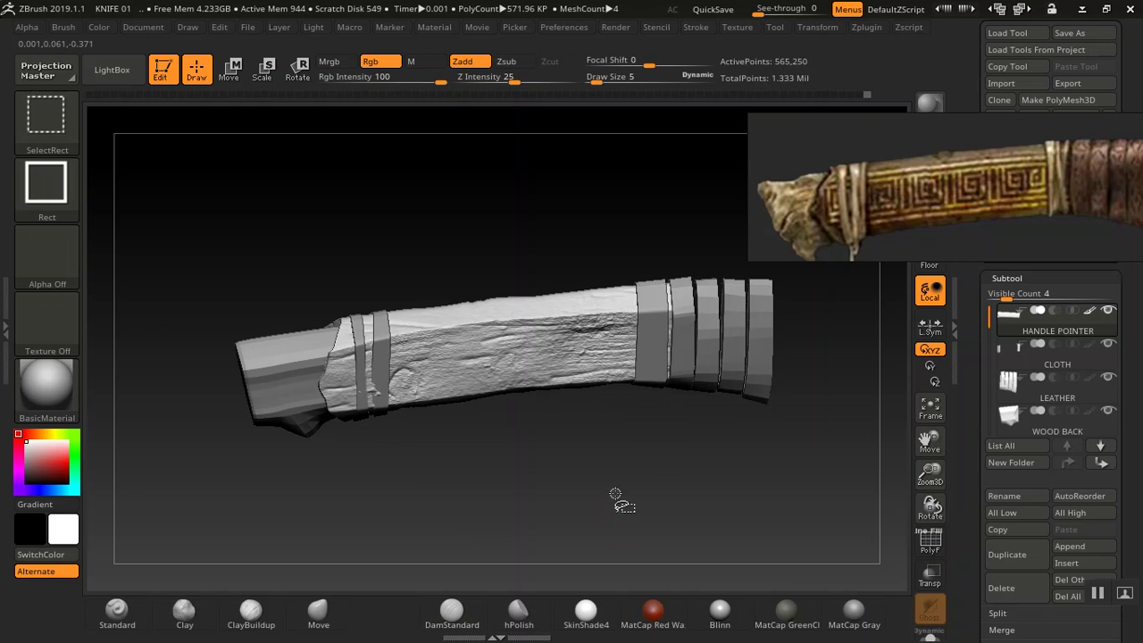
ctrl+shift+click(621, 490)
mouse_move(649, 498)
alt+mouse_down()
mouse_move(607, 466)
mouse_move(512, 441)
mouse_move(617, 473)
mouse_move(513, 428)
mouse_move(499, 438)
mouse_move(493, 412)
mouse_move(423, 438)
mouse_move(561, 426)
mouse_move(538, 493)
mouse_move(566, 468)
mouse_move(544, 492)
mouse_move(604, 467)
mouse_move(605, 511)
mouse_move(593, 437)
mouse_move(521, 457)
mouse_move(549, 492)
mouse_move(533, 510)
mouse_move(548, 509)
mouse_move(548, 535)
mouse_move(529, 536)
mouse_move(483, 421)
alt+mouse_up()
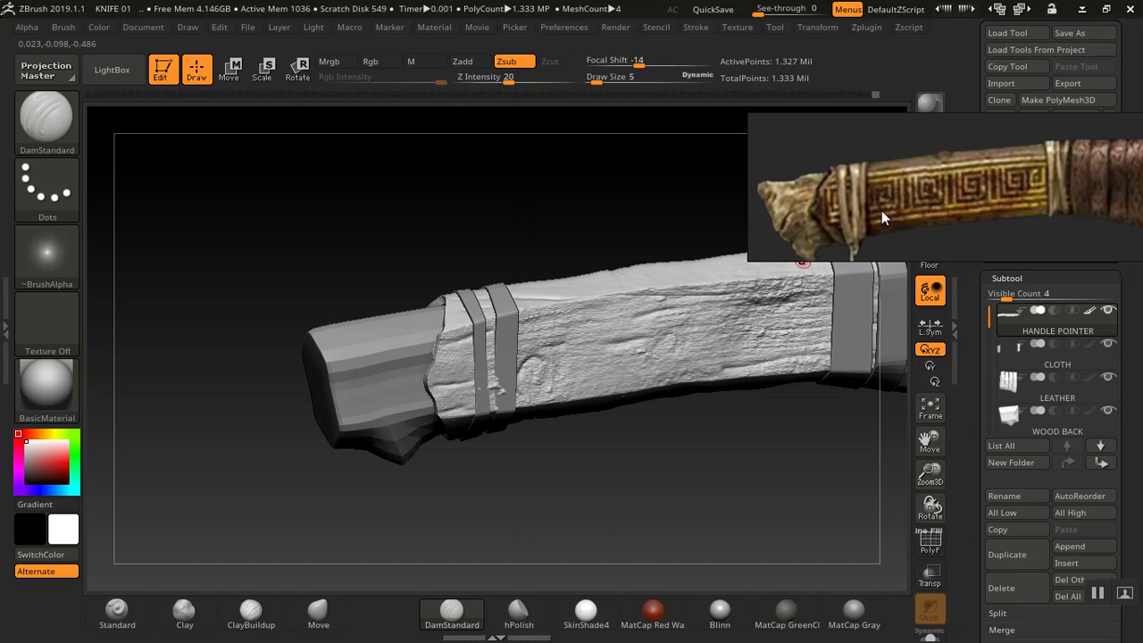
Reposition the reference photo over the canvas directly above the knife handle
drag(928, 163, 400, 179)
key(b)
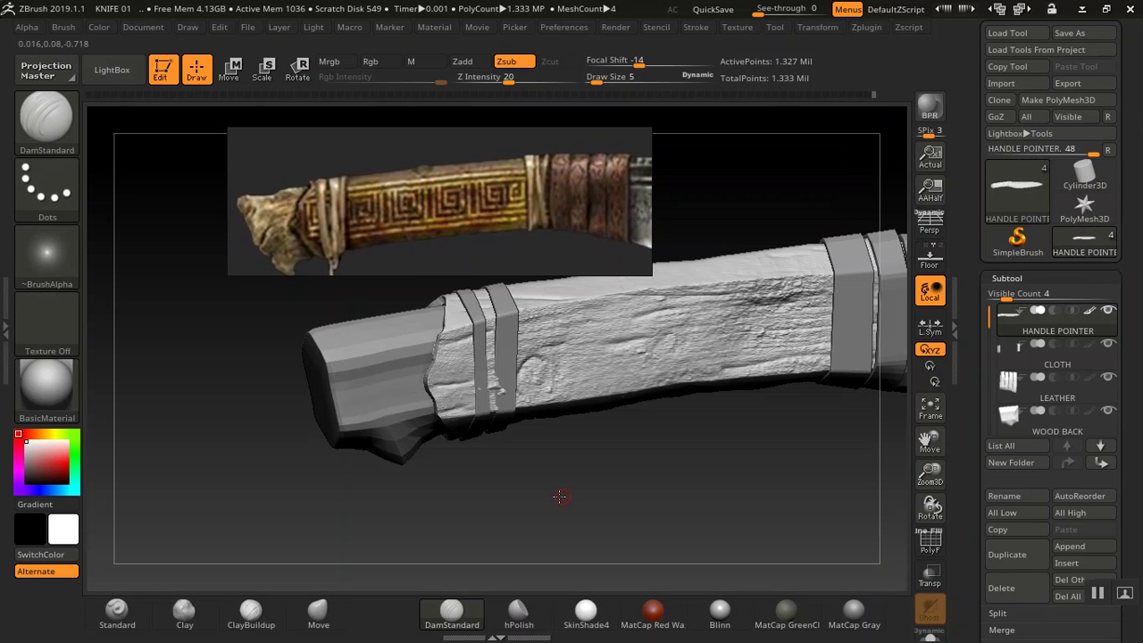
mouse_move(561, 496)
mouse_down()
mouse_move(550, 485)
mouse_move(516, 507)
mouse_move(561, 521)
mouse_up()
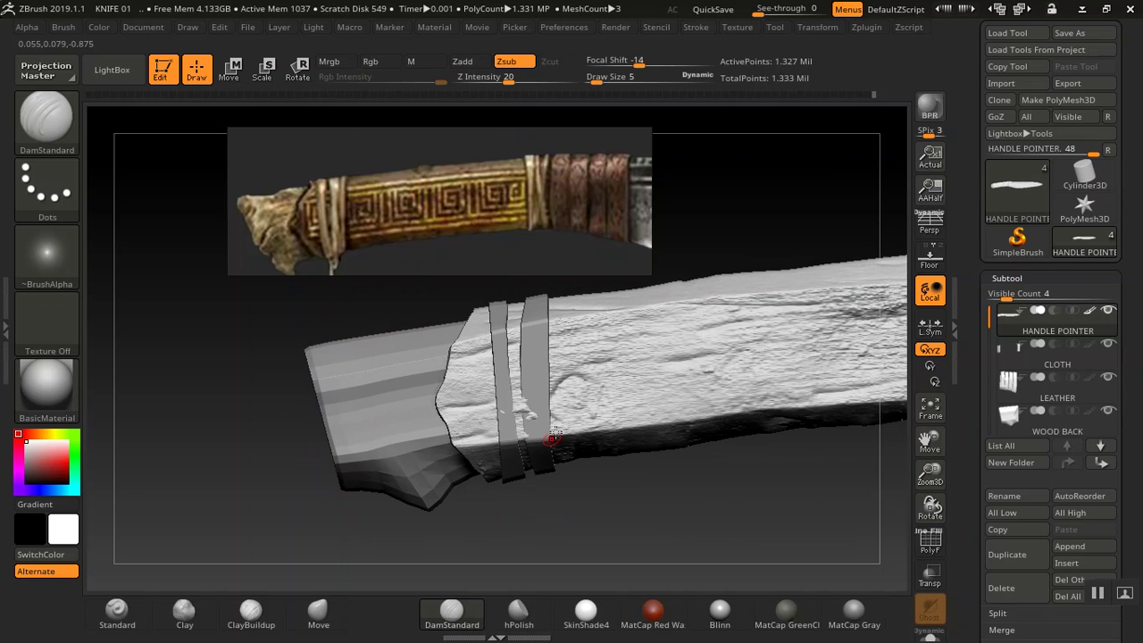
Push the wood that pokes through the two cloth straps back beneath them using the Move brush at draw size 22
key(])
key([)
key(])
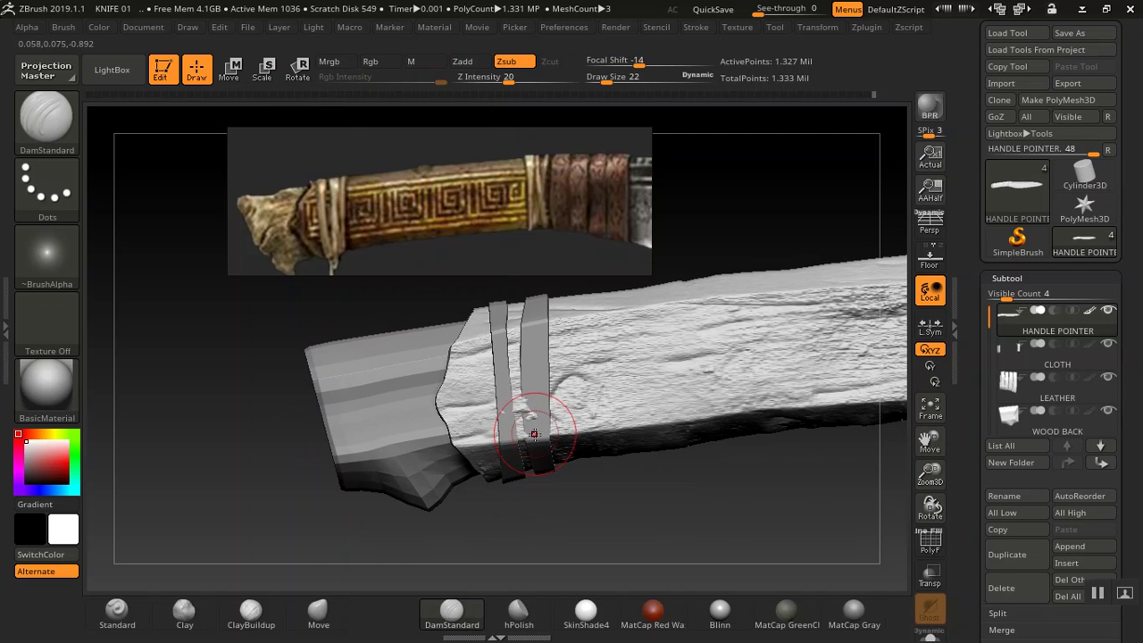
click(317, 613)
mouse_move(545, 530)
mouse_down()
mouse_move(597, 536)
mouse_move(626, 462)
mouse_up()
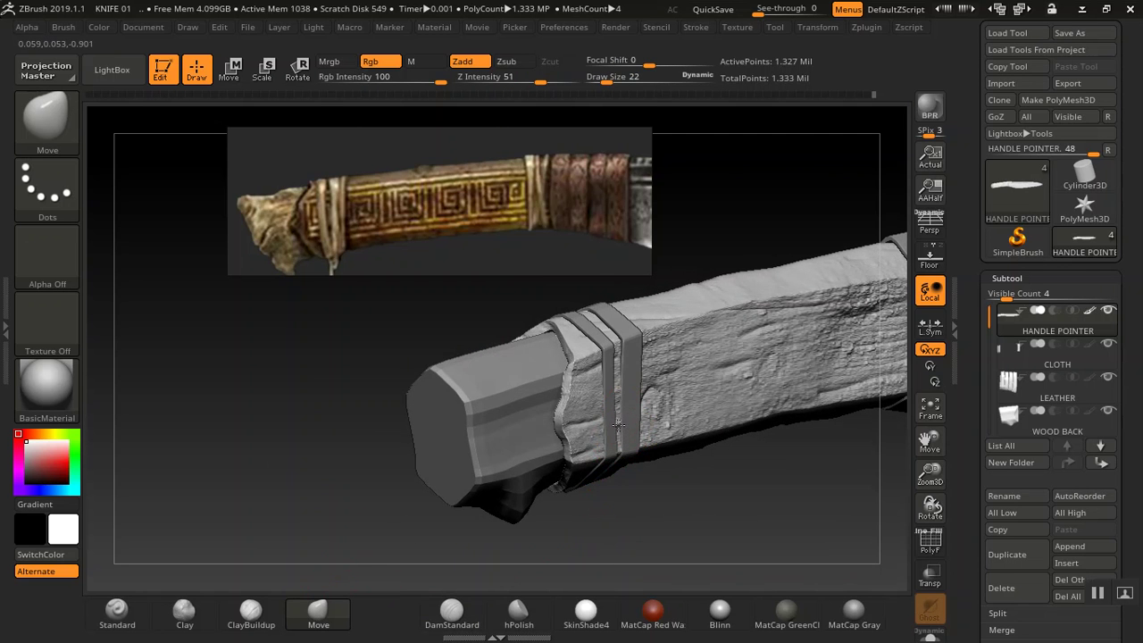
drag(716, 498, 620, 525)
drag(695, 524, 806, 450)
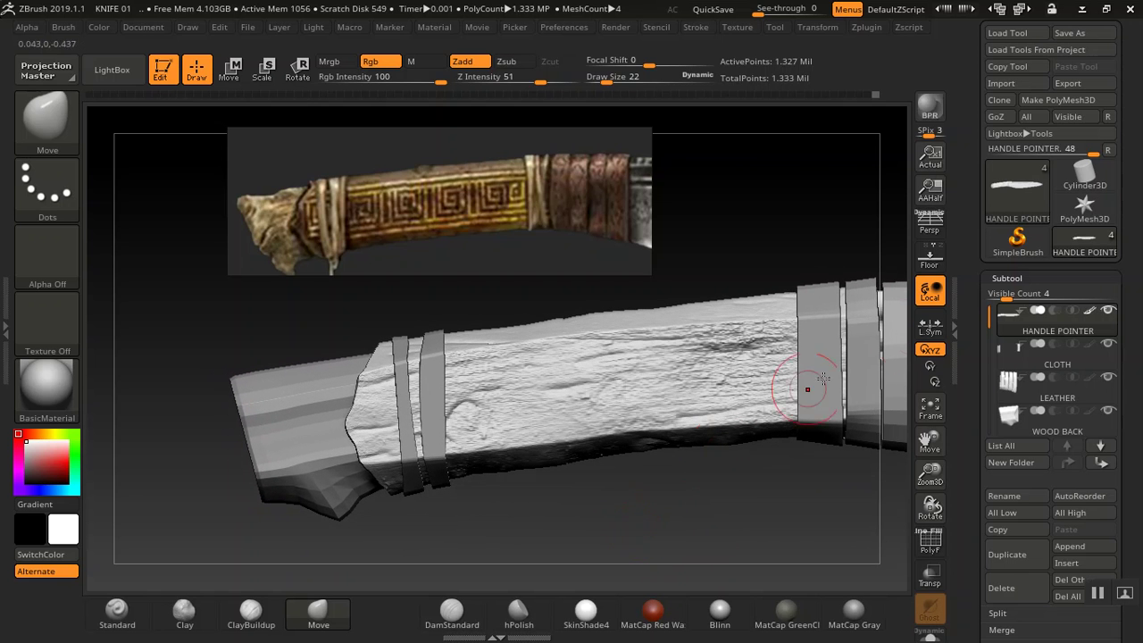
Lower the HANDLE POINTER subtool to subdivision level 1 and make WOOD BACK the active subtool
click(1007, 279)
click(1011, 298)
drag(1022, 331, 985, 332)
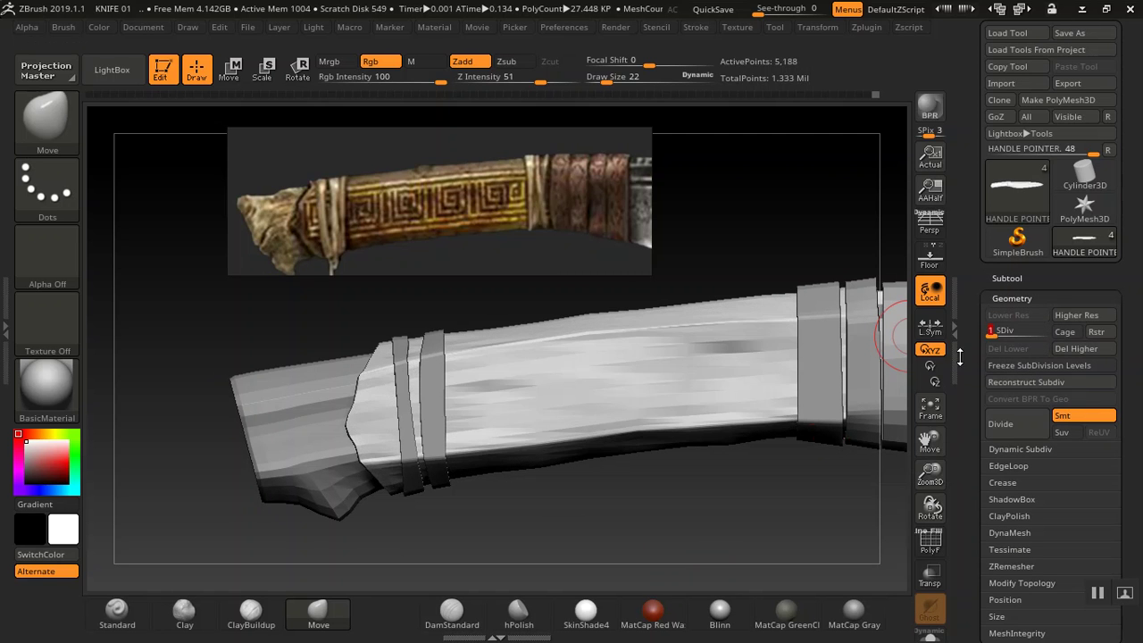
drag(634, 543, 608, 545)
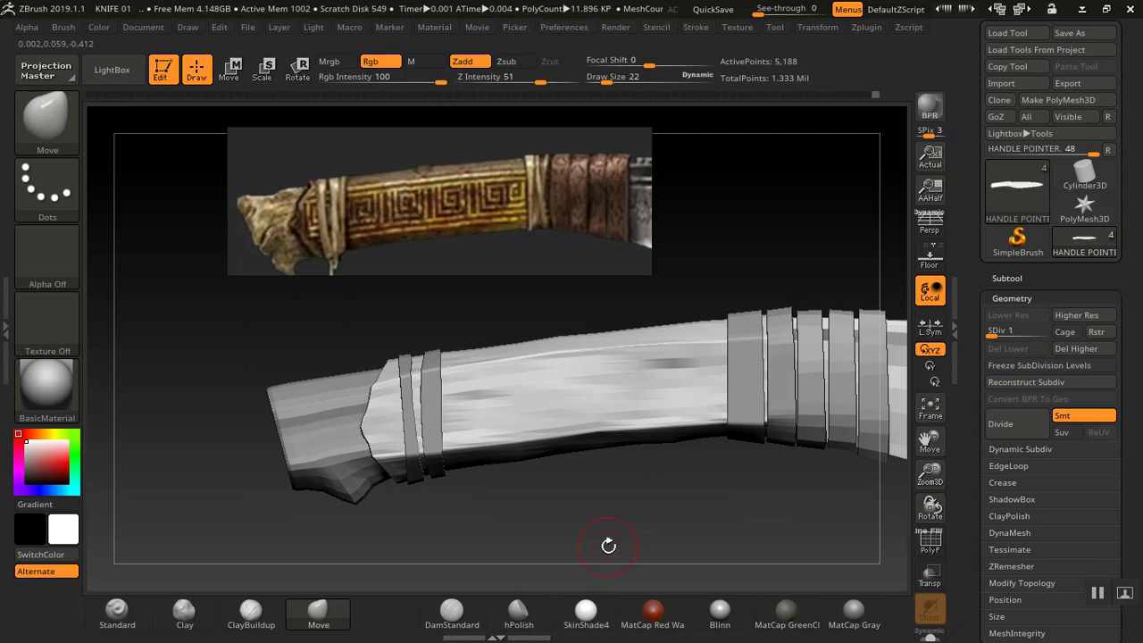
alt+click(303, 428)
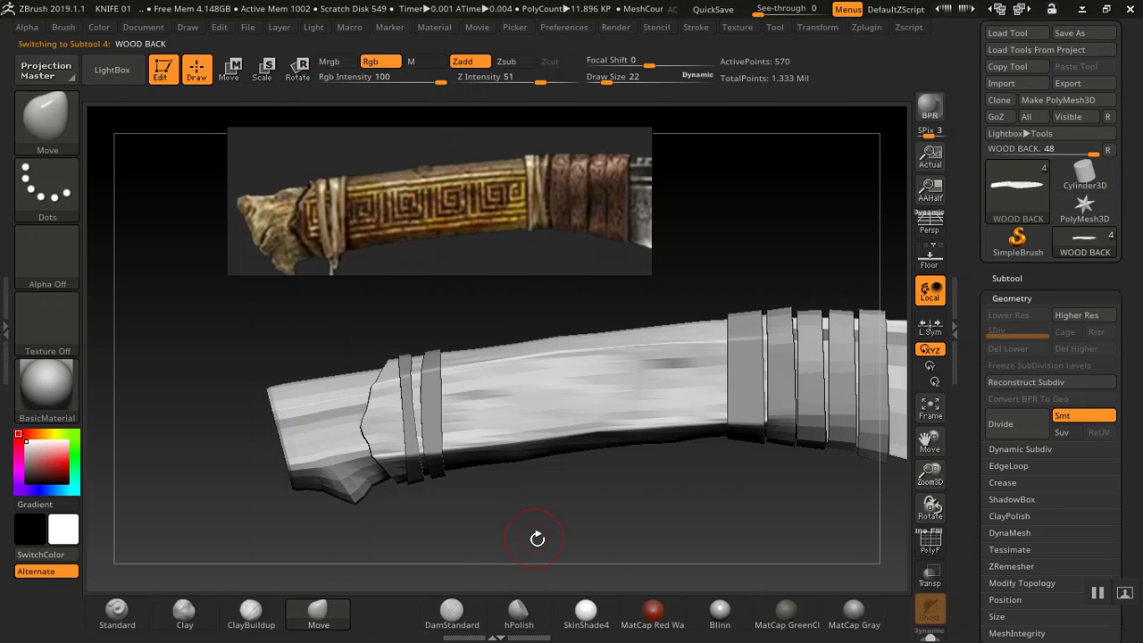
Isolate the WOOD BACK subtool with Solo mode and turn it to show the side that joins the handle
drag(580, 533, 671, 441)
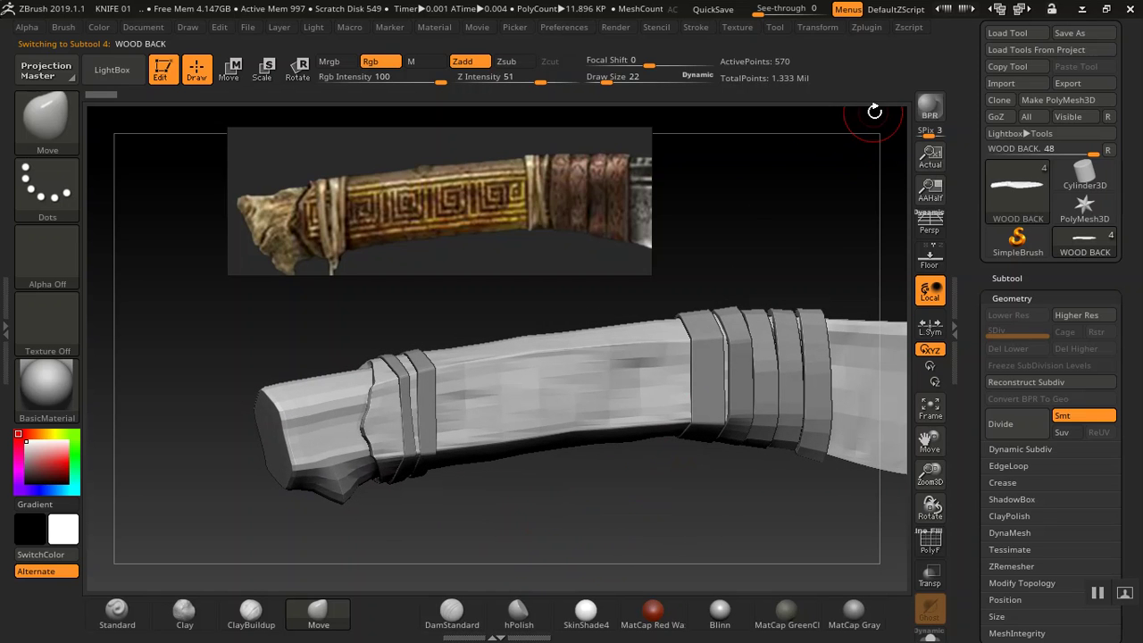
click(823, 31)
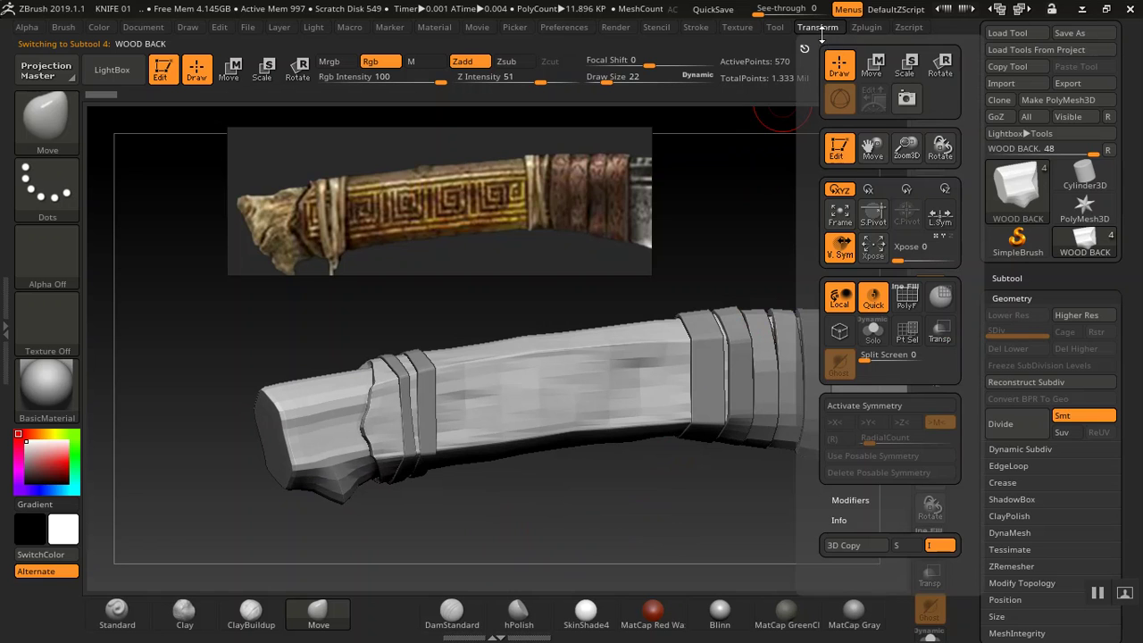
click(873, 337)
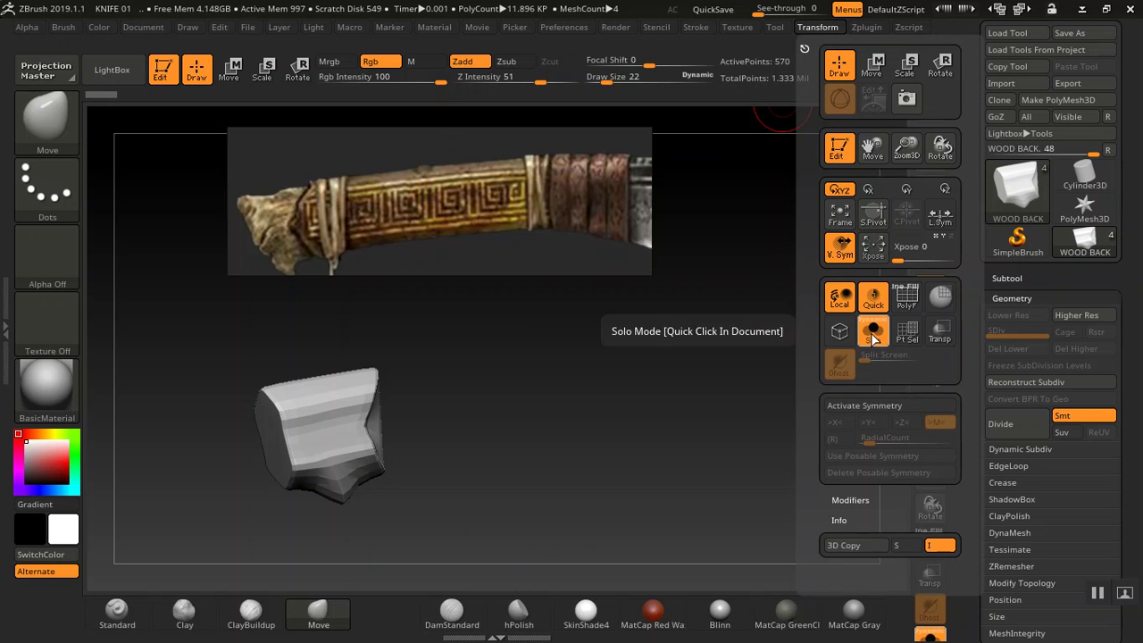
mouse_move(573, 382)
mouse_down()
mouse_move(505, 372)
mouse_move(581, 375)
mouse_up()
alt+drag(733, 421, 678, 429)
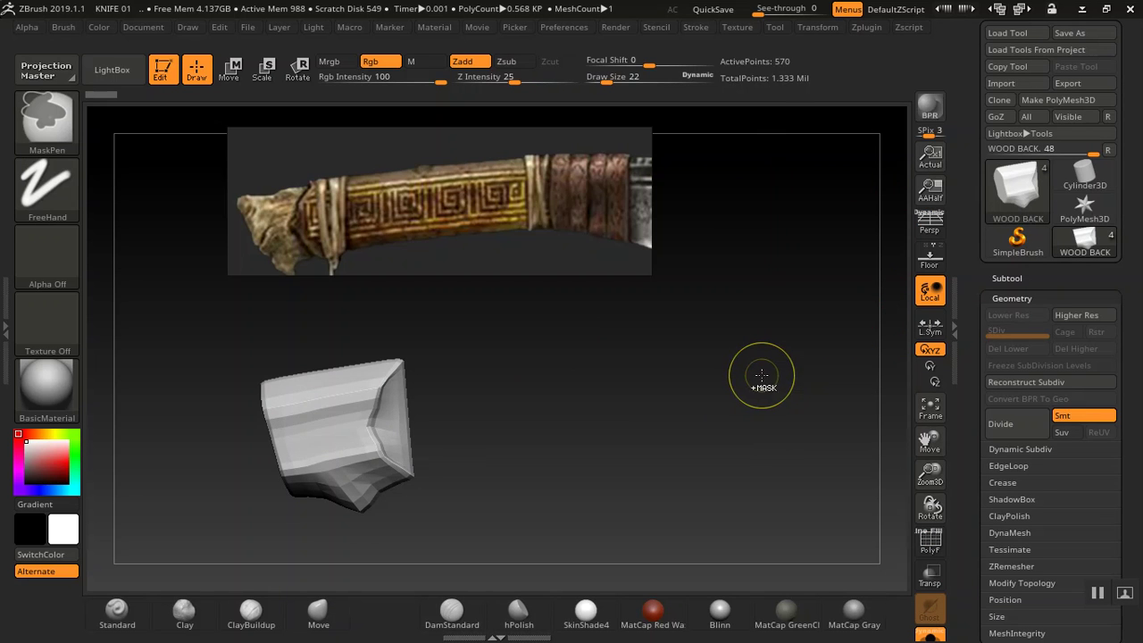
Save the project as KNIFE 01, replacing the existing ZBrush project file
key(ctrl+s)
click(650, 447)
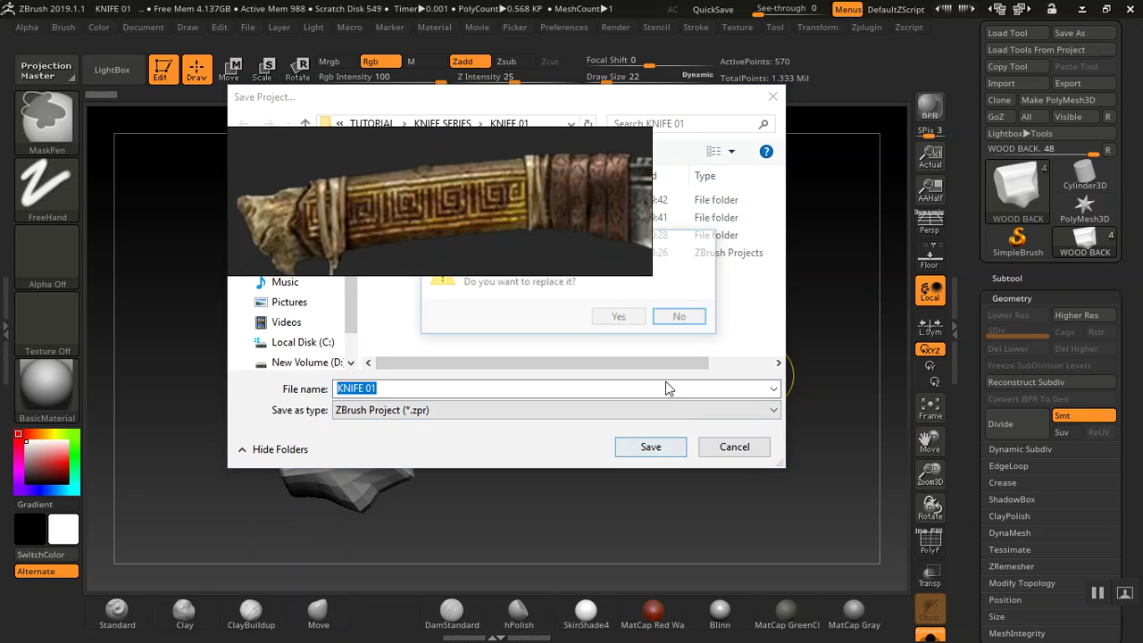
click(682, 317)
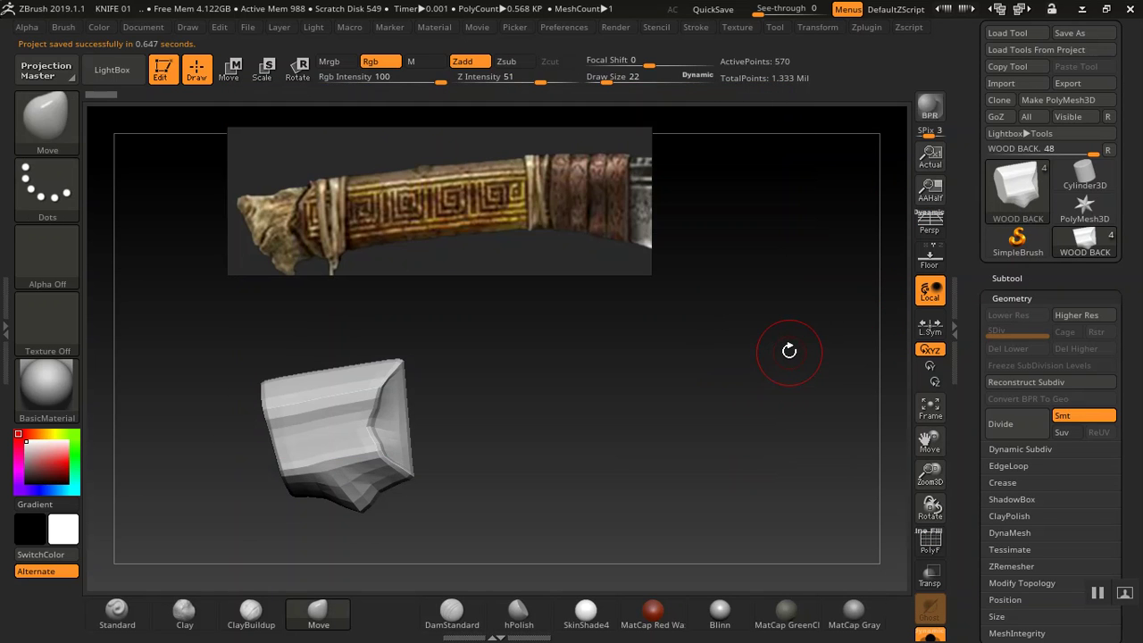
Subdivide the WOOD BACK mesh three times with smoothing on to reach subdivision level 4
drag(970, 360, 959, 279)
click(963, 278)
drag(968, 241, 972, 260)
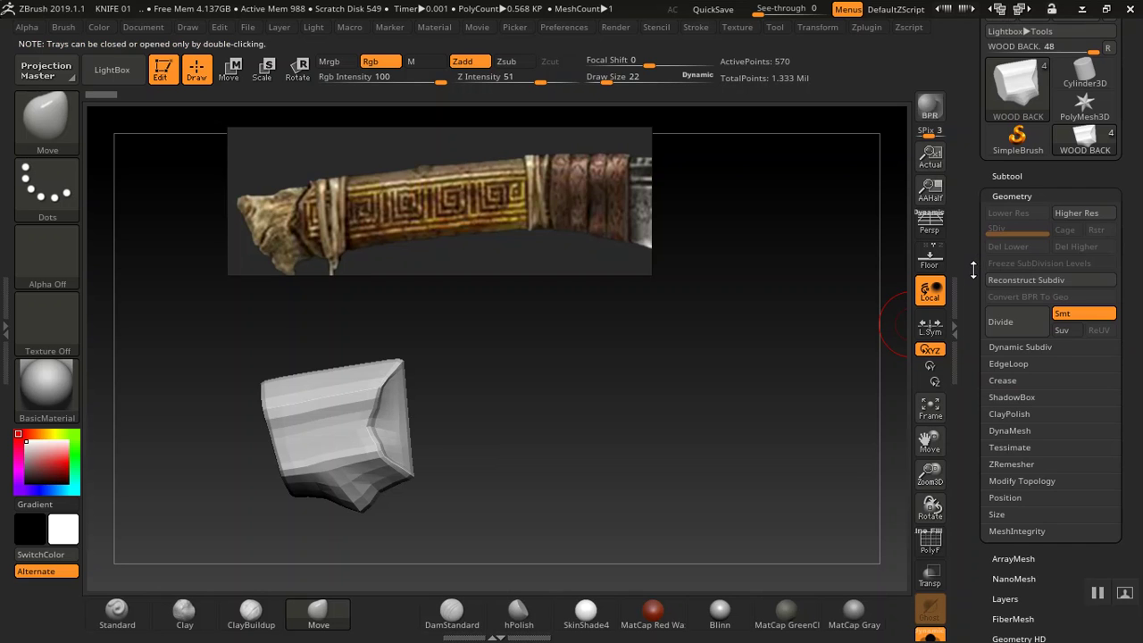
drag(972, 270, 975, 234)
click(1005, 279)
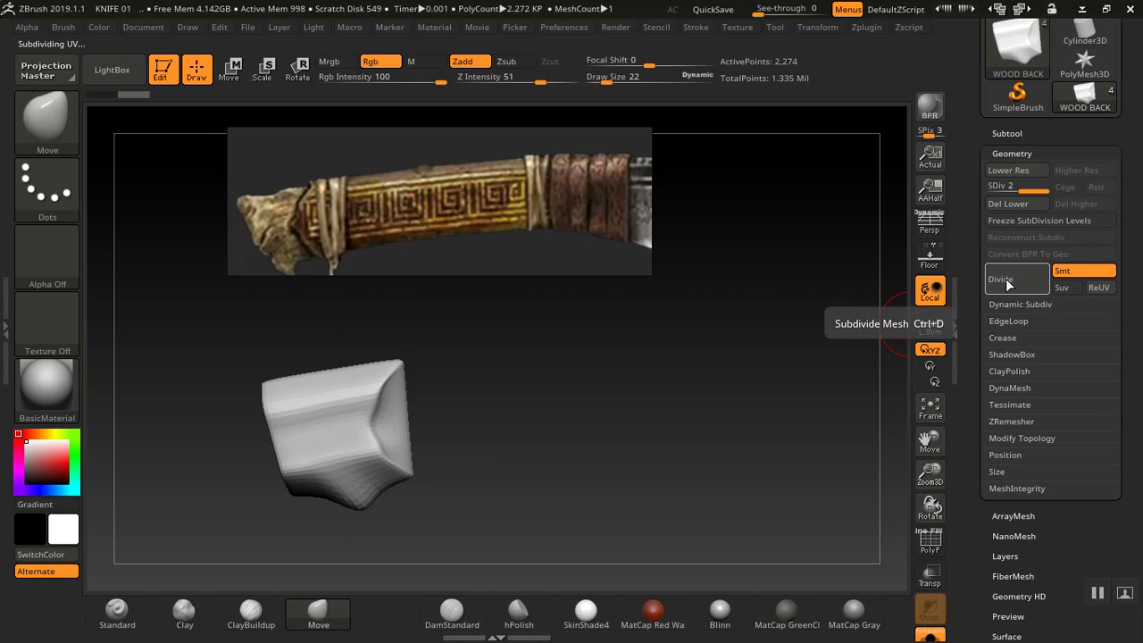
click(1010, 282)
click(1008, 287)
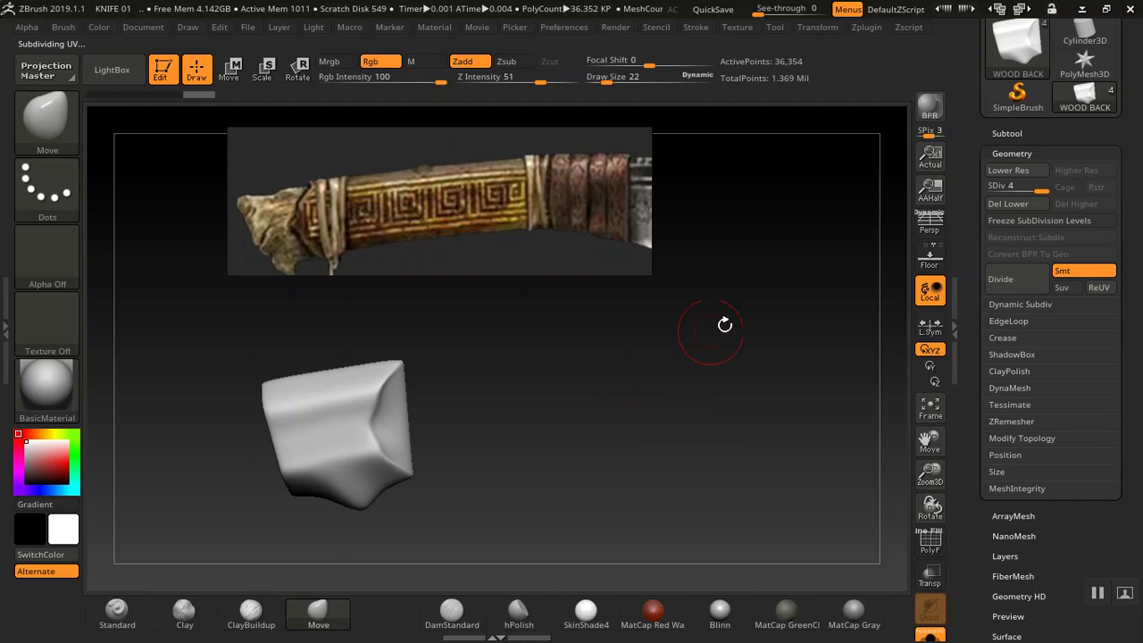
Lower the WOOD BACK subtool to subdivision level 2
alt+drag(621, 399, 698, 409)
click(47, 255)
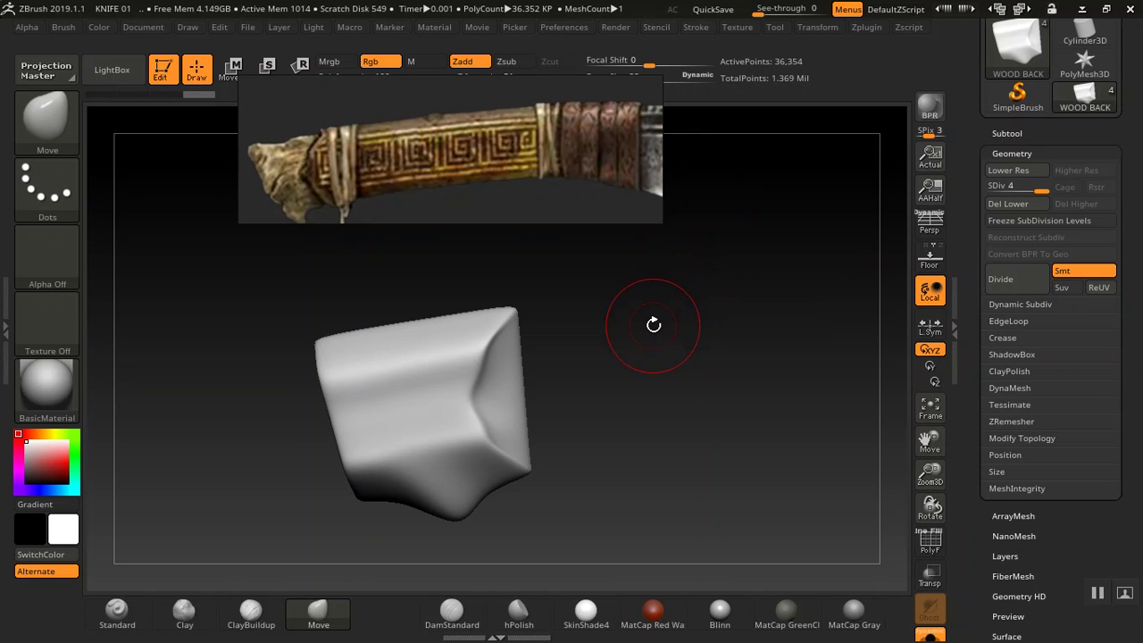
click(1011, 187)
drag(1002, 188, 992, 188)
click(1008, 187)
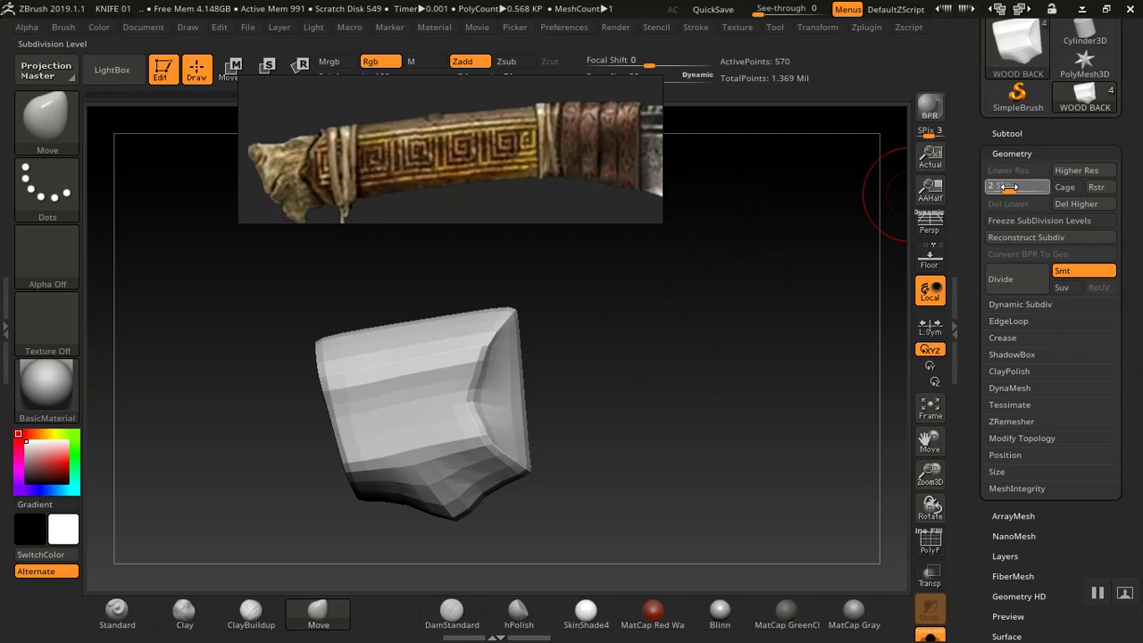
click(1008, 186)
drag(643, 390, 663, 375)
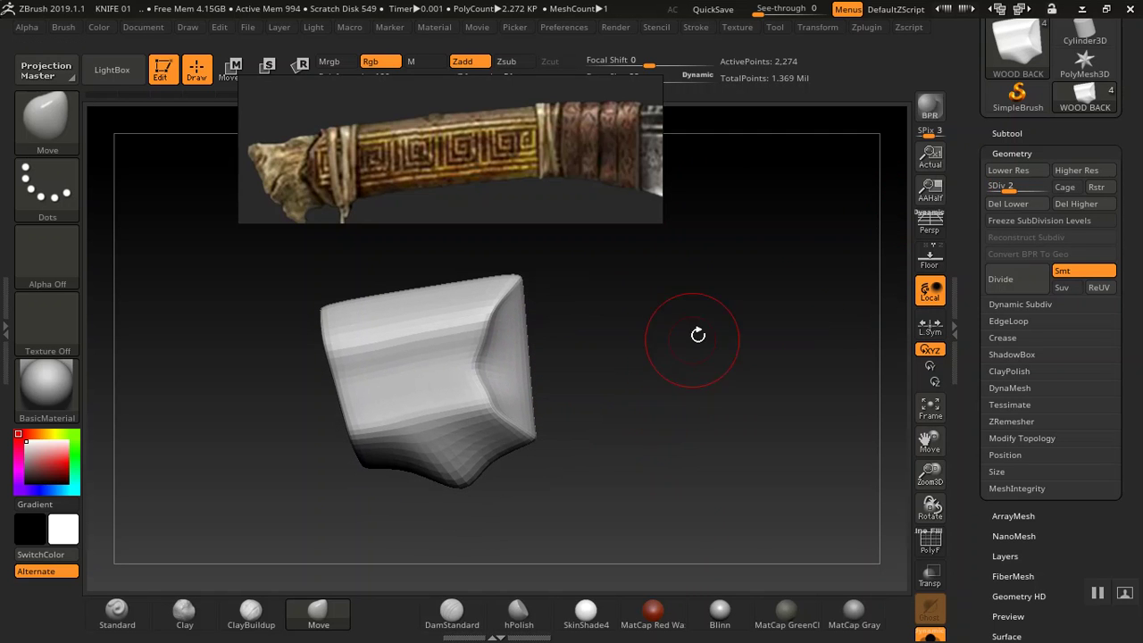
Turn off Solo mode to display all subtools and reframe the reference photo on the handle's wooden end
click(817, 27)
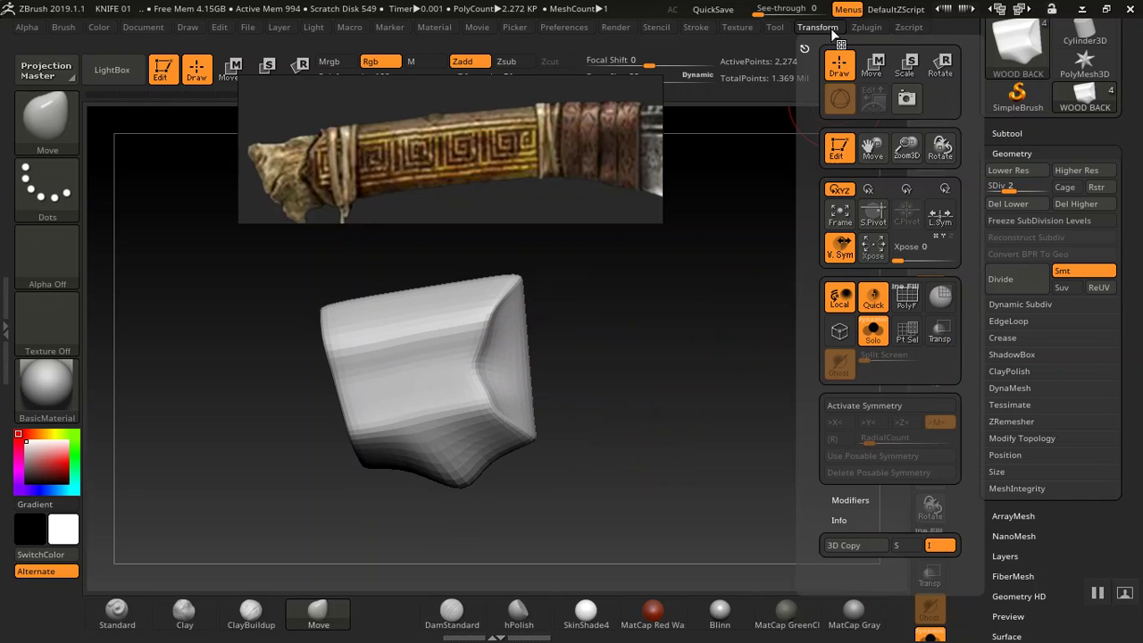
click(874, 332)
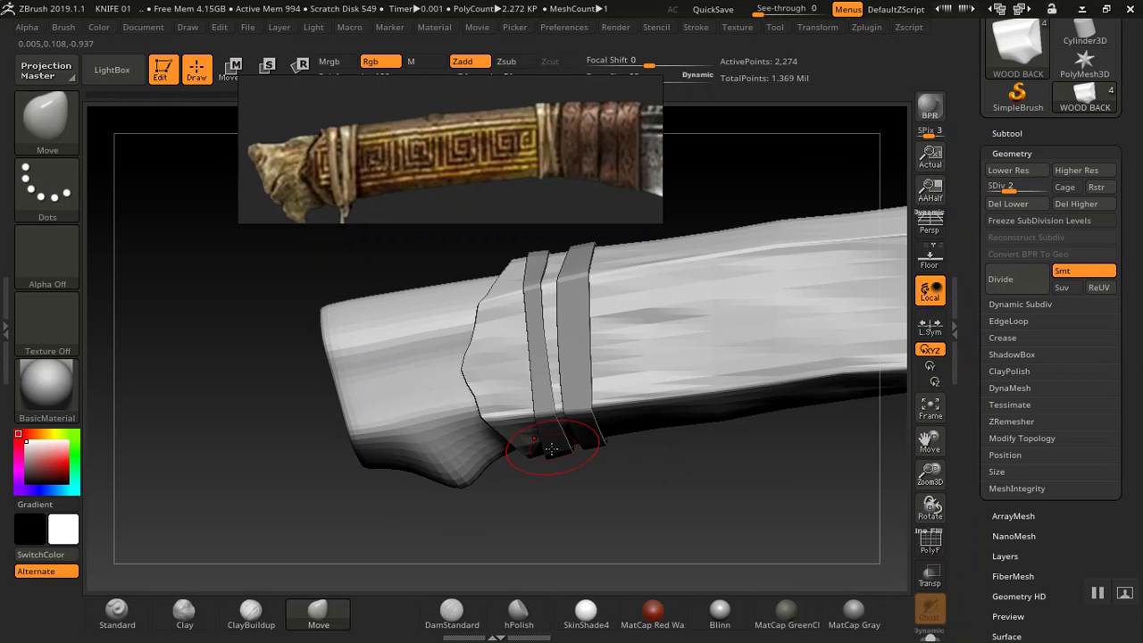
drag(261, 455, 259, 443)
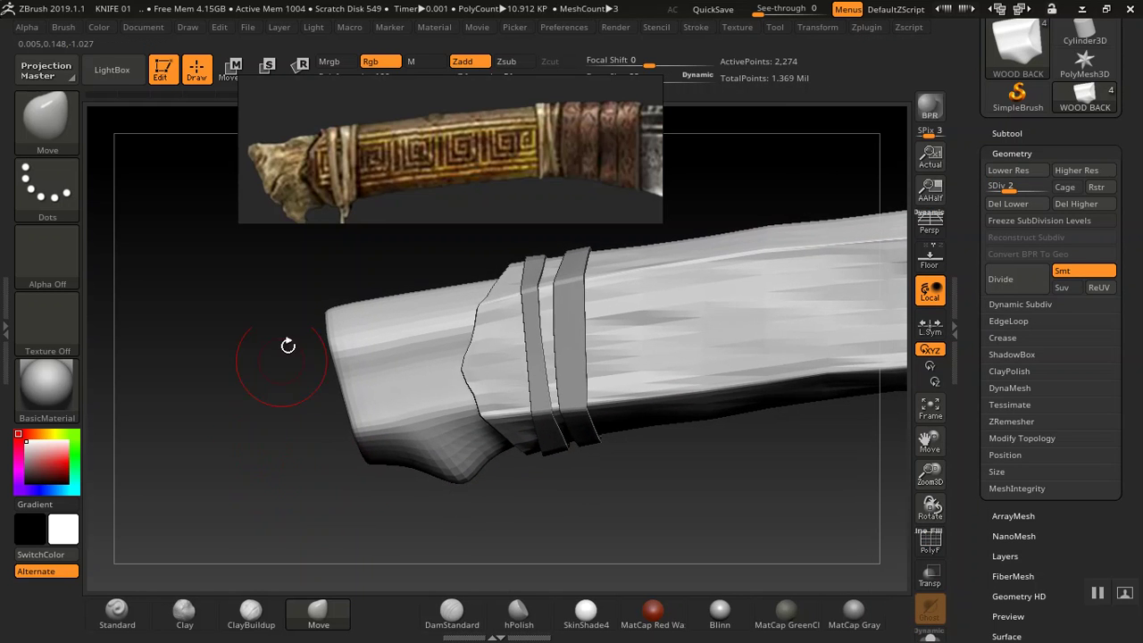
middle_drag(411, 158, 417, 134)
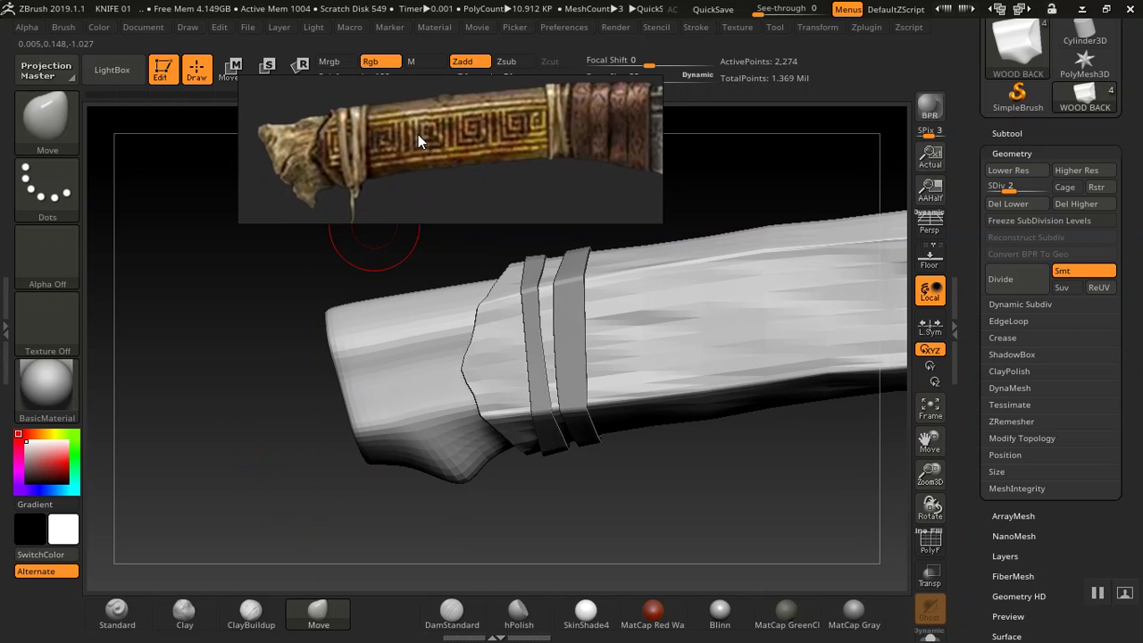
mouse_move(304, 416)
mouse_down()
mouse_move(283, 411)
mouse_move(316, 411)
mouse_move(255, 408)
mouse_move(297, 404)
mouse_up()
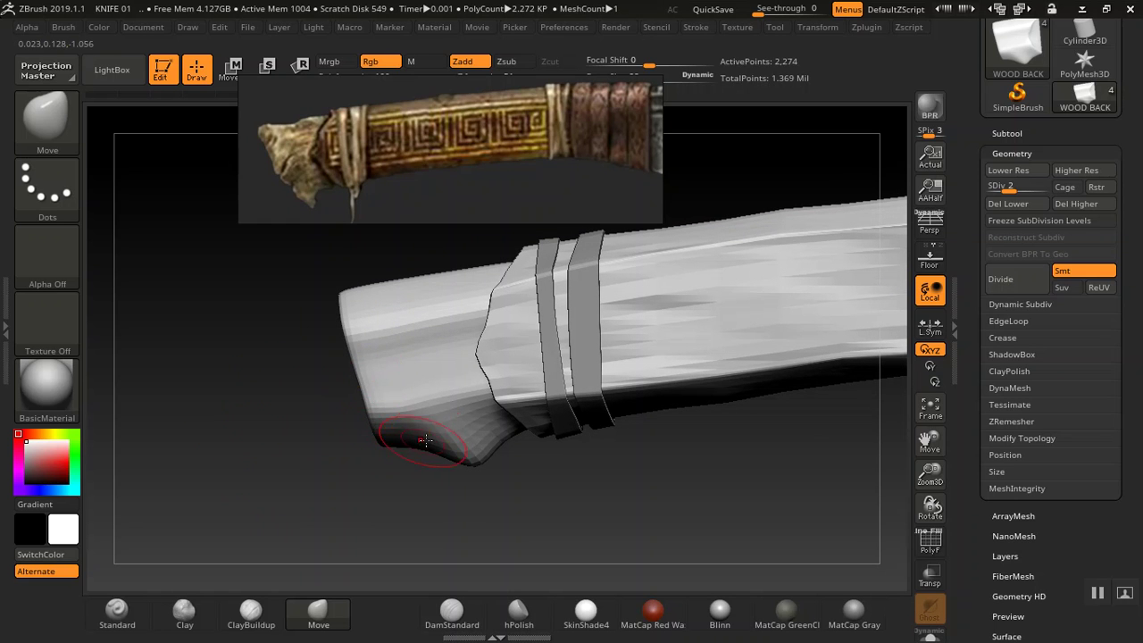
Reshape the wood back's silhouette with the Move brush: a downward spur below, a pointed upper rear corner and a hump before the straps
mouse_move(450, 461)
mouse_down()
mouse_move(441, 450)
mouse_move(437, 477)
mouse_move(438, 458)
mouse_move(422, 466)
mouse_up()
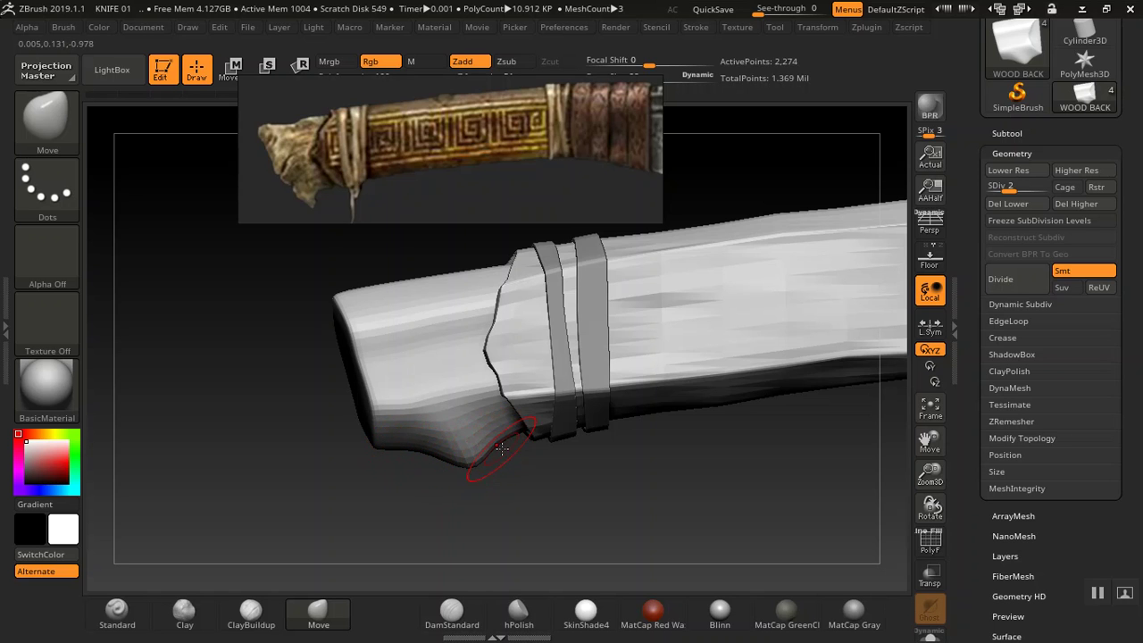
drag(504, 445, 497, 432)
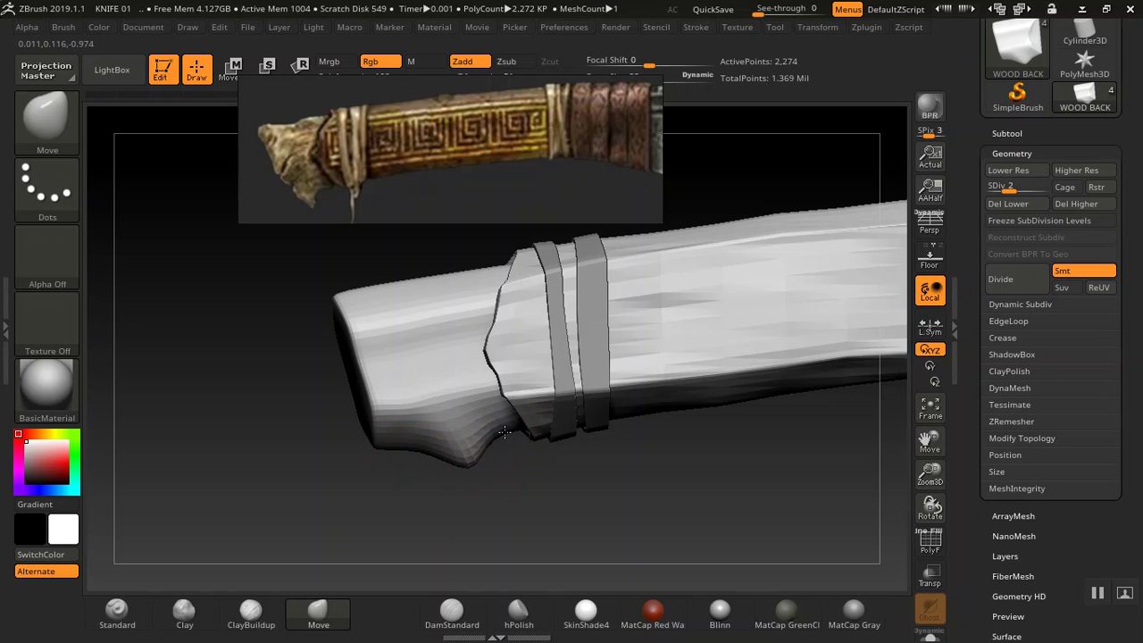
mouse_move(390, 451)
mouse_down()
mouse_move(388, 486)
mouse_move(416, 517)
mouse_up()
mouse_move(430, 457)
mouse_down()
mouse_move(469, 495)
mouse_move(485, 493)
mouse_move(439, 486)
mouse_move(432, 459)
mouse_up()
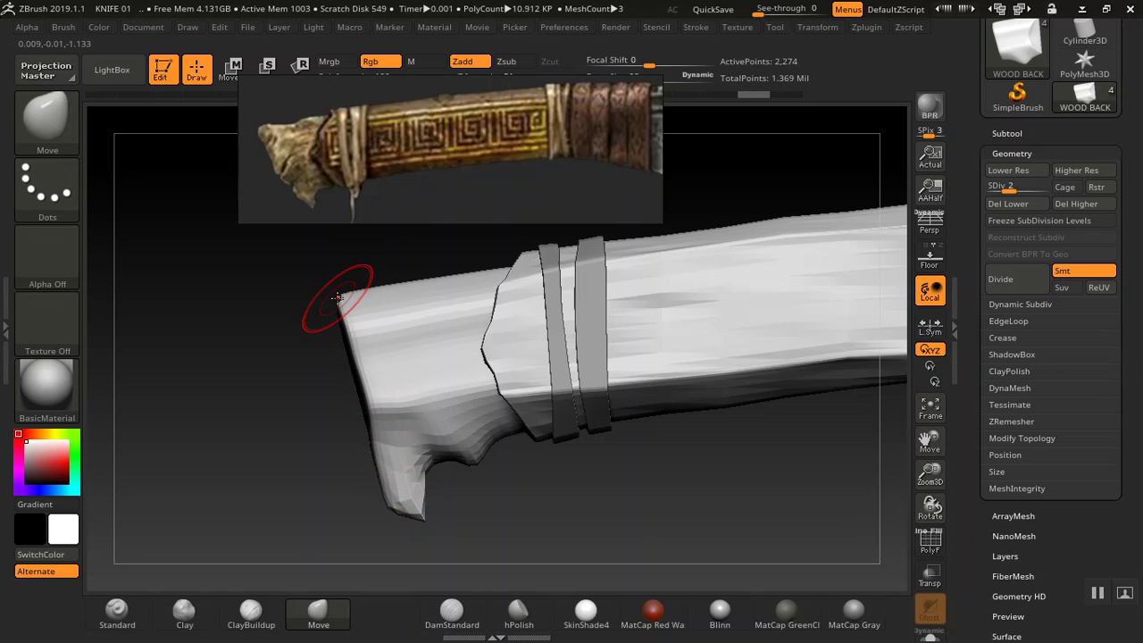
mouse_move(342, 298)
mouse_down()
mouse_move(308, 310)
mouse_move(303, 284)
mouse_up()
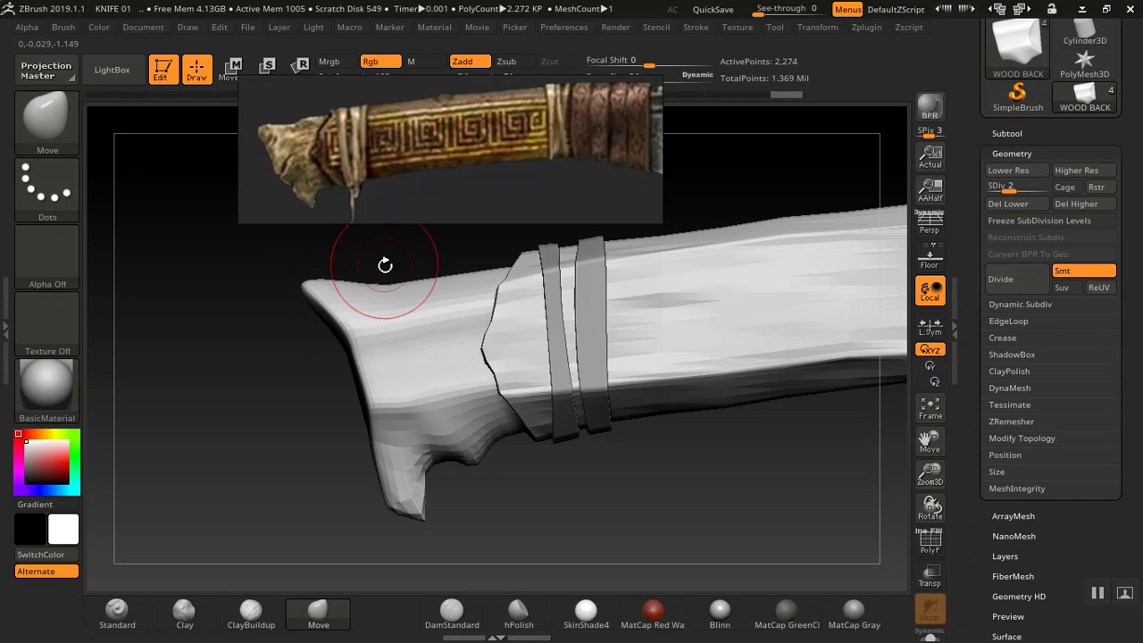
mouse_move(398, 279)
mouse_down()
mouse_move(405, 297)
mouse_move(454, 260)
mouse_move(483, 258)
mouse_up()
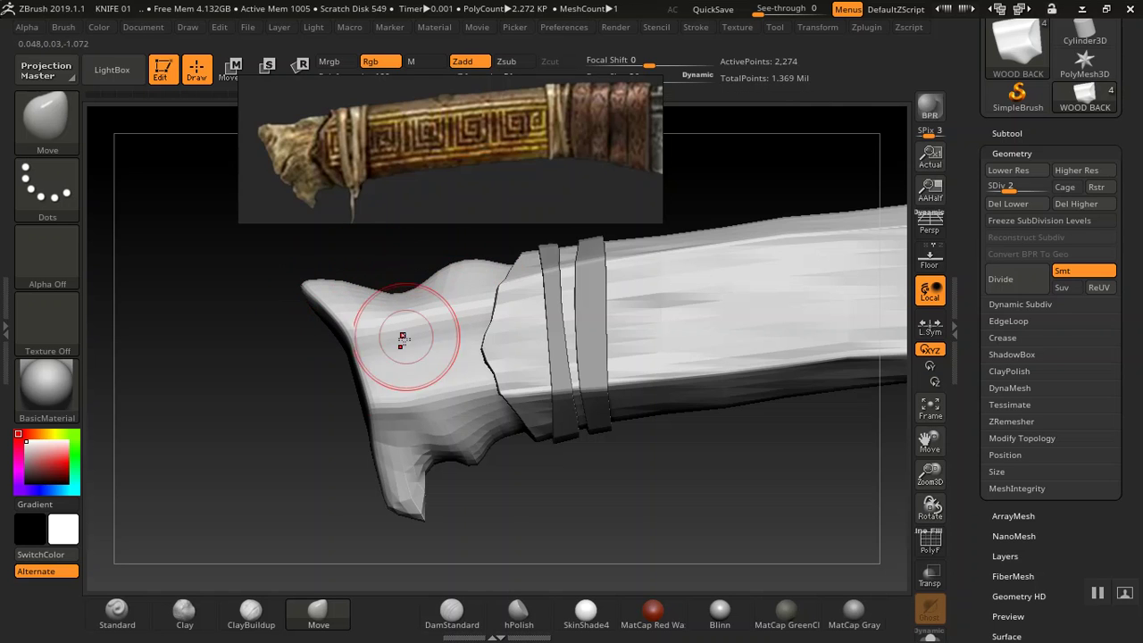
Push the wood back's flat end face inward into an uneven hollow with the Move brush, adjusting its rim from both sides
drag(305, 404, 337, 405)
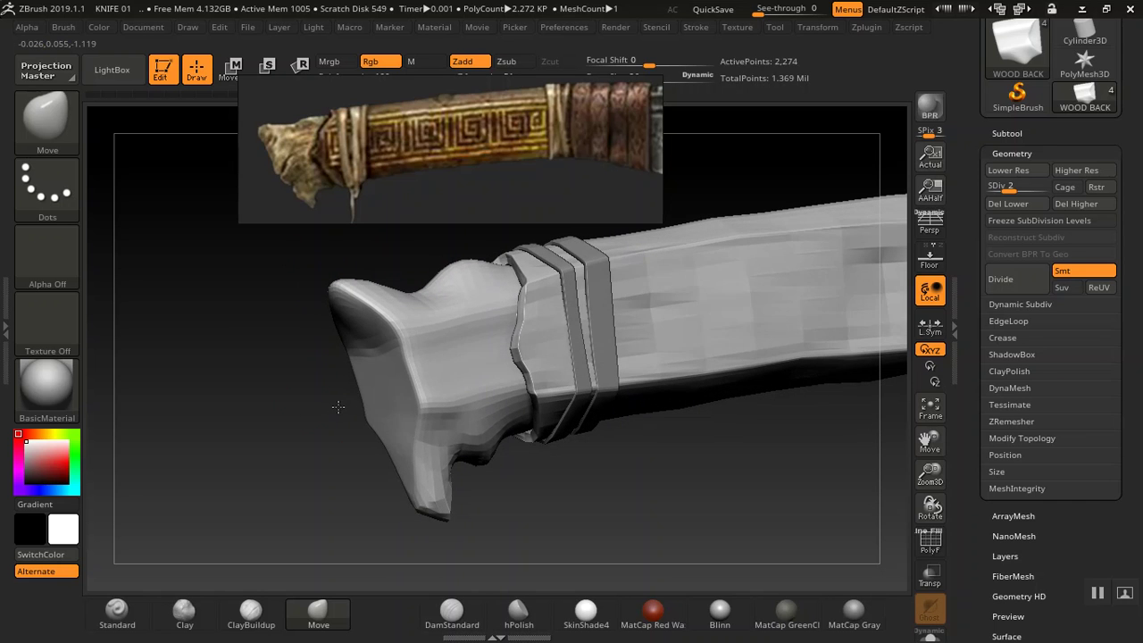
drag(402, 375, 392, 384)
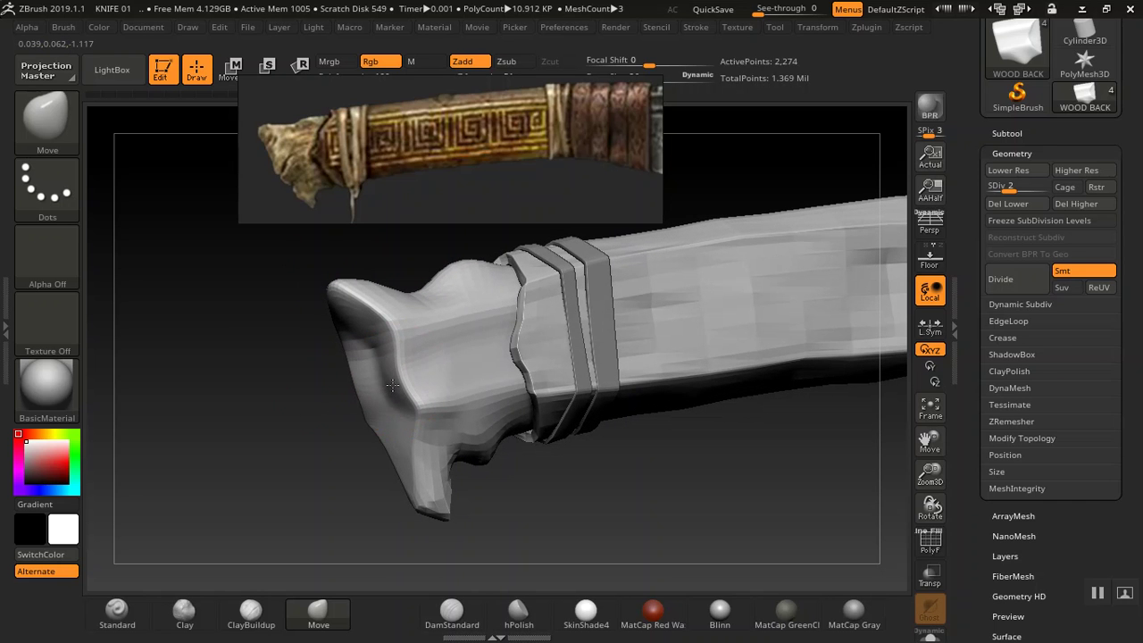
mouse_move(334, 408)
mouse_down()
mouse_move(375, 350)
mouse_move(363, 432)
mouse_move(419, 418)
mouse_up()
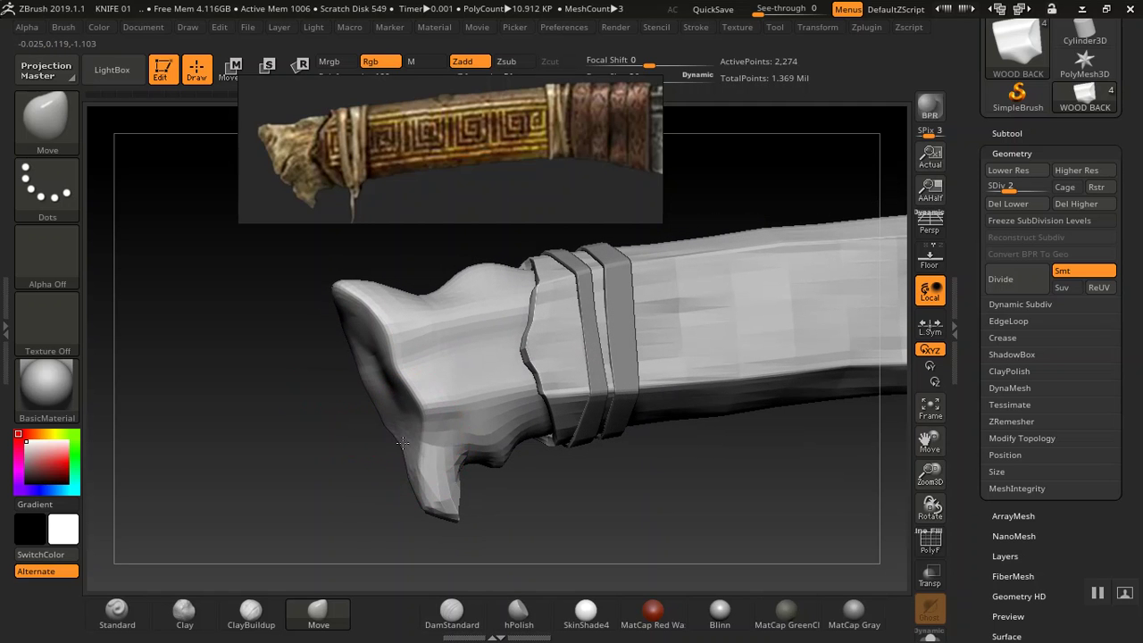
drag(390, 444, 449, 434)
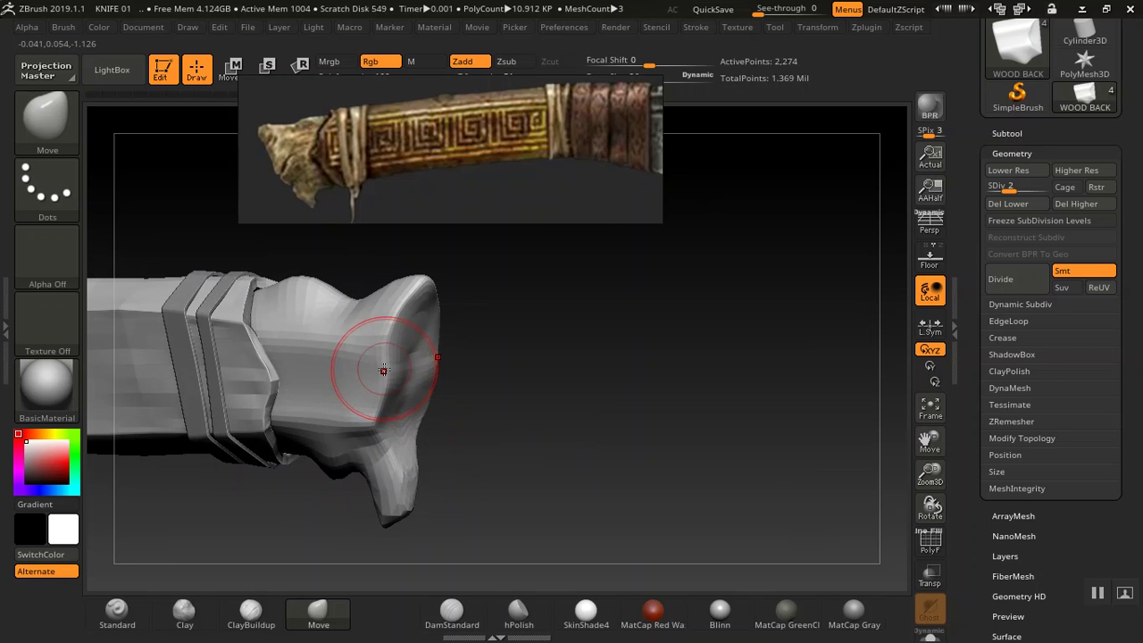
mouse_move(500, 380)
mouse_down()
mouse_move(521, 381)
mouse_move(521, 395)
mouse_move(501, 399)
mouse_up()
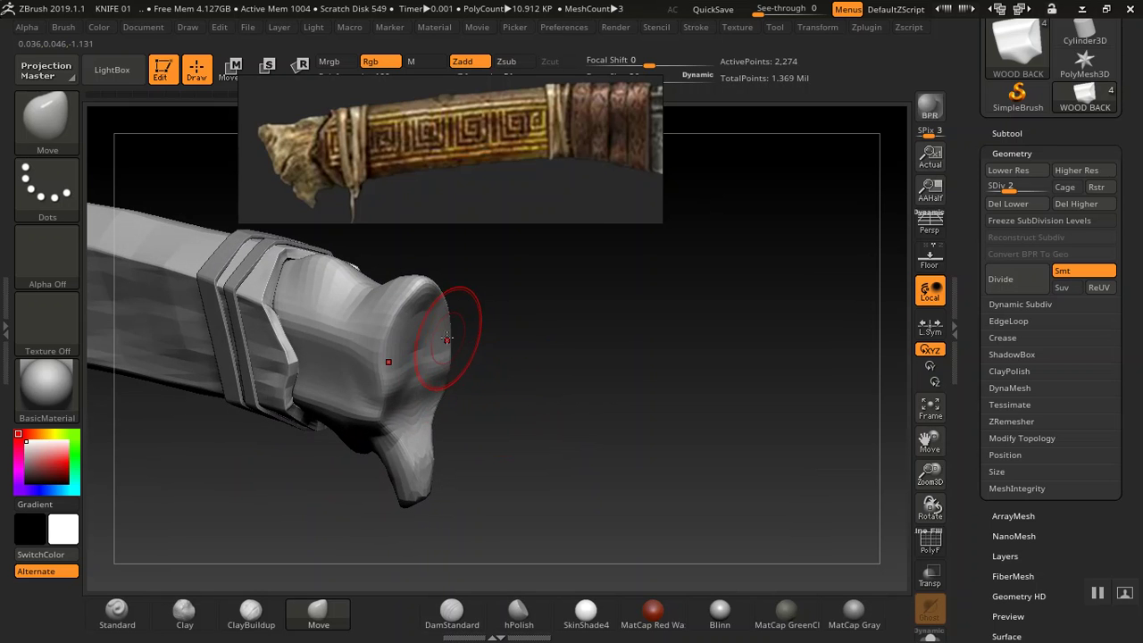
mouse_move(505, 327)
mouse_down()
mouse_move(476, 327)
mouse_move(399, 368)
mouse_move(331, 420)
mouse_move(312, 414)
mouse_move(322, 405)
mouse_up()
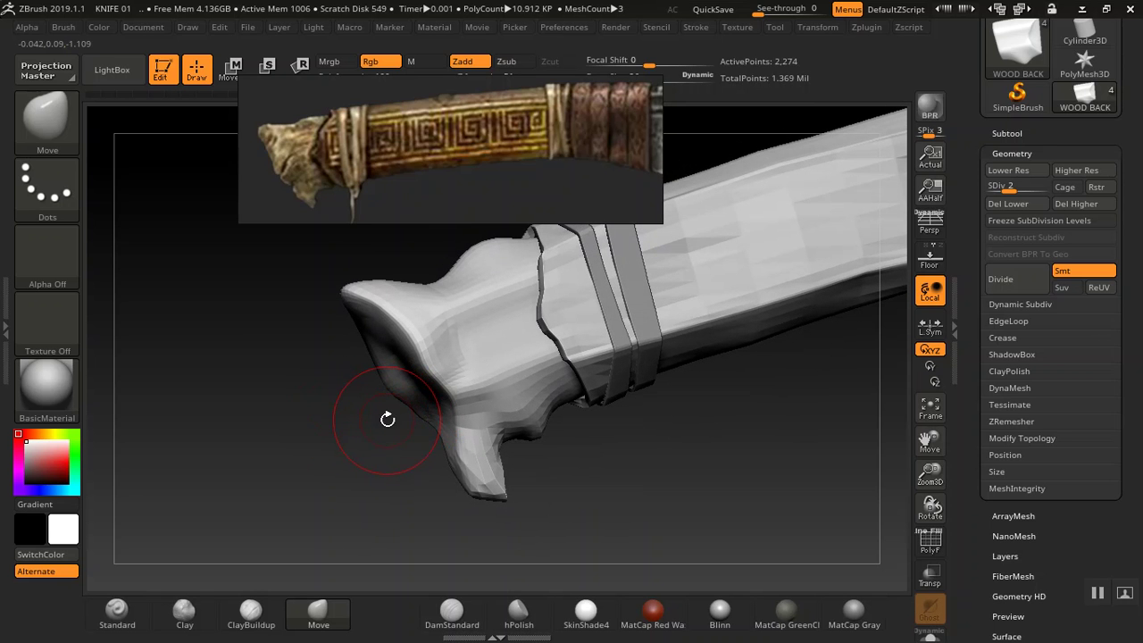
mouse_move(315, 433)
mouse_down()
mouse_move(339, 450)
mouse_move(355, 425)
mouse_up()
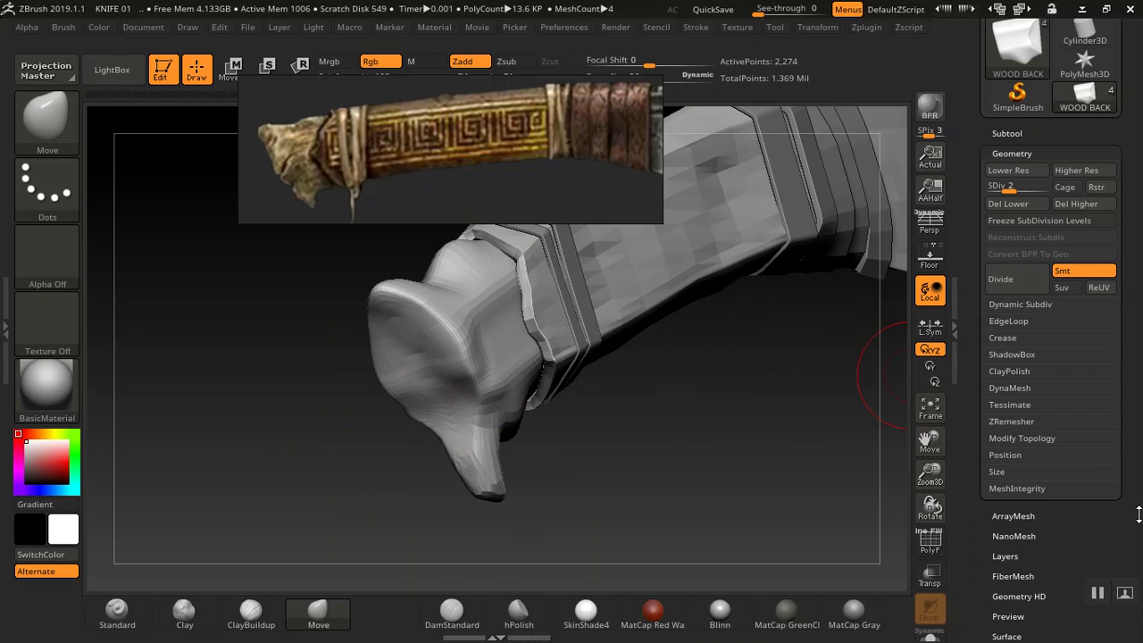